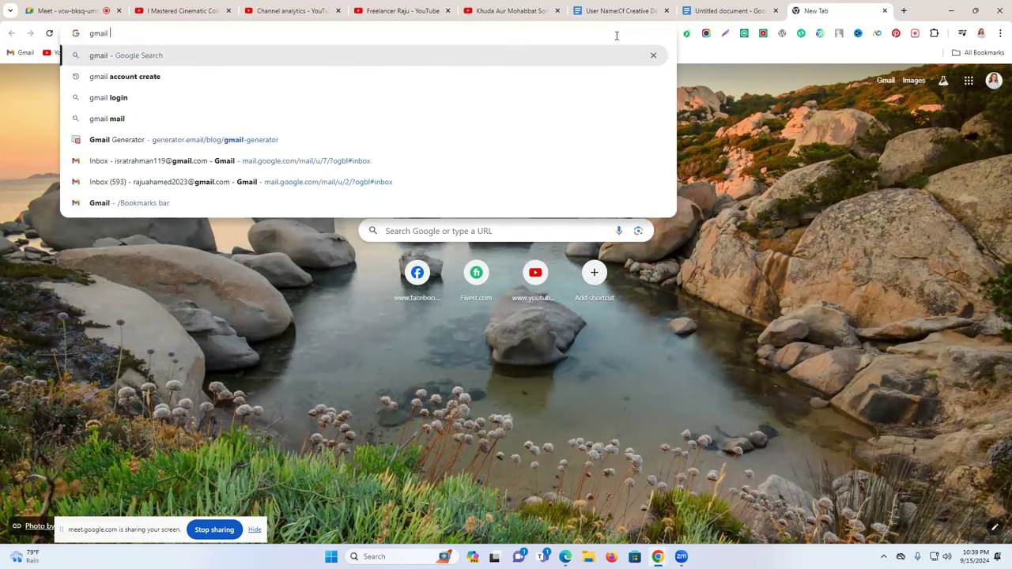
# Search Google for 'gmail create new account' and copy the search query.
pyautogui.write('creayt')
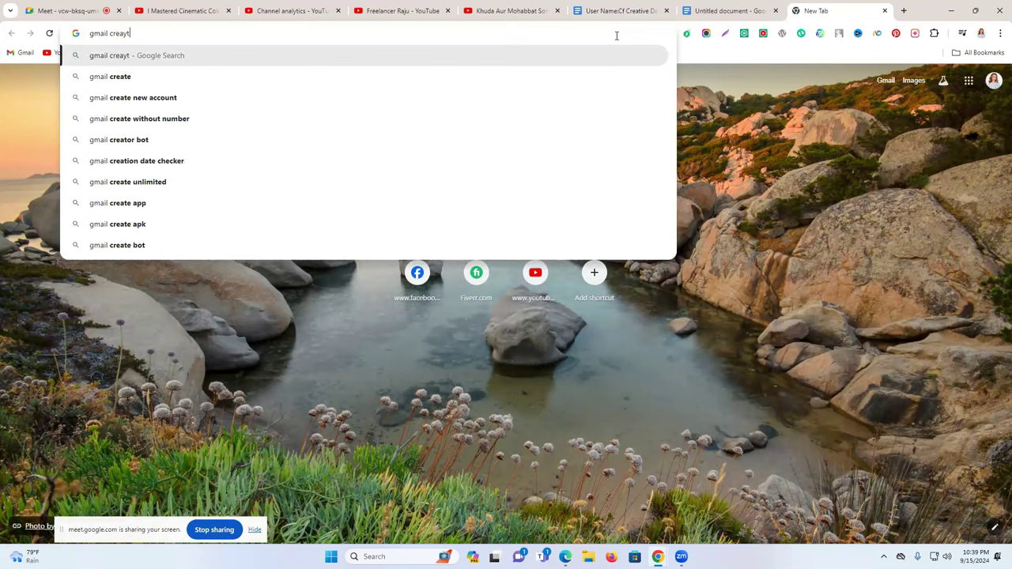
pyautogui.click(231, 96)
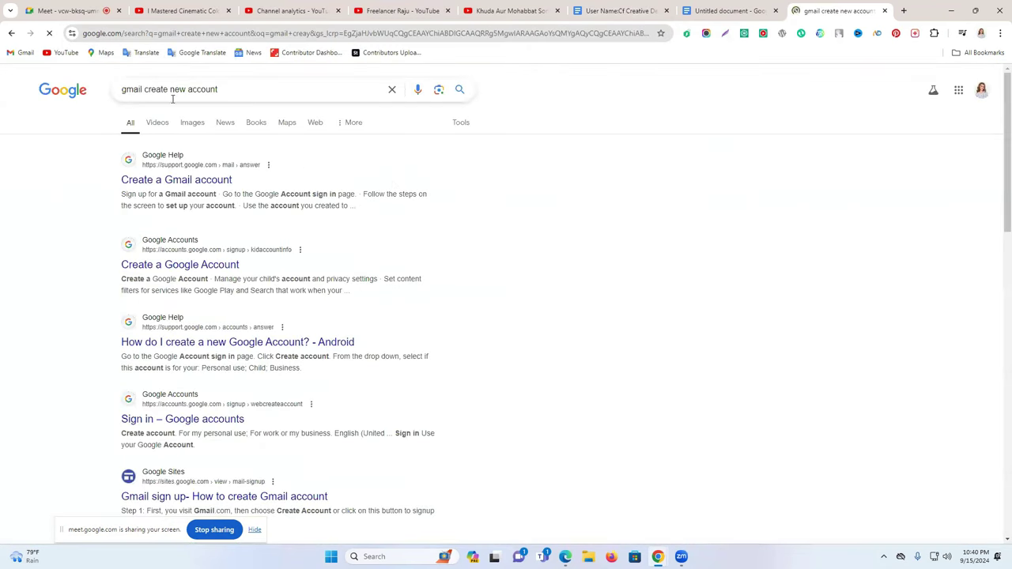
pyautogui.doubleClick(174, 91)
pyautogui.tripleClick(172, 91)
pyautogui.hotkey('ctrl', 'c')
# Rerun the search in a new incognito window and open Gmail Help's Create an account link.
pyautogui.click(1001, 33)
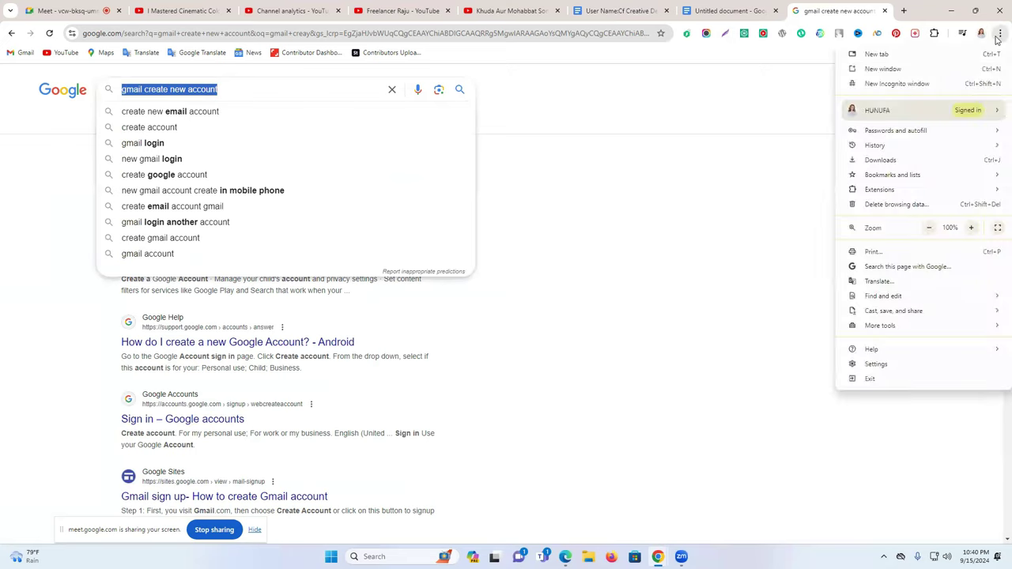
pyautogui.click(890, 84)
pyautogui.hotkey('ctrl', 'v')
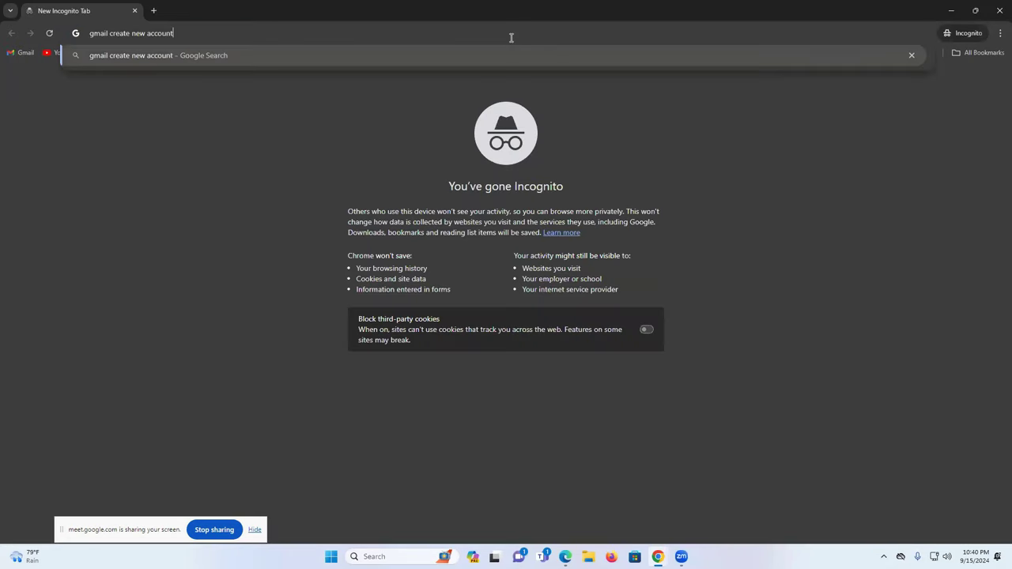
pyautogui.press('Return')
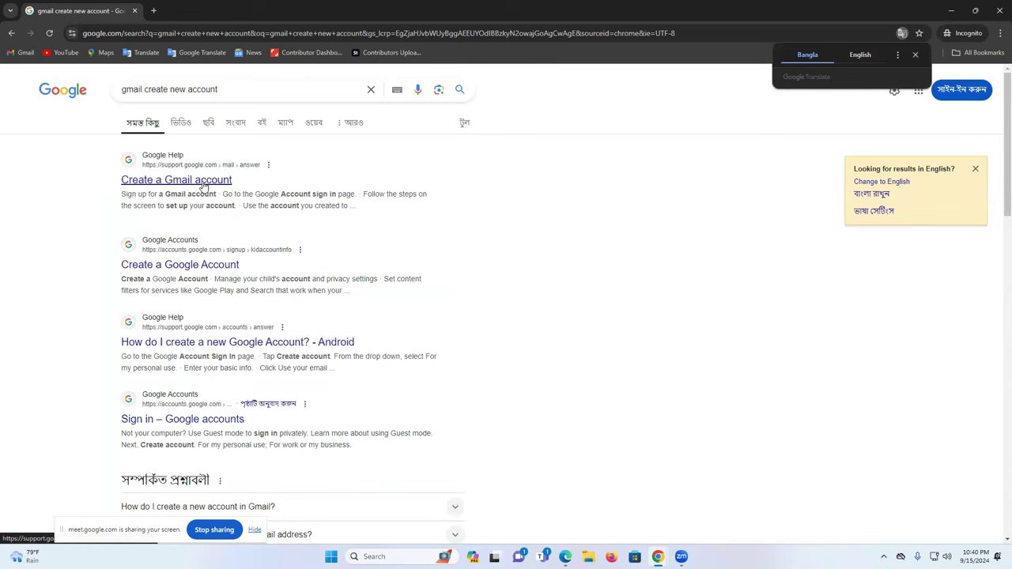
pyautogui.click(203, 181)
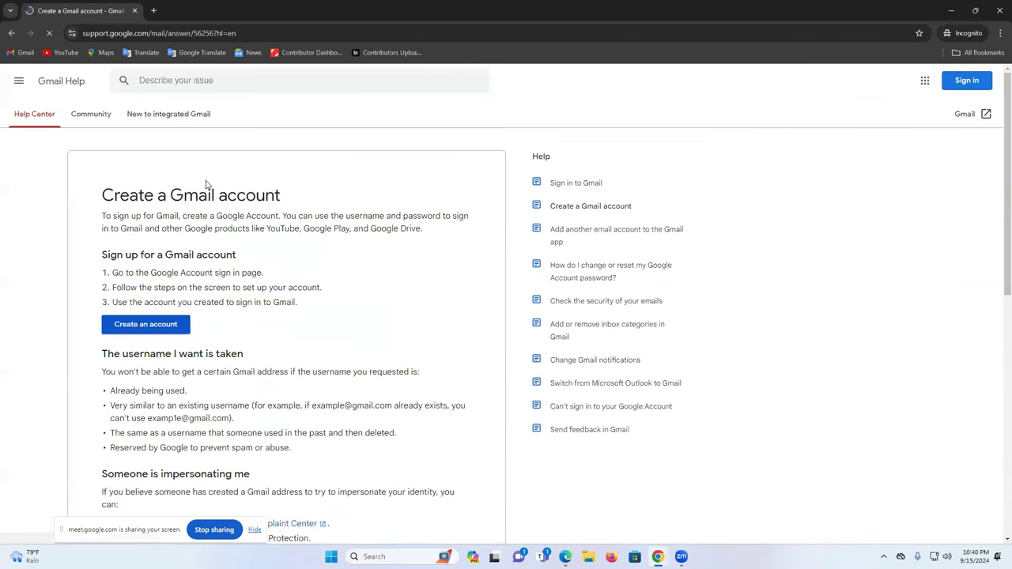
pyautogui.click(140, 329)
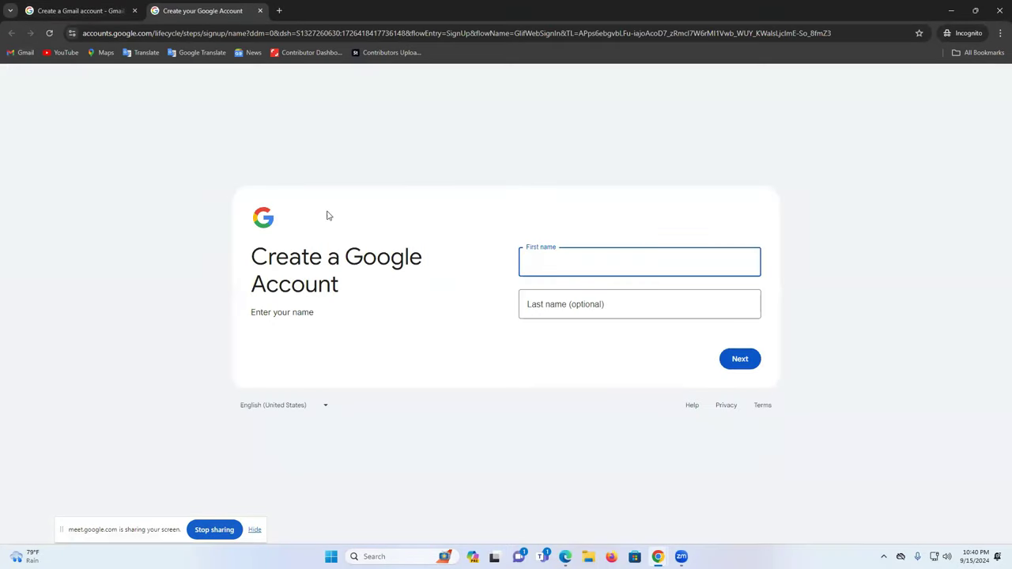
# Check the account details document, then return to the sign-up form.
pyautogui.click(551, 266)
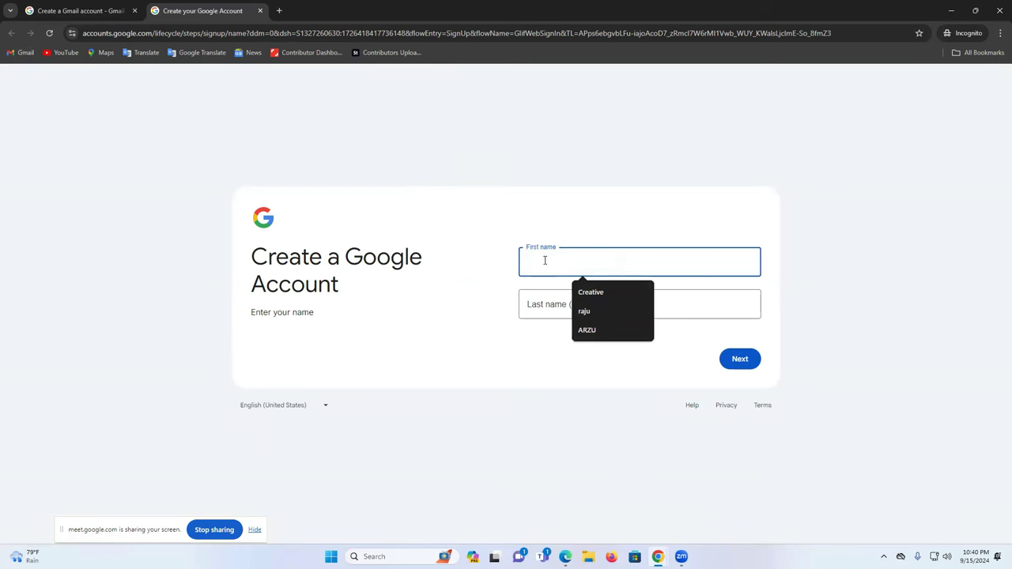
pyautogui.moveTo(658, 557)
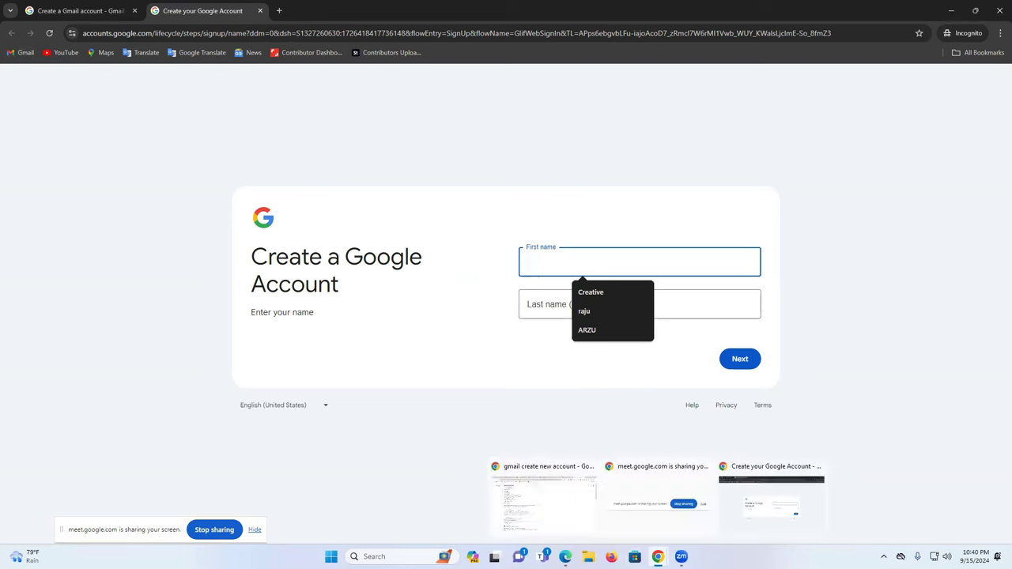
pyautogui.click(570, 518)
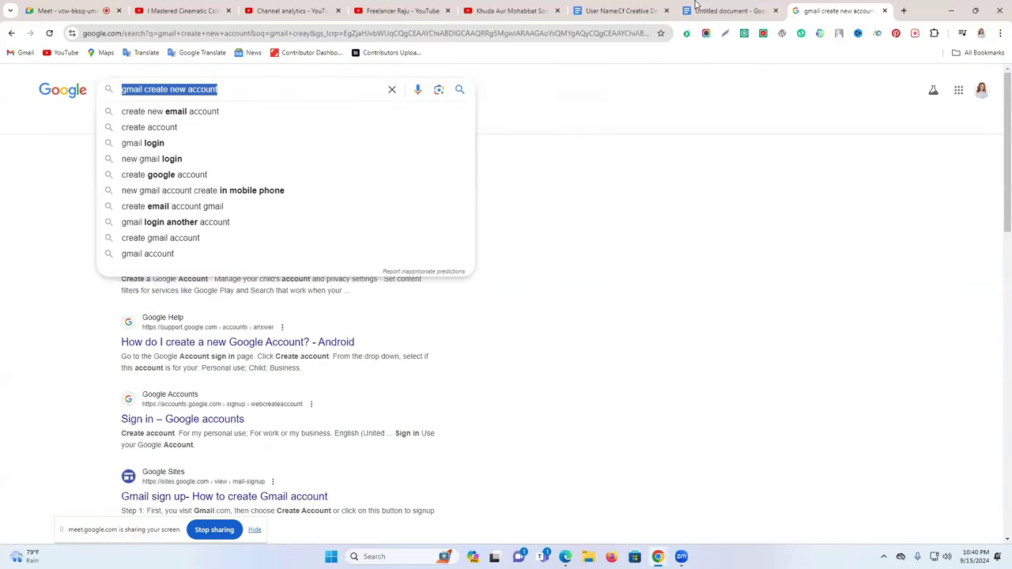
pyautogui.hotkey('ctrl', 'shift', 'Tab')
pyautogui.hotkey('ctrl', 'shift', 'Tab')
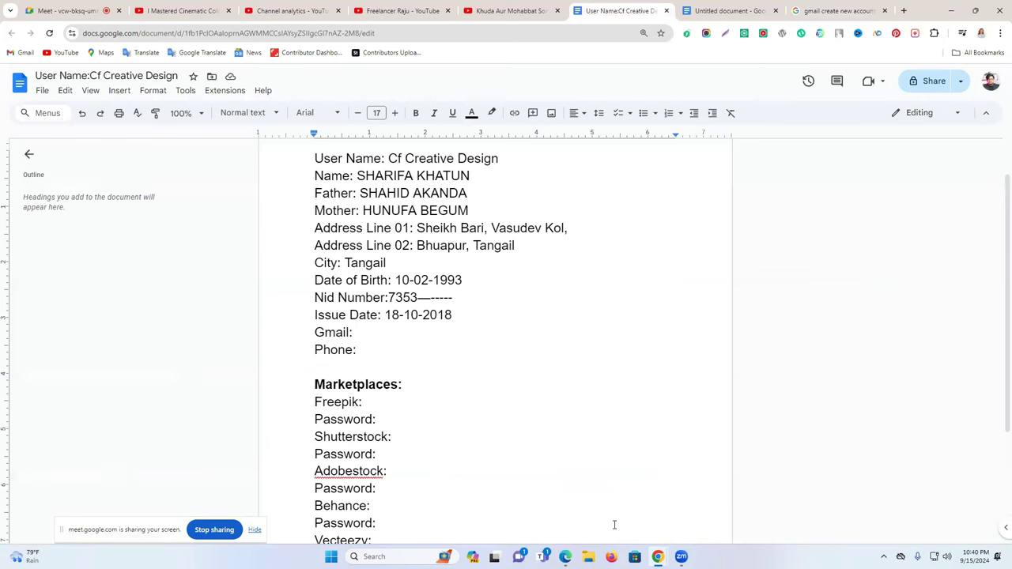
pyautogui.moveTo(658, 557)
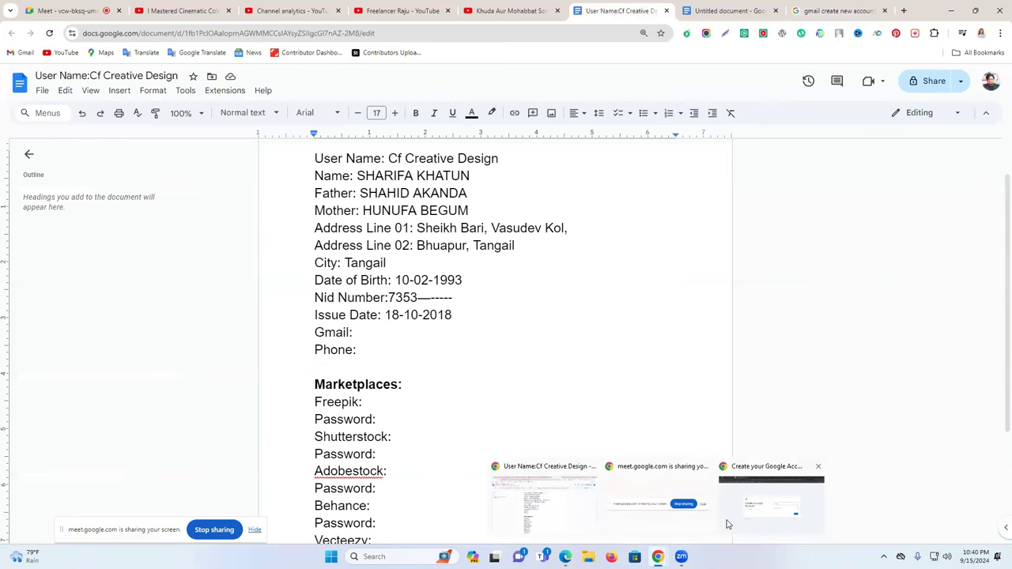
pyautogui.click(729, 522)
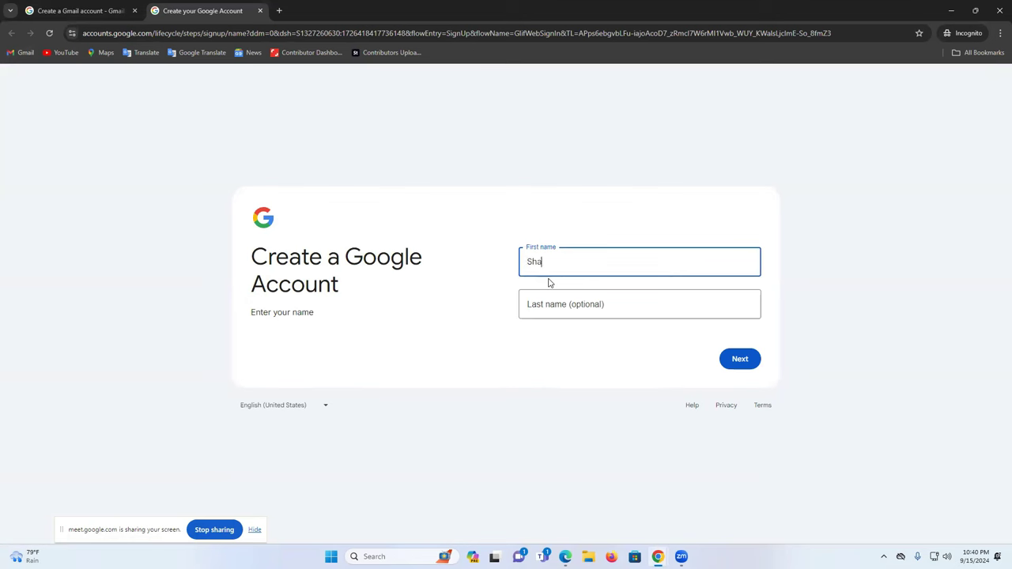
# Enter the account holder's first and last name and submit them.
pyautogui.click(551, 307)
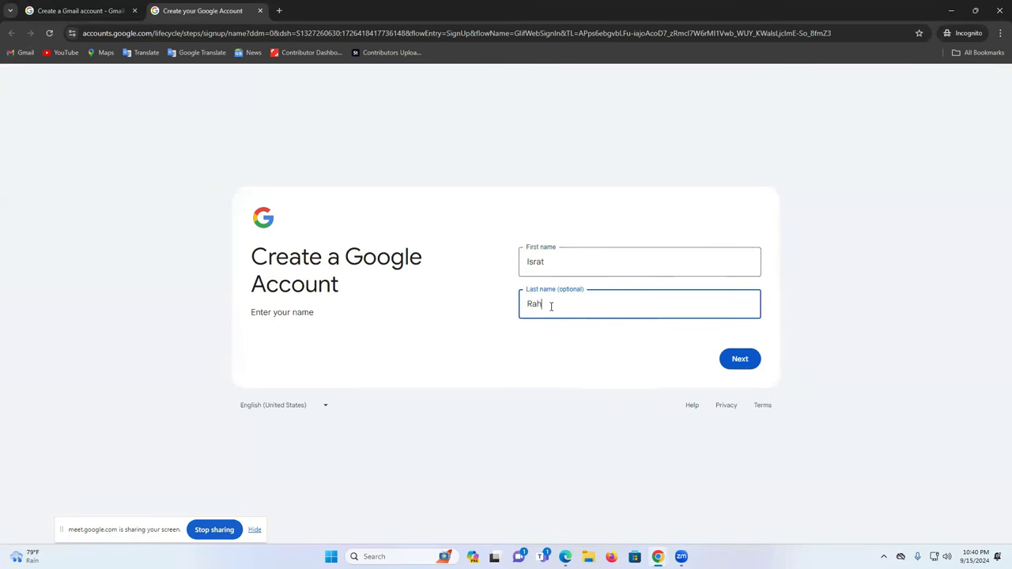
pyautogui.click(738, 363)
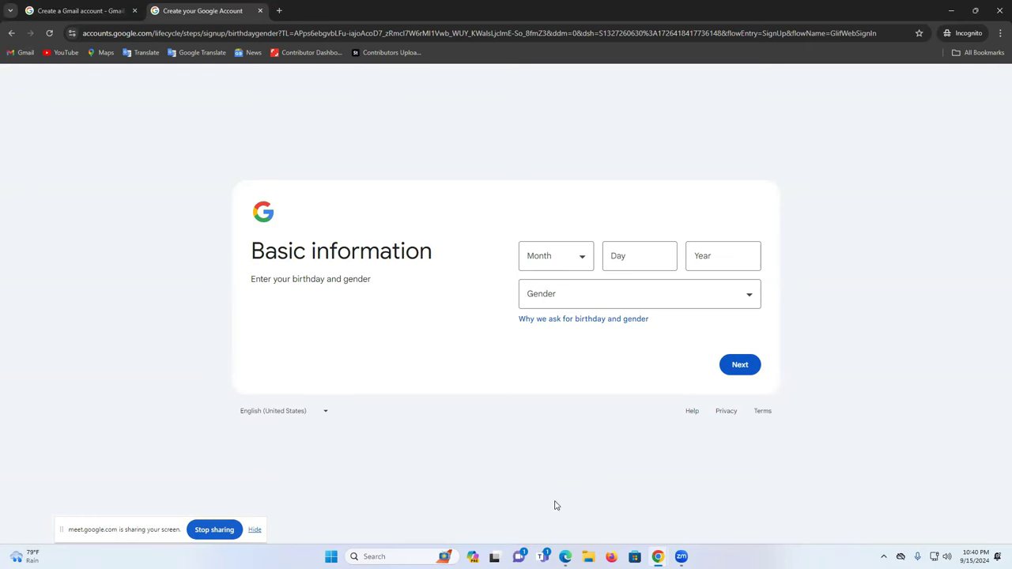
# Admit the waiting participant into the video meeting.
pyautogui.moveTo(658, 557)
pyautogui.click(570, 525)
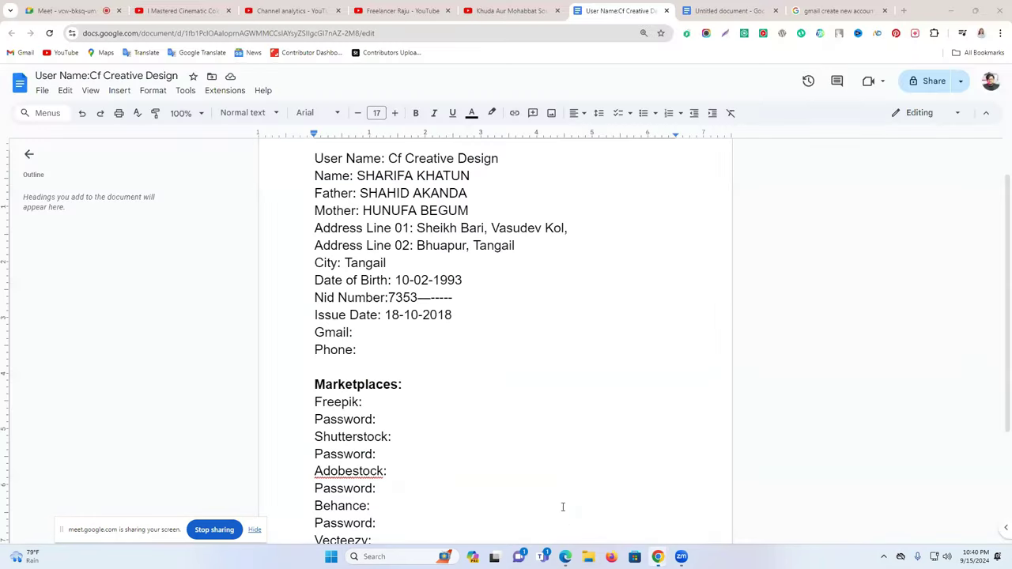
pyautogui.click(93, 6)
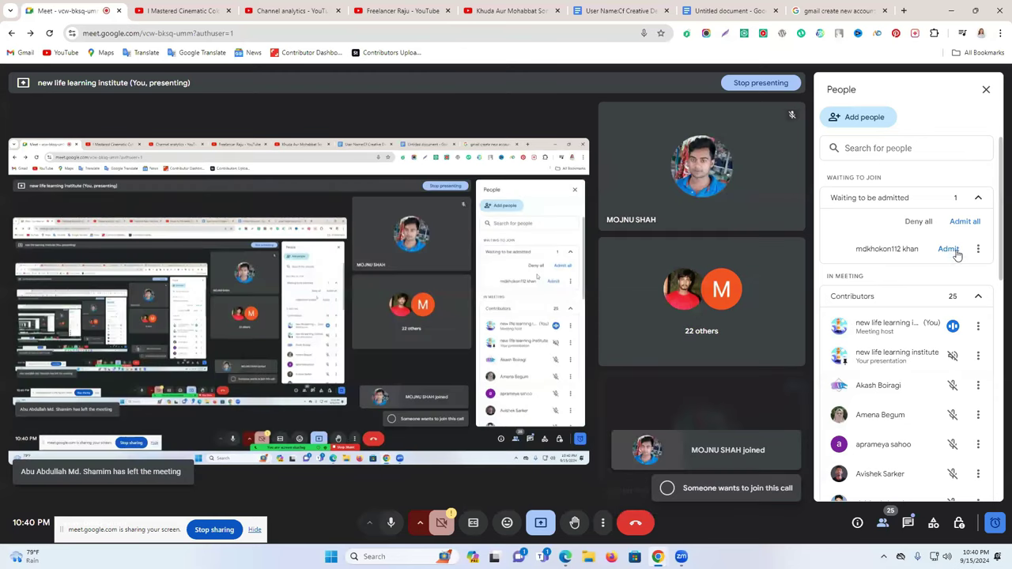
pyautogui.click(949, 249)
# Move between the meeting and details document, ending on the sign-up form.
pyautogui.moveTo(658, 557)
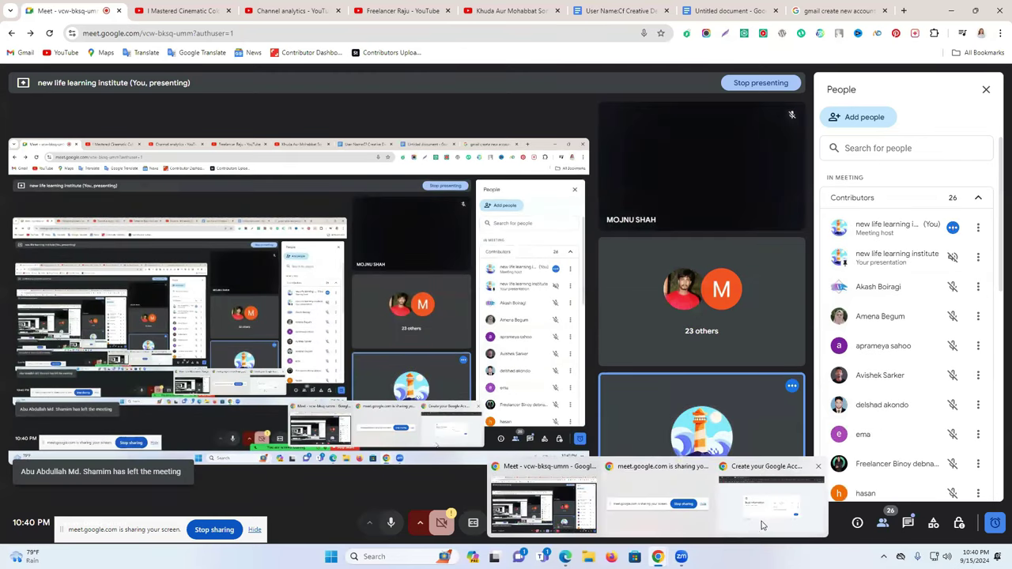
pyautogui.click(771, 506)
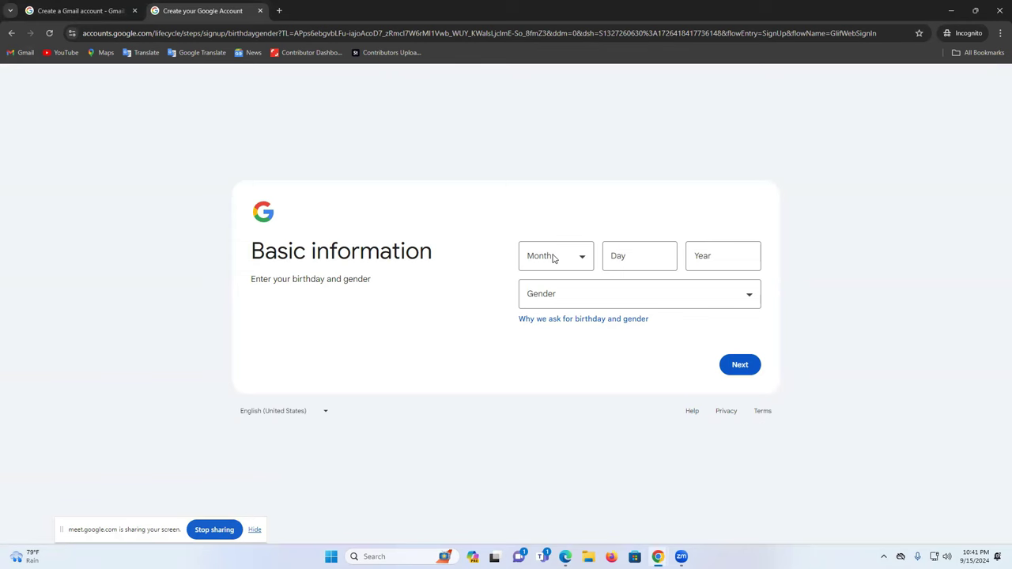
pyautogui.moveTo(658, 557)
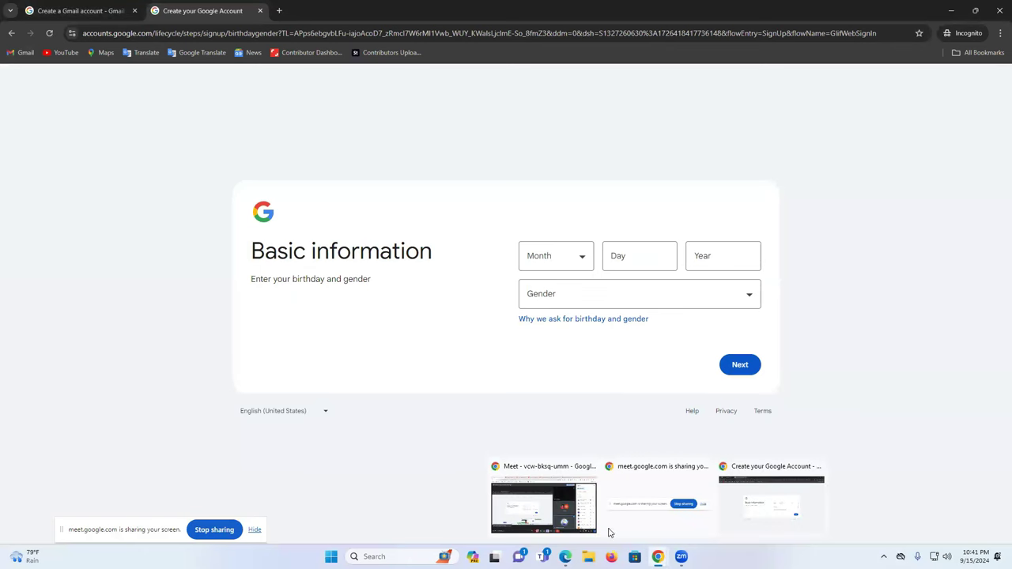
pyautogui.click(609, 536)
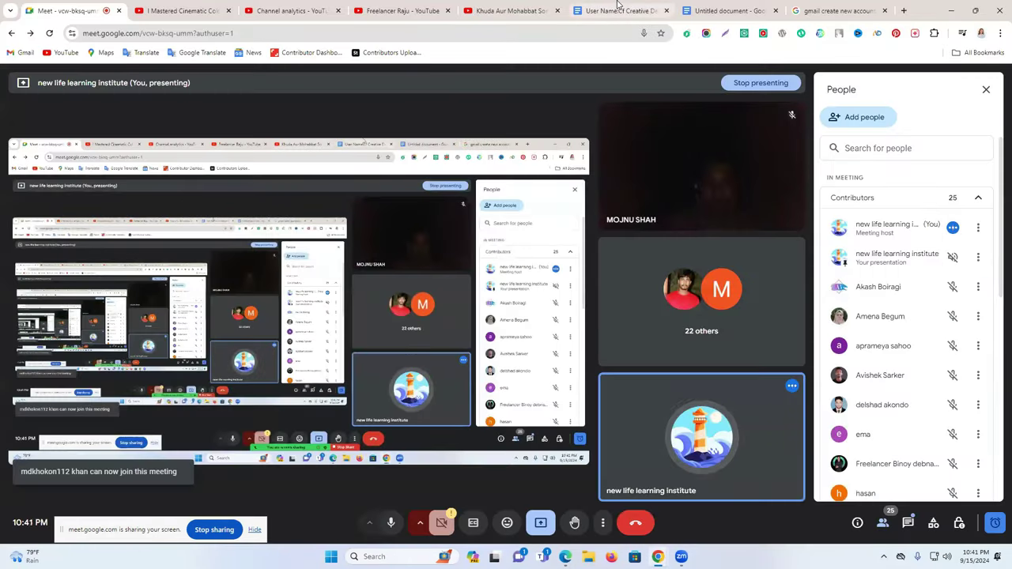
pyautogui.click(618, 11)
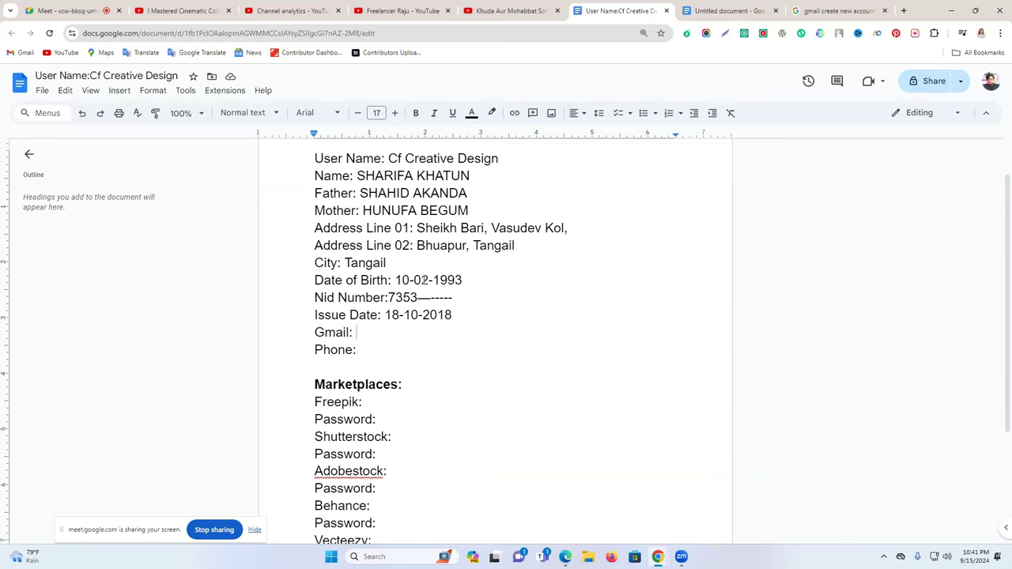
pyautogui.moveTo(658, 555)
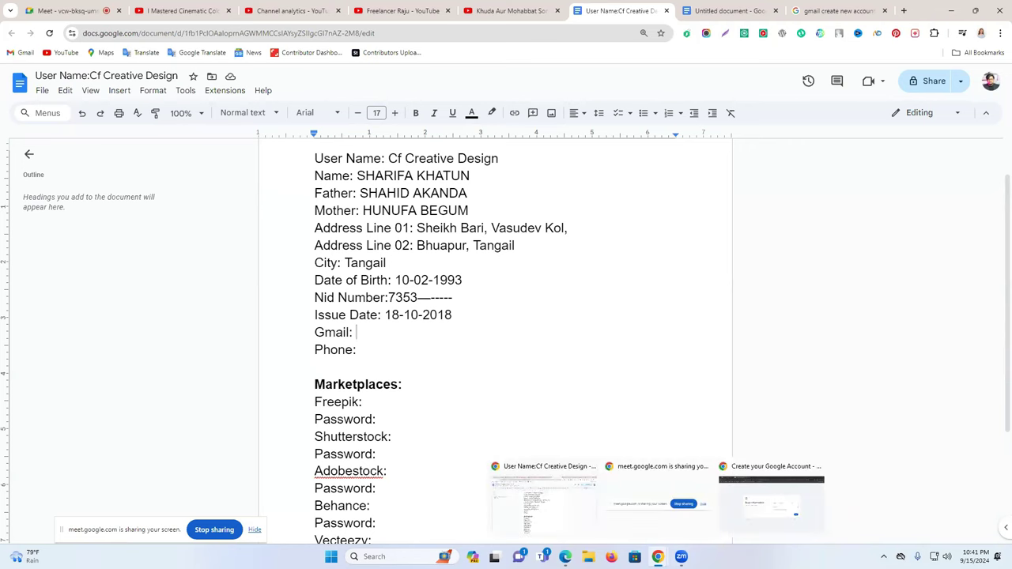
pyautogui.click(745, 521)
pyautogui.click(552, 262)
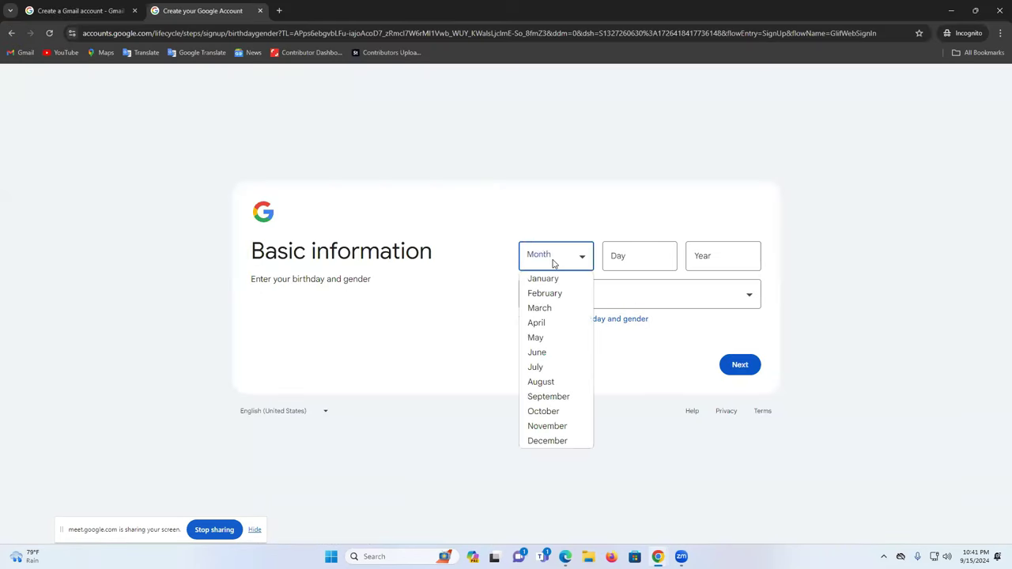
pyautogui.click(552, 297)
pyautogui.click(621, 266)
pyautogui.write('10')
pyautogui.click(716, 257)
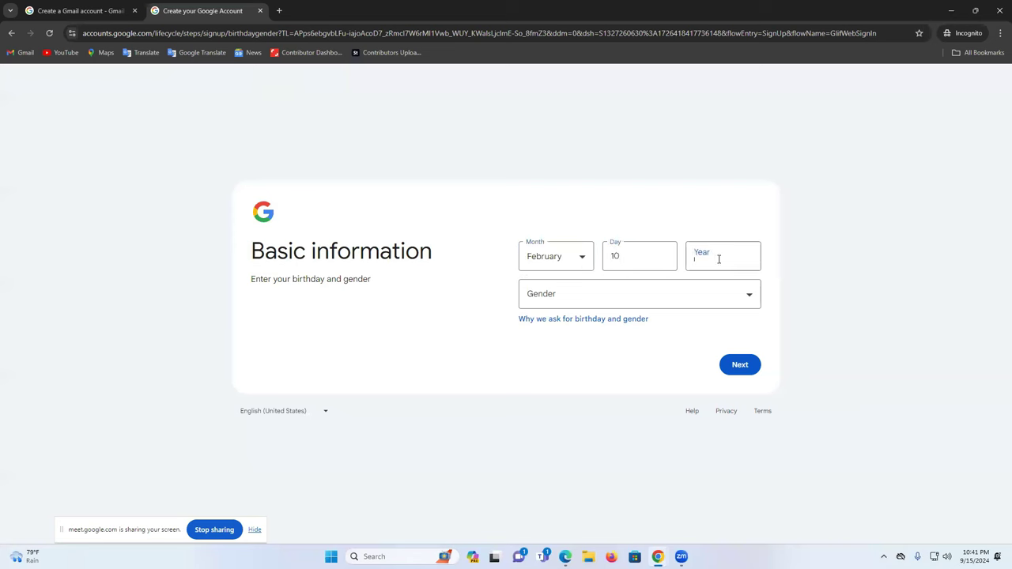
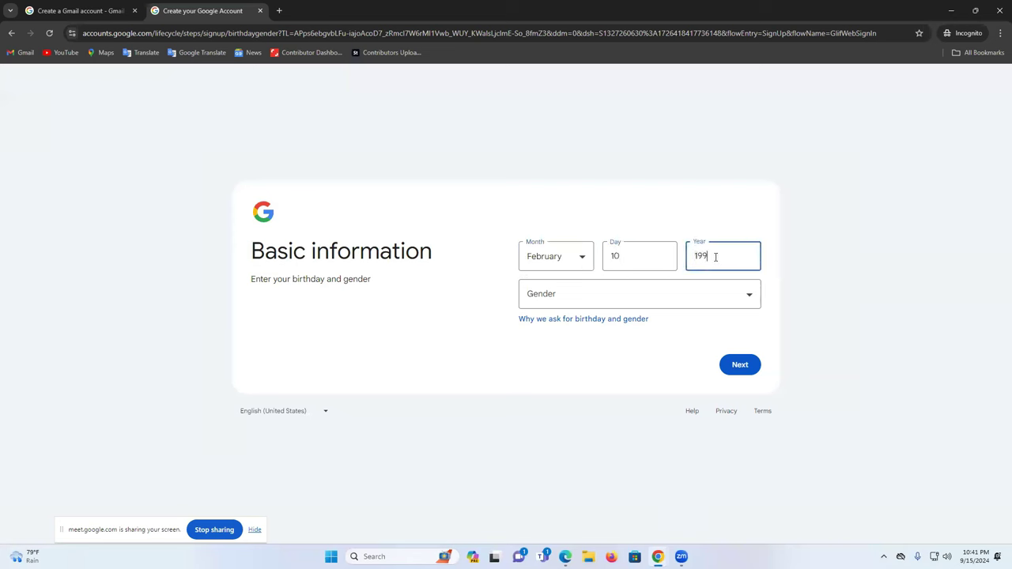
# Choose Female as the gender and continue to the username step.
pyautogui.click(580, 297)
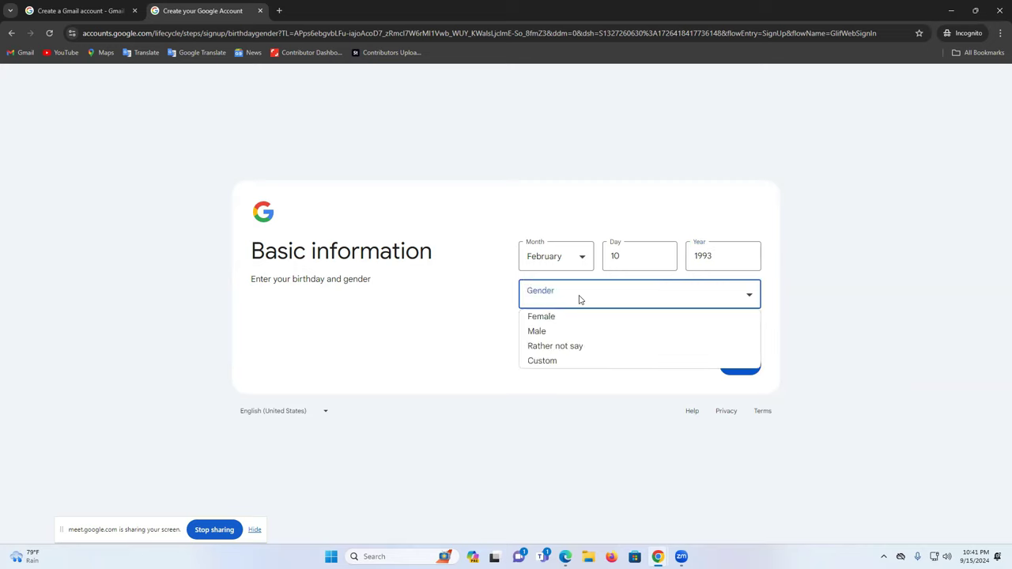
pyautogui.click(567, 316)
pyautogui.click(563, 320)
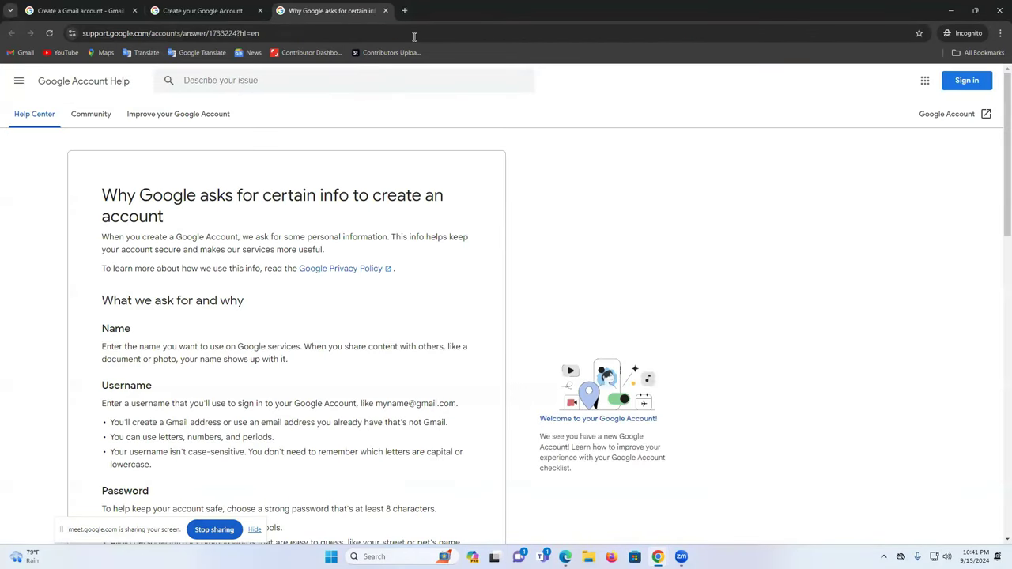
pyautogui.click(386, 10)
pyautogui.click(583, 294)
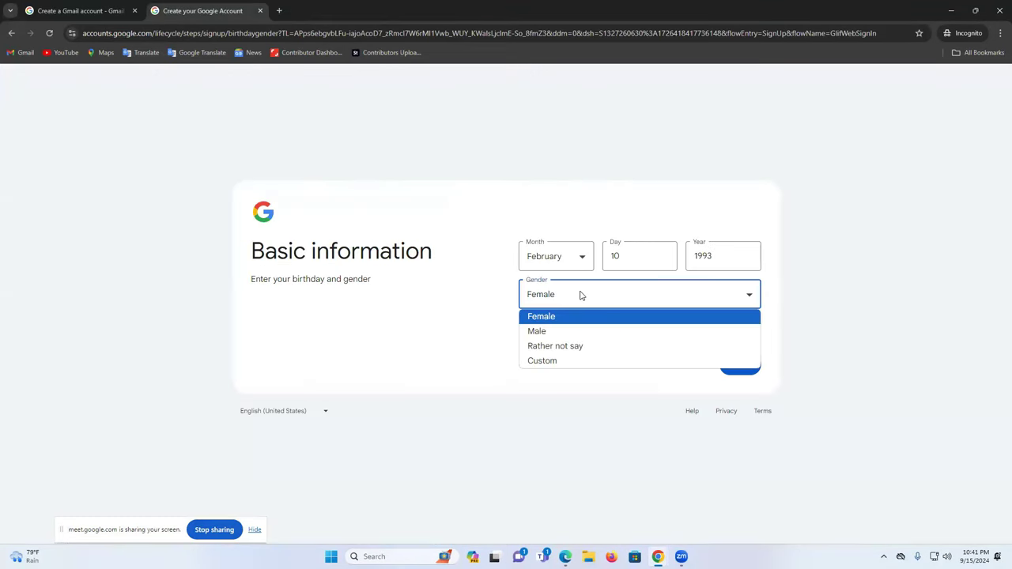
pyautogui.click(567, 316)
pyautogui.click(739, 366)
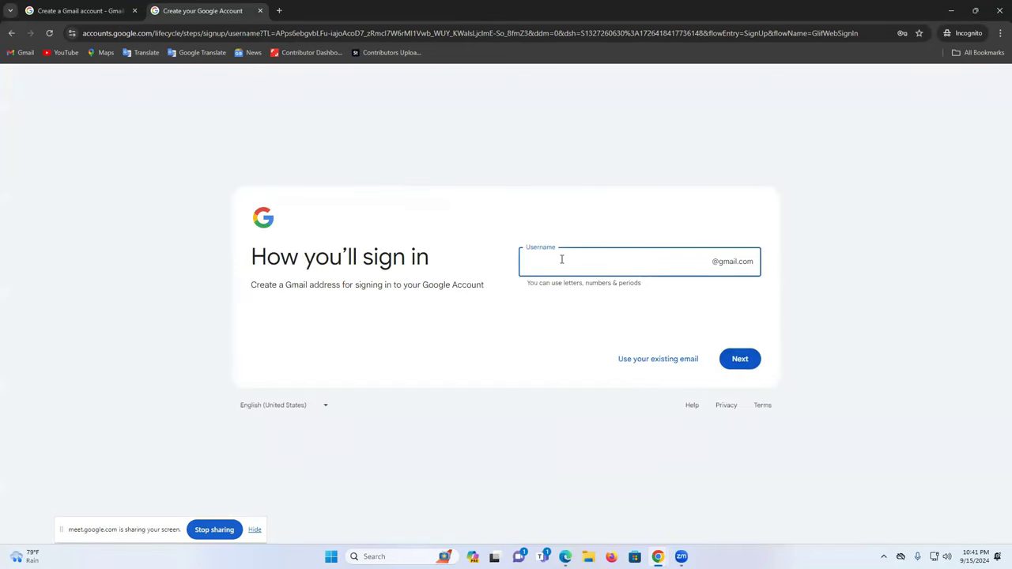
# Enter the new Gmail username and continue to the password step.
pyautogui.click(562, 259)
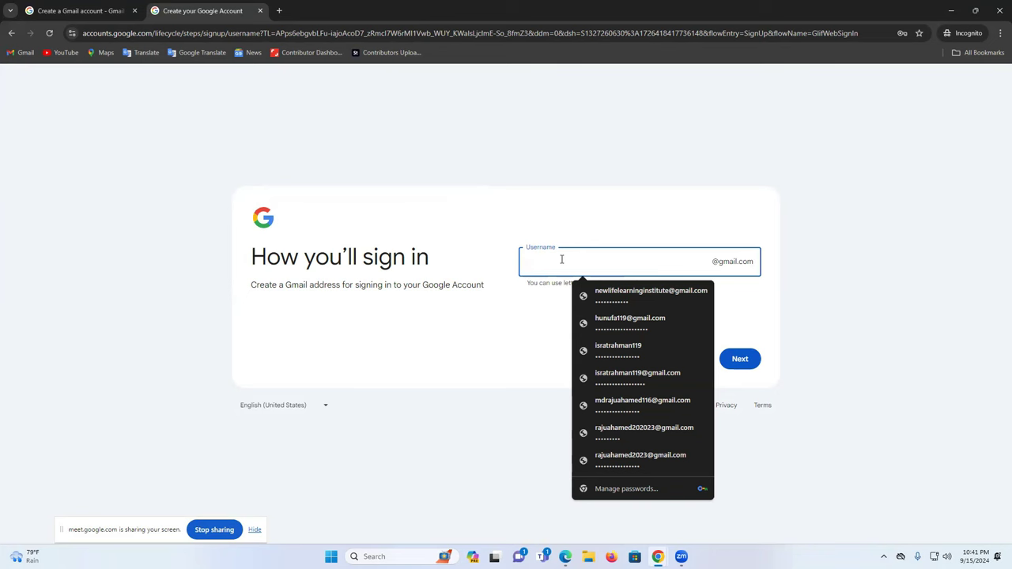
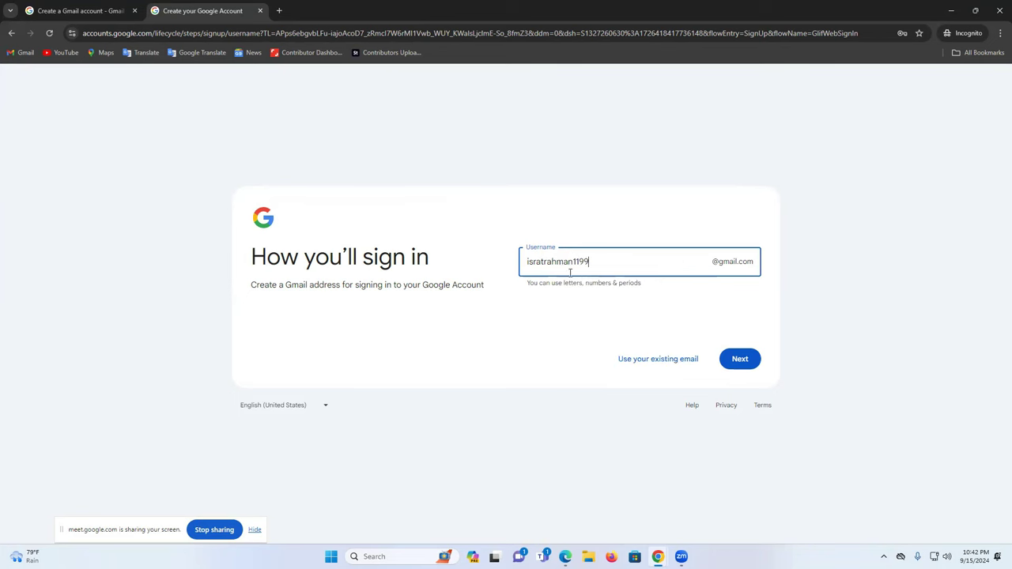
pyautogui.doubleClick(566, 268)
pyautogui.click(580, 331)
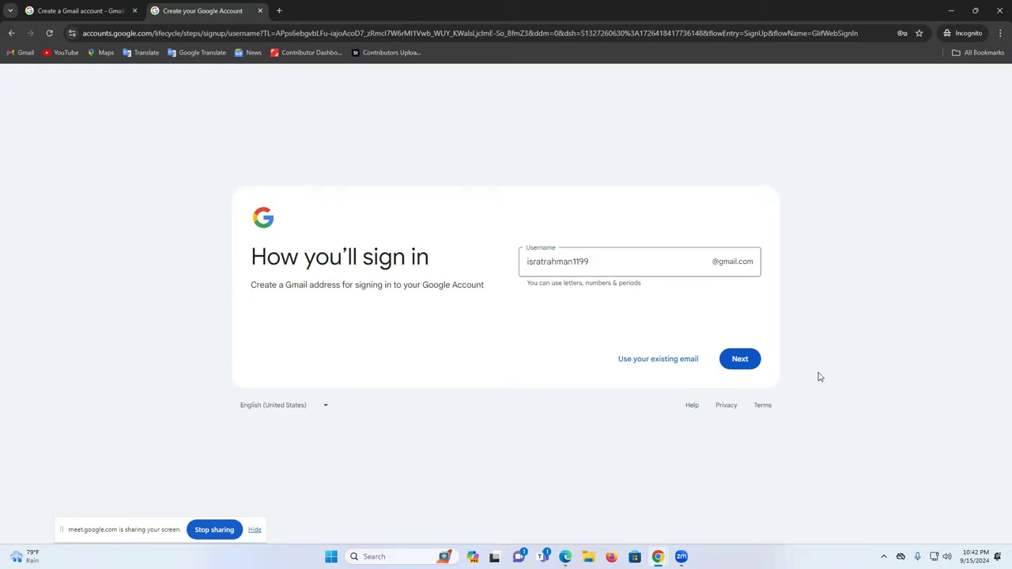
pyautogui.click(742, 362)
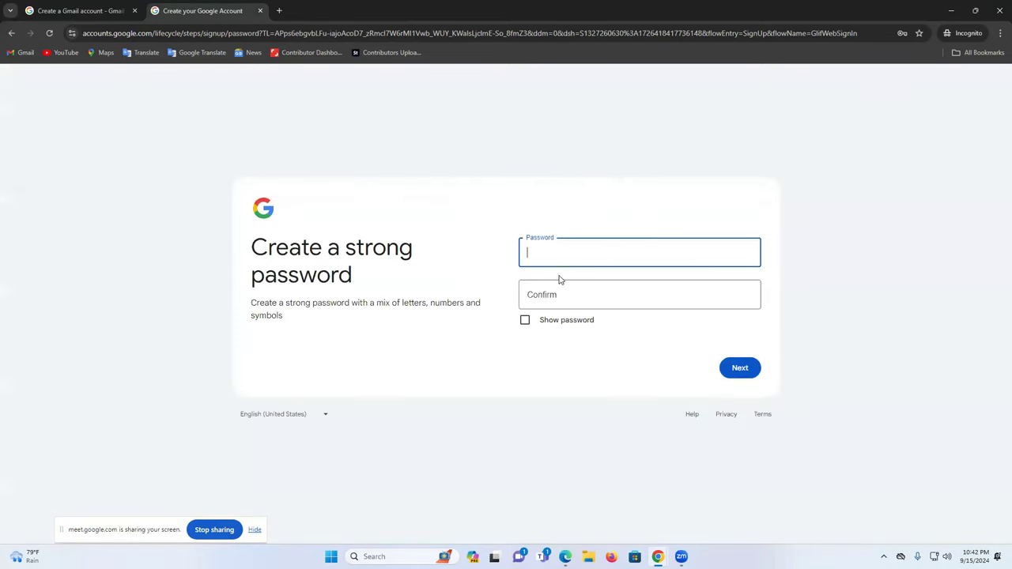
# Focus the Password field, then switch to the notes document in Google Docs.
pyautogui.click(557, 256)
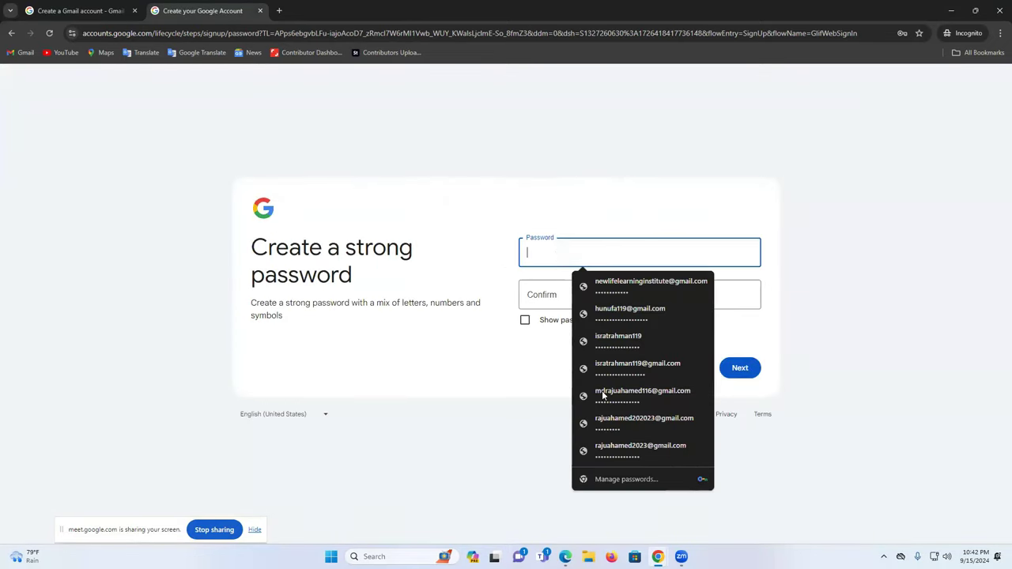
pyautogui.moveTo(658, 557)
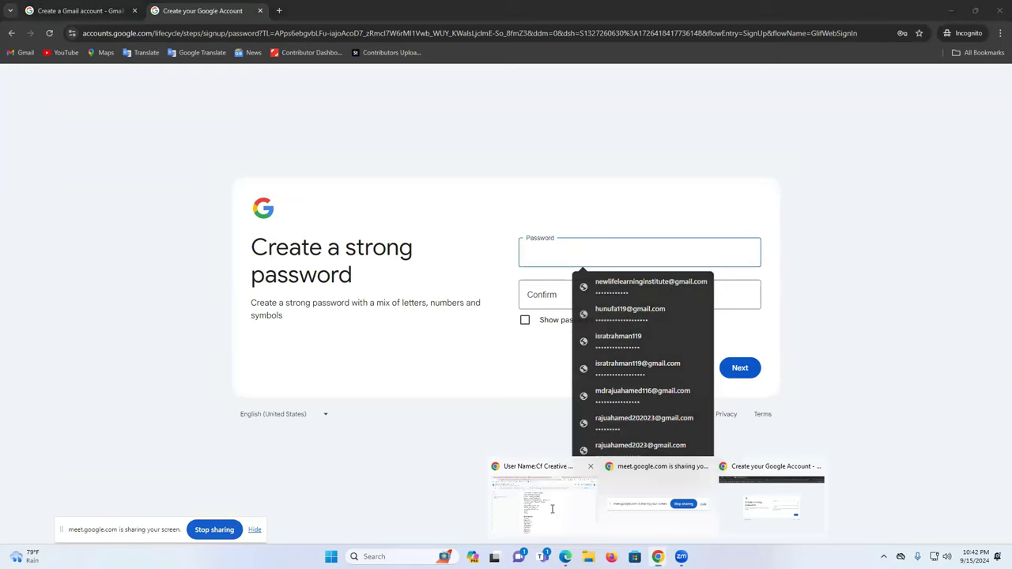
pyautogui.click(552, 515)
# Add a 'Password:' line with the new password to the notes and select it.
pyautogui.scroll(-1, 390, 352)
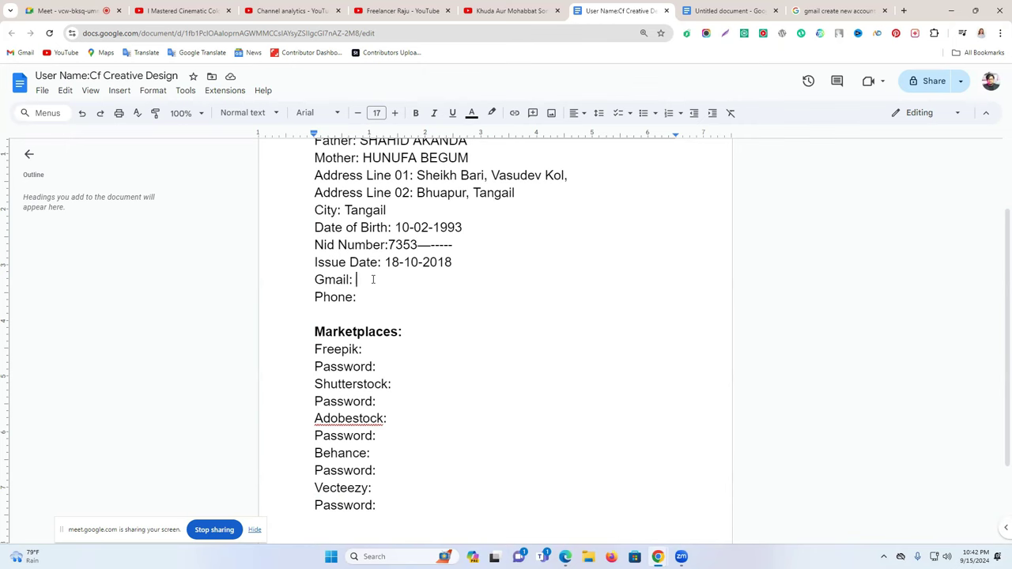
pyautogui.press('Return')
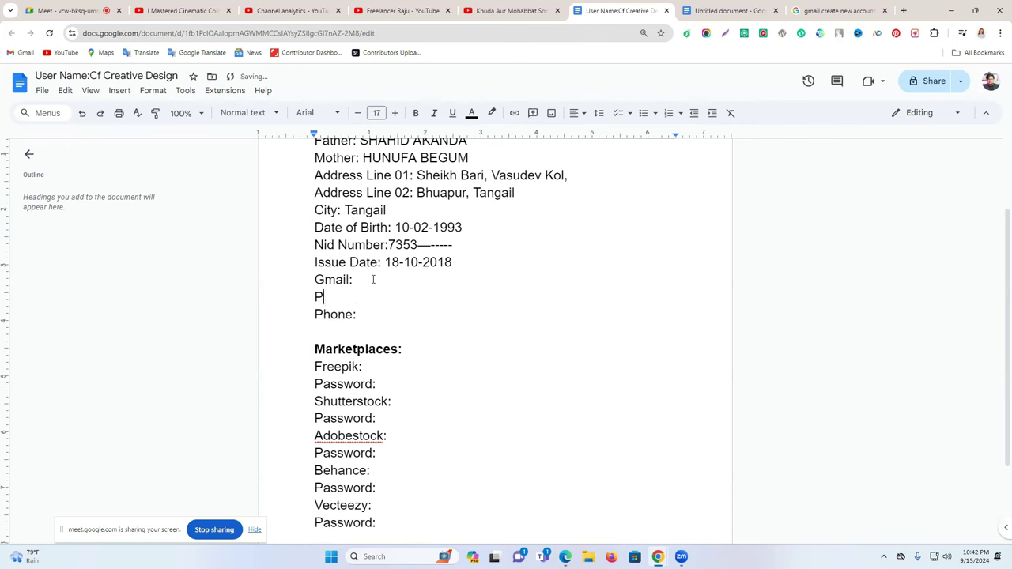
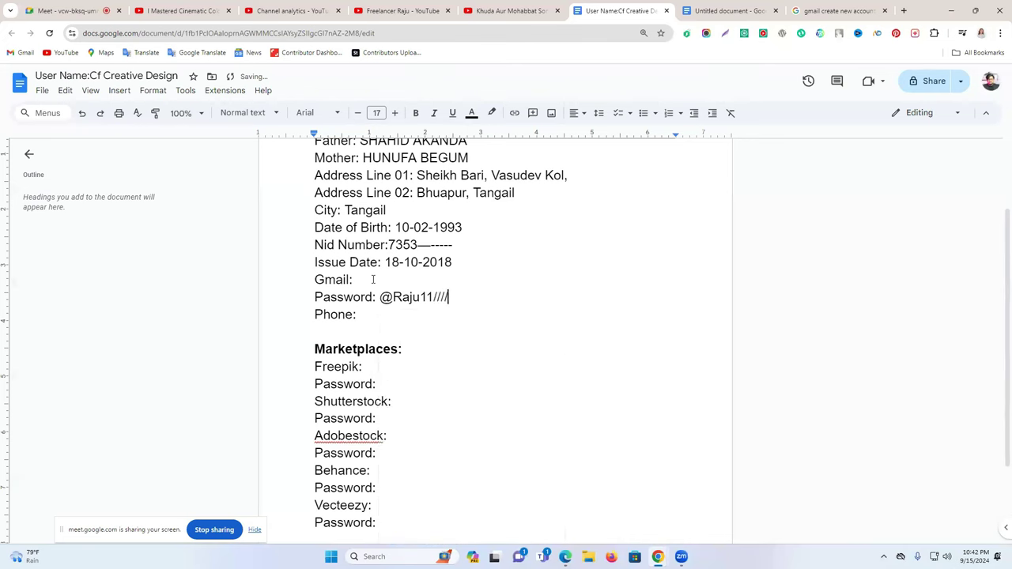
pyautogui.moveTo(446, 298); pyautogui.dragTo(381, 298)
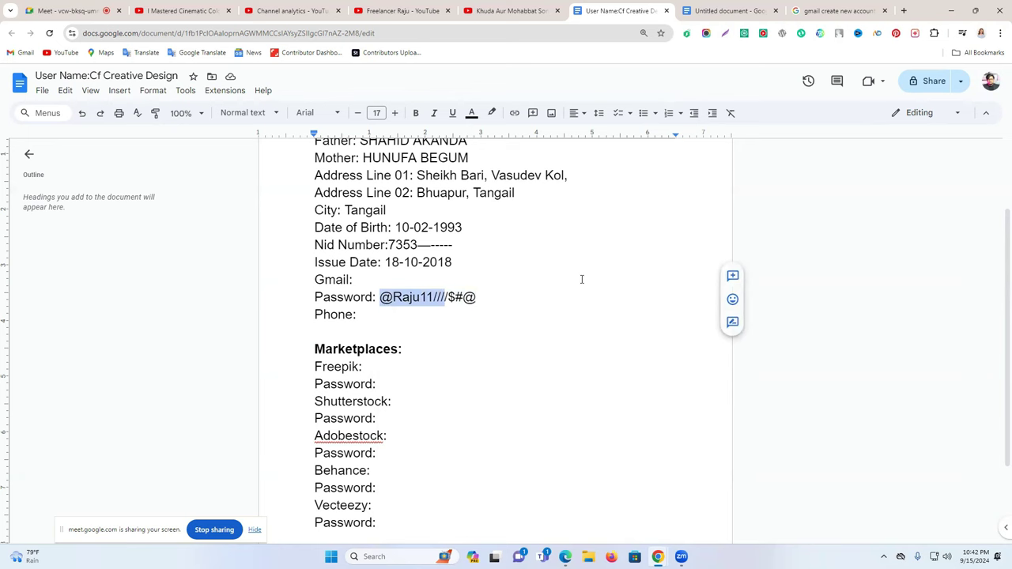
pyautogui.moveTo(663, 556)
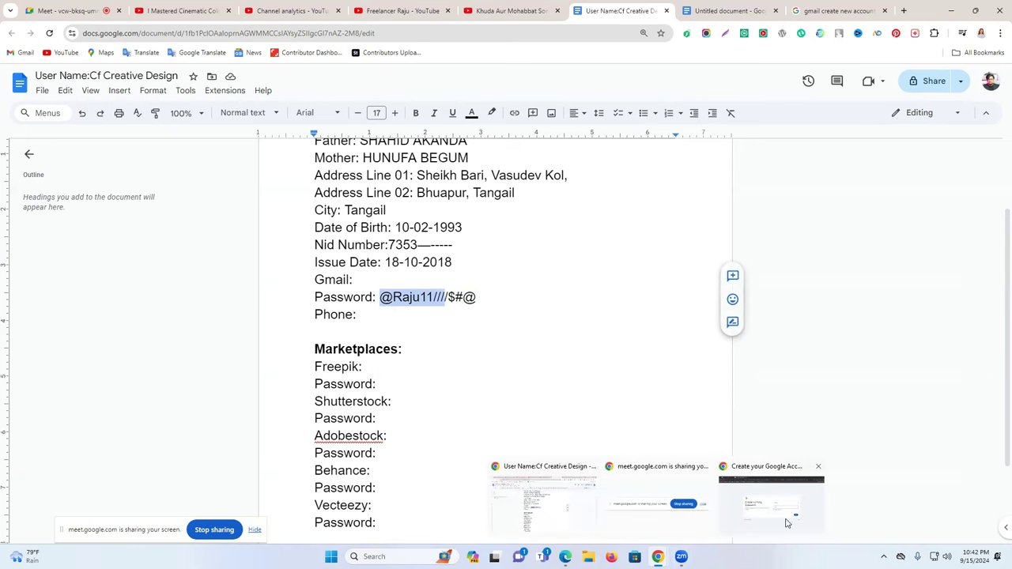
pyautogui.click(787, 523)
# Paste the copied password into both password fields, then clear them.
pyautogui.hotkey('ctrl', 'v')
pyautogui.click(552, 295)
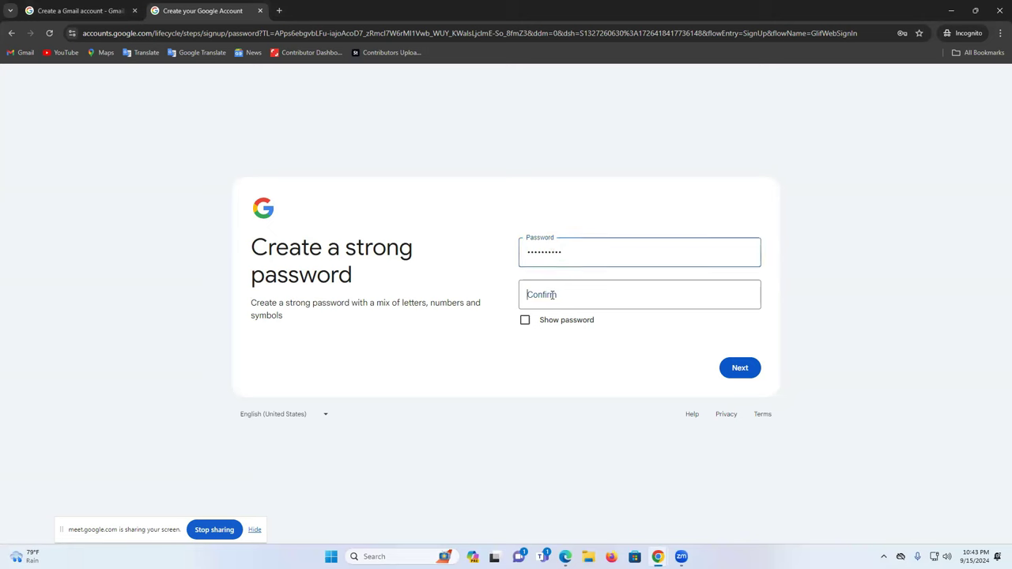
pyautogui.hotkey('shift', 'Tab')
pyautogui.press('Tab')
pyautogui.click(561, 296)
pyautogui.hotkey('ctrl', 'v')
pyautogui.hotkey('shift', 'Tab')
pyautogui.press('BackSpace')
pyautogui.press('Tab')
pyautogui.press('BackSpace')
# Retype the password and its confirmation, then submit them.
pyautogui.click(563, 254)
pyautogui.write('•••')
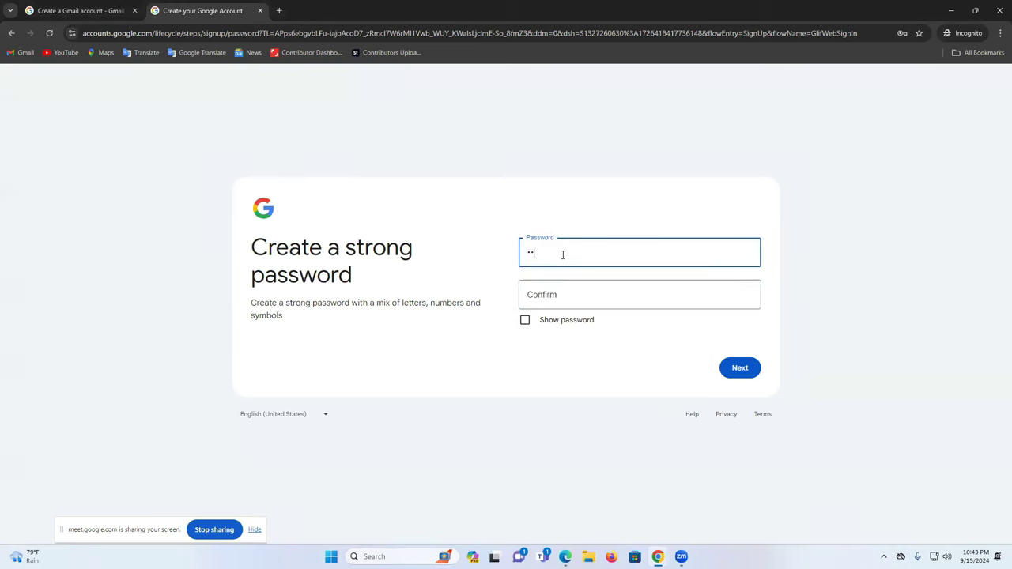
pyautogui.write('••••••')
pyautogui.click(549, 297)
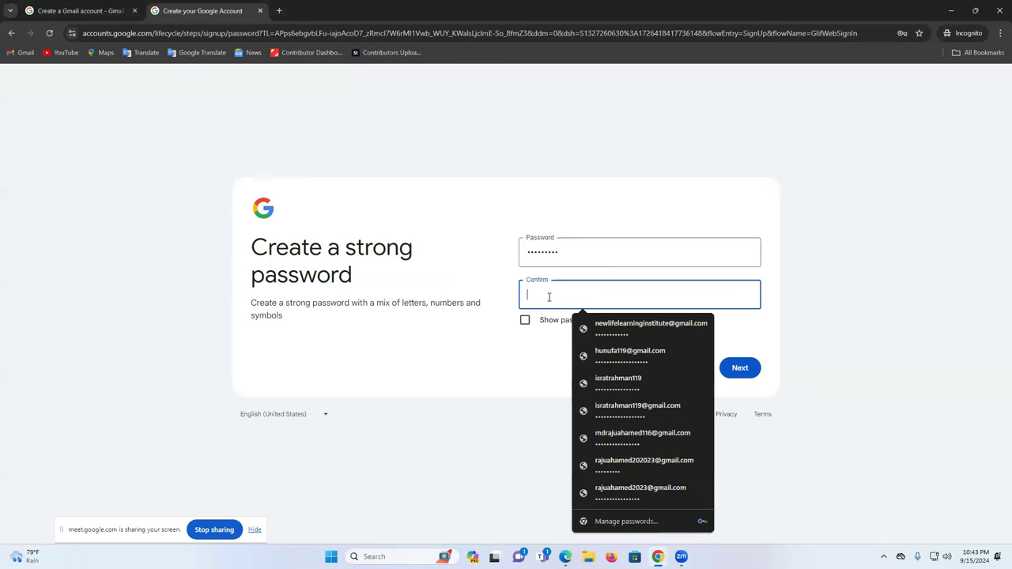
pyautogui.write('•••••••')
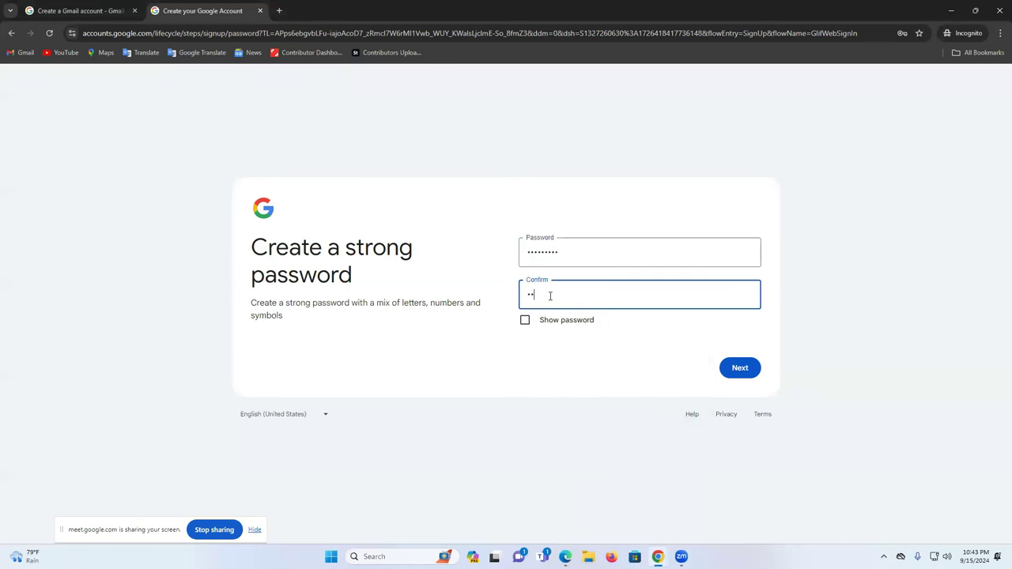
pyautogui.write('•')
pyautogui.click(741, 368)
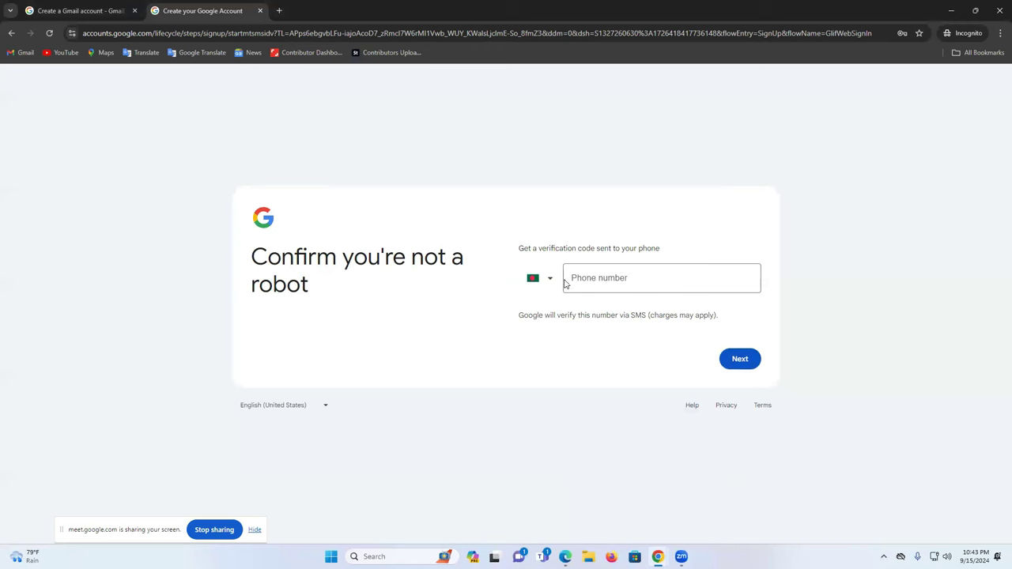
pyautogui.click(571, 283)
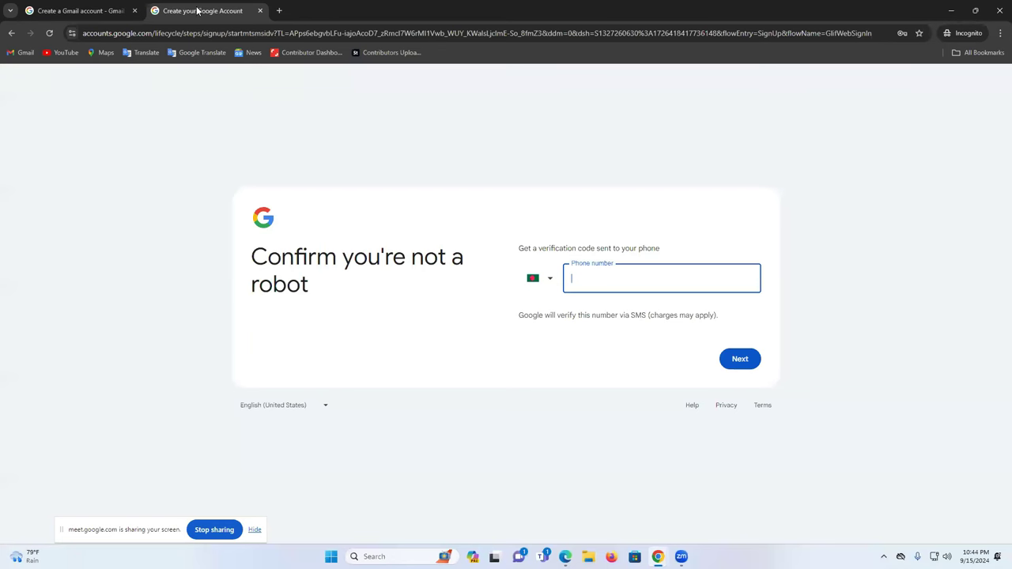
# Search 'banglalink number chack' in a new incognito tab, view images, then return to Gmail Help.
pyautogui.click(279, 10)
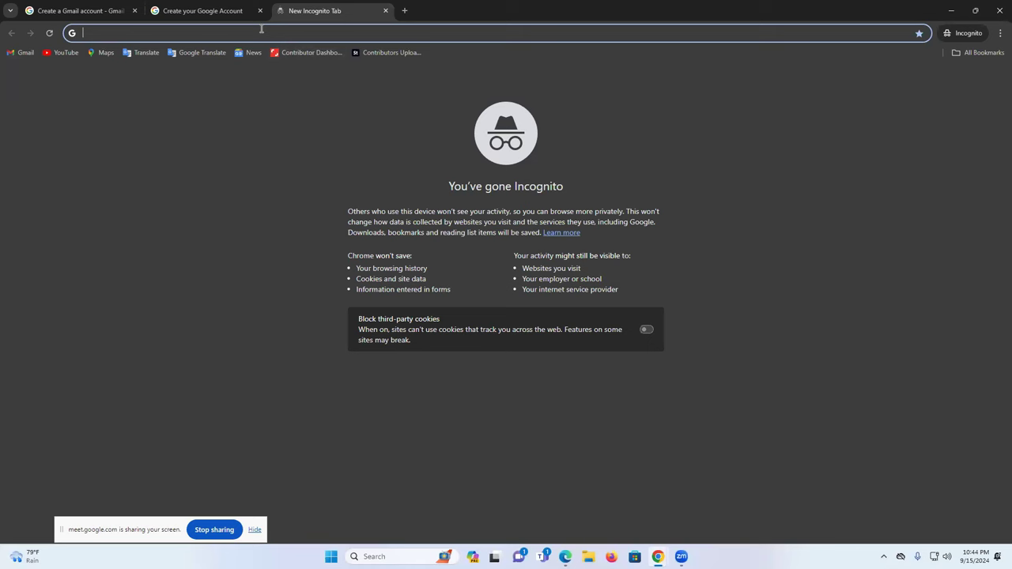
pyautogui.write('bangl')
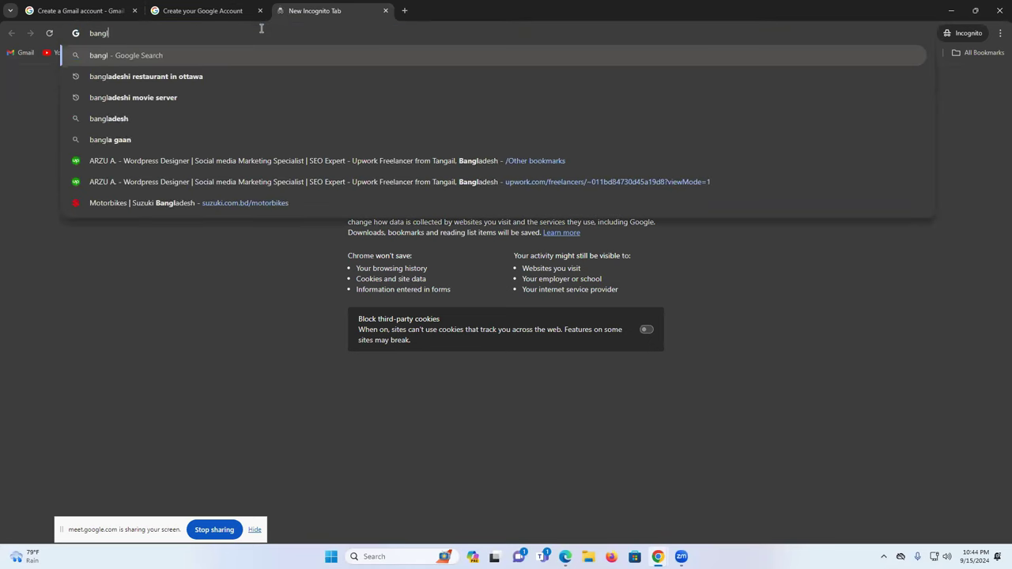
pyautogui.write('alink')
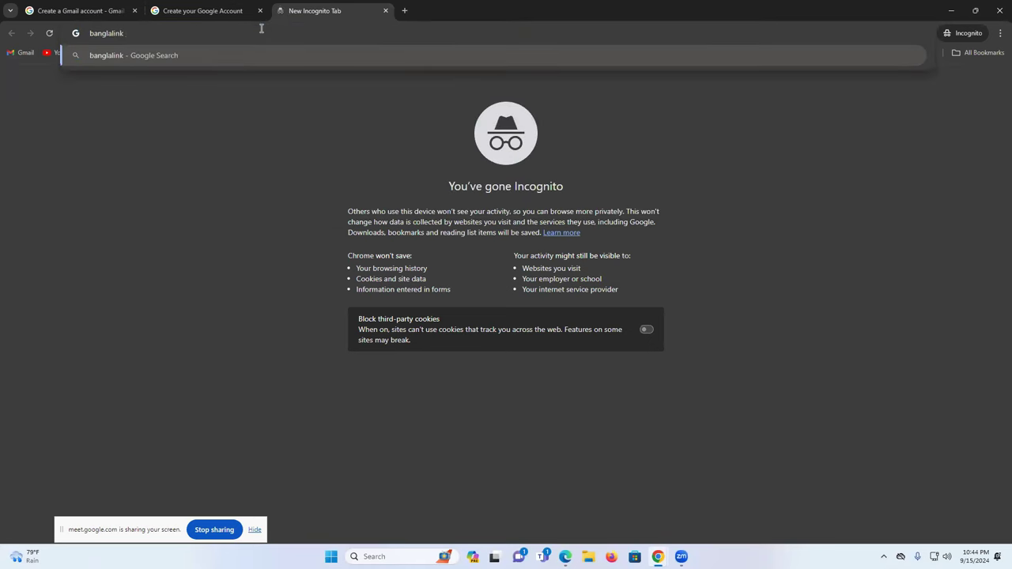
pyautogui.write(' number chack')
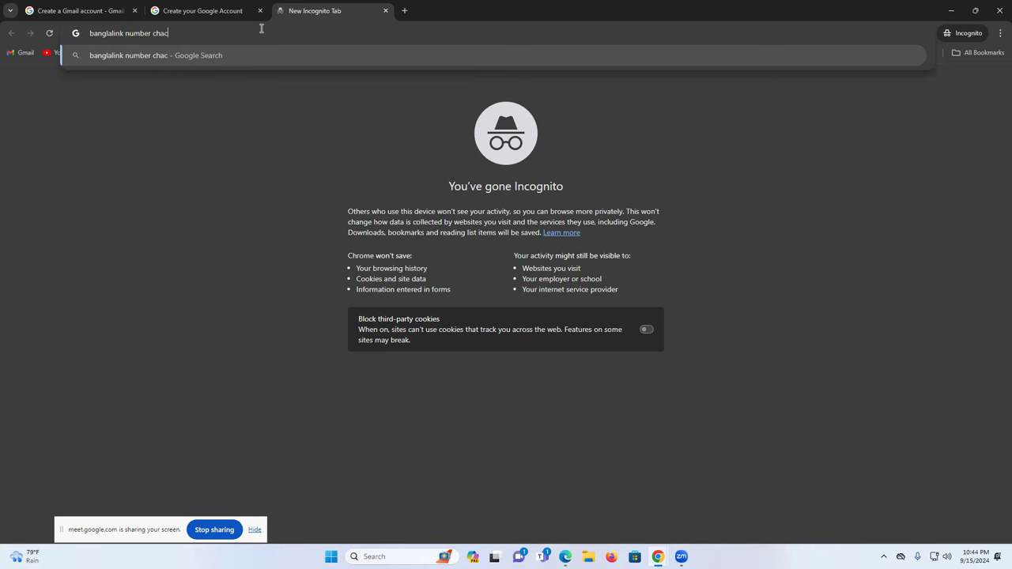
pyautogui.press('Return')
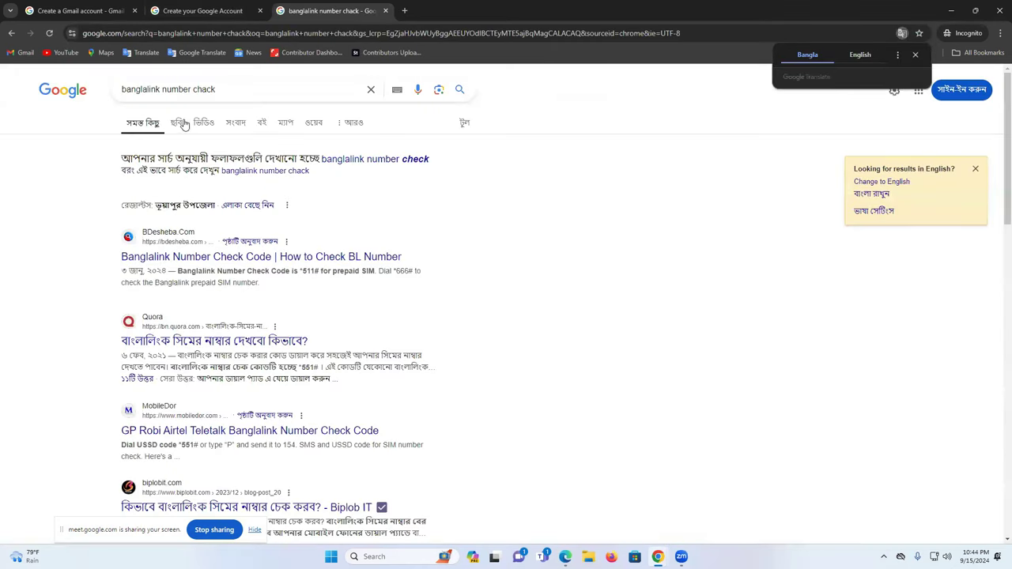
pyautogui.click(177, 122)
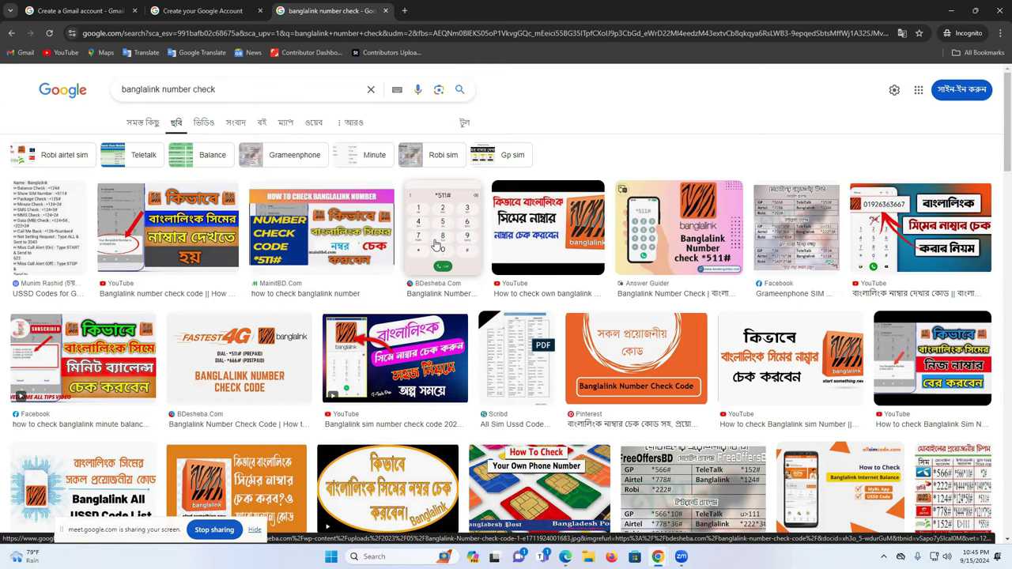
pyautogui.click(94, 10)
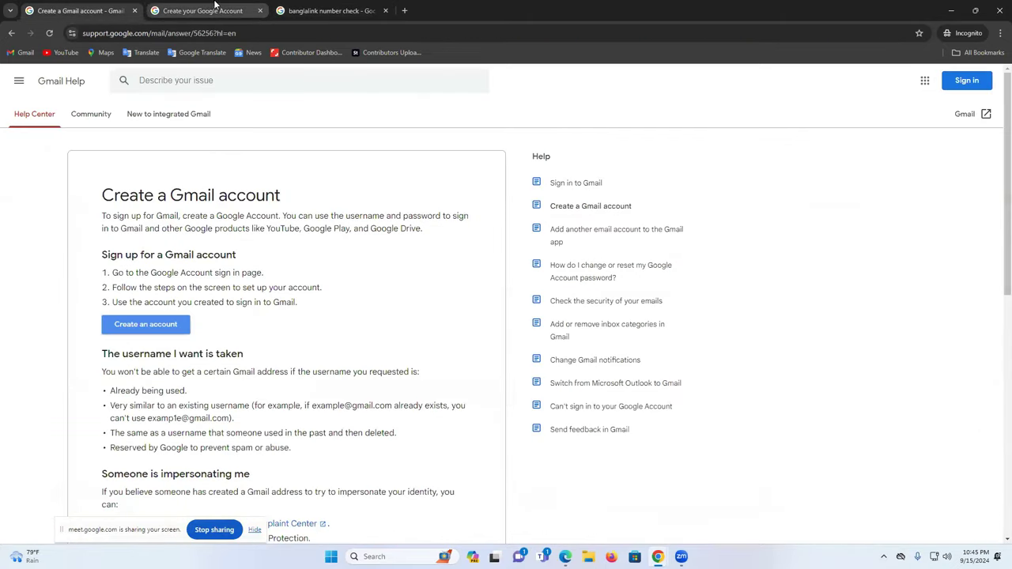
# Enter a phone number for verification, submit it, and select the rejected number.
pyautogui.click(215, 7)
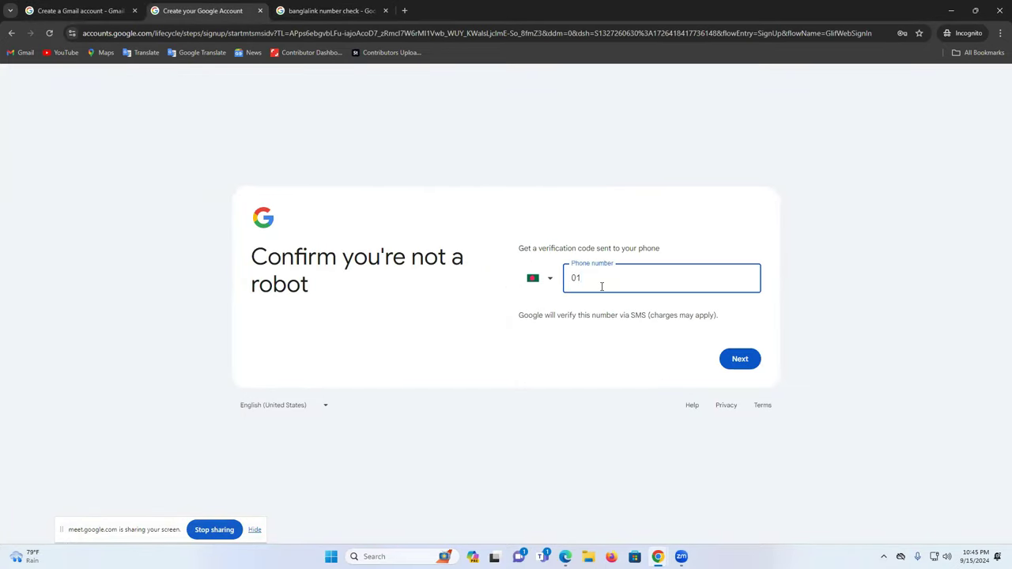
pyautogui.click(753, 360)
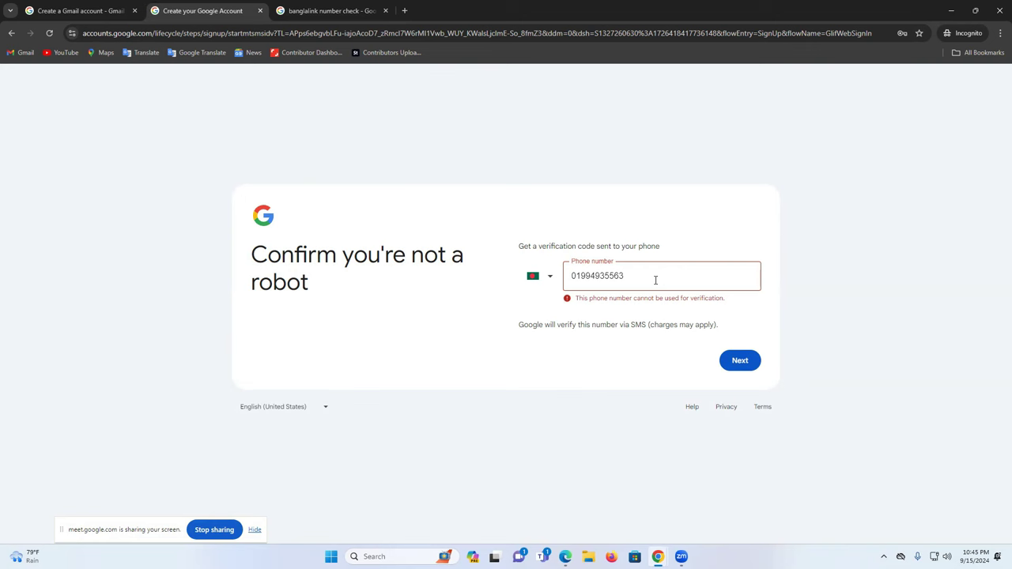
pyautogui.click(656, 280)
pyautogui.hotkey('ctrl', 'a')
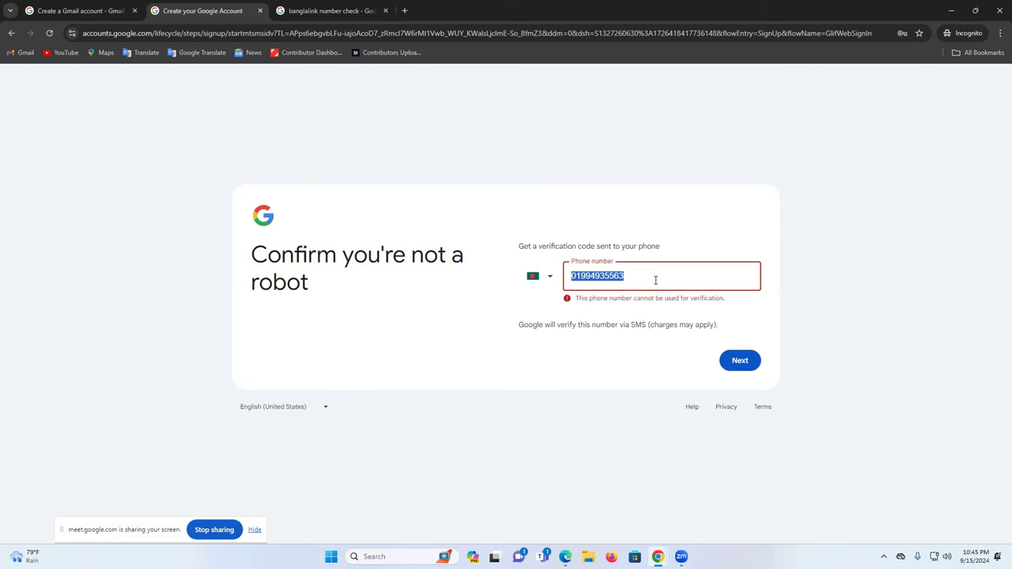
# Replace it with a different phone number, submit it, and begin erasing it after rejection.
pyautogui.click(656, 280)
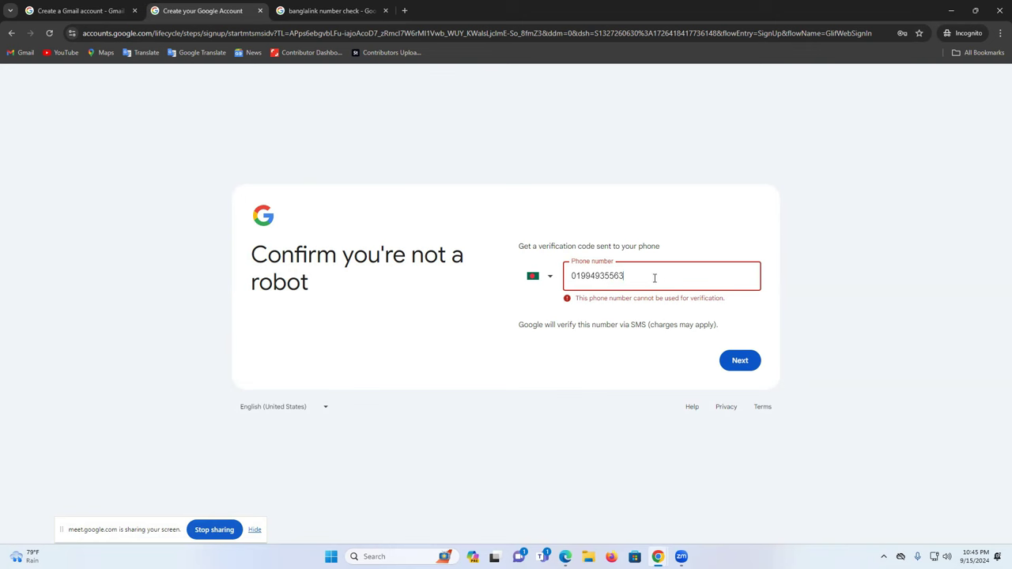
pyautogui.doubleClick(656, 280)
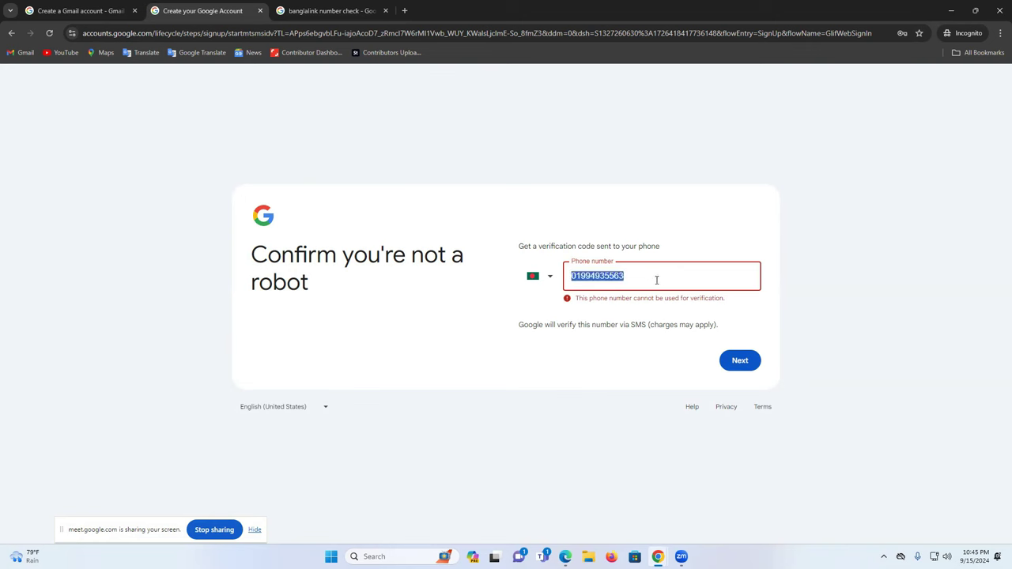
pyautogui.press('BackSpace')
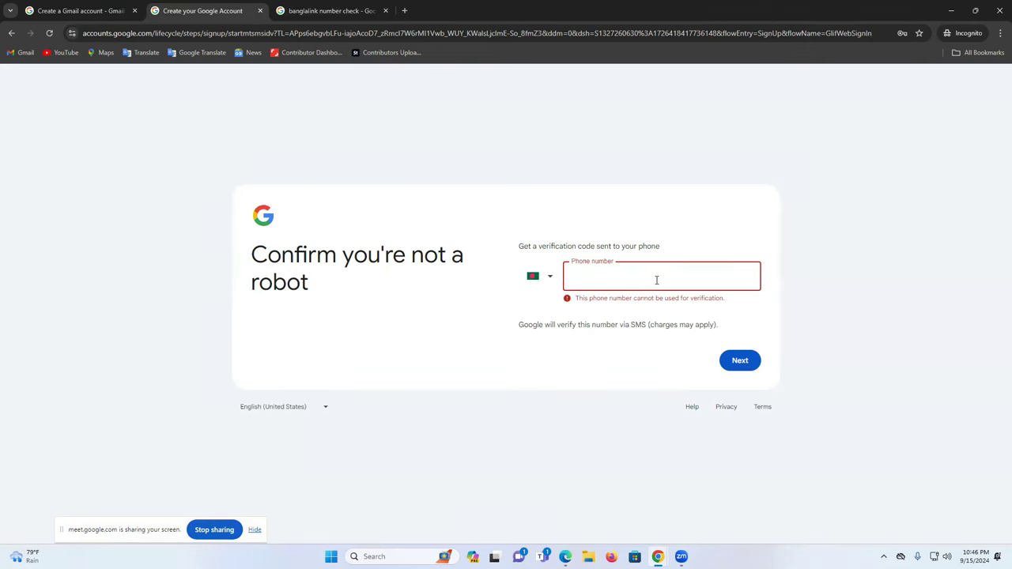
pyautogui.press('Return')
pyautogui.press('BackSpace')
pyautogui.press('BackSpace')
pyautogui.press('BackSpace')
pyautogui.press('BackSpace')
pyautogui.press('BackSpace')
pyautogui.press('BackSpace')
pyautogui.press('BackSpace')
pyautogui.press('BackSpace')
pyautogui.press('BackSpace')
pyautogui.press('BackSpace')
pyautogui.press('BackSpace')
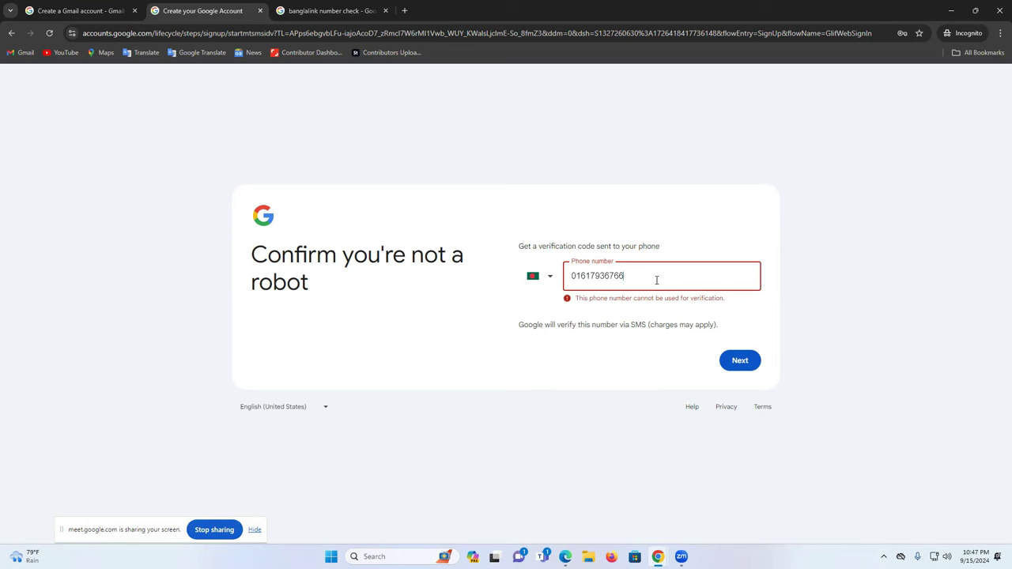
# Submit the phone number and enter the 6-digit SMS verification code.
pyautogui.press('Return')
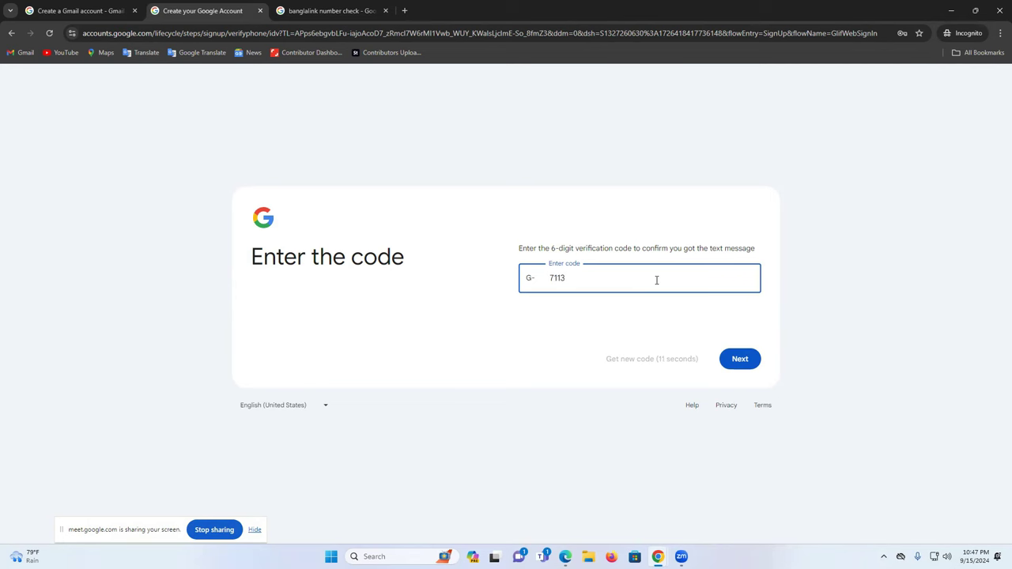
pyautogui.write('1')
pyautogui.press('Return')
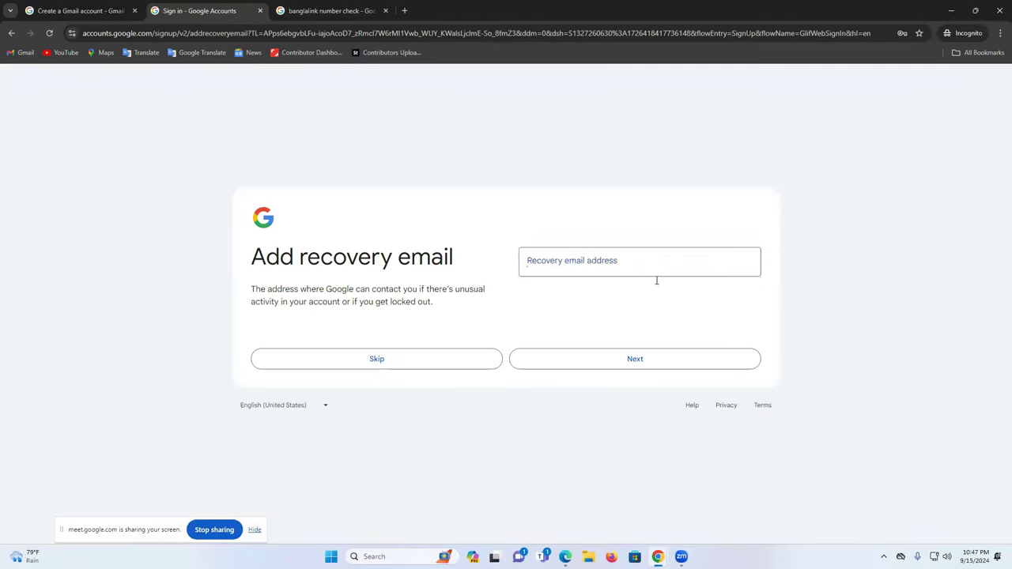
# Add a saved recovery email, confirm the account info and agree to the privacy terms.
pyautogui.click(557, 261)
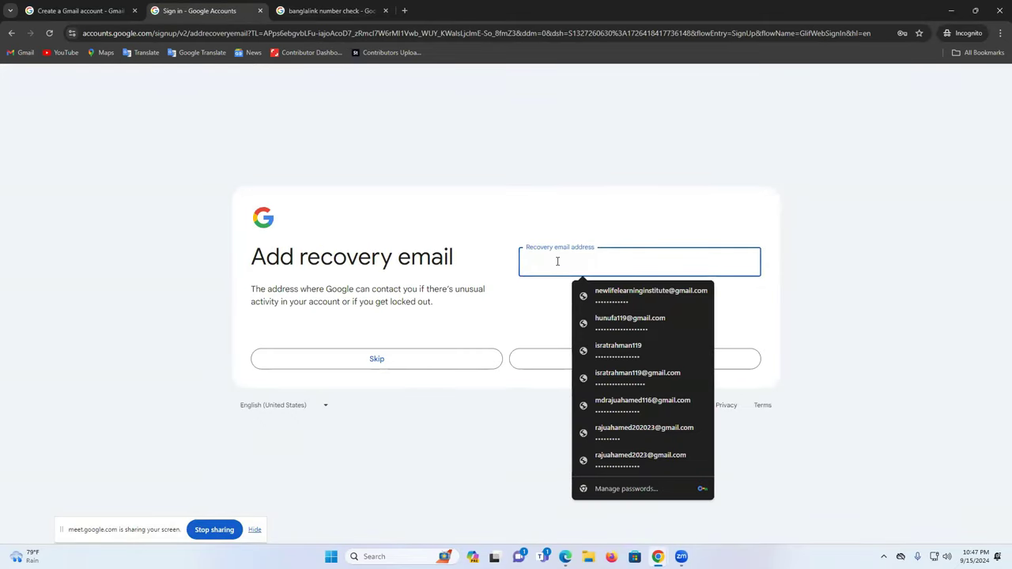
pyautogui.click(637, 294)
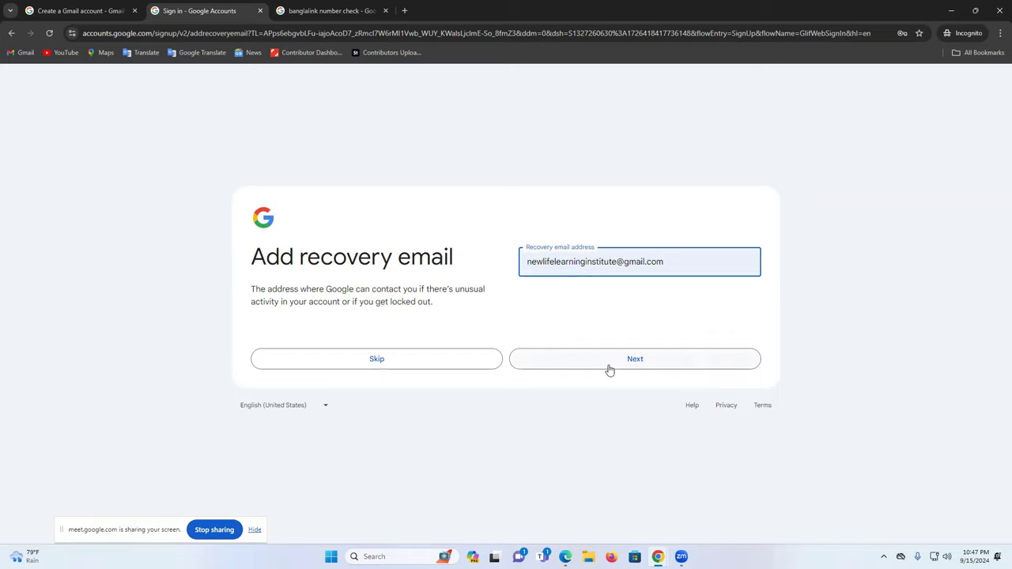
pyautogui.click(615, 368)
pyautogui.click(743, 361)
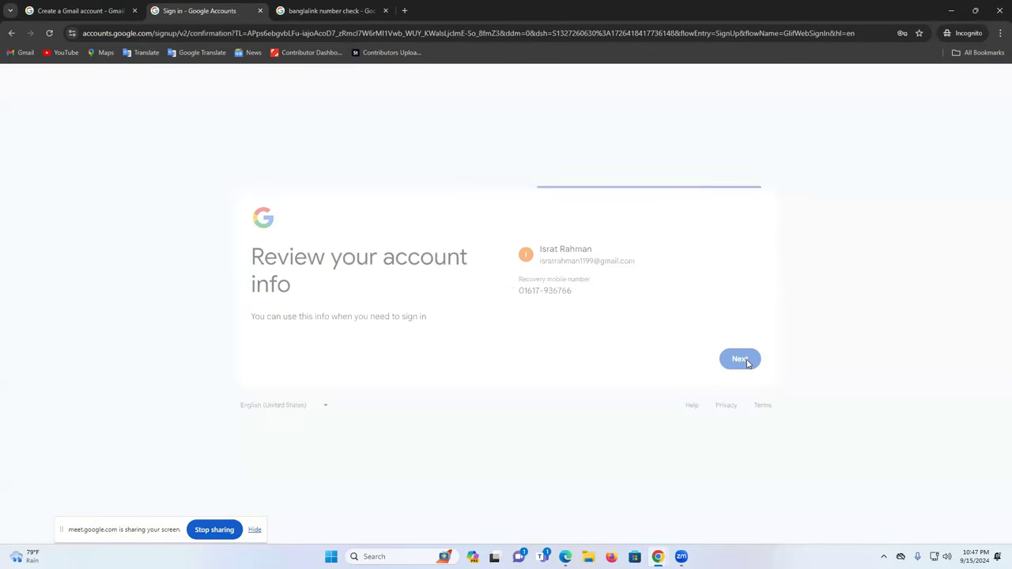
pyautogui.scroll(-4, 705, 373)
pyautogui.click(740, 459)
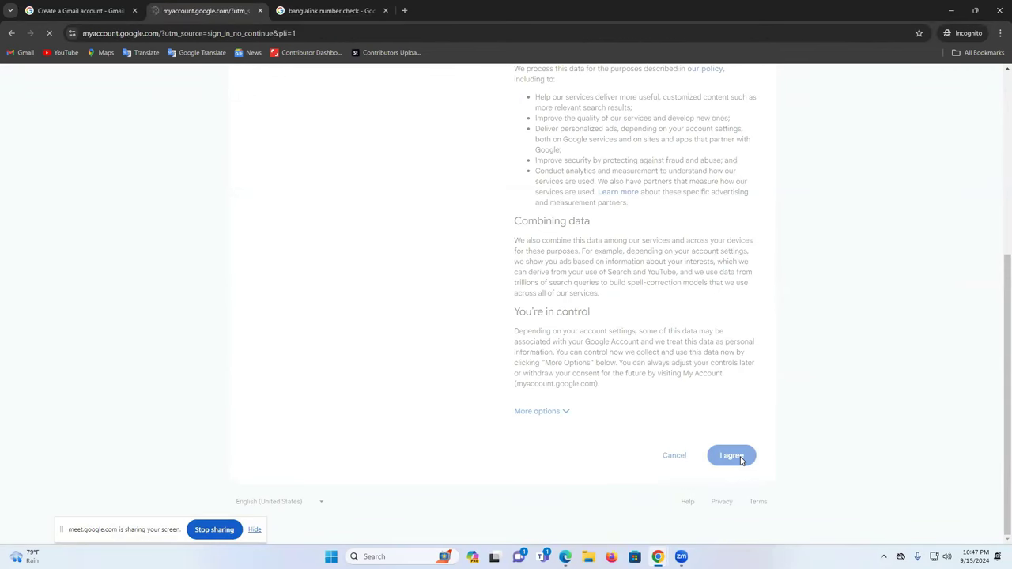
# Select the new account's email address in the account panel, then switch to Edge.
pyautogui.click(959, 80)
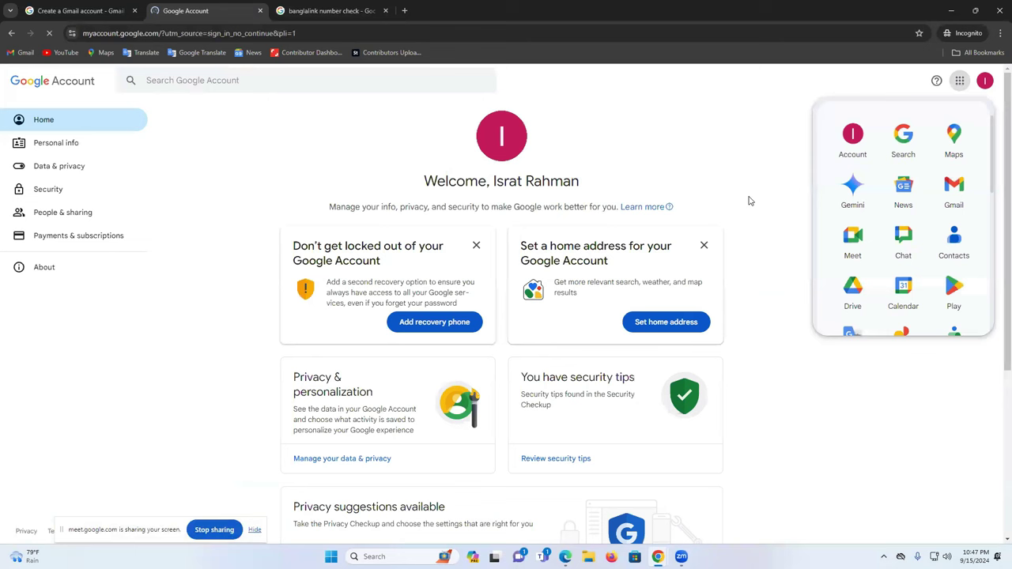
pyautogui.click(985, 81)
pyautogui.tripleClick(888, 114)
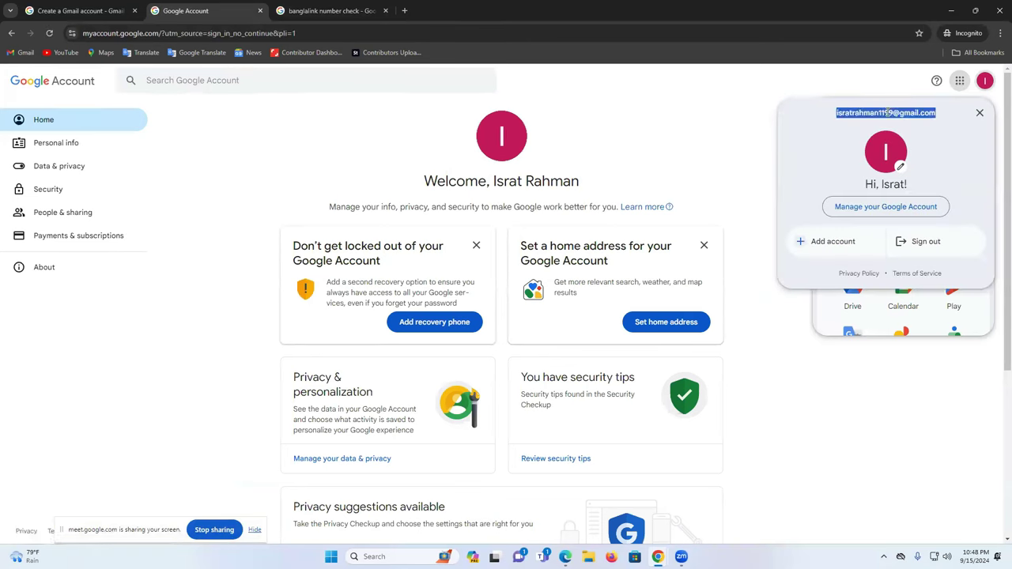
pyautogui.press('Escape')
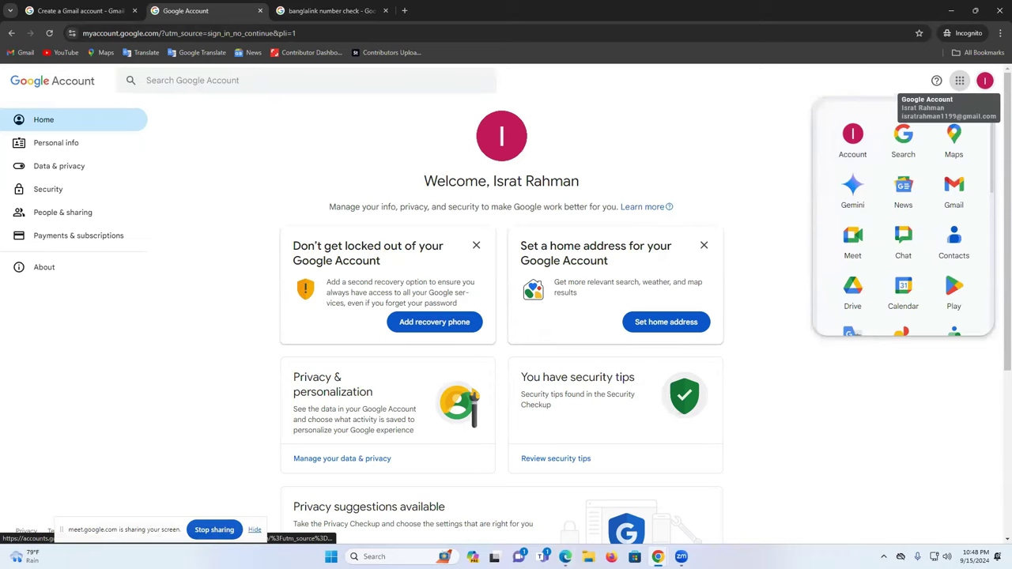
pyautogui.hotkey('alt', 'Tab')
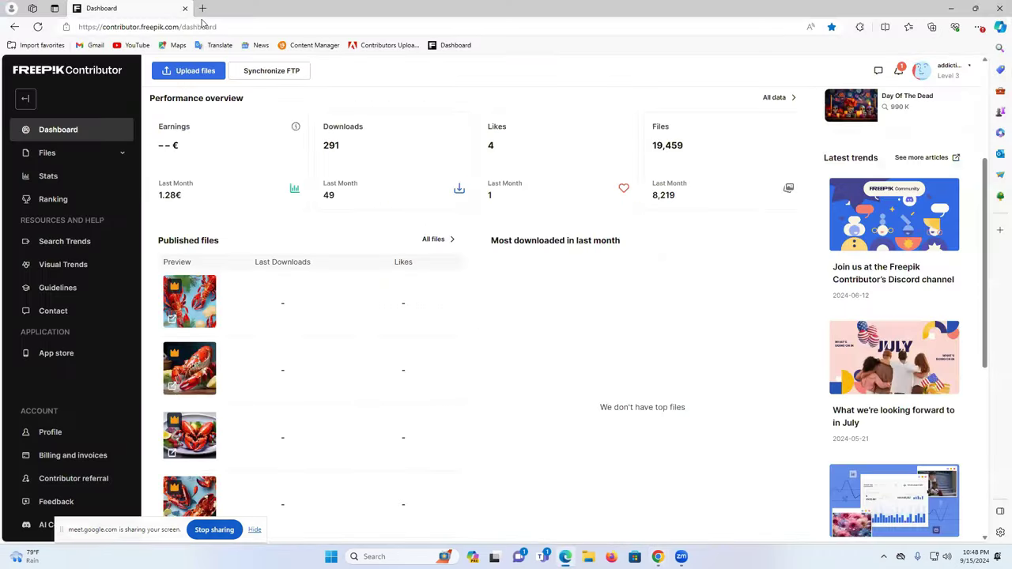
# Open Gmail in a new tab via a web search for 'gmail'.
pyautogui.hotkey('ctrl', 't')
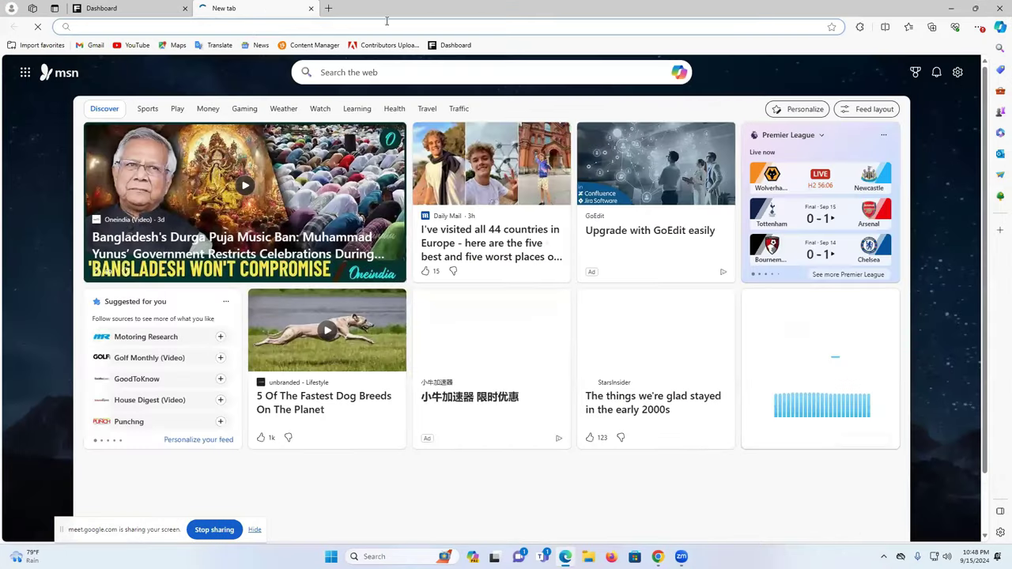
pyautogui.write('gmail')
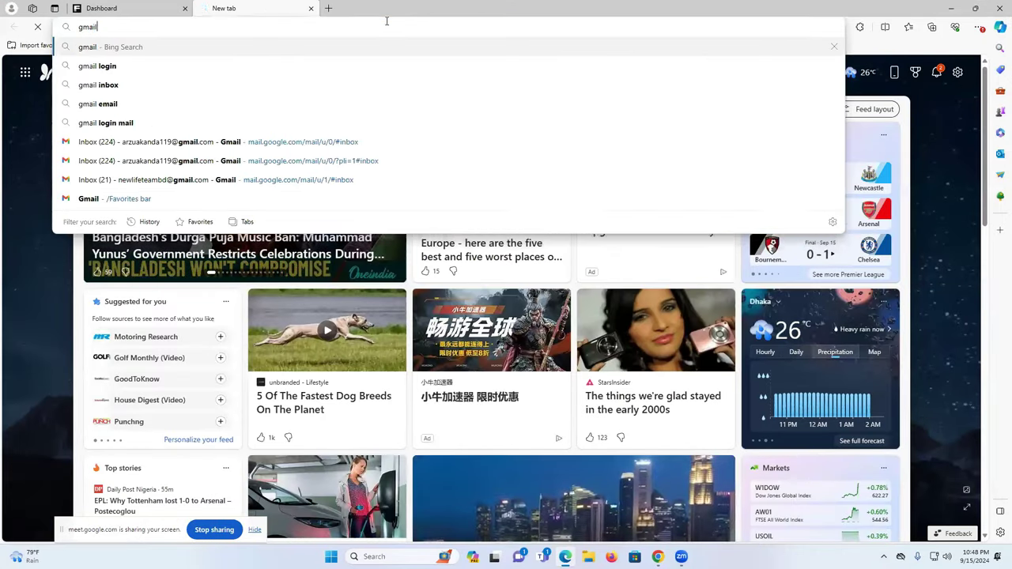
pyautogui.press('Return')
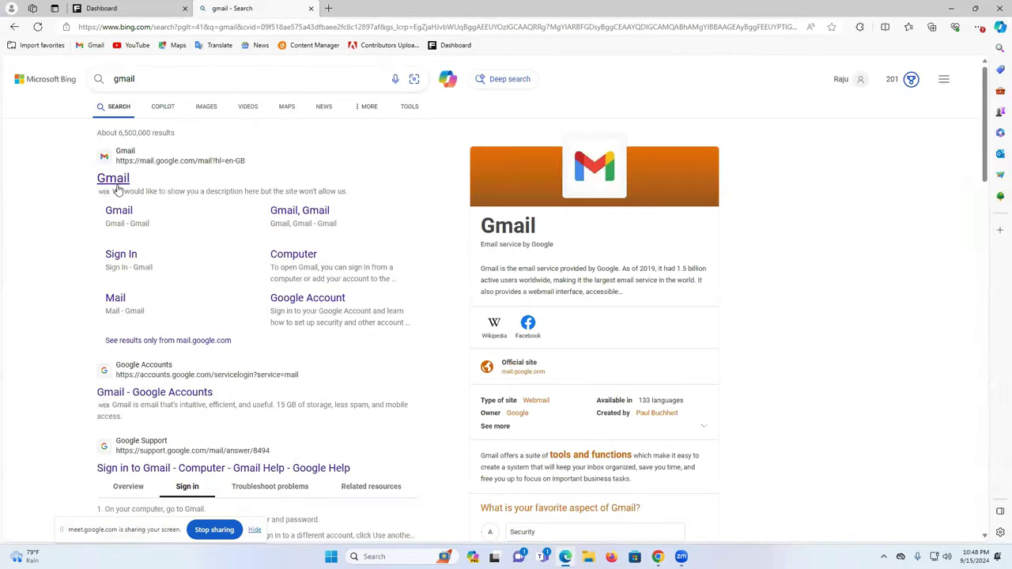
pyautogui.click(113, 179)
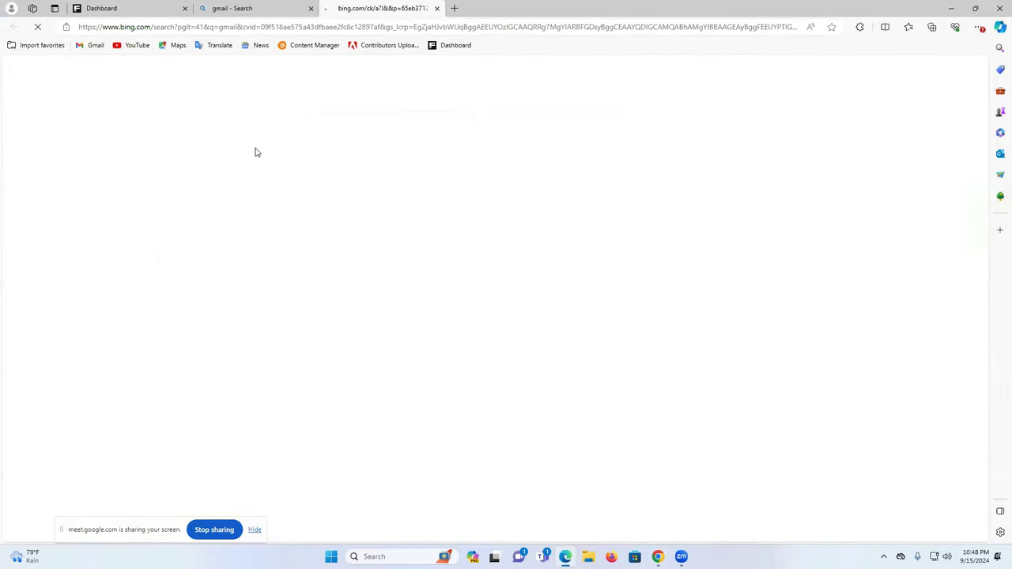
pyautogui.click(311, 8)
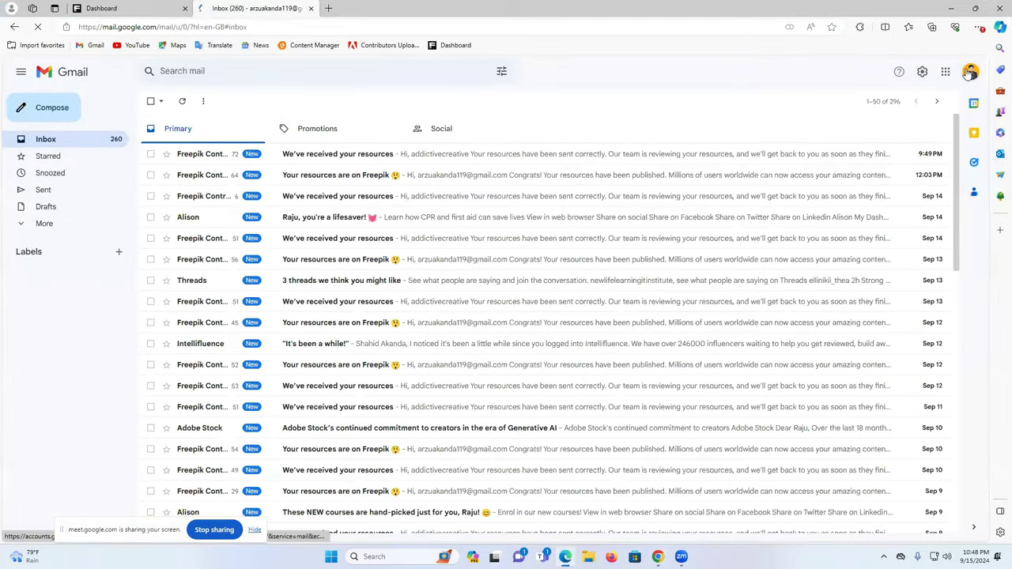
# Add another account in Gmail and enter the new account's email address.
pyautogui.click(969, 73)
pyautogui.scroll(-5, 832, 427)
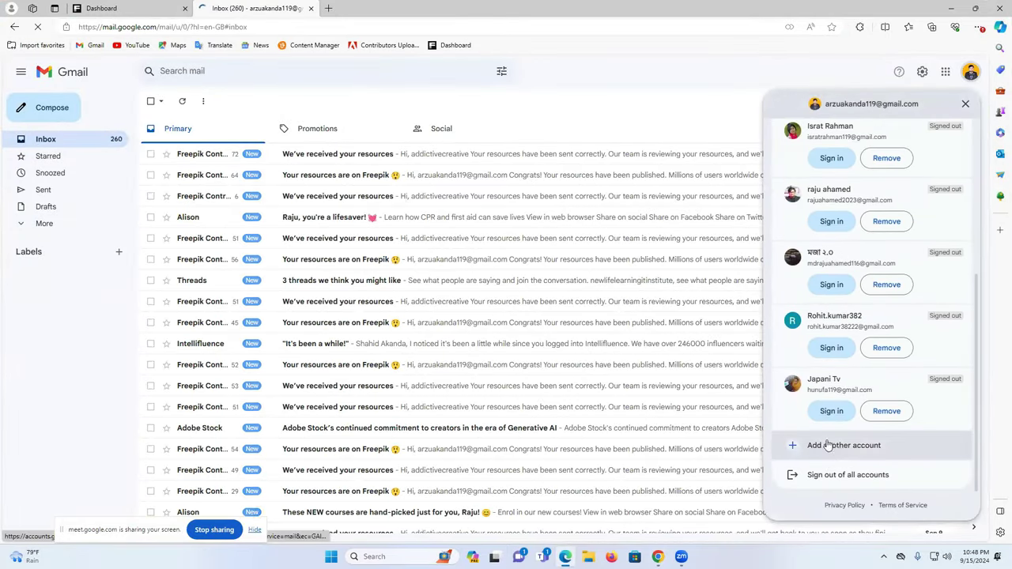
pyautogui.click(838, 446)
pyautogui.scroll(-1, 575, 448)
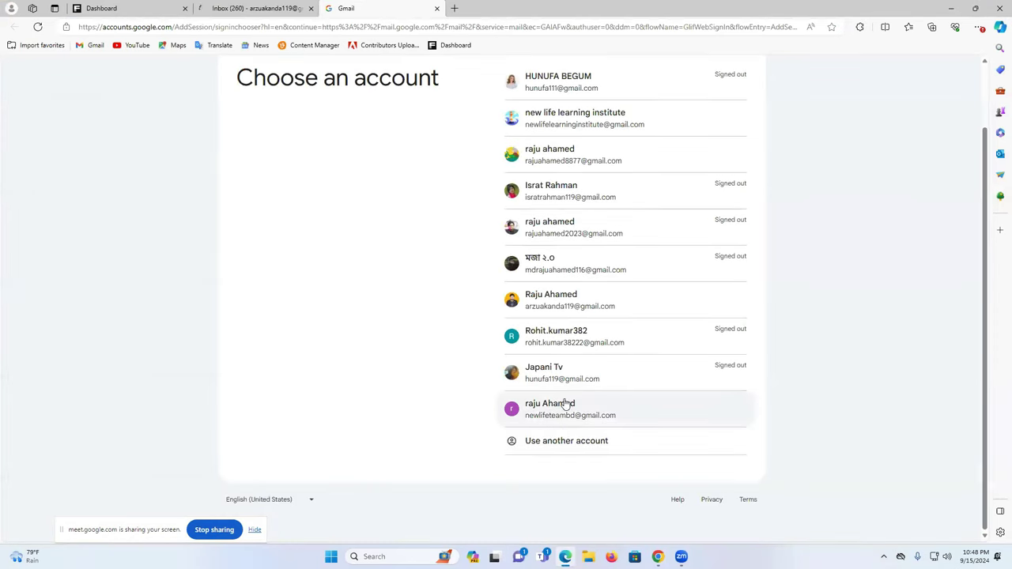
pyautogui.click(564, 440)
pyautogui.click(551, 251)
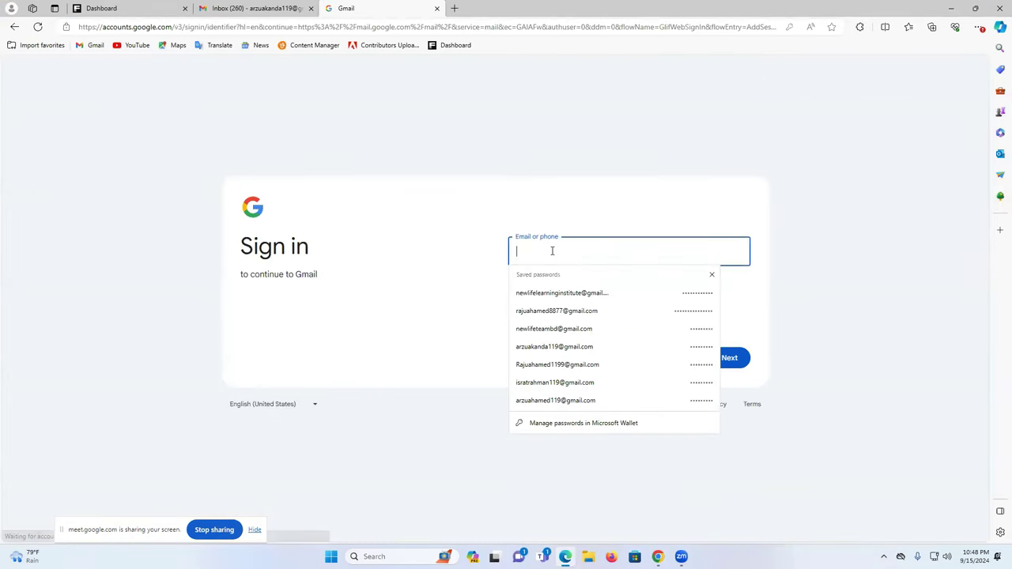
pyautogui.click(748, 311)
pyautogui.click(722, 362)
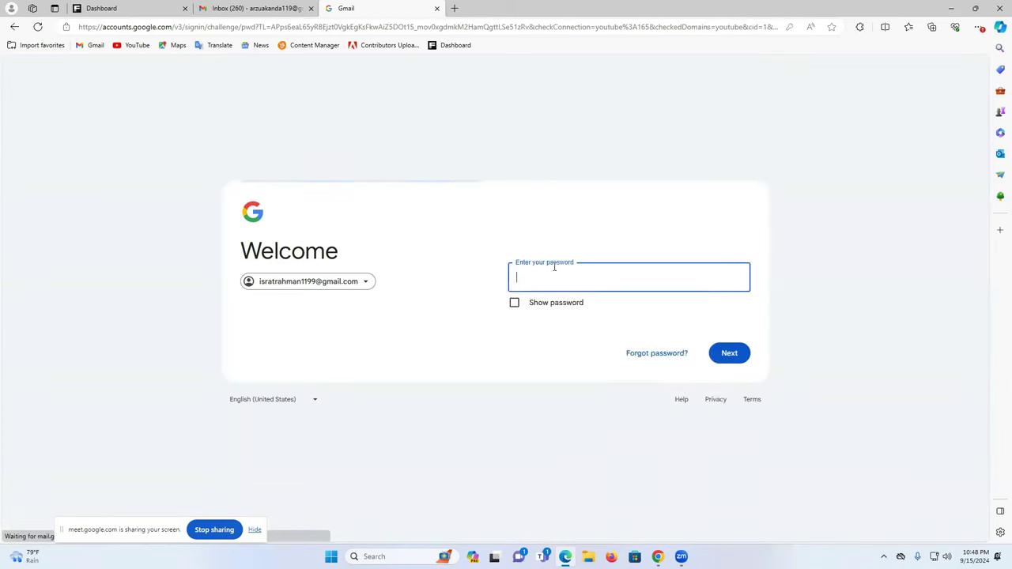
# Sign in with the account password, skip the passkey and setup suggestions, and minimise Gmail.
pyautogui.click(541, 273)
pyautogui.write('•')
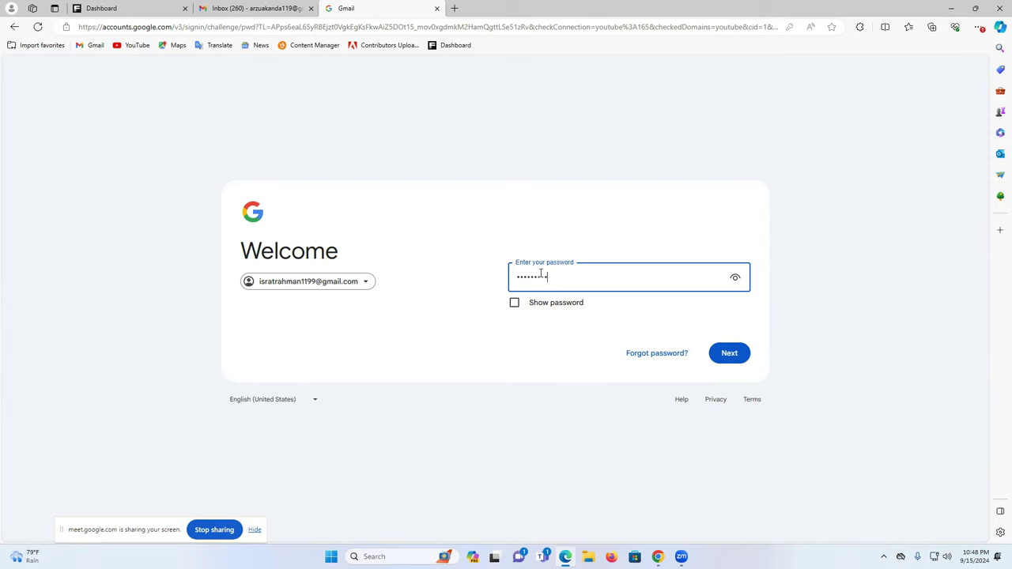
pyautogui.press('Return')
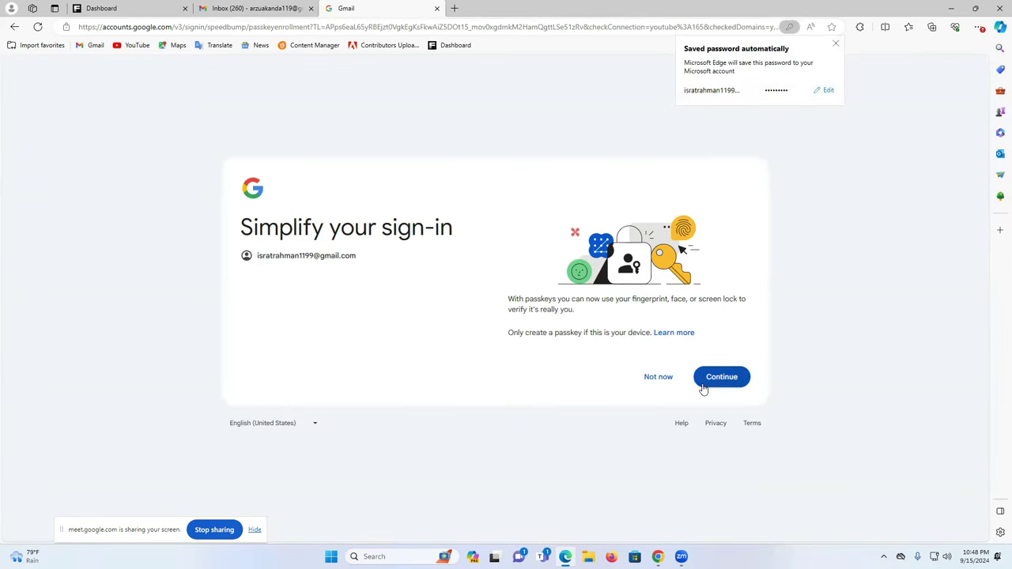
pyautogui.click(656, 379)
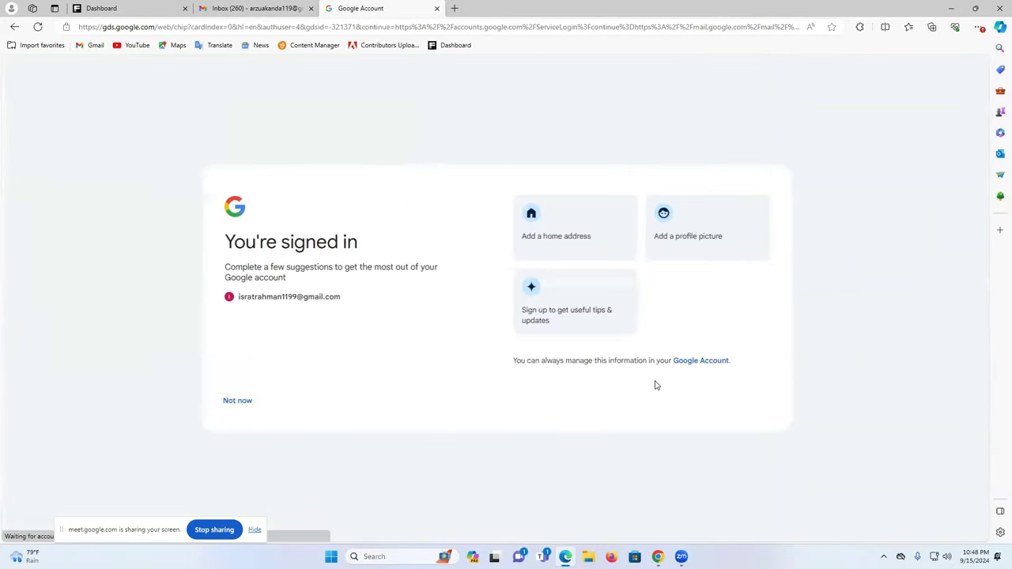
pyautogui.click(237, 403)
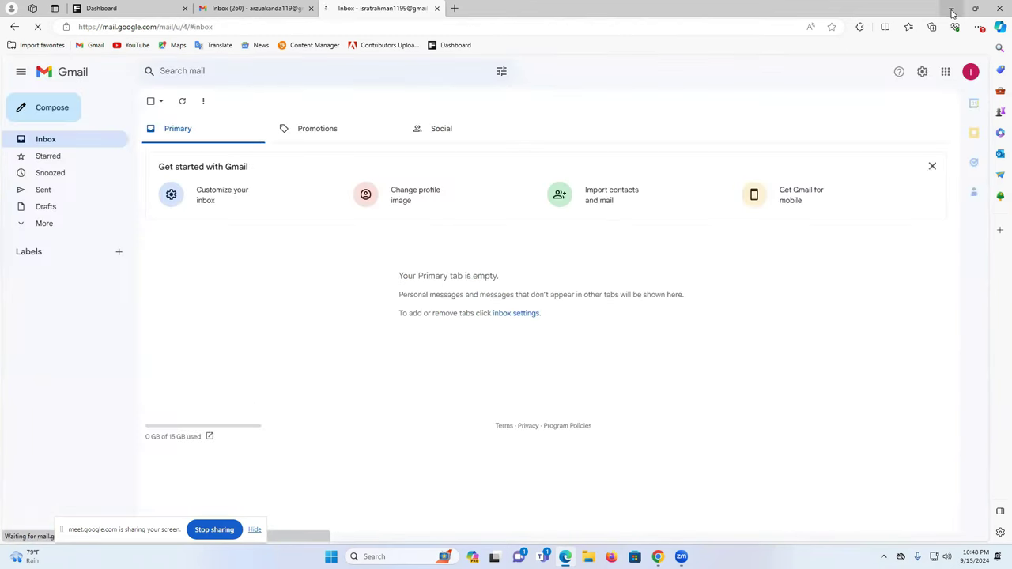
pyautogui.click(953, 10)
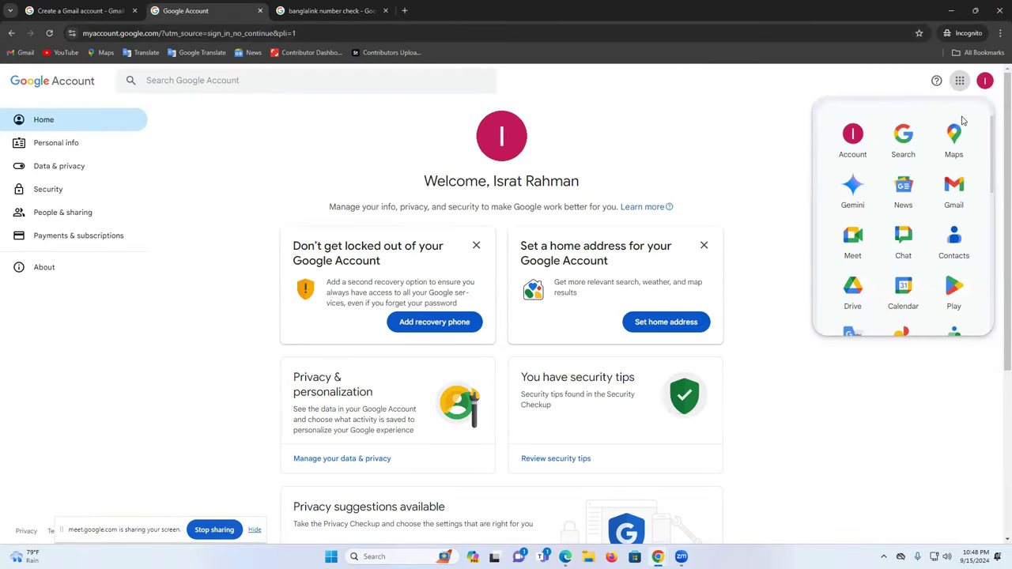
# Close the phone check, Google Account and sign-up tabs and the profile picture dialog.
pyautogui.click(954, 188)
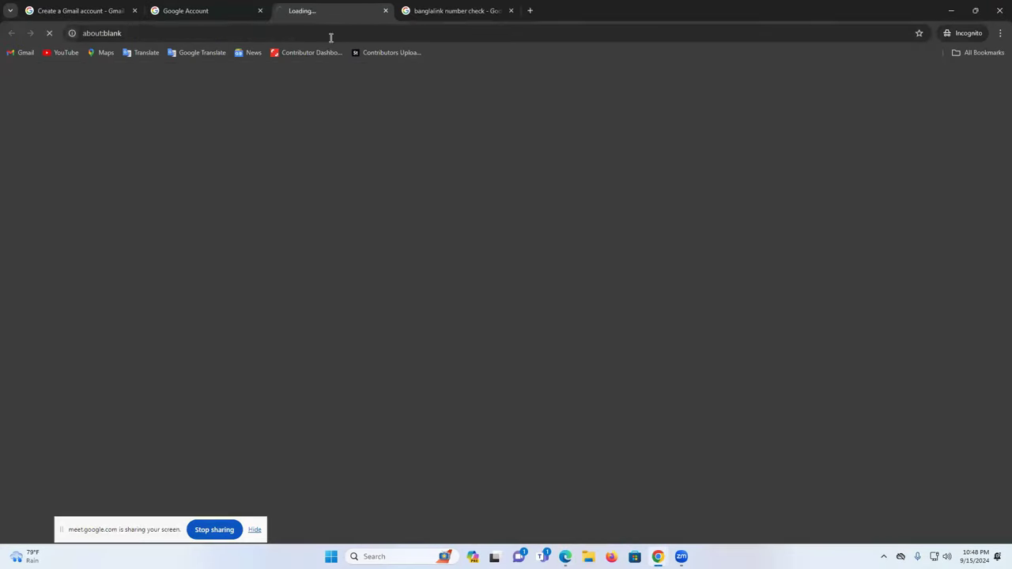
pyautogui.click(512, 11)
pyautogui.click(212, 10)
pyautogui.click(260, 10)
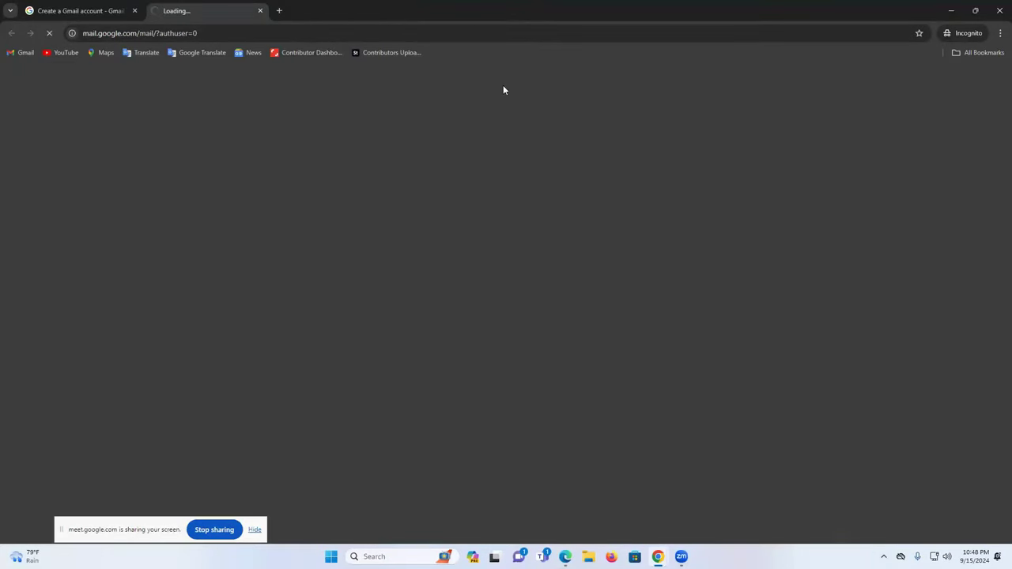
pyautogui.click(136, 11)
pyautogui.click(192, 285)
pyautogui.click(381, 283)
pyautogui.click(119, 8)
pyautogui.click(182, 9)
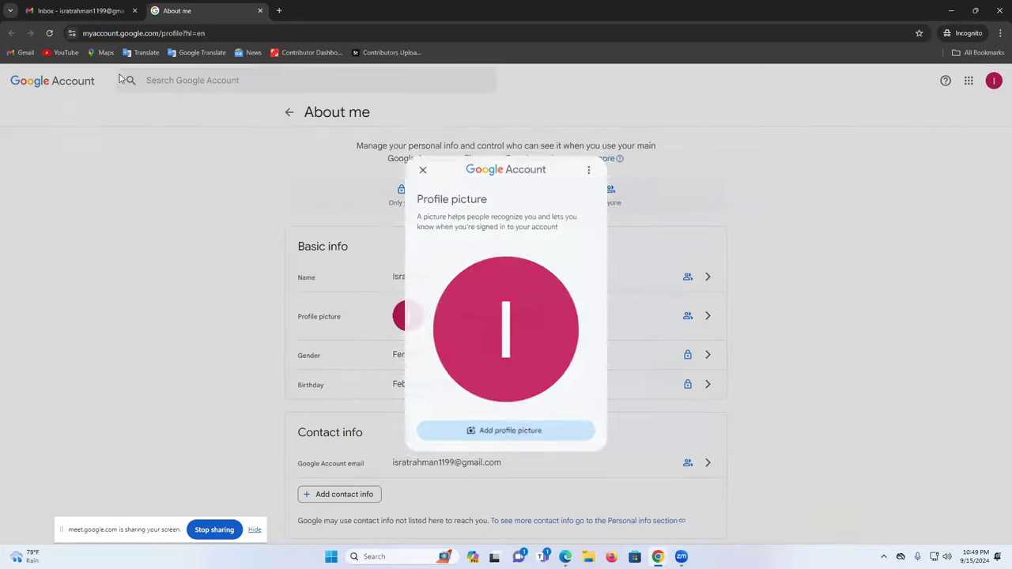
pyautogui.click(421, 169)
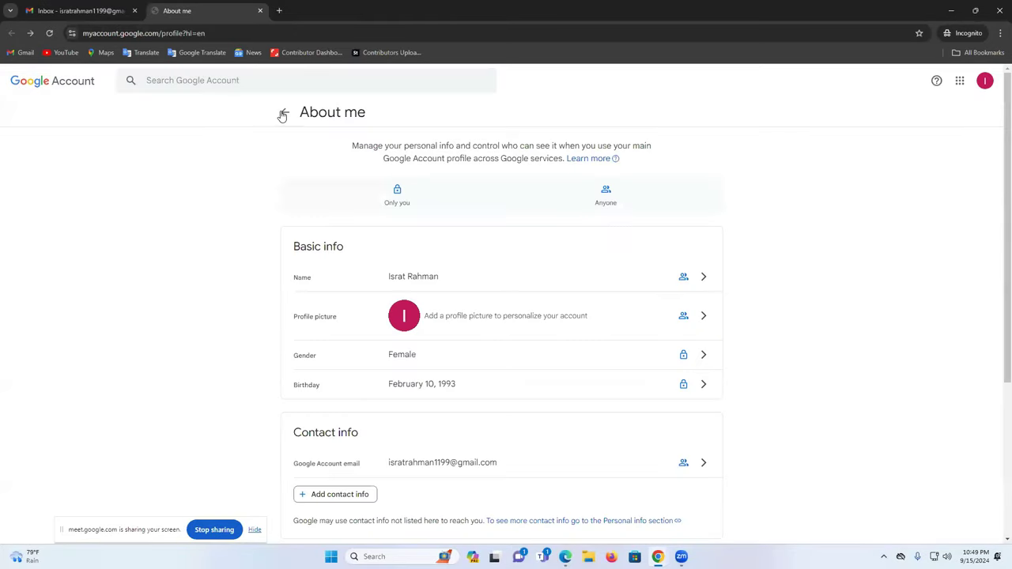
pyautogui.click(283, 115)
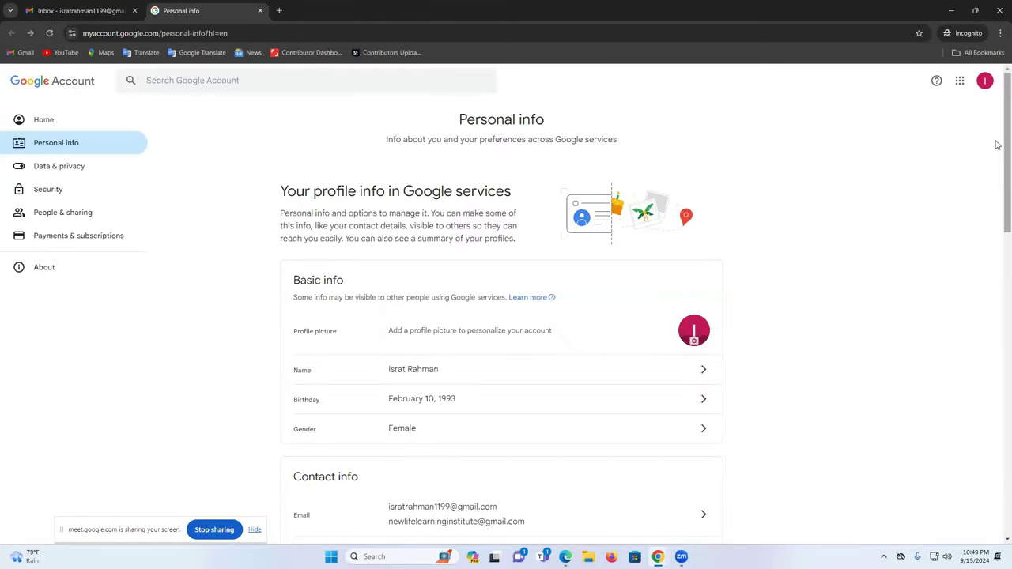
# Open Gmail in a single tab, dismissing the sign-in popup, mobile app offer and duplicate tab.
pyautogui.click(960, 81)
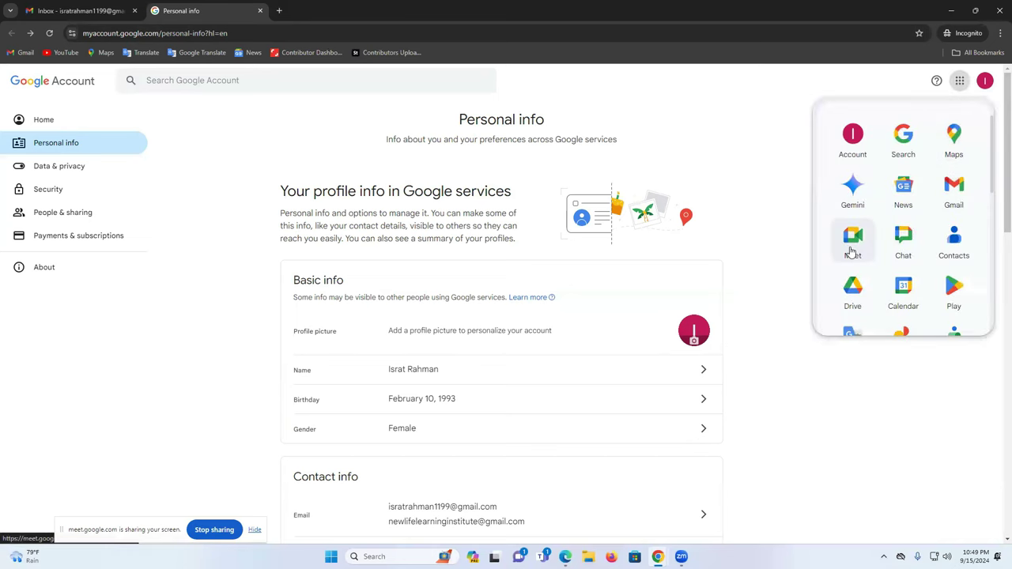
pyautogui.click(971, 190)
pyautogui.click(266, 11)
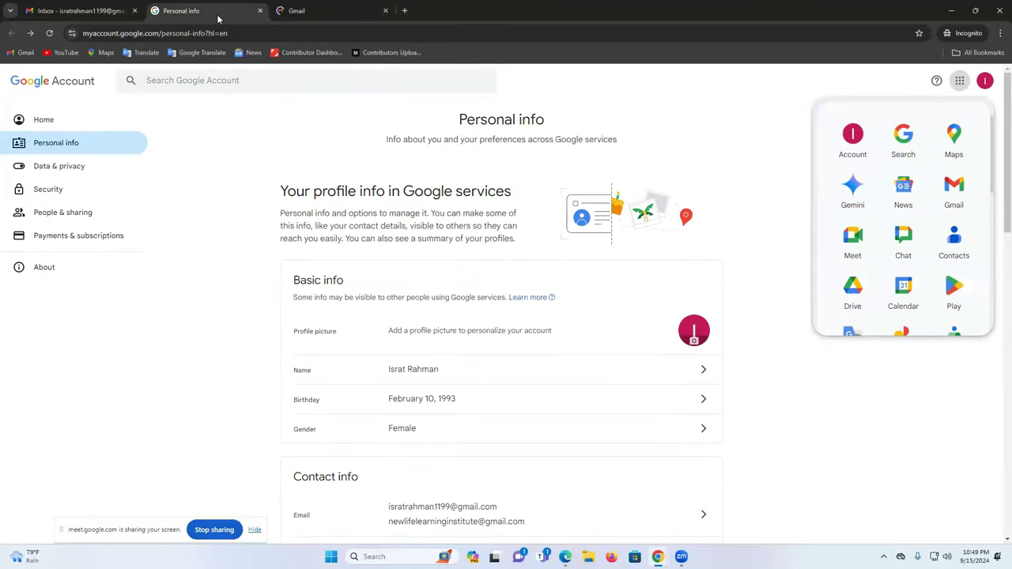
pyautogui.click(261, 12)
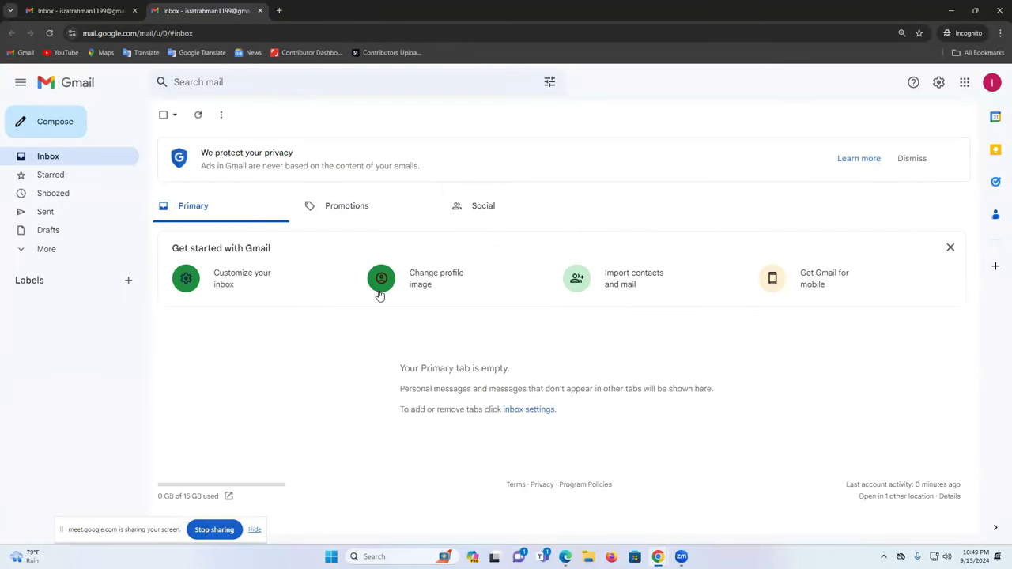
pyautogui.click(673, 283)
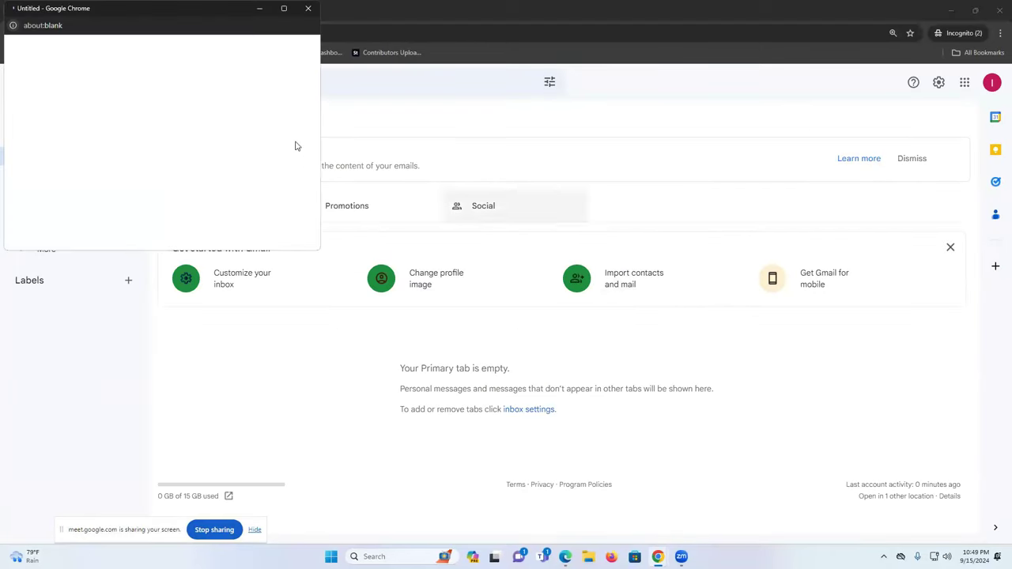
pyautogui.click(308, 8)
pyautogui.click(779, 279)
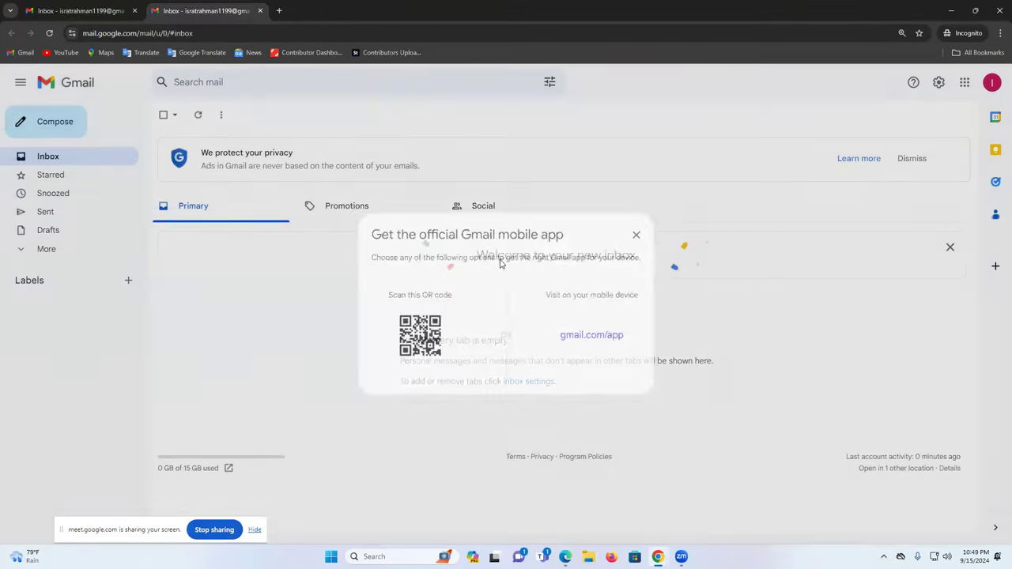
pyautogui.click(637, 235)
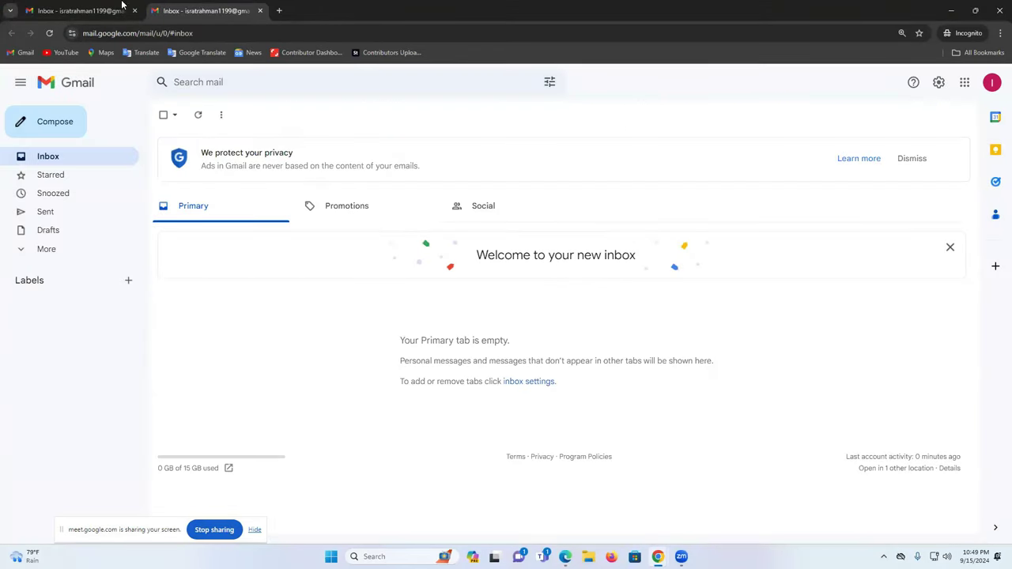
pyautogui.click(122, 7)
pyautogui.click(134, 10)
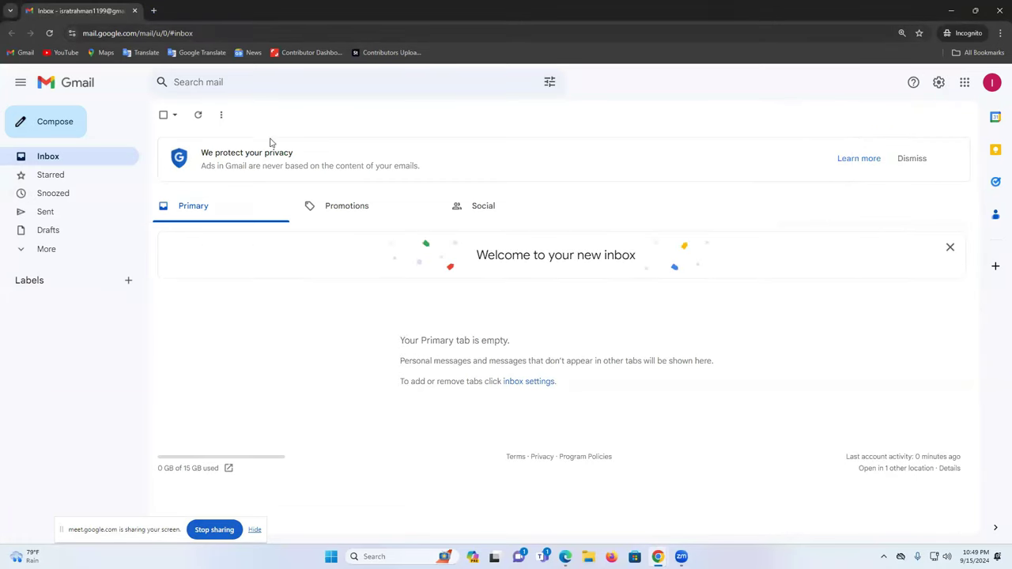
# Select the new account's full email address from the account panel, then bring up the account-details document.
pyautogui.click(992, 83)
pyautogui.moveTo(921, 117); pyautogui.dragTo(899, 117)
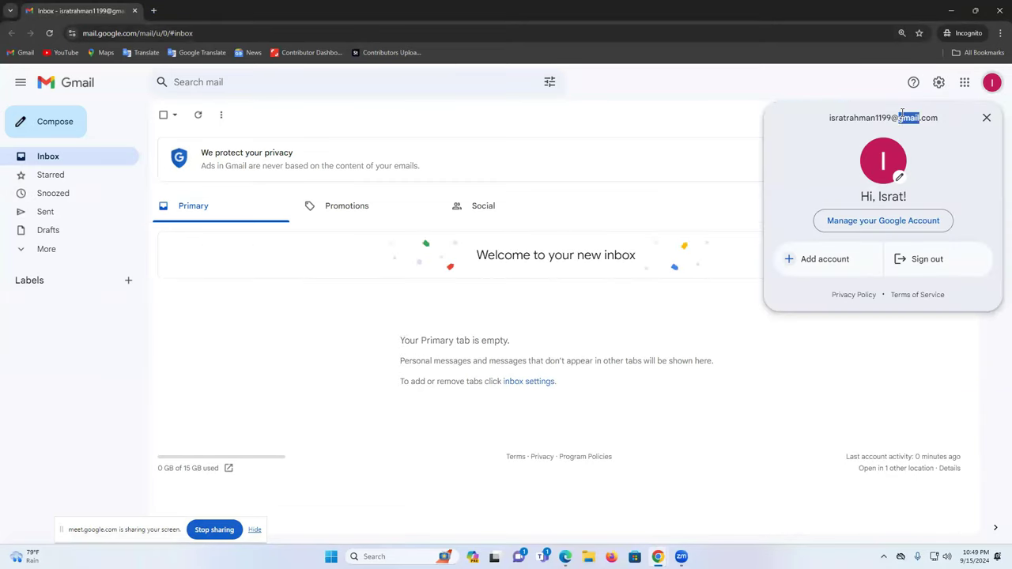
pyautogui.tripleClick(902, 116)
pyautogui.hotkey('ctrl', 'c')
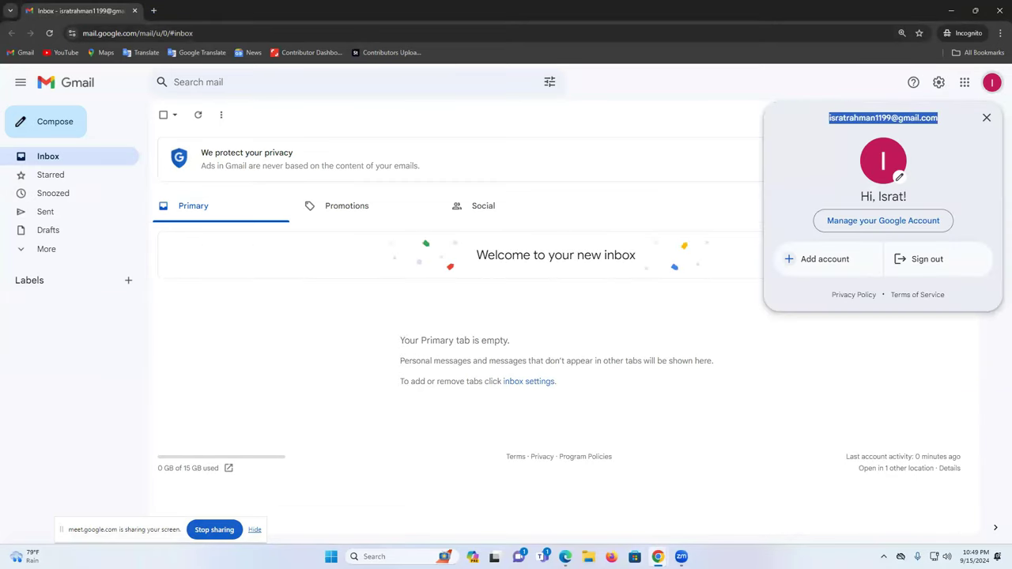
pyautogui.moveTo(691, 552)
pyautogui.click(564, 517)
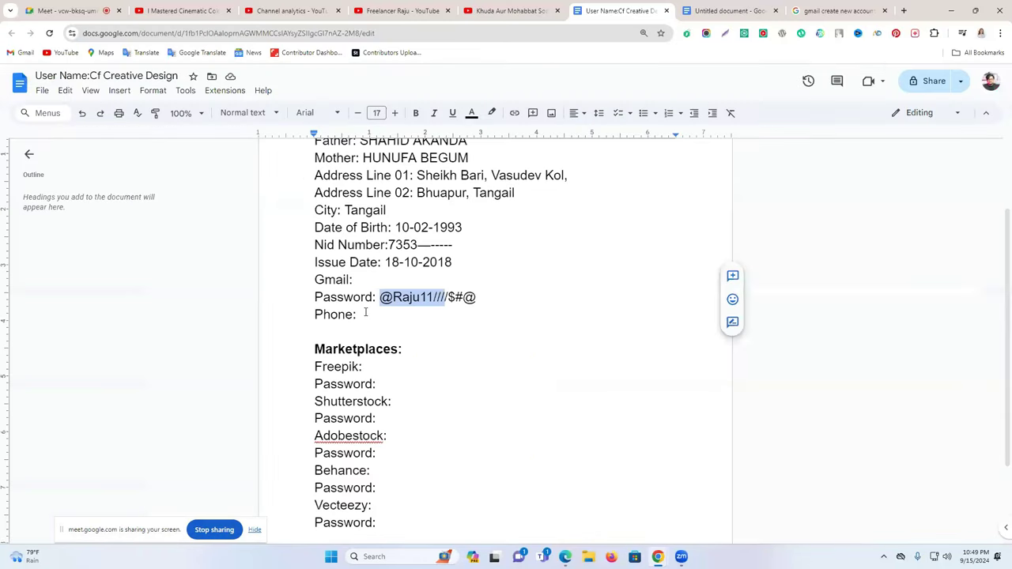
# Paste the new email address after 'Gmail:' and remove the extra blank line.
pyautogui.click(375, 280)
pyautogui.hotkey('ctrl', 'v')
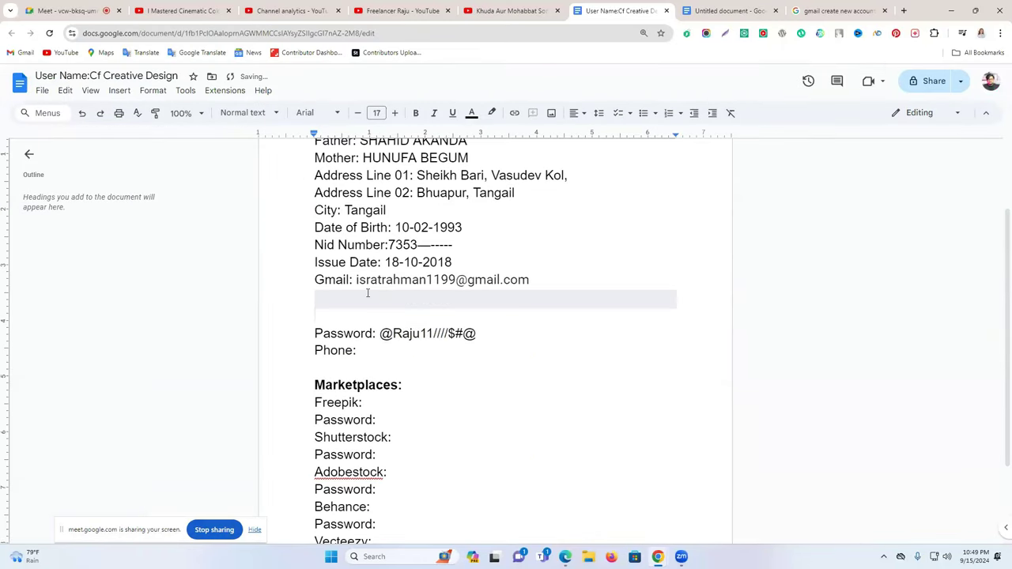
pyautogui.press('BackSpace')
pyautogui.press('BackSpace')
pyautogui.click(480, 299)
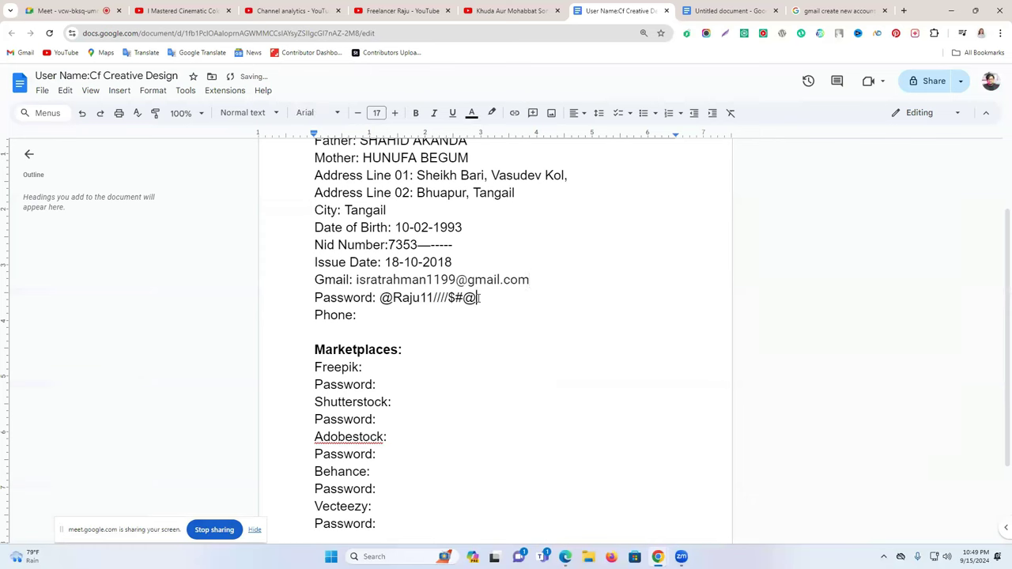
pyautogui.click(378, 318)
pyautogui.scroll(1, 378, 318)
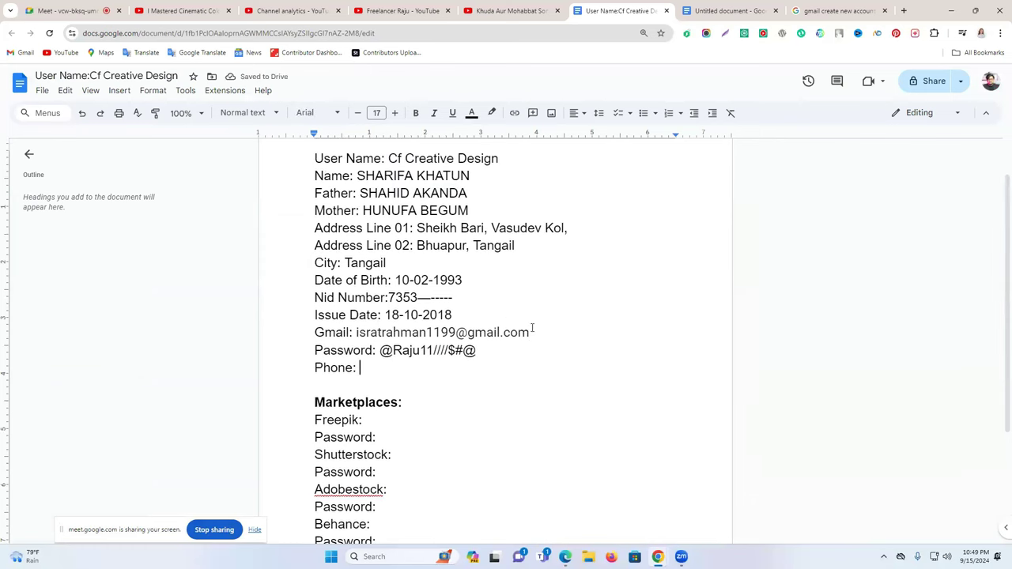
# Select the Freepik contributor link in the link-list document, then return to the Gmail inbox window.
pyautogui.click(728, 11)
pyautogui.scroll(-3, 459, 353)
pyautogui.scroll(2, 502, 384)
pyautogui.scroll(2, 383, 269)
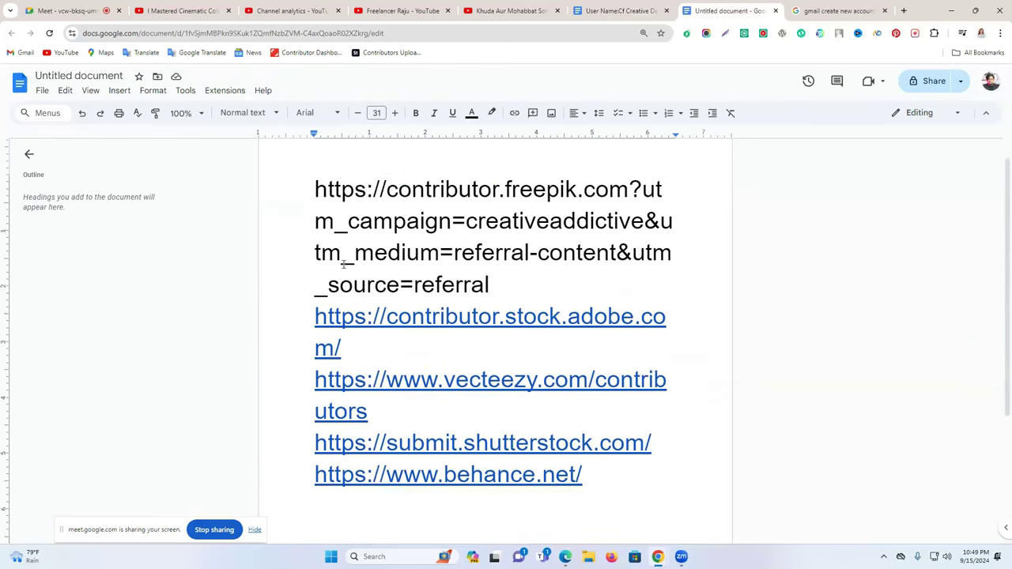
pyautogui.moveTo(315, 219); pyautogui.dragTo(595, 374)
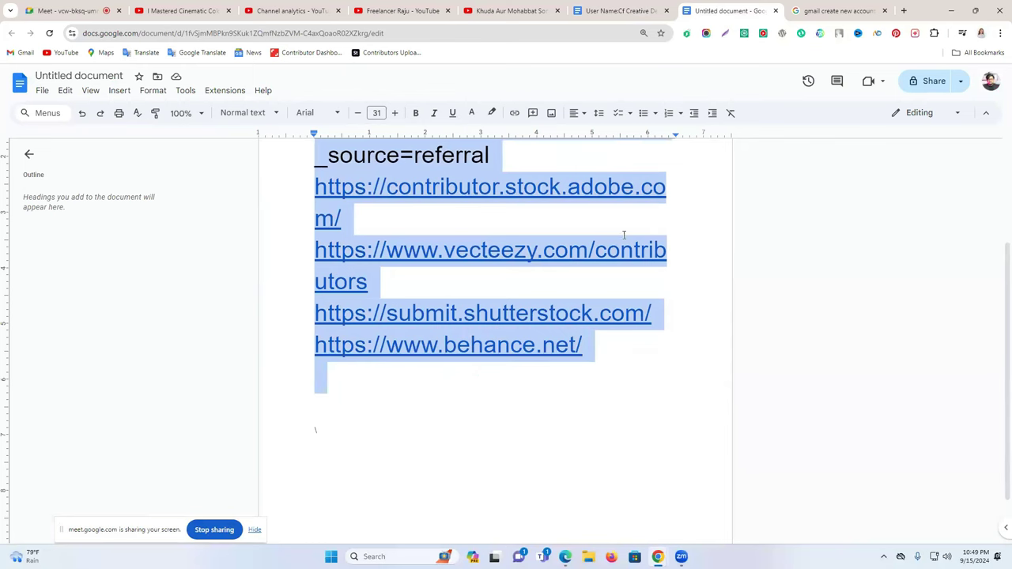
pyautogui.scroll(2, 633, 253)
pyautogui.click(673, 289)
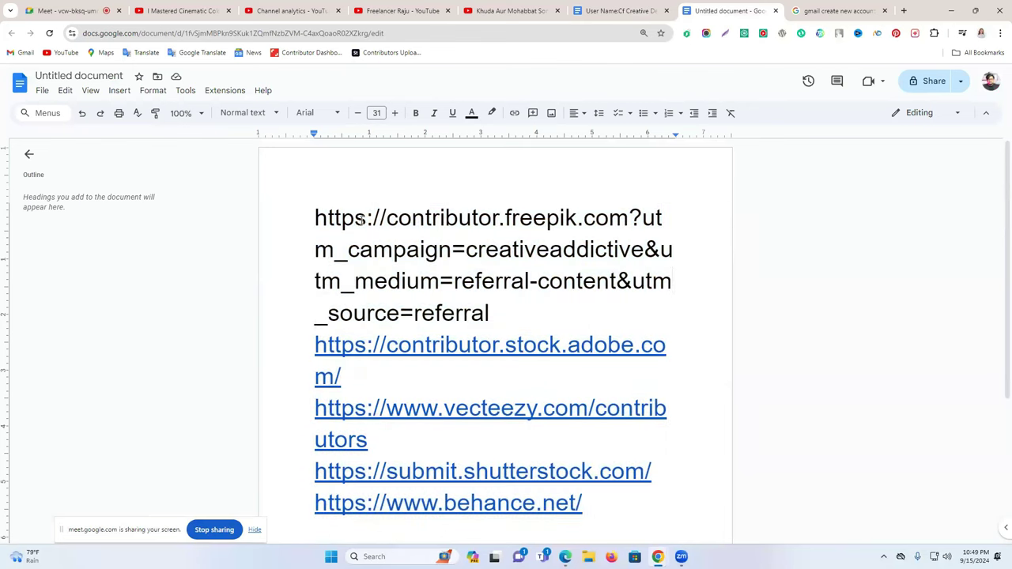
pyautogui.click(315, 218)
pyautogui.moveTo(316, 217); pyautogui.dragTo(457, 279)
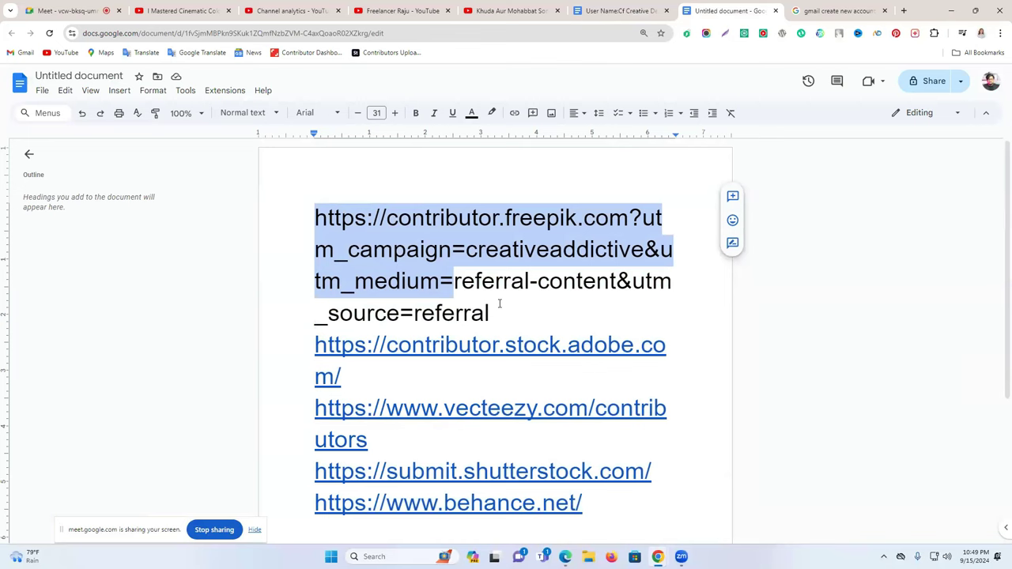
pyautogui.moveTo(492, 315); pyautogui.dragTo(316, 220)
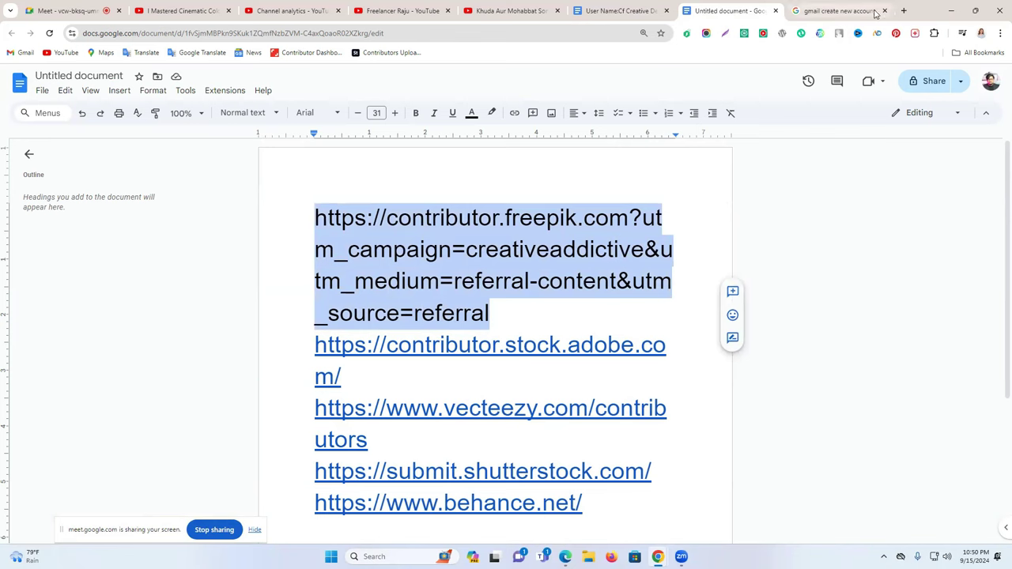
pyautogui.click(952, 10)
pyautogui.moveTo(657, 556)
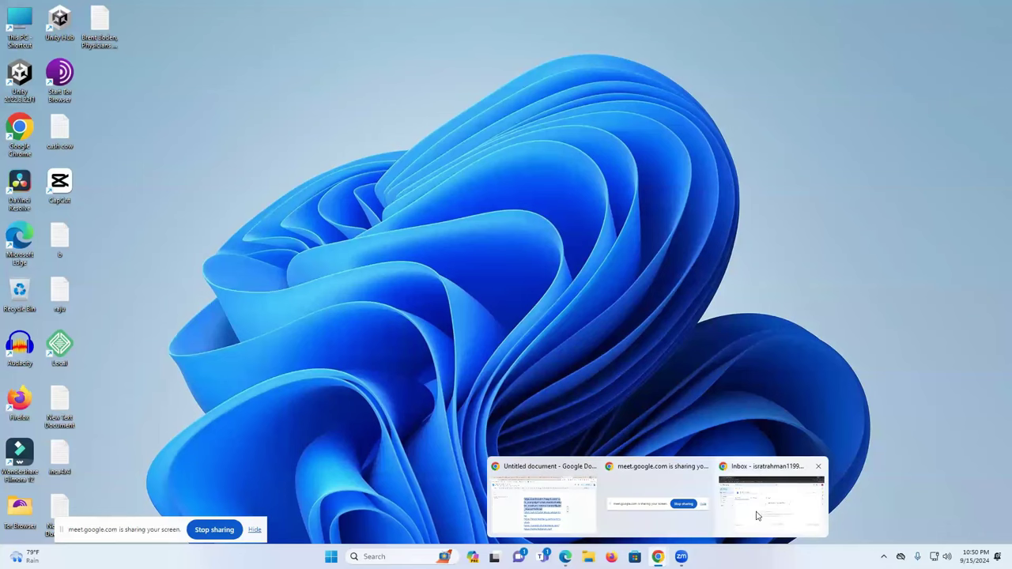
pyautogui.click(764, 509)
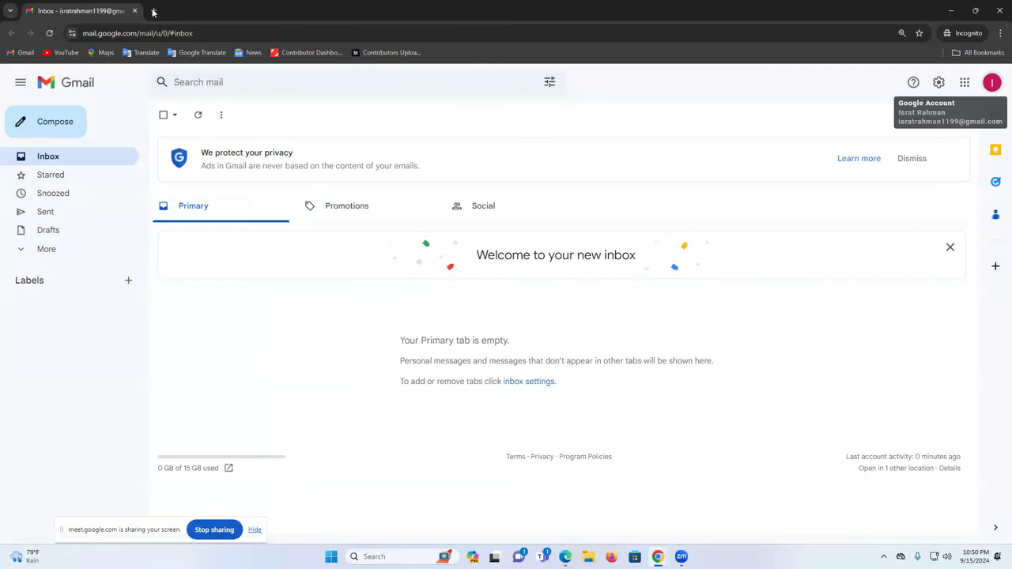
# Search Google for 'freepik contributor' in a new tab and open the Freepik Contributor site.
pyautogui.click(154, 11)
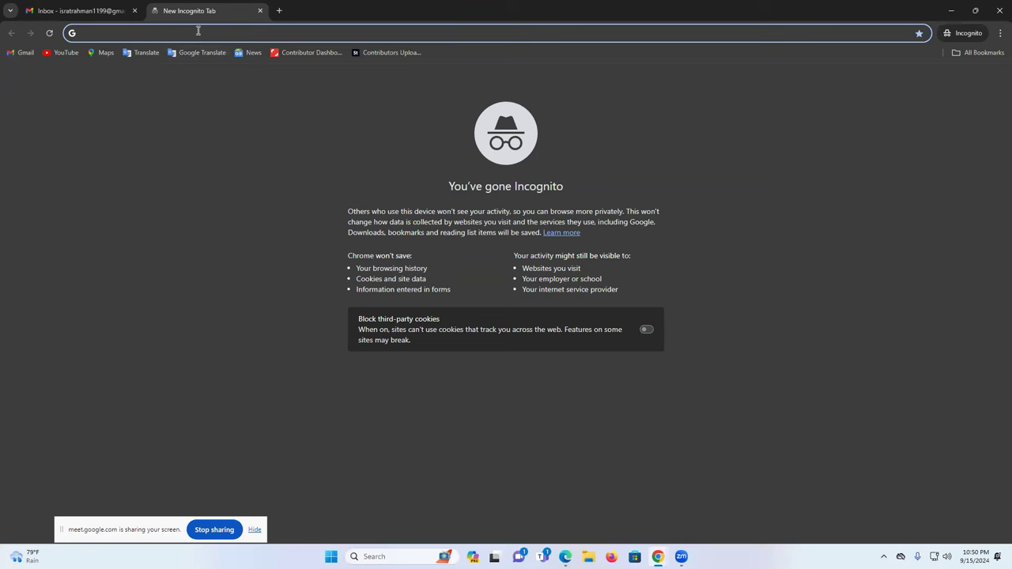
pyautogui.write('free')
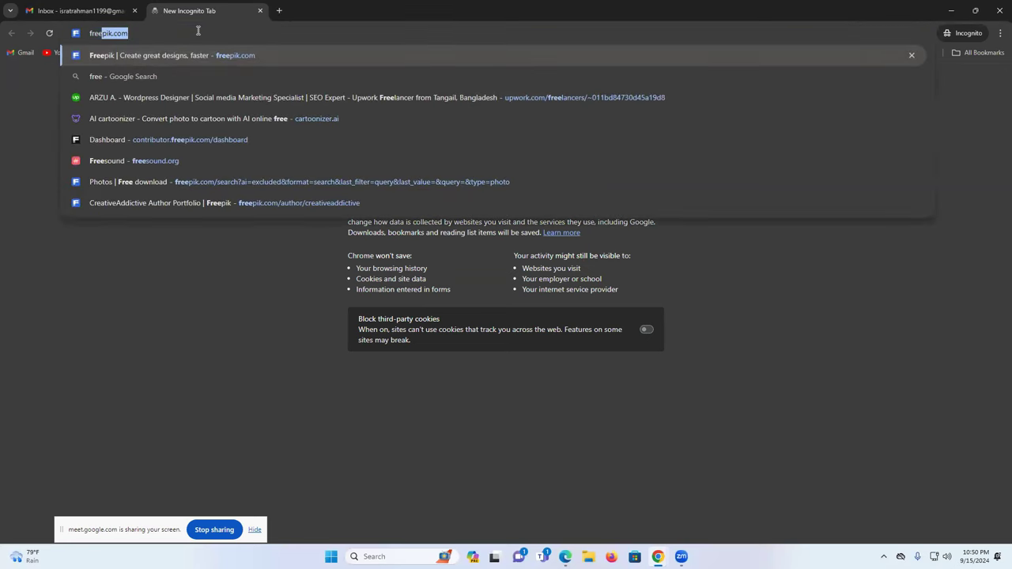
pyautogui.write('pik ')
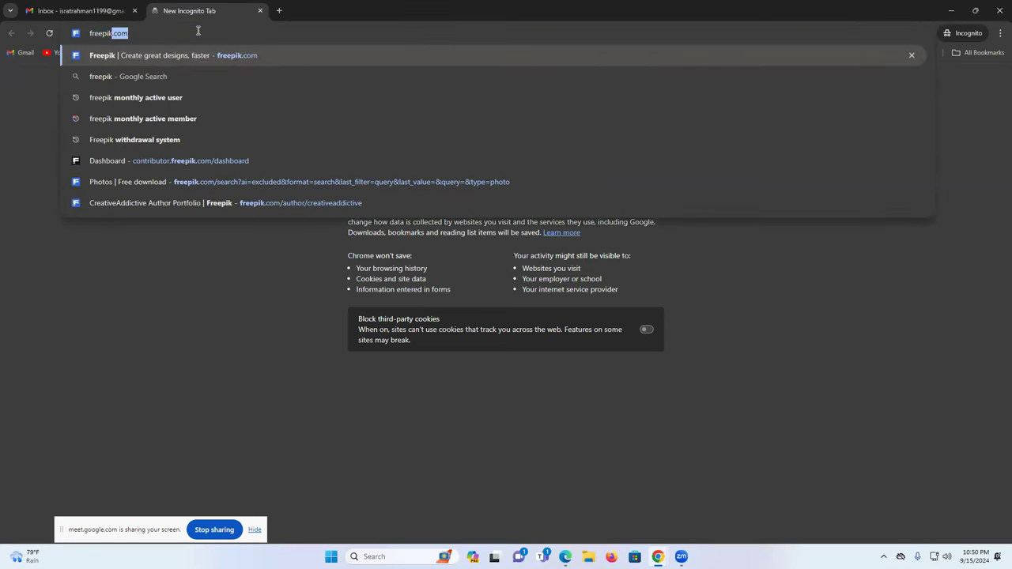
pyautogui.write('co')
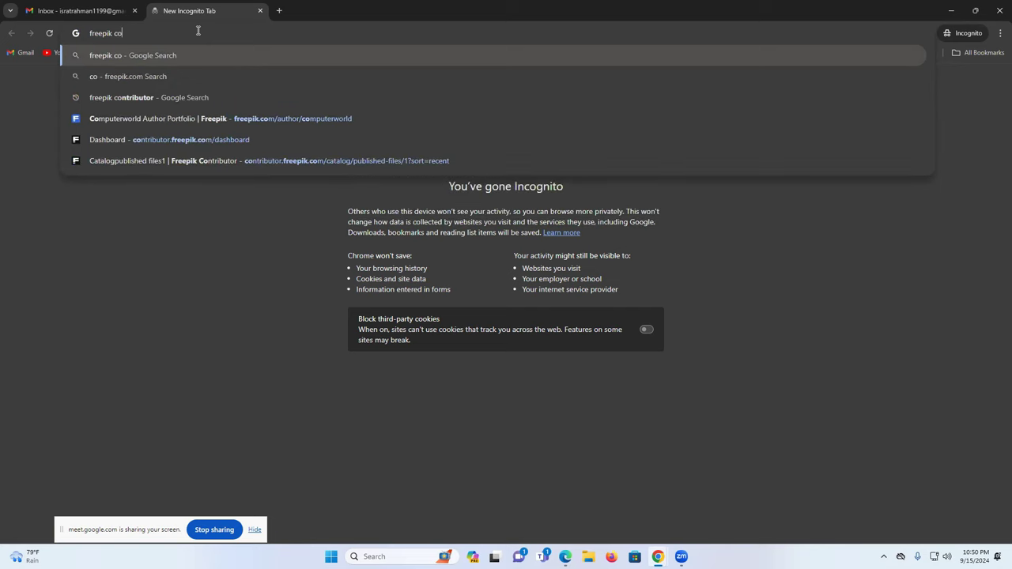
pyautogui.click(131, 98)
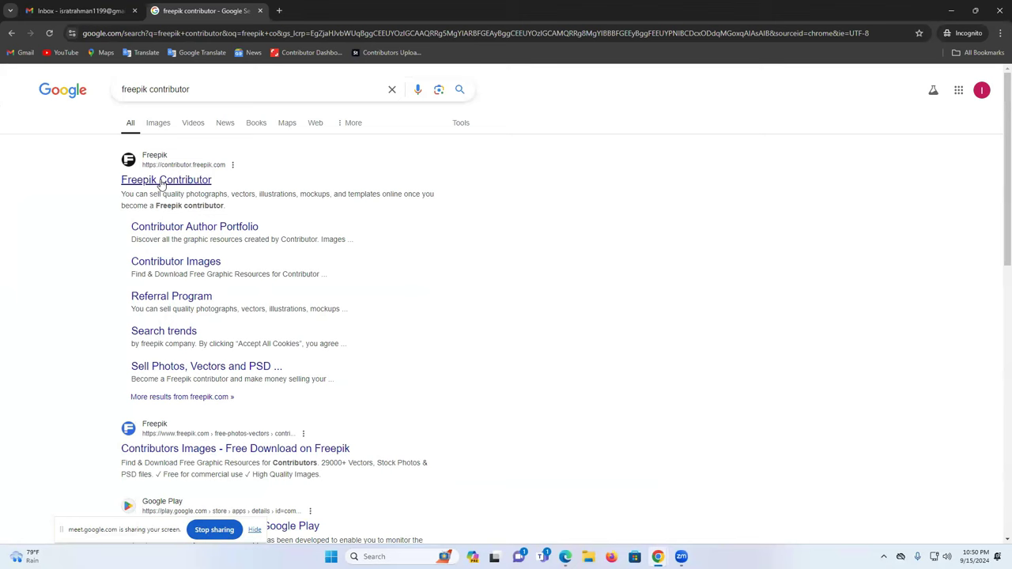
pyautogui.click(156, 181)
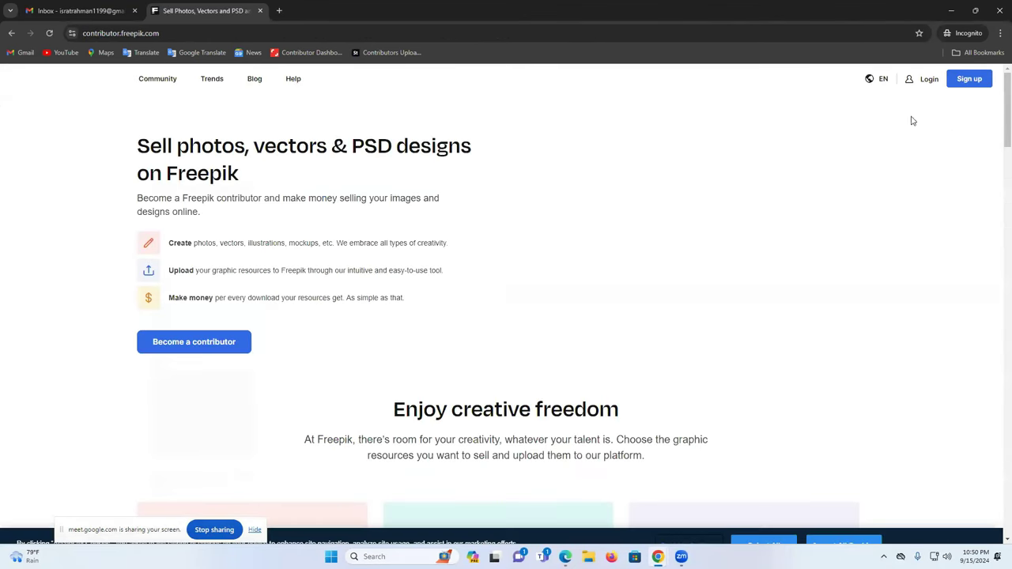
# Dismiss the Google sign-in prompt and add a blank incognito tab beside the Freepik Contributor page.
pyautogui.click(974, 89)
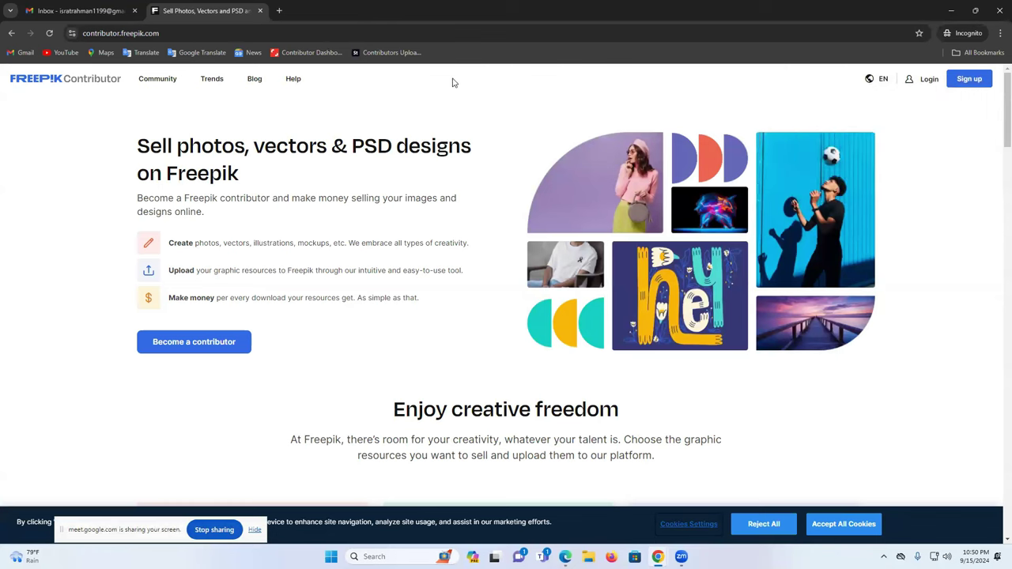
pyautogui.click(216, 11)
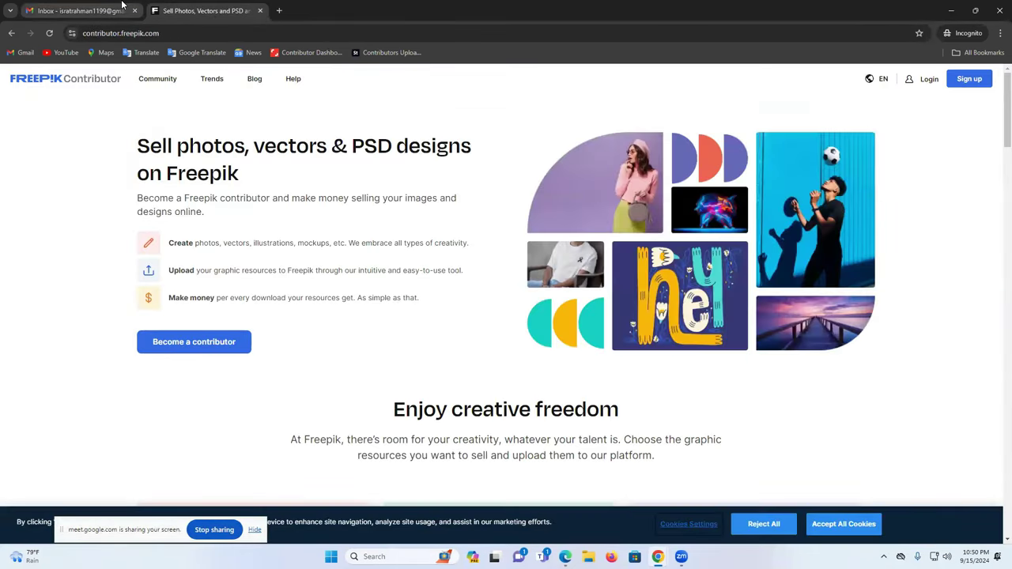
pyautogui.click(80, 11)
pyautogui.click(204, 11)
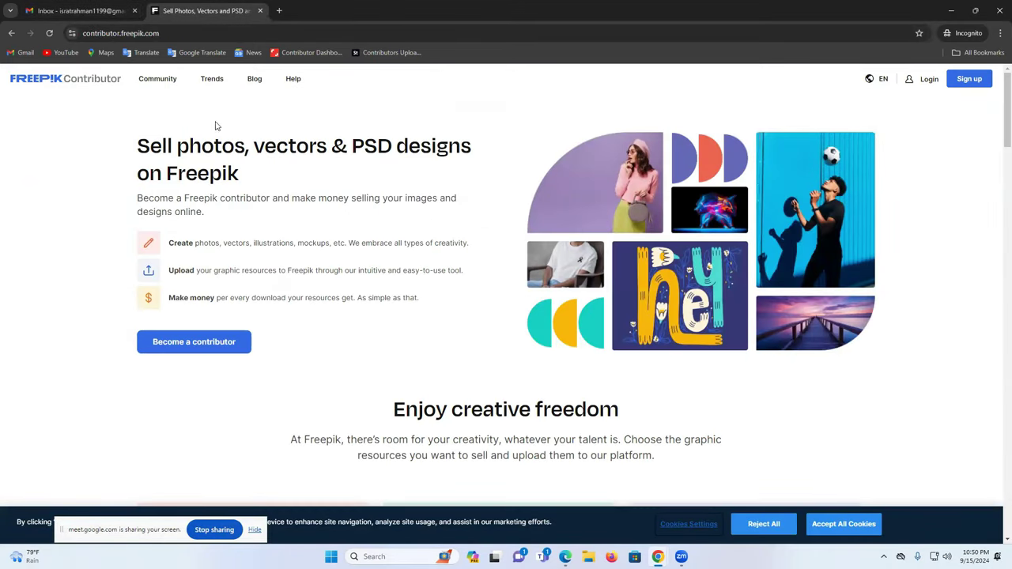
pyautogui.moveTo(227, 166); pyautogui.dragTo(100, 129)
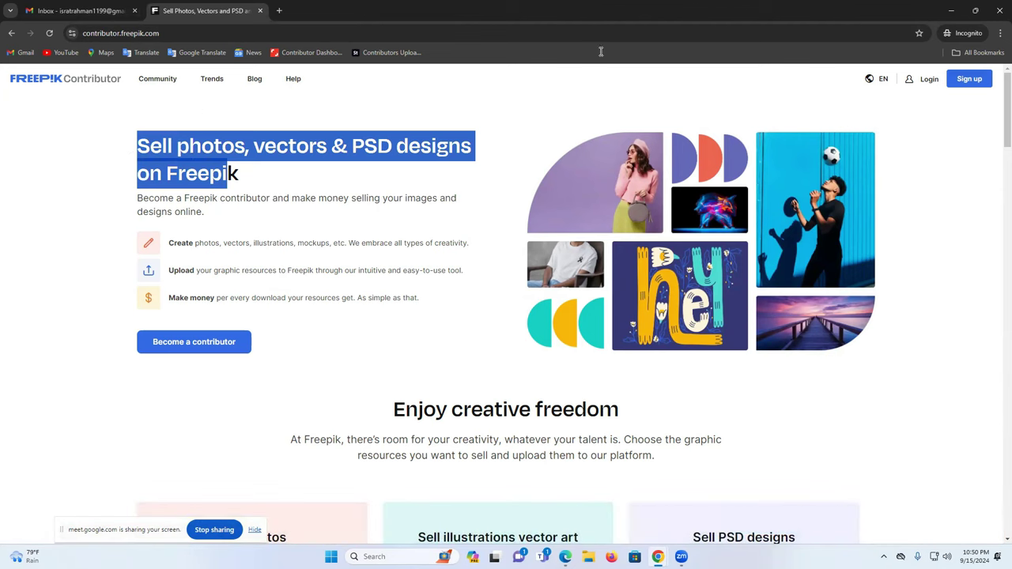
pyautogui.click(279, 10)
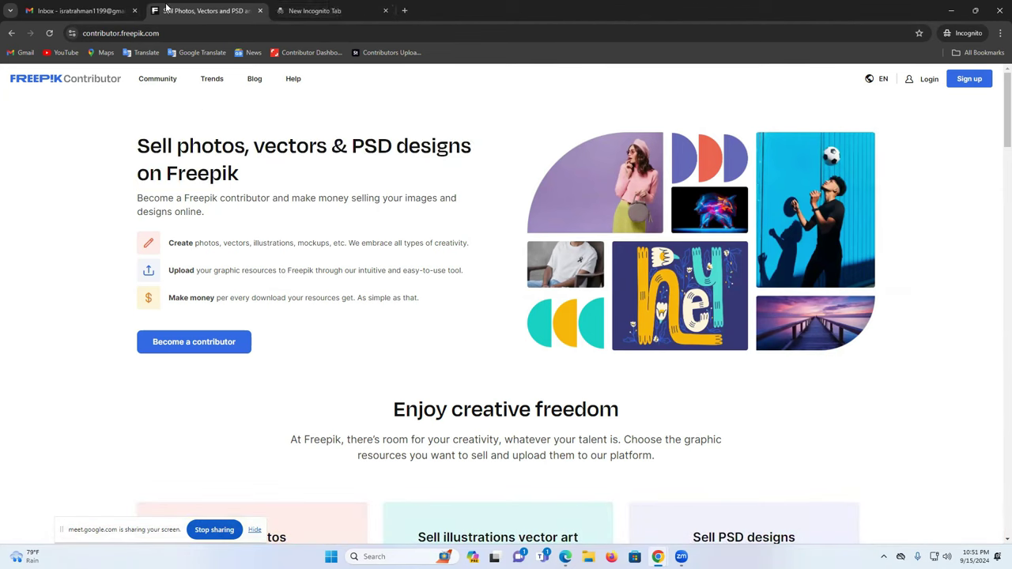
pyautogui.click(331, 6)
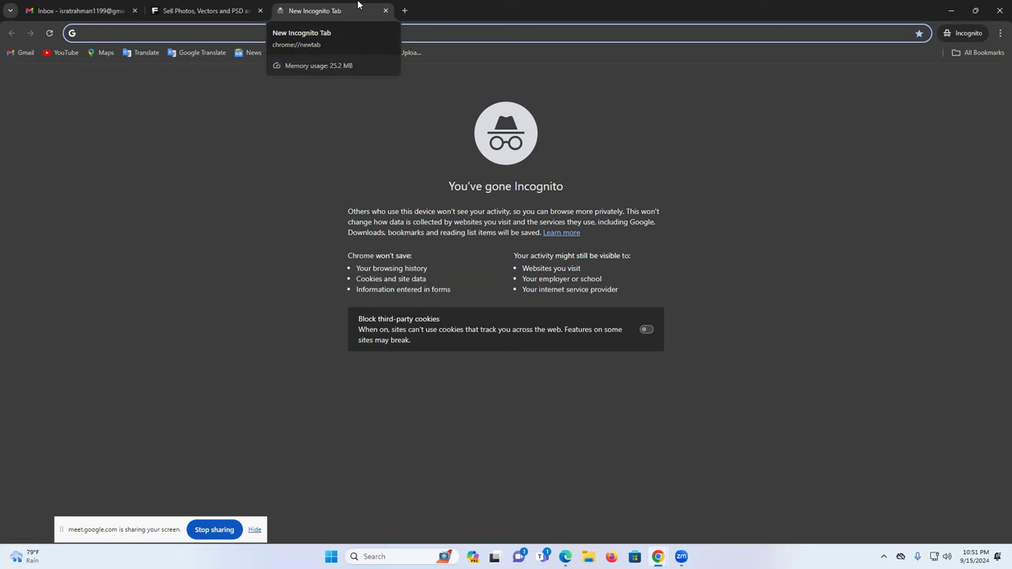
pyautogui.click(231, 14)
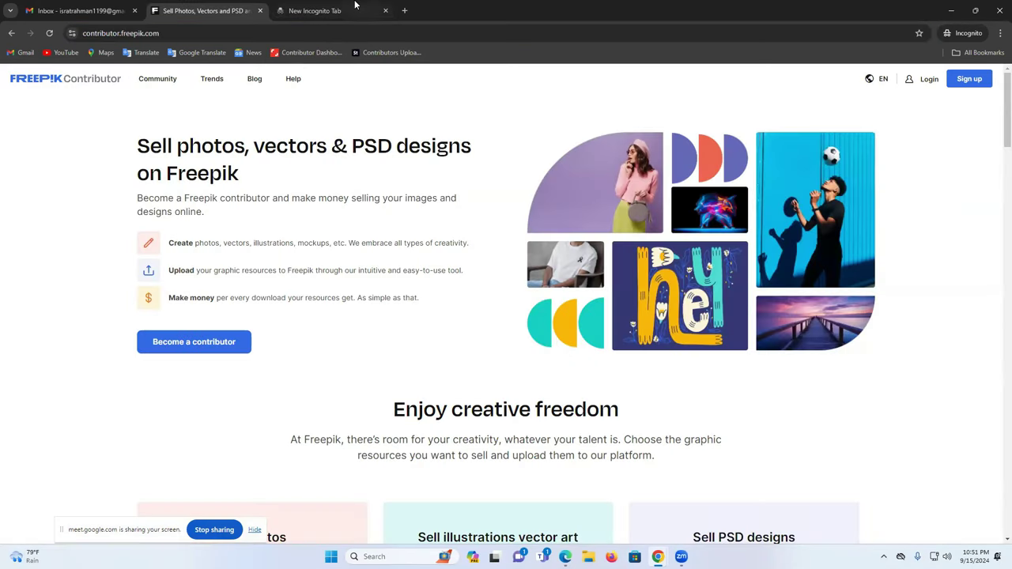
# Load freepik.com in the blank incognito tab.
pyautogui.click(321, 11)
pyautogui.write('fr')
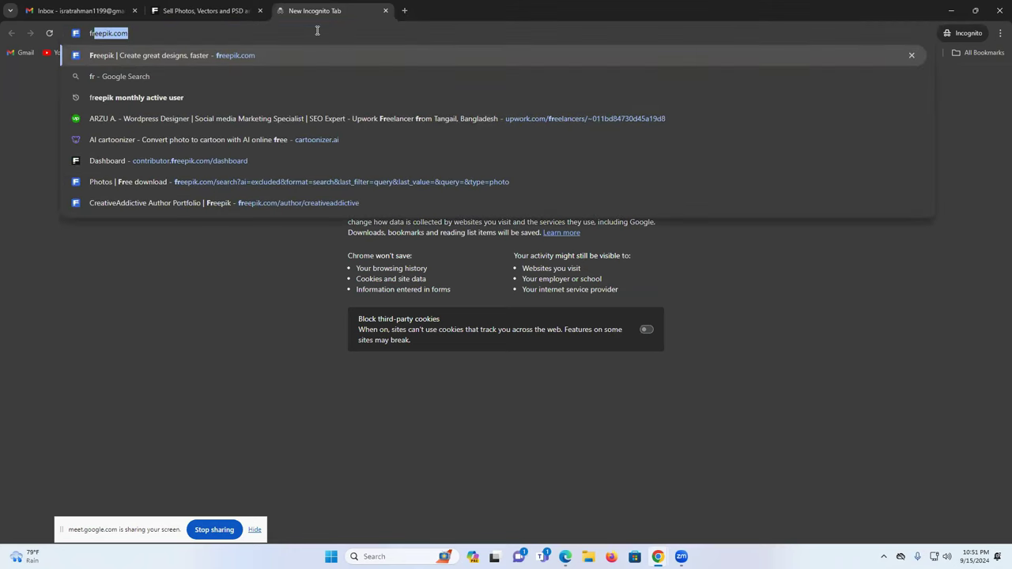
pyautogui.press('Return')
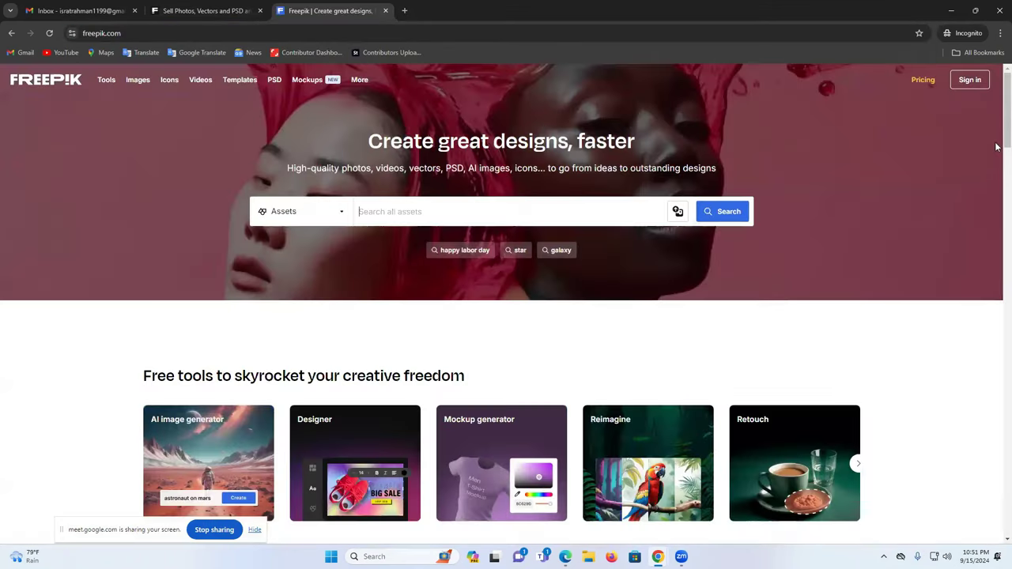
pyautogui.scroll(-2, 500, 247)
pyautogui.scroll(2, 869, 312)
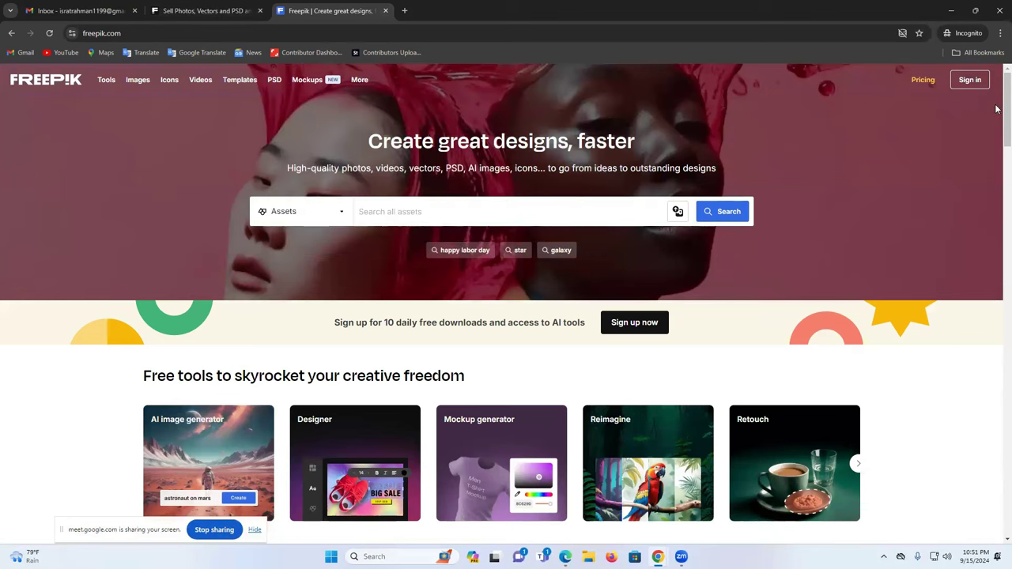
pyautogui.click(103, 33)
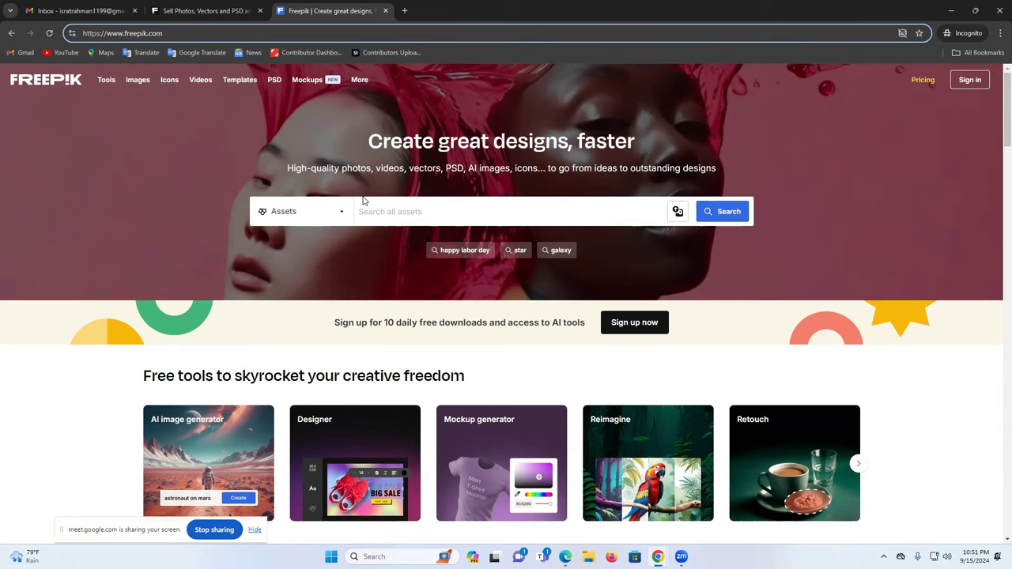
# Return to the contributor sales page and start the contributor sign-up.
pyautogui.click(207, 11)
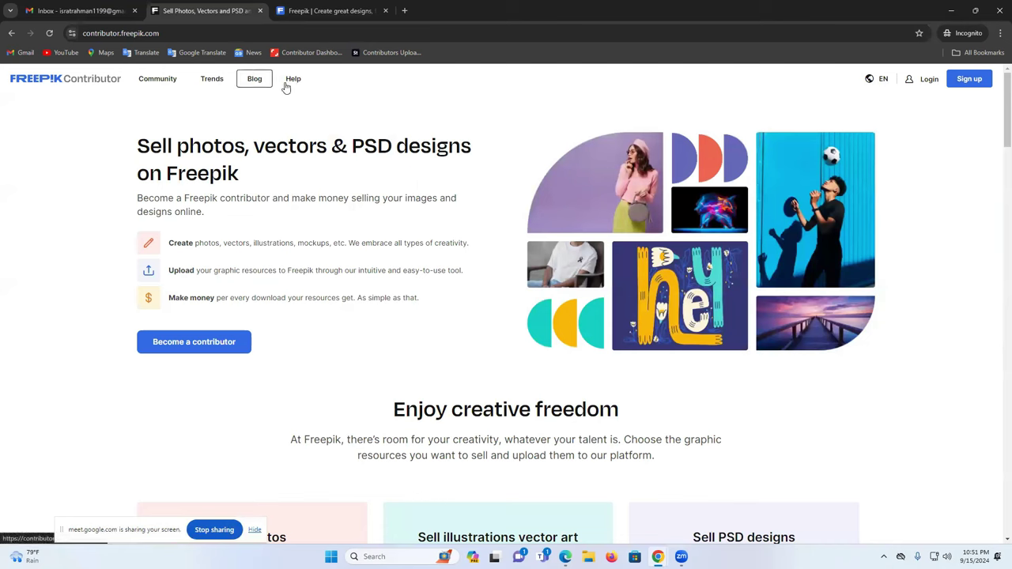
pyautogui.scroll(-3, 358, 179)
pyautogui.scroll(3, 545, 258)
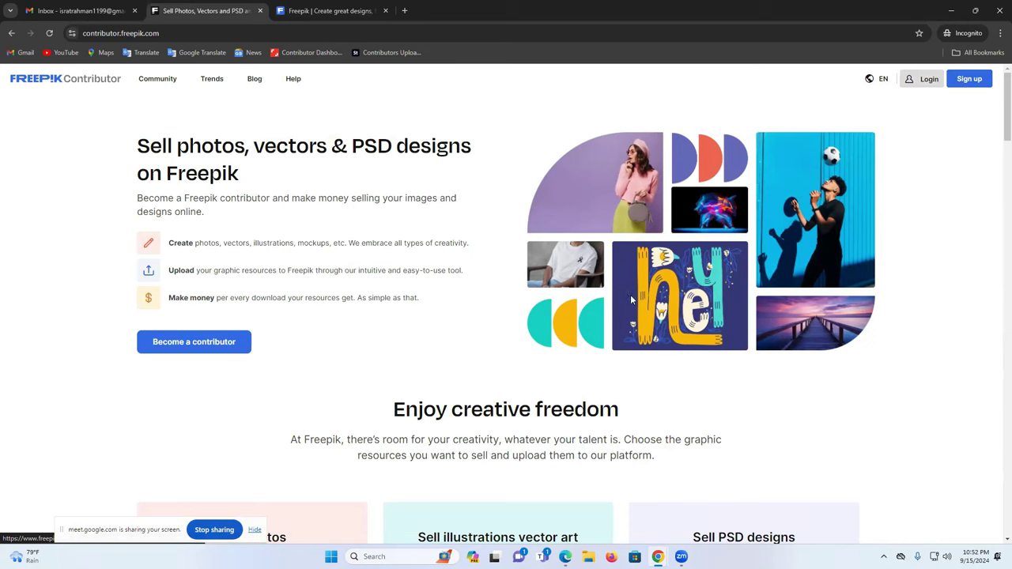
pyautogui.click(182, 345)
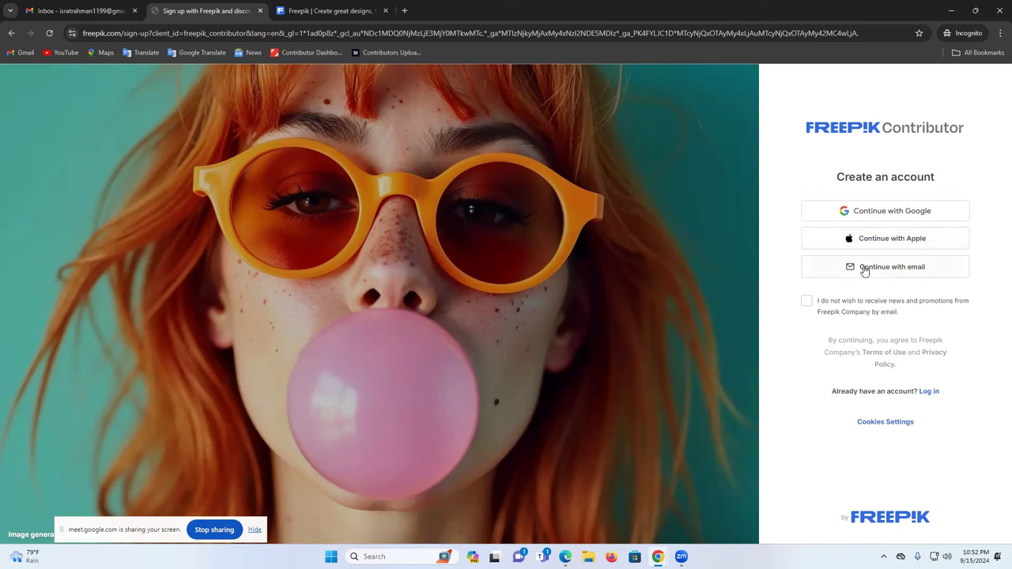
# Choose email sign-up and copy the new Gmail address from the inbox's account panel.
pyautogui.click(905, 272)
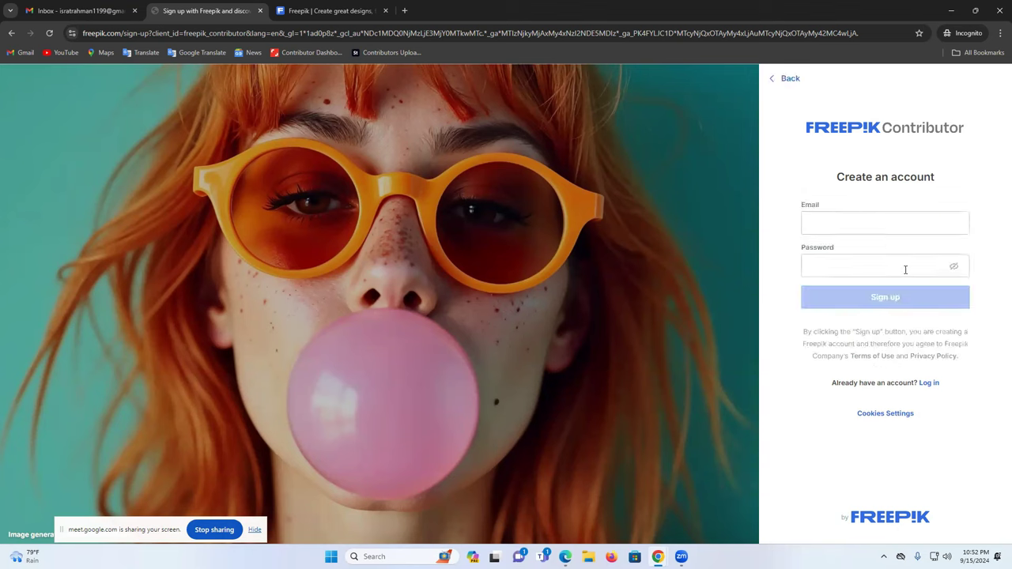
pyautogui.click(80, 10)
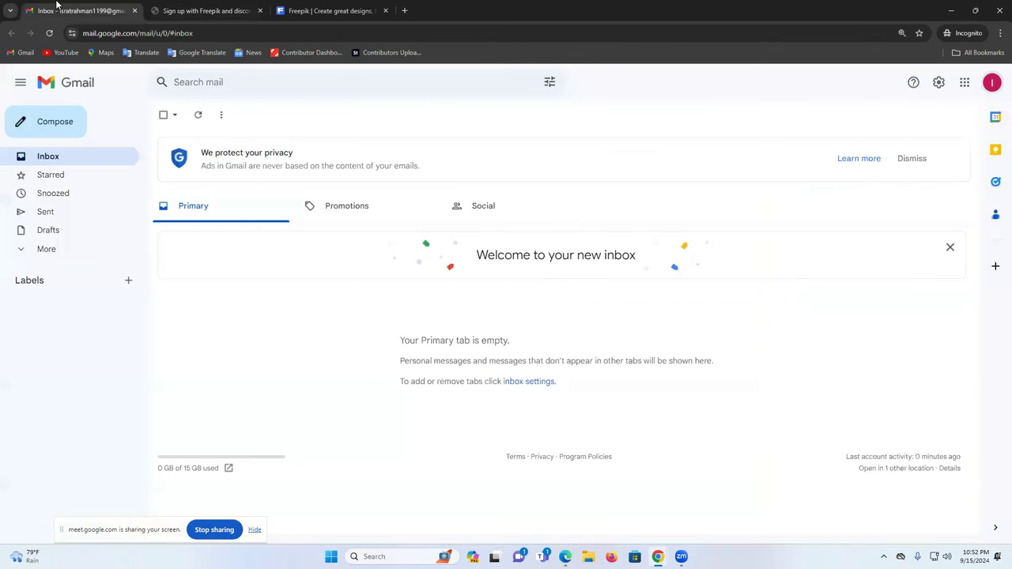
pyautogui.click(992, 83)
pyautogui.tripleClick(888, 117)
pyautogui.hotkey('ctrl', 'c')
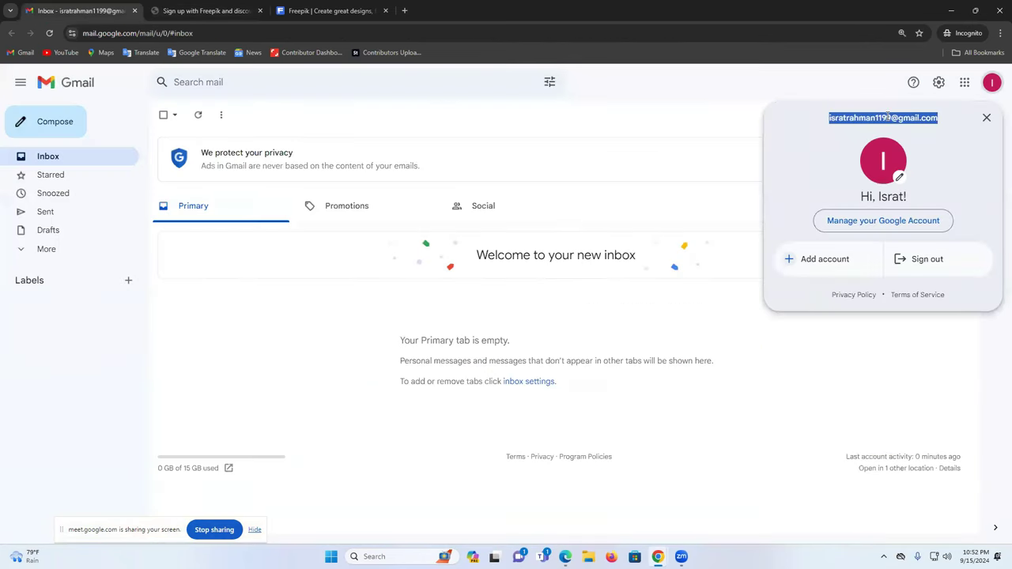
pyautogui.click(337, 10)
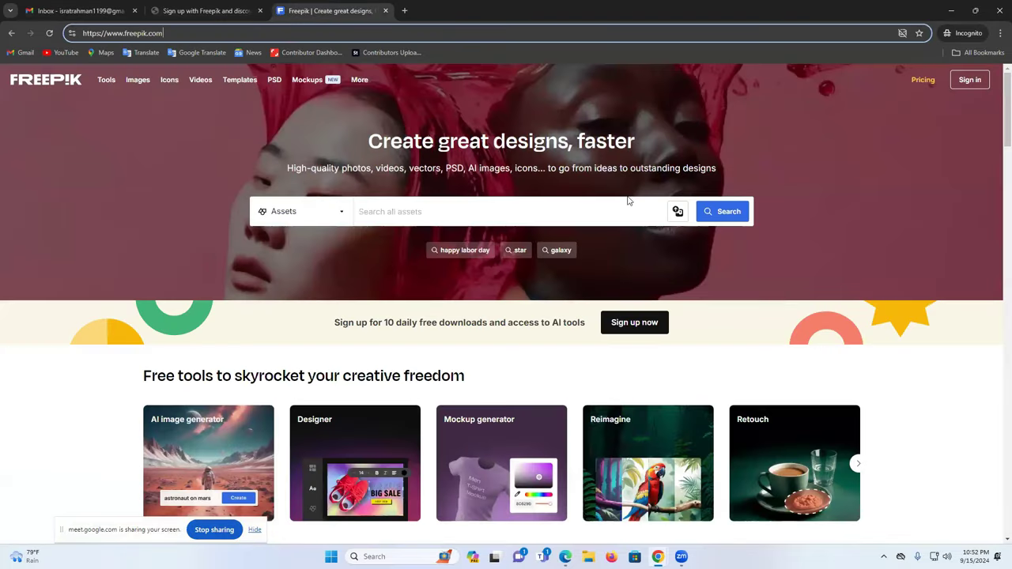
pyautogui.click(229, 10)
# Fill the sign-up form with the Gmail address and a password, and submit it.
pyautogui.click(857, 218)
pyautogui.hotkey('ctrl', 'v')
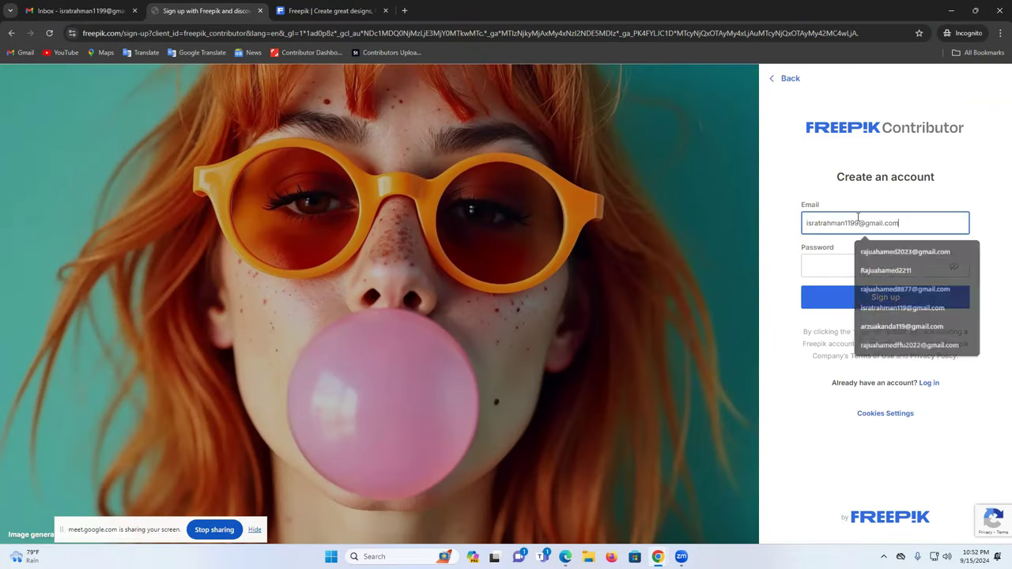
pyautogui.click(831, 273)
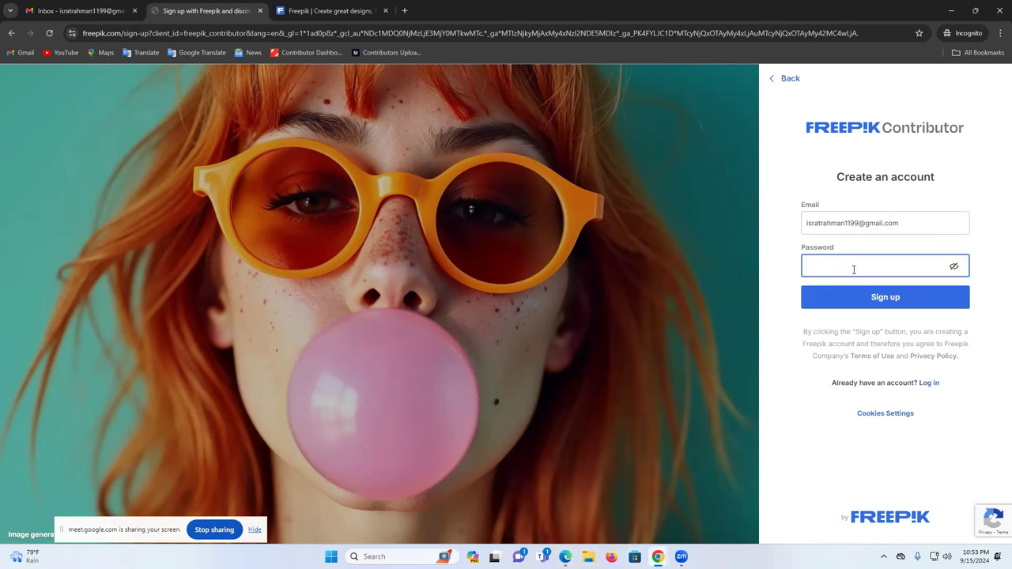
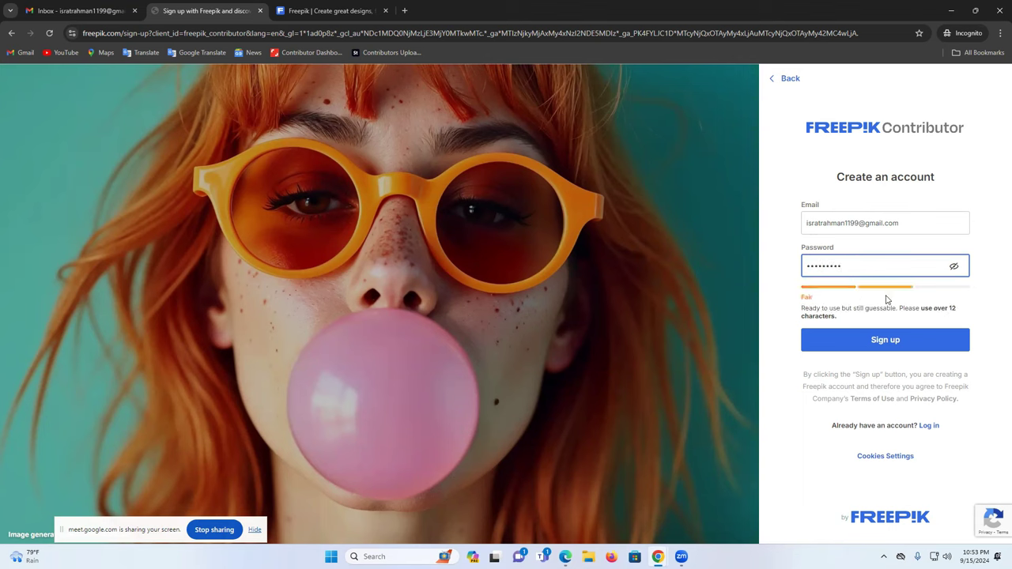
pyautogui.click(887, 342)
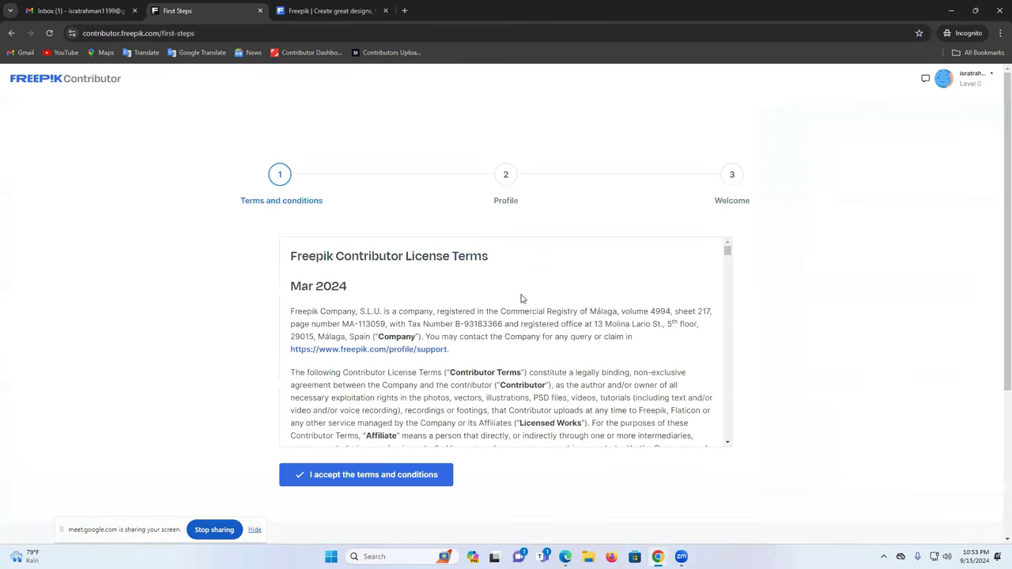
# Scroll through the terms step and check the Gmail inbox for the activation email.
pyautogui.scroll(-15, 519, 298)
pyautogui.scroll(-20, 614, 330)
pyautogui.scroll(-5, 570, 363)
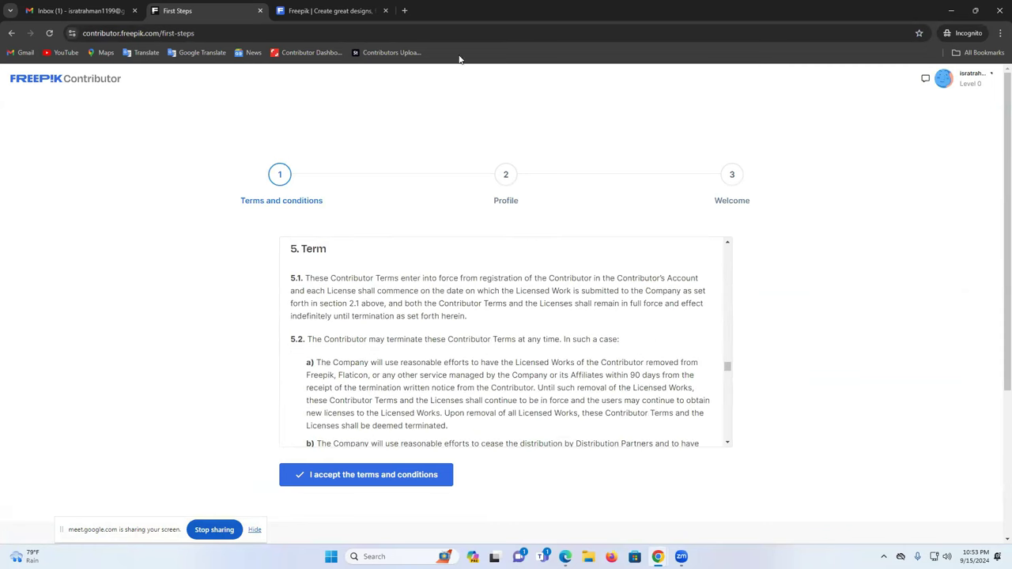
pyautogui.click(79, 10)
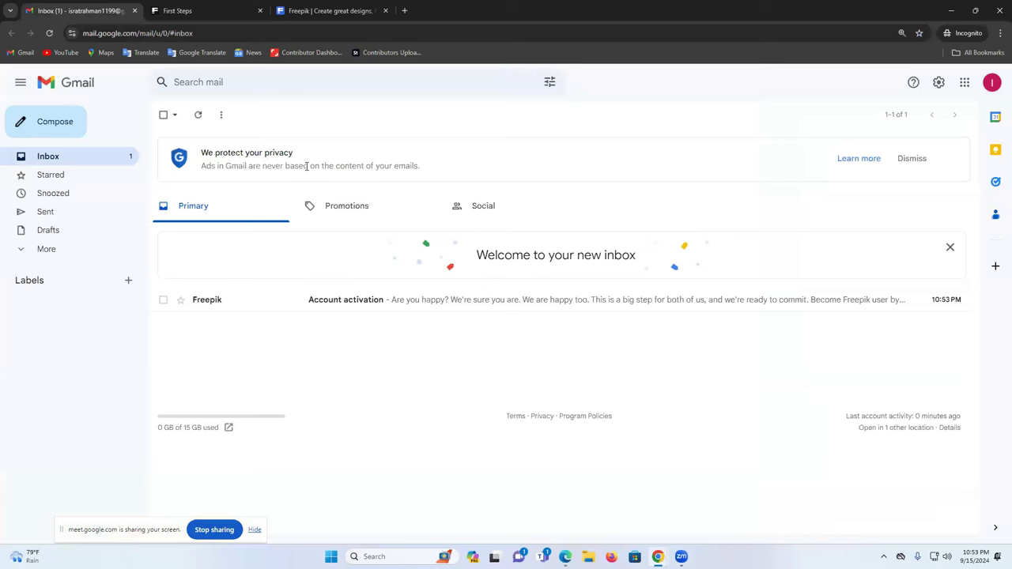
# Refresh the inbox, open Freepik's Account activation email and confirm the email address.
pyautogui.click(51, 33)
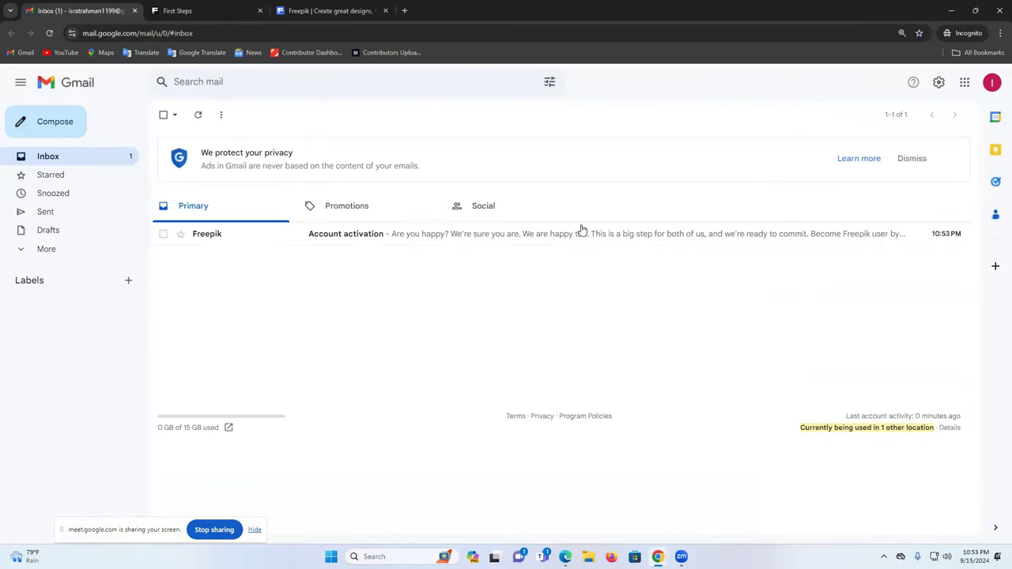
pyautogui.click(486, 240)
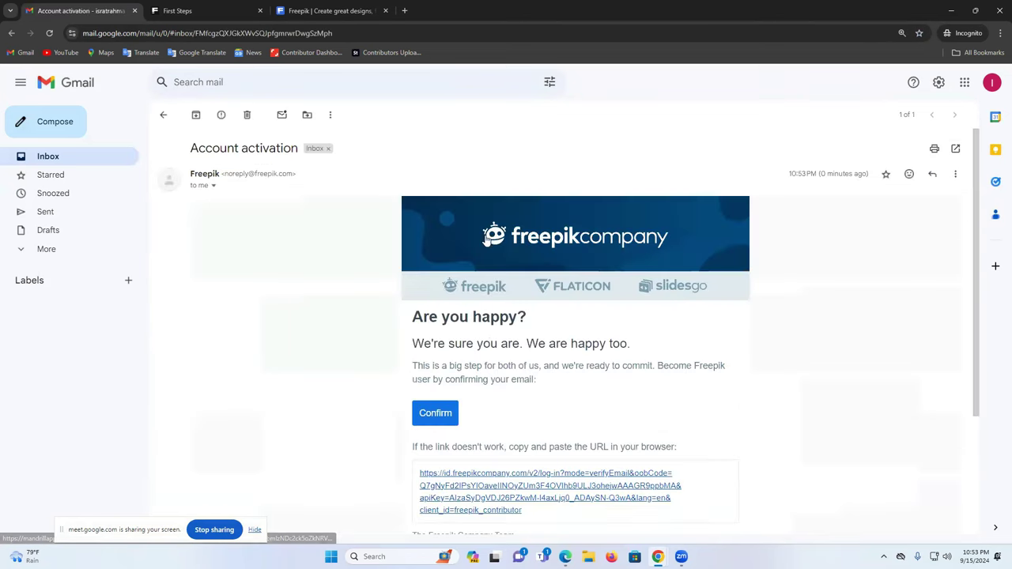
pyautogui.scroll(-1, 703, 310)
pyautogui.scroll(-2, 703, 310)
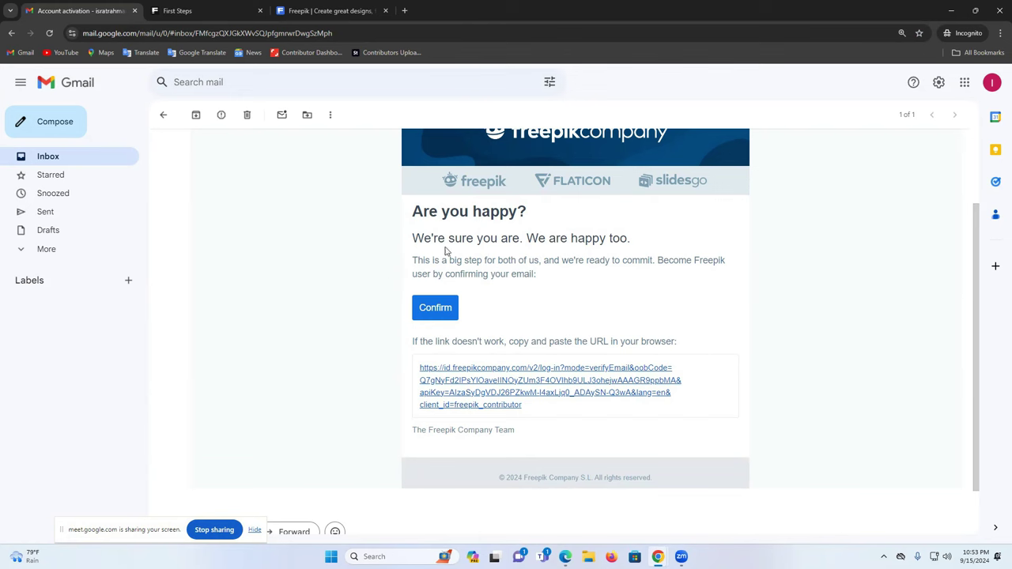
pyautogui.moveTo(423, 237); pyautogui.dragTo(546, 281)
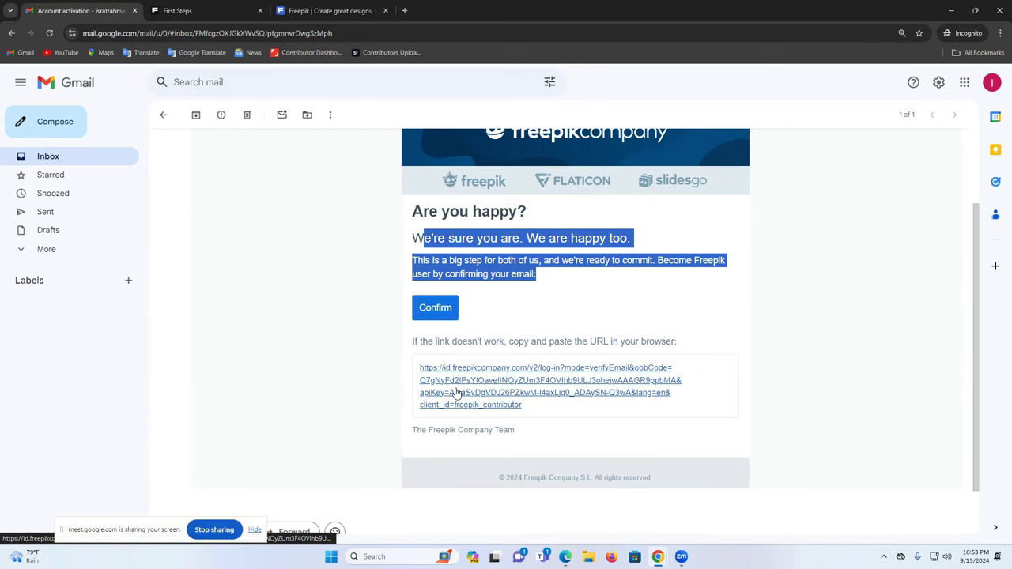
pyautogui.click(433, 316)
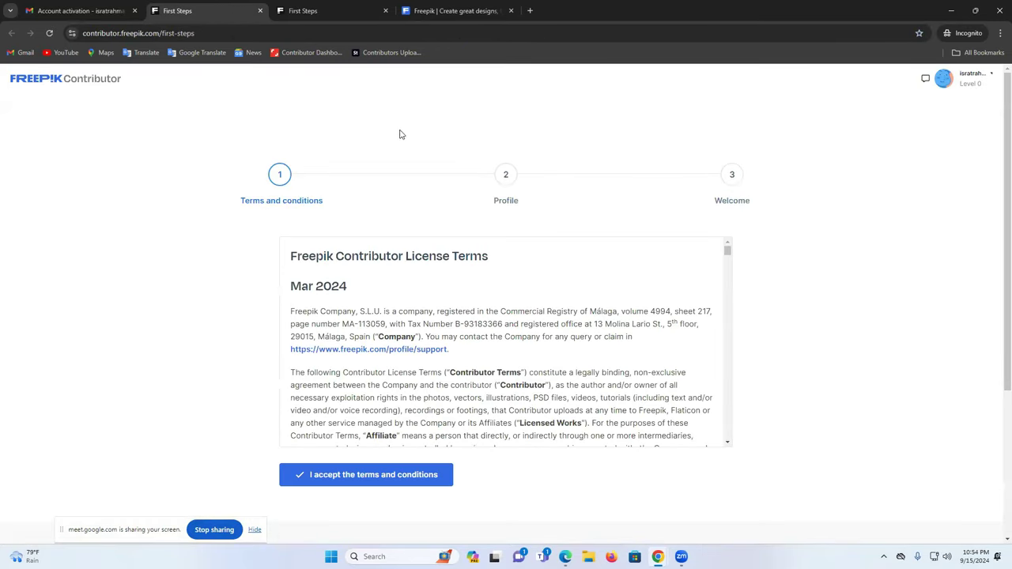
# Accept the Freepik Contributor terms and conditions and continue to the Profile step.
pyautogui.click(286, 8)
pyautogui.click(171, 8)
pyautogui.scroll(-2, 524, 302)
pyautogui.scroll(-2, 546, 324)
pyautogui.scroll(-5, 475, 337)
pyautogui.scroll(10, 391, 348)
pyautogui.scroll(-6, 476, 355)
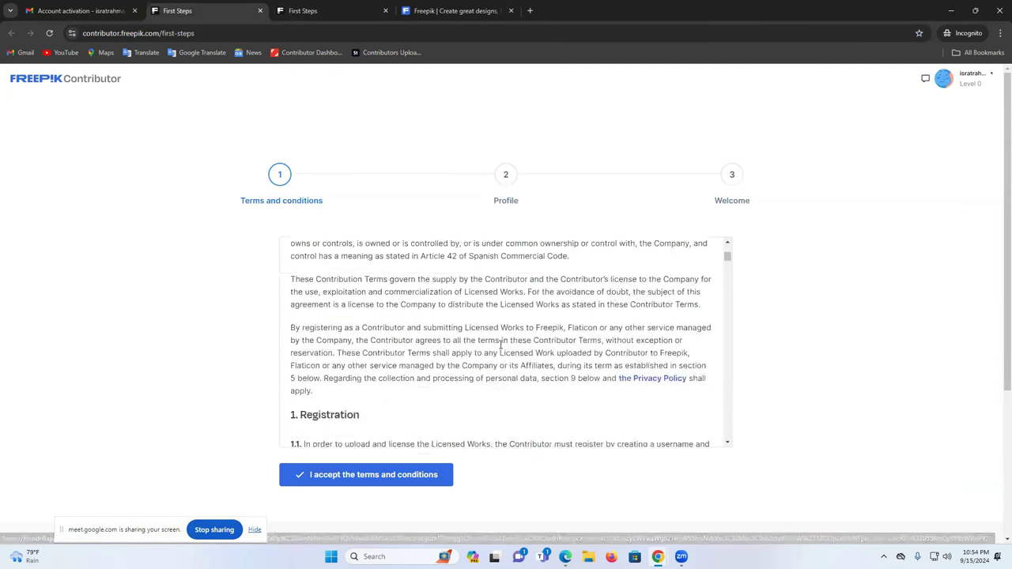
pyautogui.scroll(-10, 475, 356)
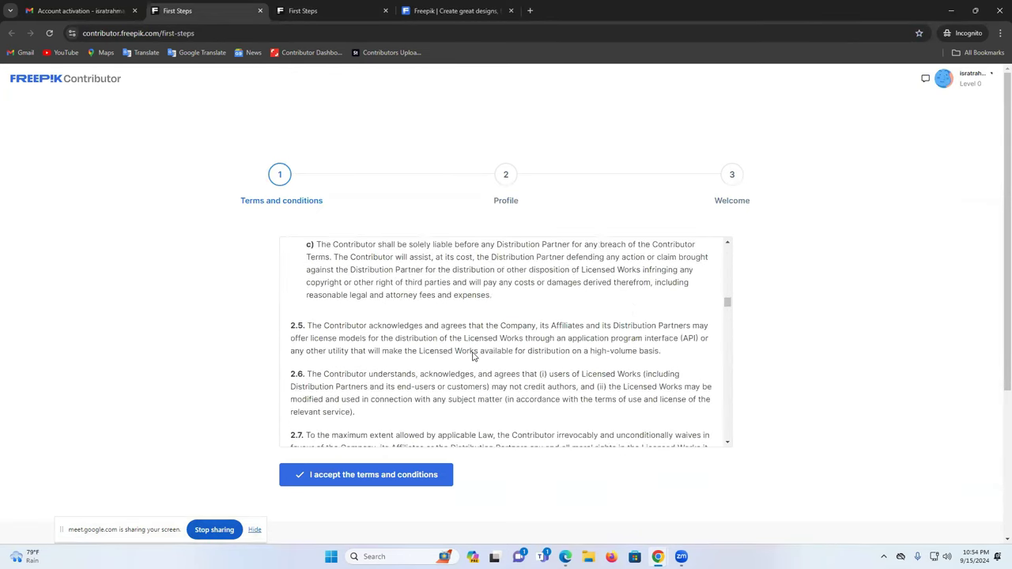
pyautogui.scroll(-12, 473, 356)
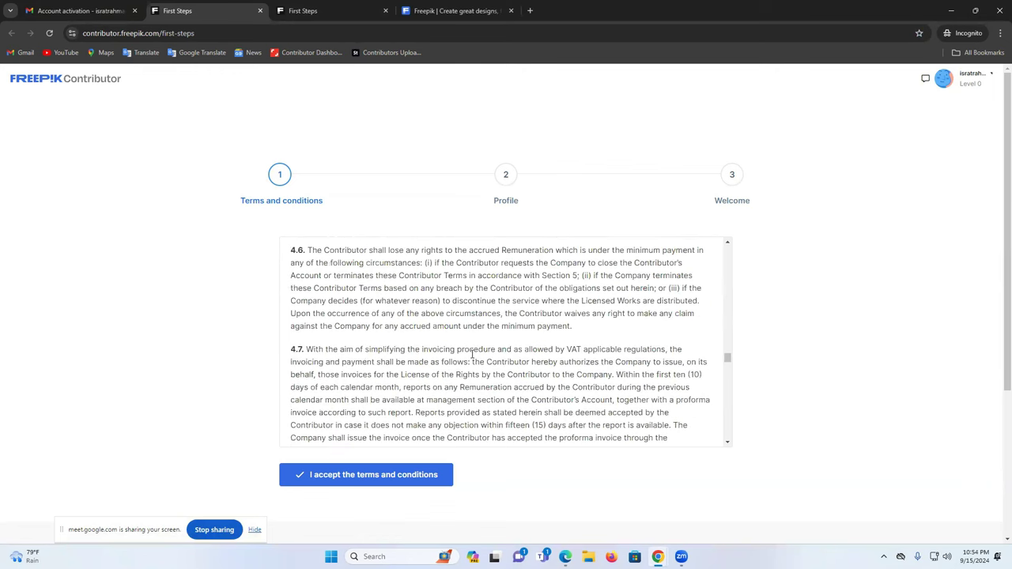
pyautogui.scroll(-15, 473, 355)
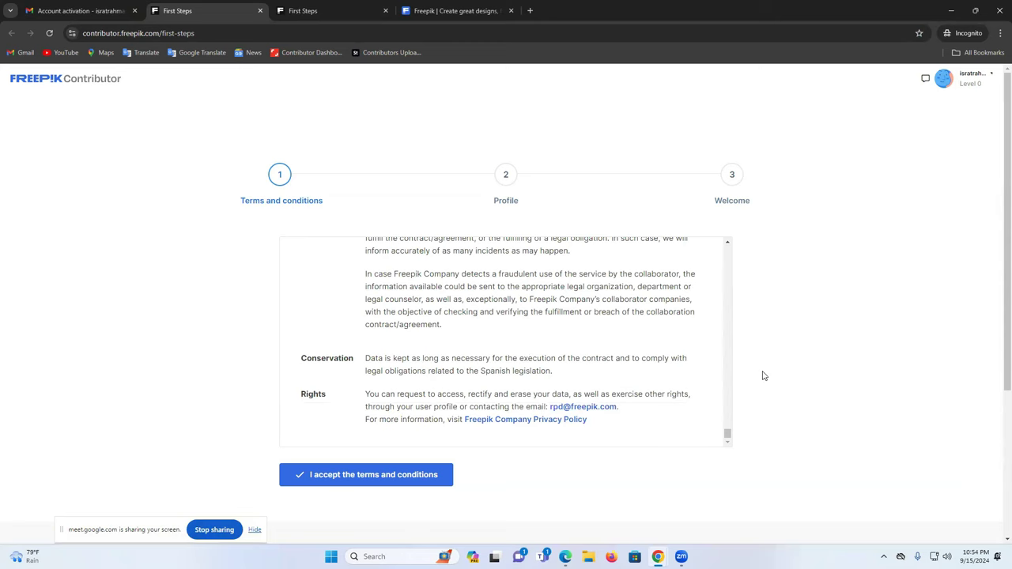
pyautogui.scroll(-2, 763, 376)
pyautogui.scroll(1, 752, 355)
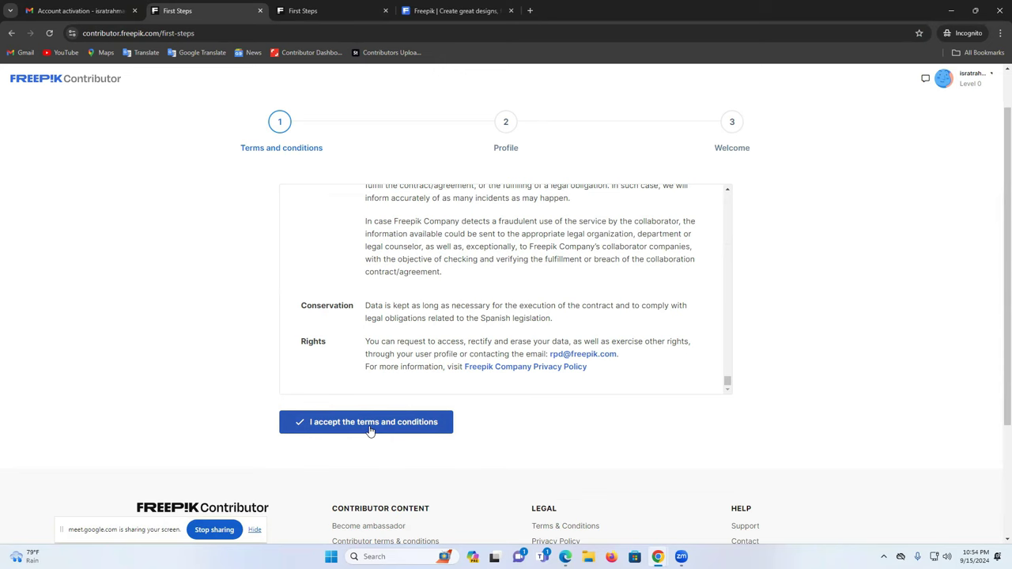
pyautogui.click(370, 427)
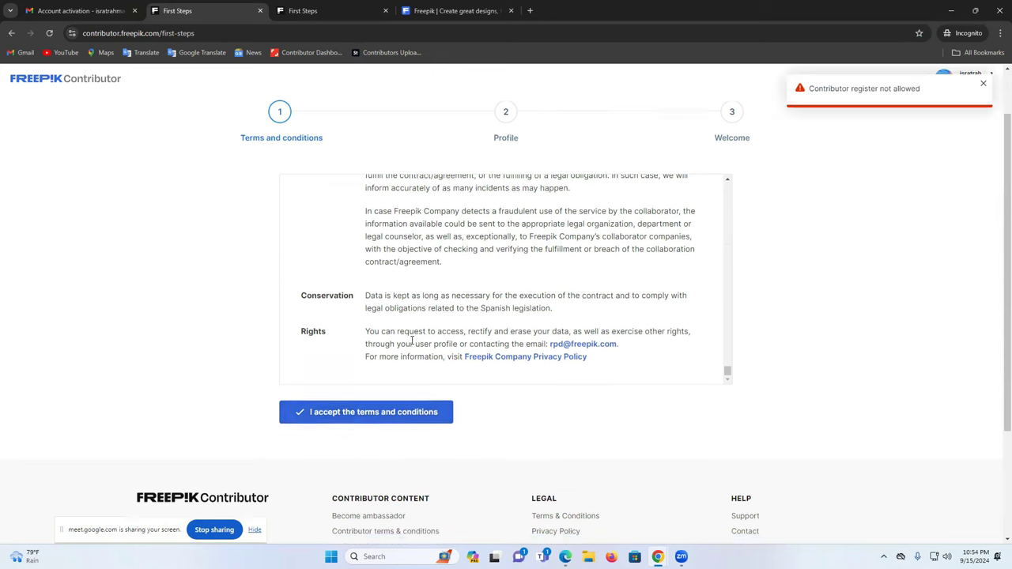
pyautogui.click(364, 468)
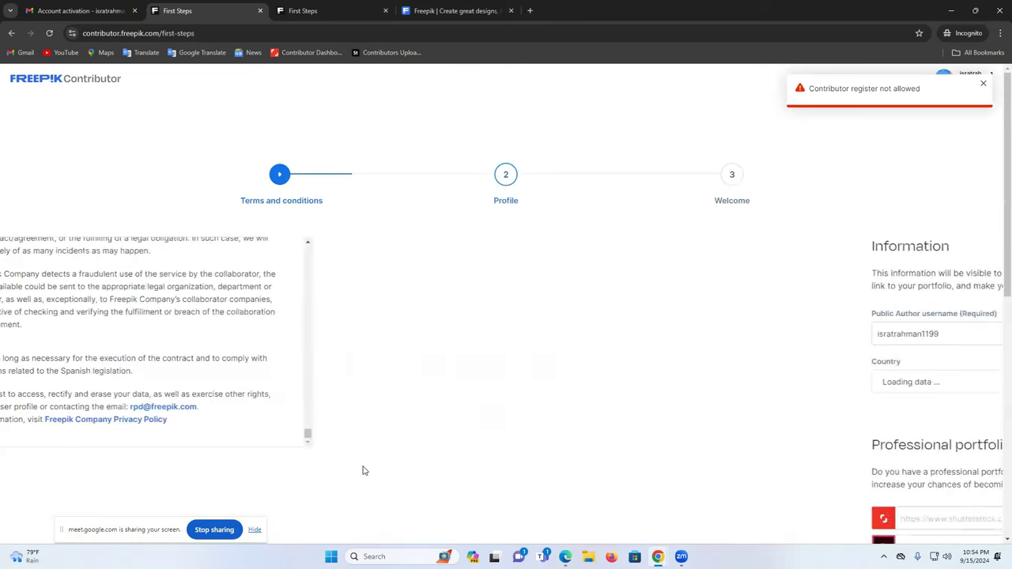
# Dismiss the register-not-allowed warning and close the account menu.
pyautogui.scroll(-1, 871, 239)
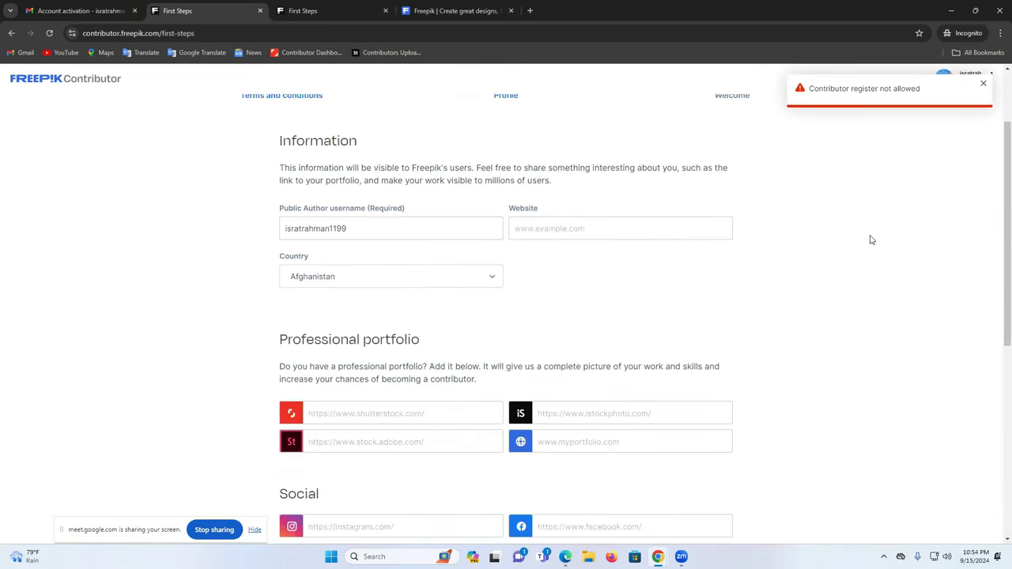
pyautogui.click(977, 89)
pyautogui.click(818, 245)
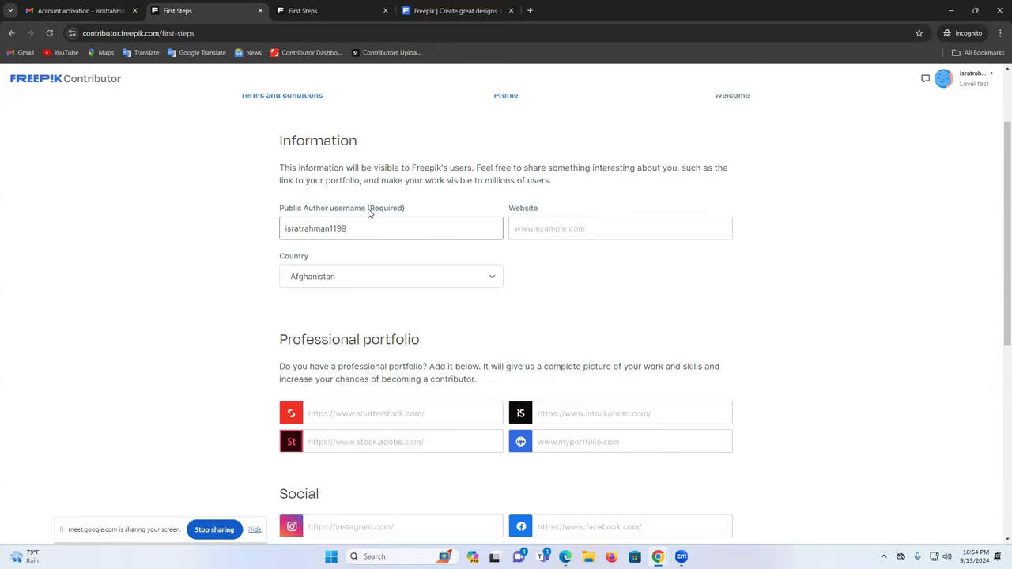
# On the main Freepik site, run a search limited to the Photos category.
pyautogui.click(455, 10)
pyautogui.click(293, 212)
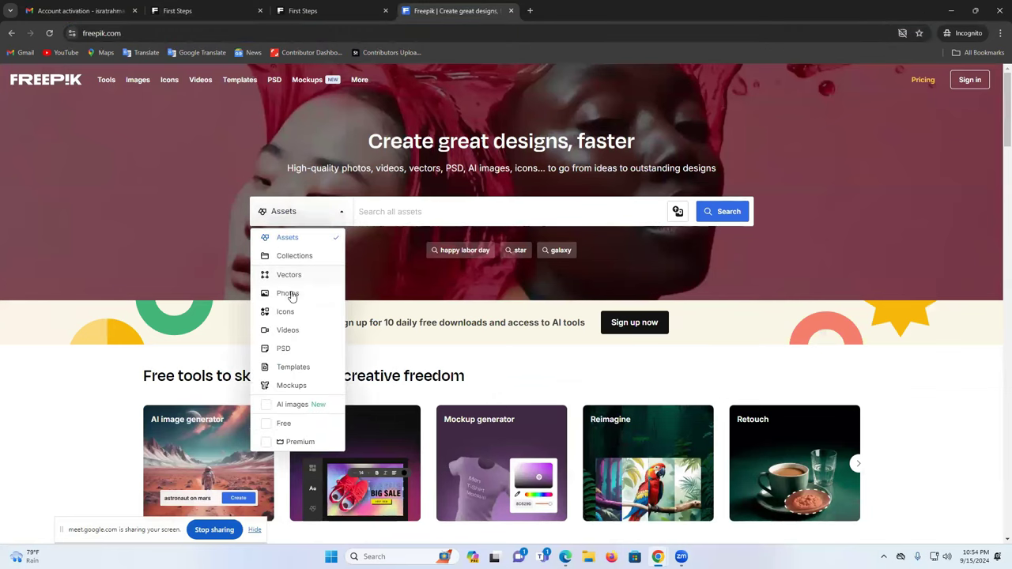
pyautogui.click(293, 298)
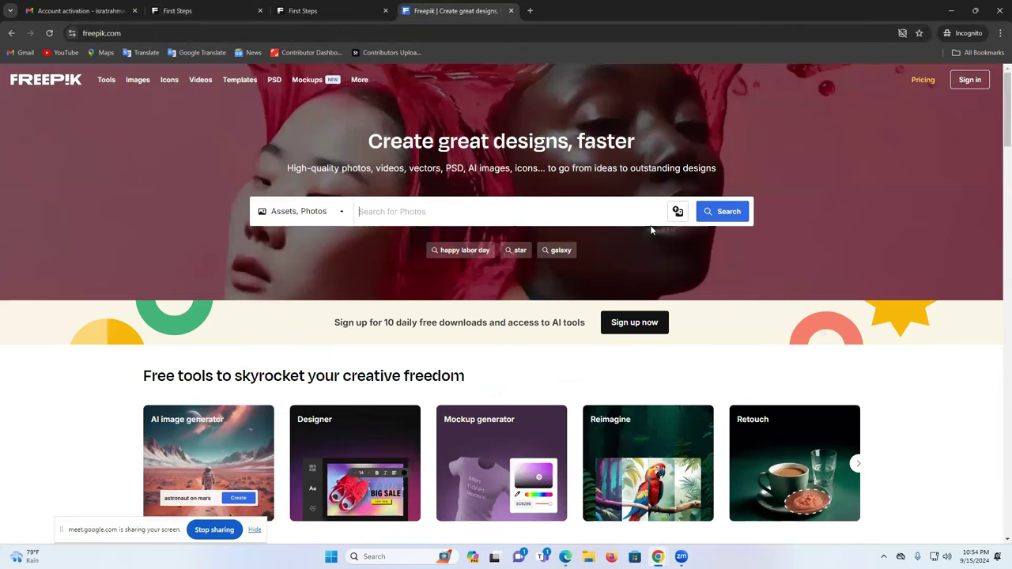
pyautogui.click(721, 214)
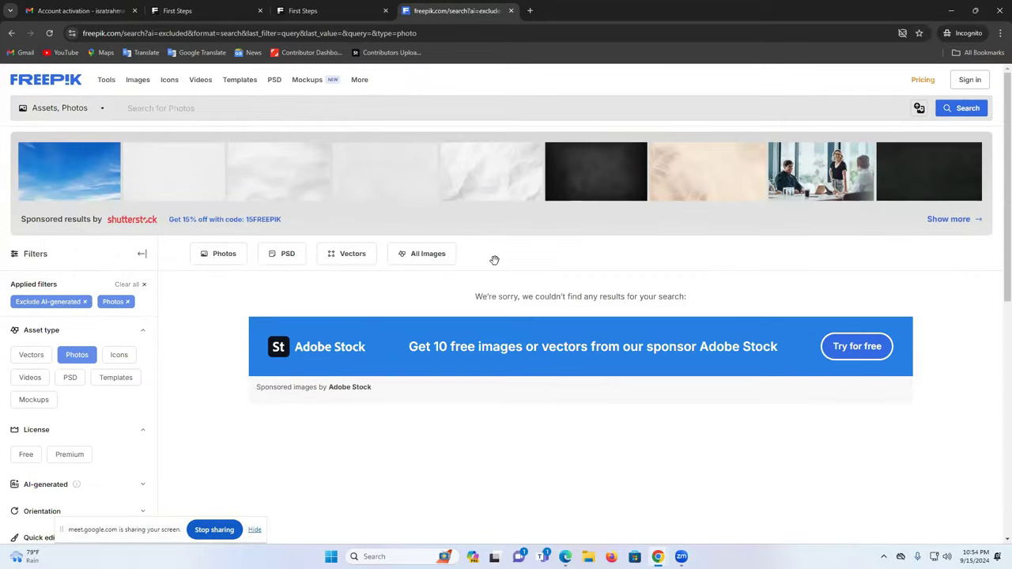
# Minimize the incognito window and bring the regular Chrome window forward.
pyautogui.scroll(-3, 269, 245)
pyautogui.scroll(3, 368, 293)
pyautogui.click(950, 11)
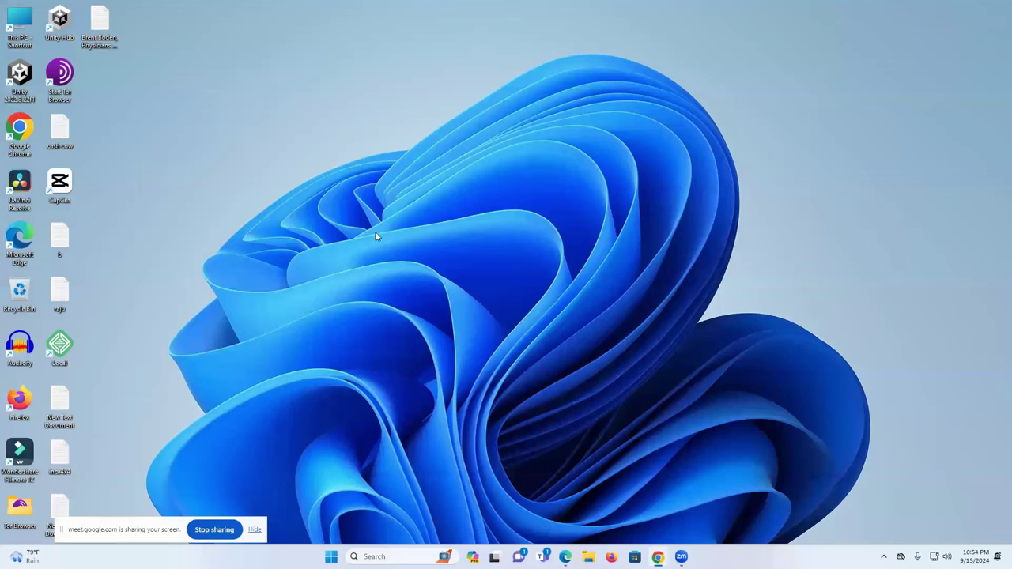
pyautogui.moveTo(658, 556)
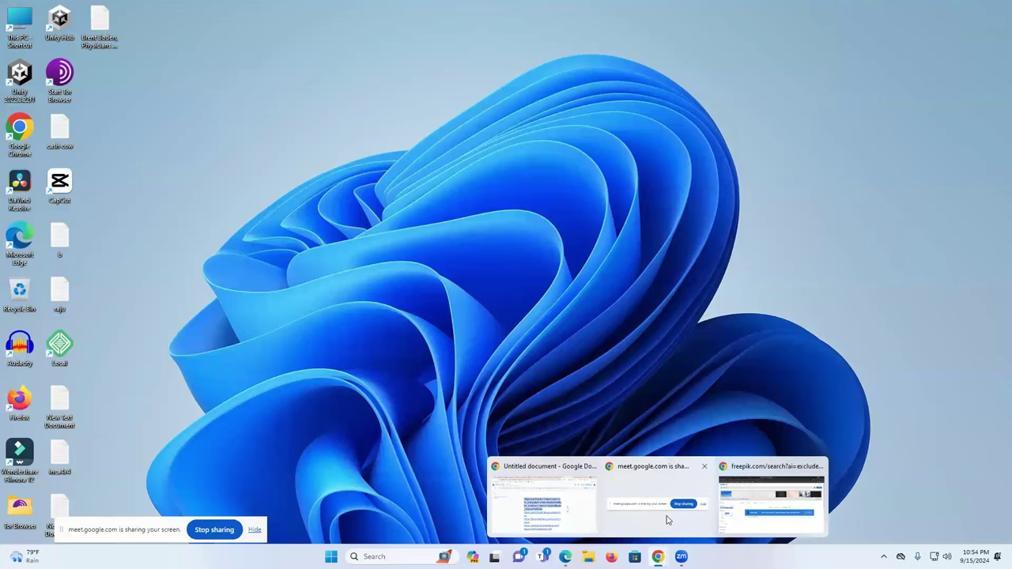
pyautogui.click(598, 488)
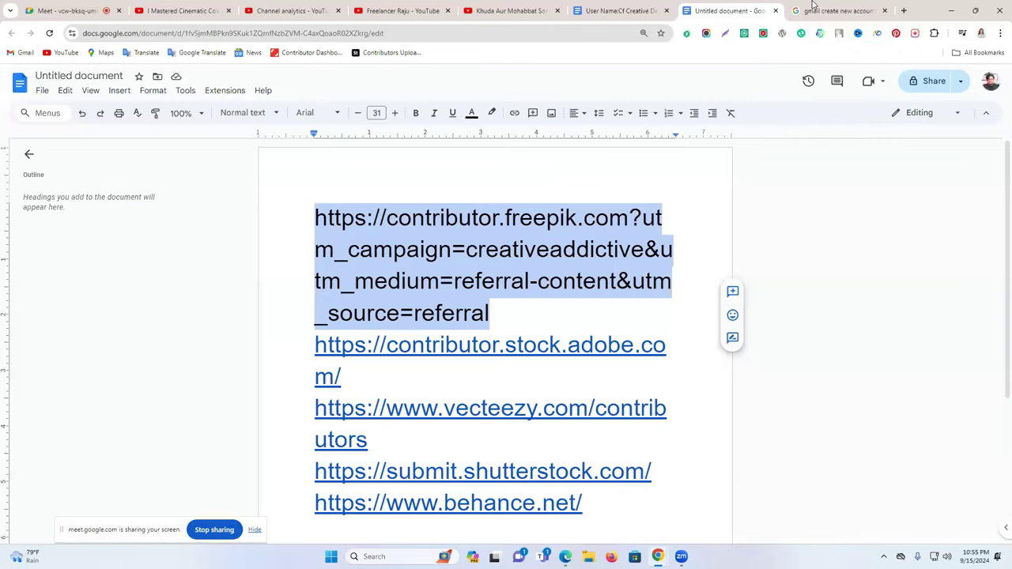
# Load freepik.com in place of the Google search tab.
pyautogui.click(817, 11)
pyautogui.click(445, 32)
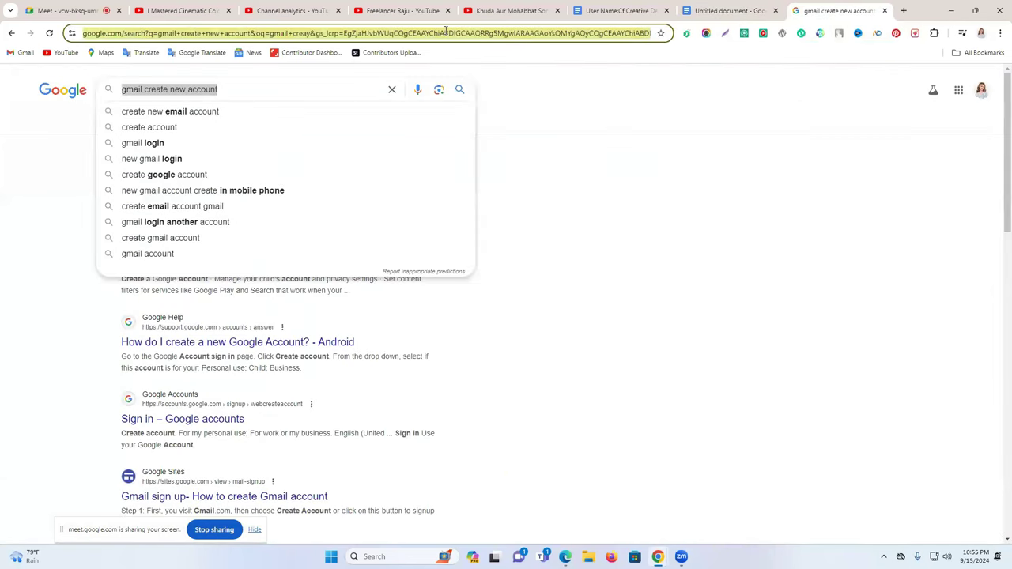
pyautogui.write('freepik.com')
pyautogui.press('Return')
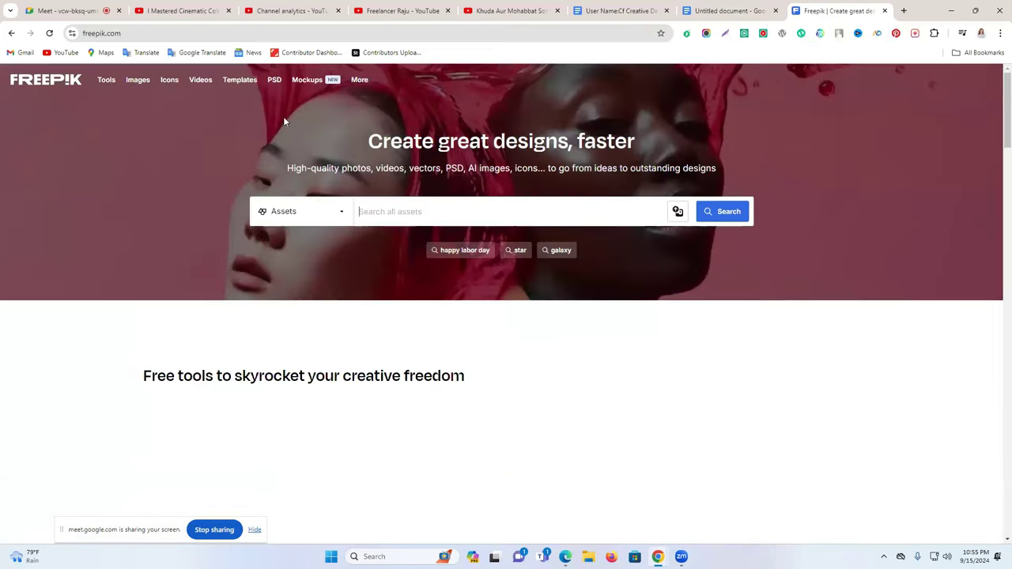
# Search Freepik with the category set to Photos and browse the results.
pyautogui.click(338, 212)
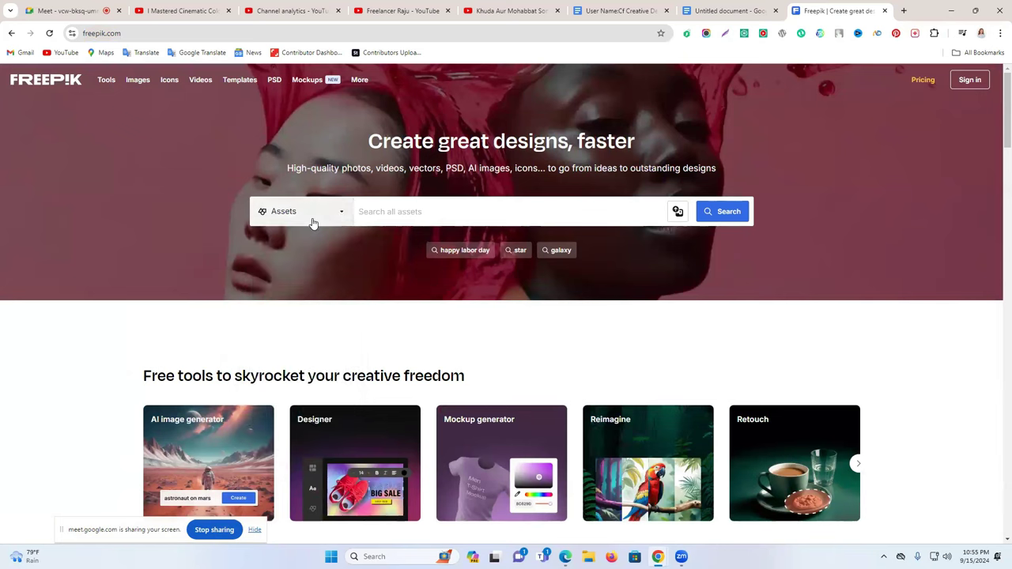
pyautogui.click(312, 221)
pyautogui.click(305, 298)
pyautogui.click(723, 213)
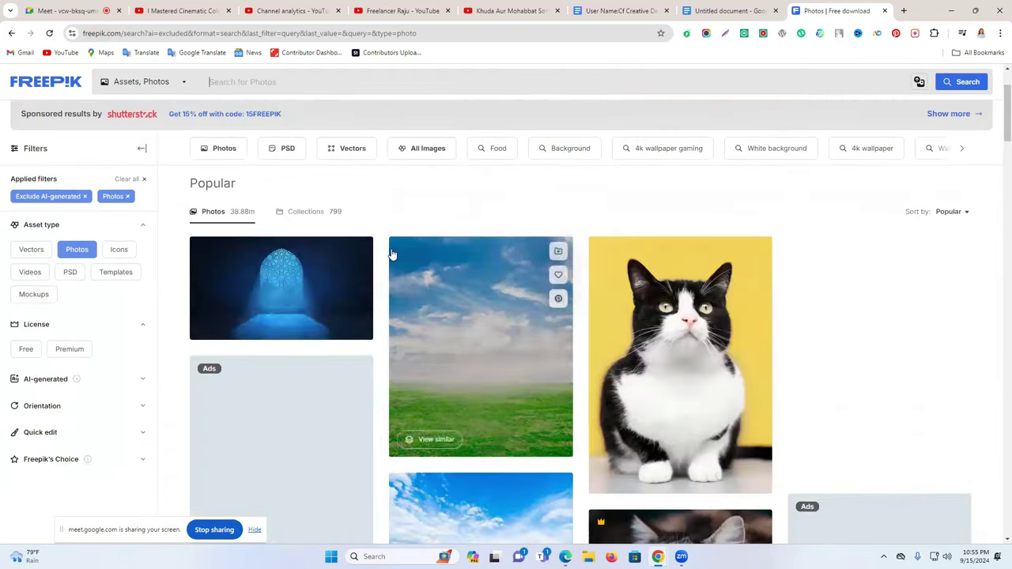
pyautogui.scroll(-5, 533, 294)
pyautogui.scroll(5, 448, 300)
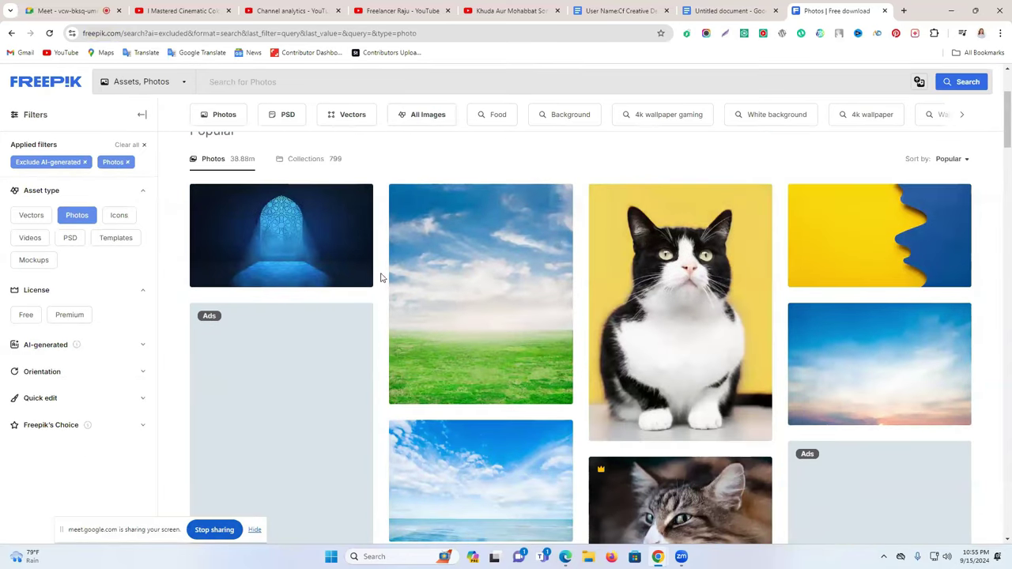
pyautogui.scroll(-2, 553, 308)
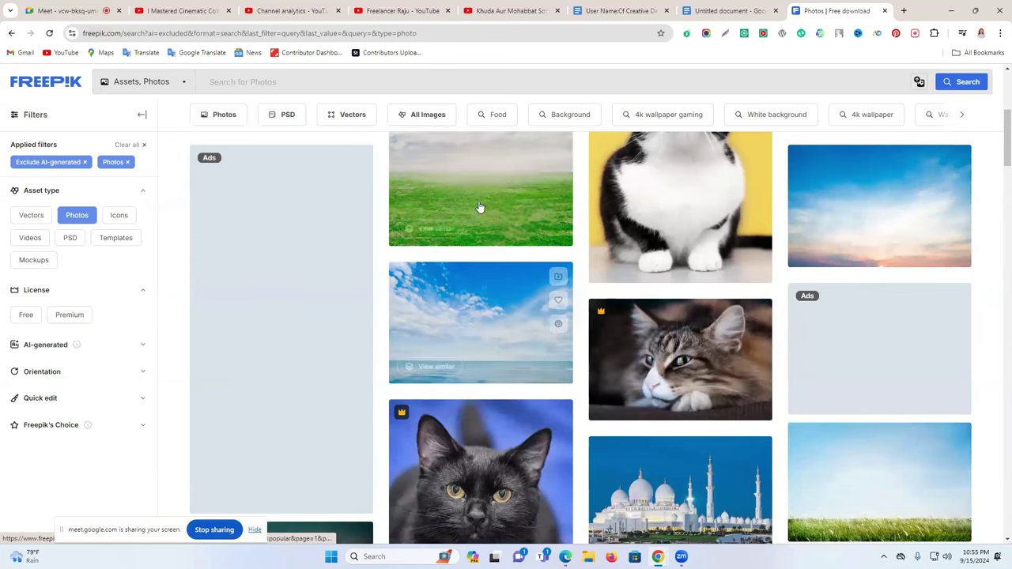
# Preview the fresh grass photo, then open the Abu Dhabi Sheikh Zayed Mosque night photo.
pyautogui.click(501, 173)
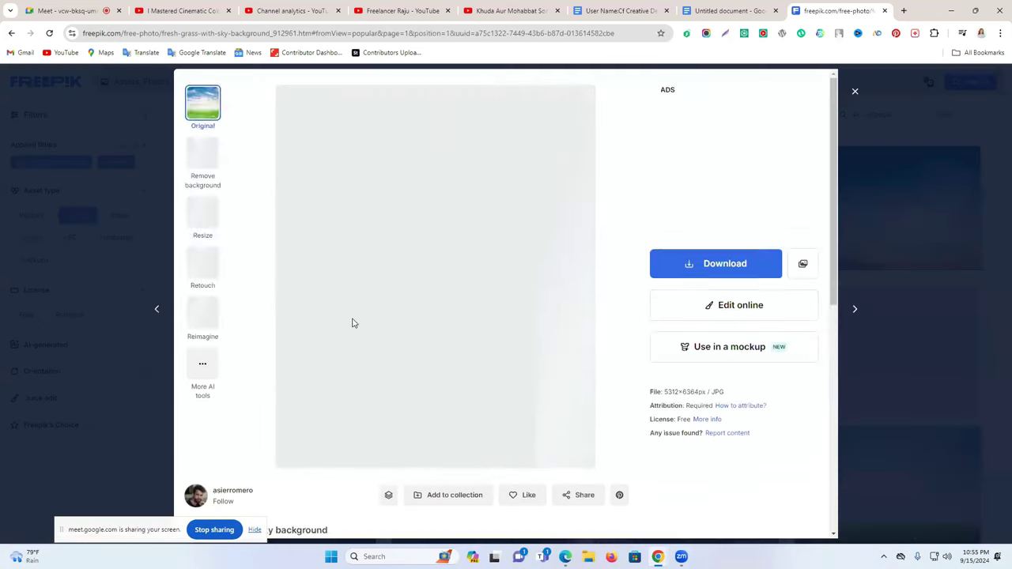
pyautogui.scroll(-1, 353, 323)
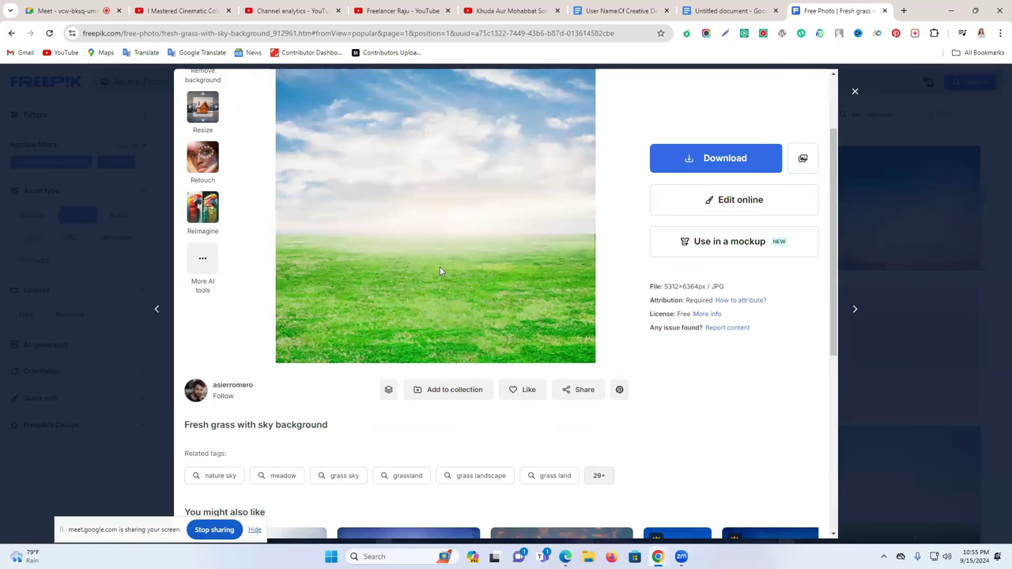
pyautogui.click(855, 91)
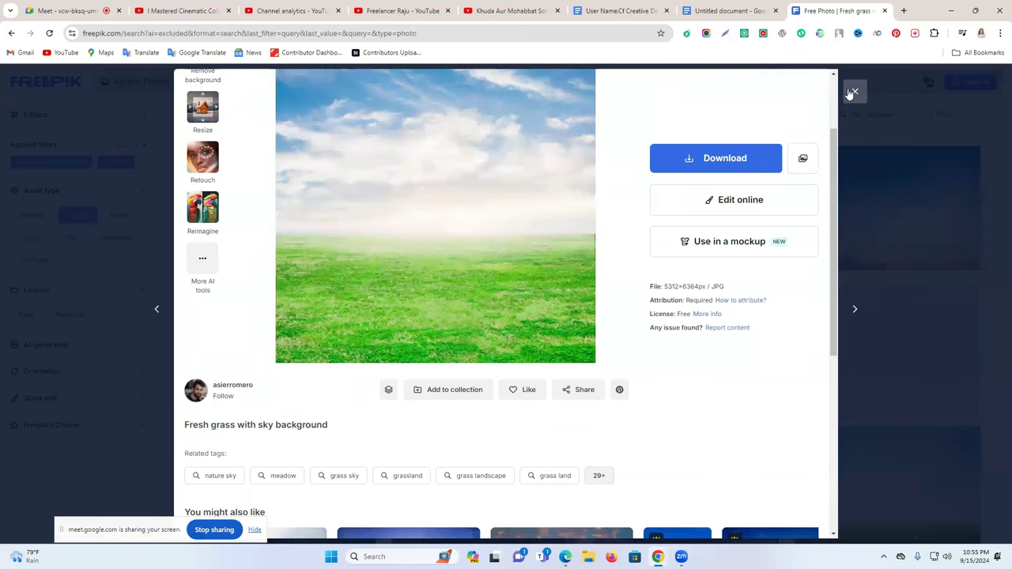
pyautogui.scroll(-2, 693, 346)
pyautogui.scroll(-2, 692, 346)
pyautogui.click(696, 284)
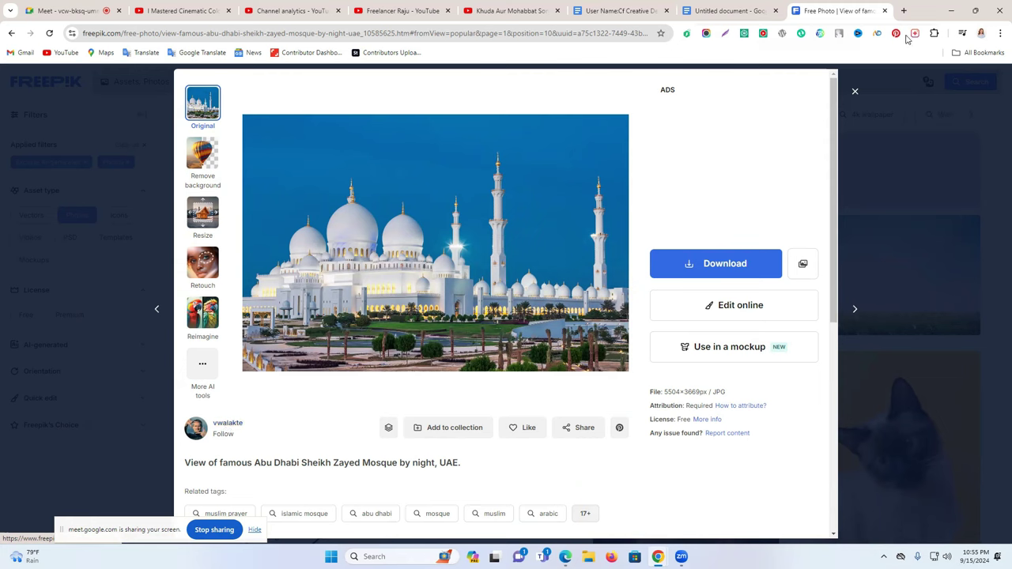
pyautogui.moveTo(665, 551)
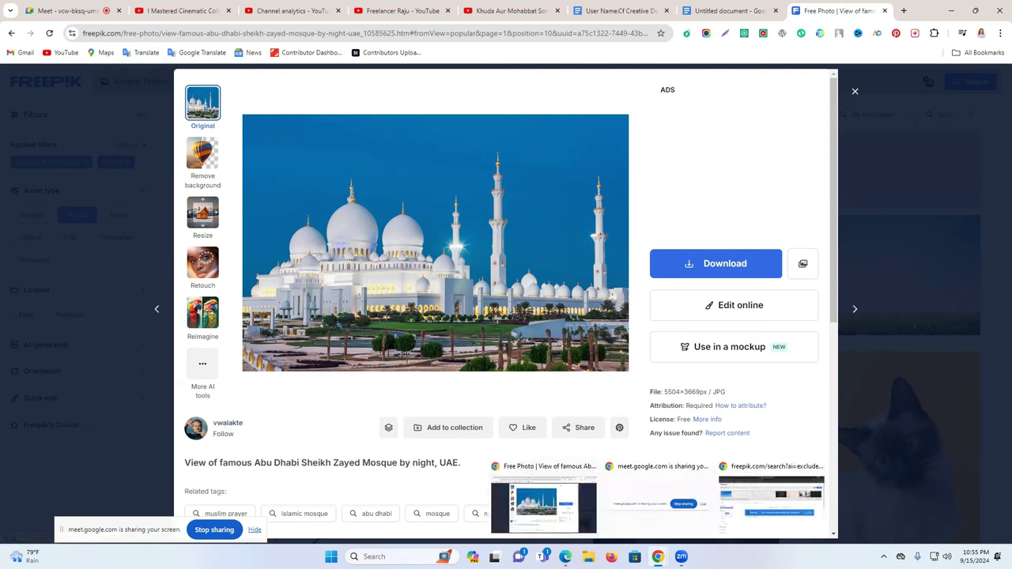
pyautogui.click(734, 8)
# Select the user name in the 'User Name' doc and return to the incognito Freepik window.
pyautogui.click(647, 10)
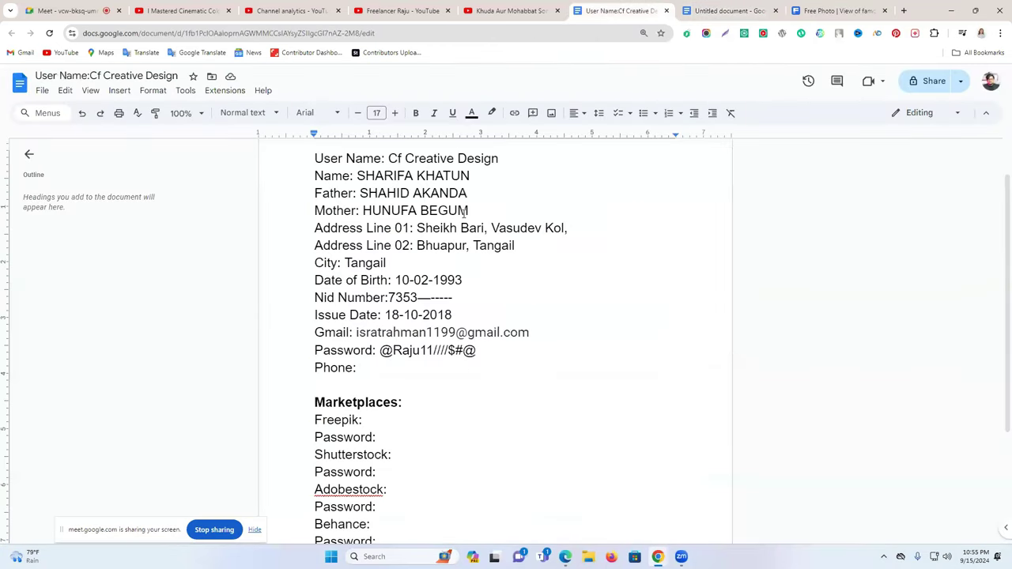
pyautogui.scroll(1, 451, 190)
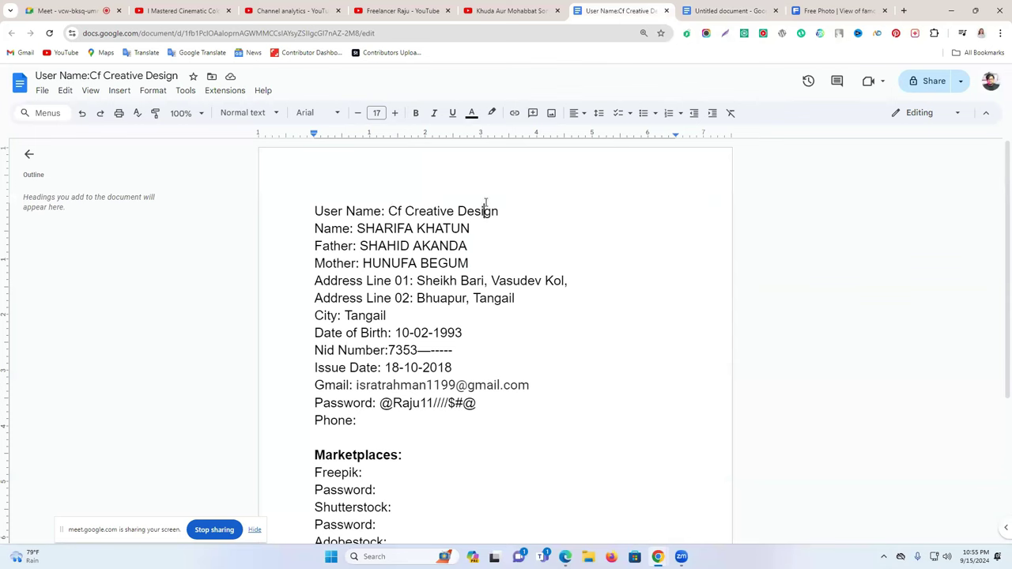
pyautogui.moveTo(511, 207); pyautogui.dragTo(391, 205)
pyautogui.hotkey('ctrl', 'c')
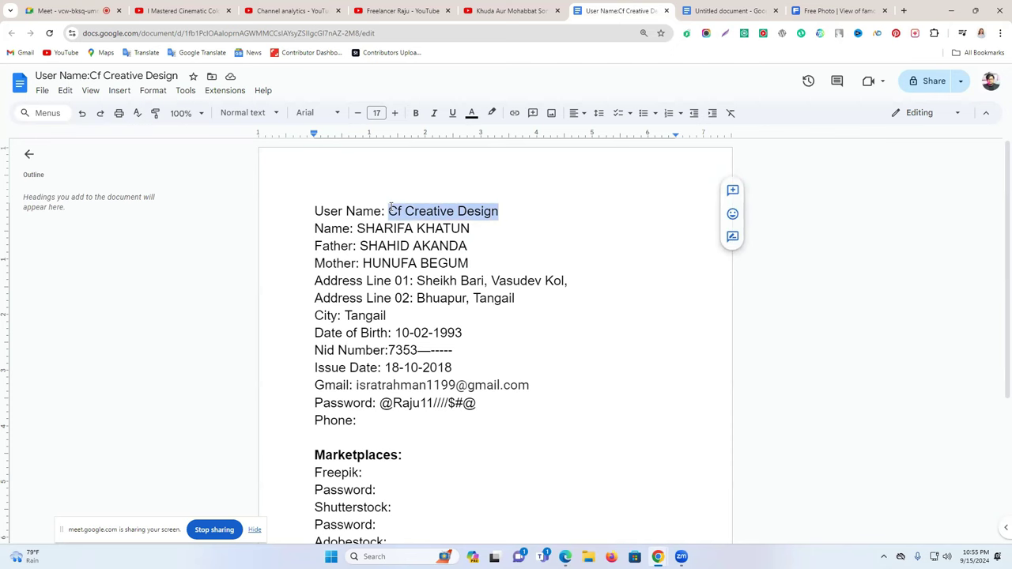
pyautogui.moveTo(658, 556)
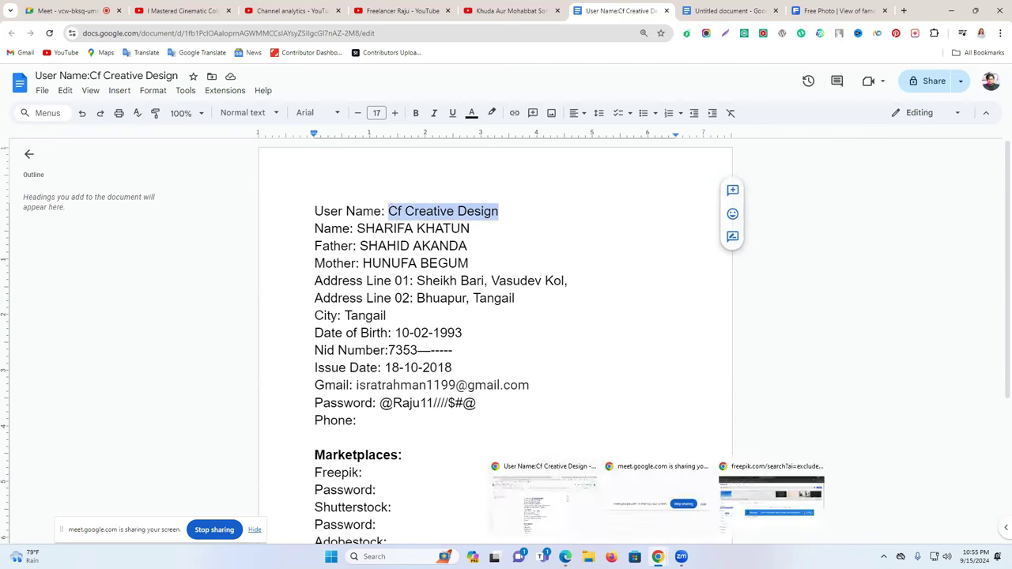
pyautogui.click(742, 524)
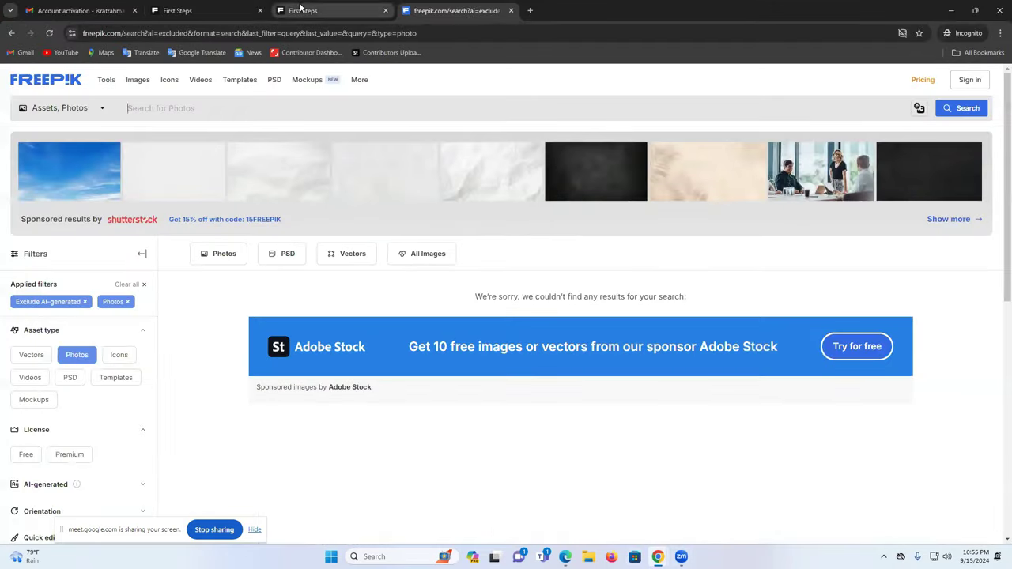
# Paste the noted user name into the Public Author username field on the Profile step.
pyautogui.click(300, 10)
pyautogui.click(242, 6)
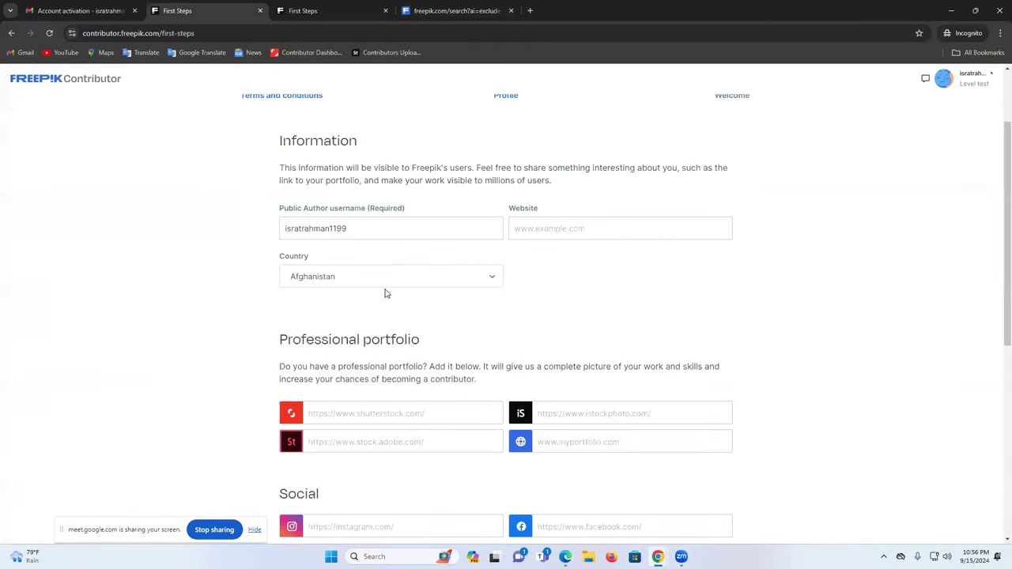
pyautogui.doubleClick(329, 229)
pyautogui.hotkey('ctrl', 'v')
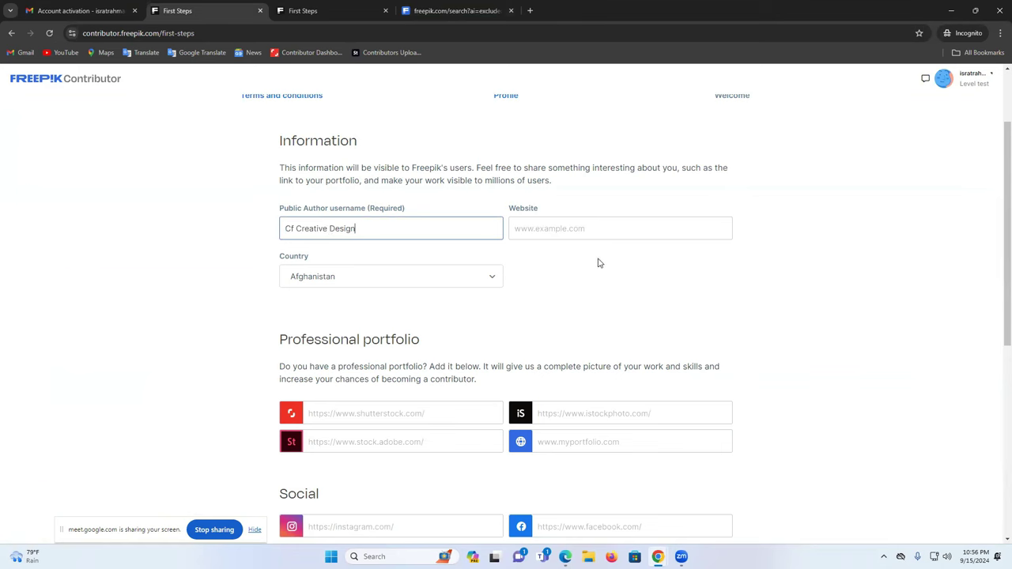
pyautogui.doubleClick(341, 228)
pyautogui.click(563, 231)
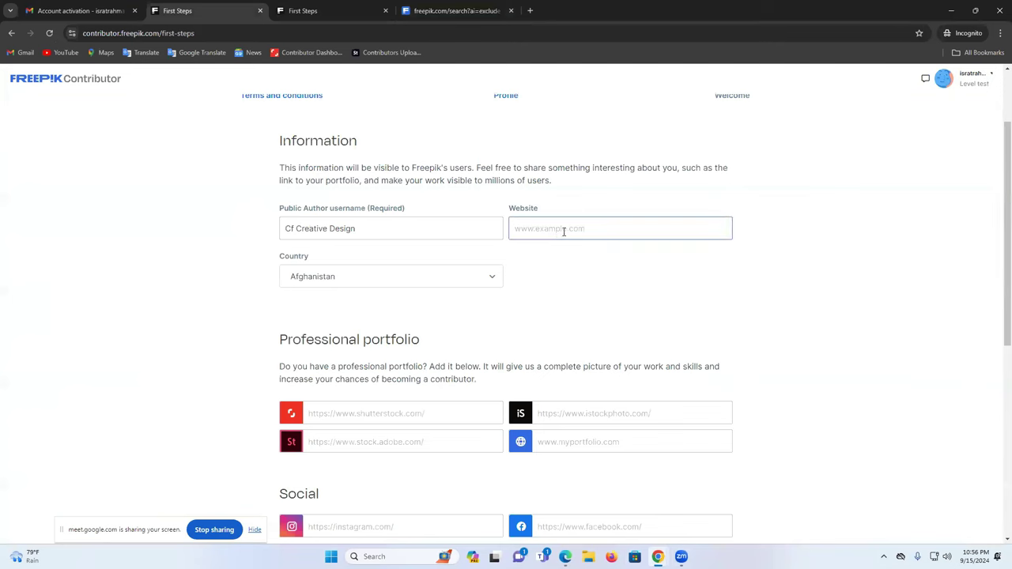
pyautogui.hotkey('ctrl', 'z')
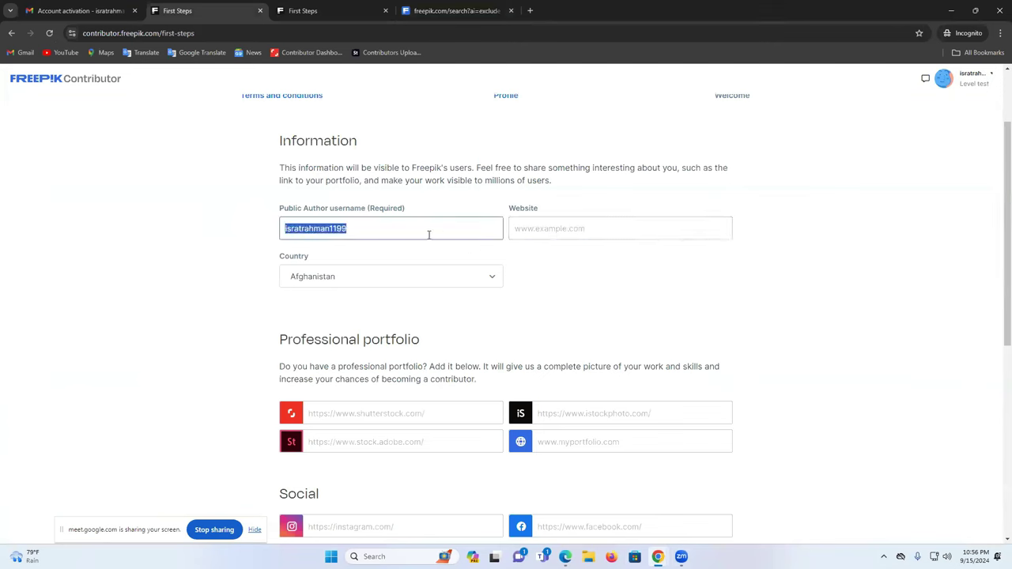
pyautogui.hotkey('ctrl', 'y')
# Fix the Public Author username by typing 'dc' and removing the space.
pyautogui.doubleClick(331, 230)
pyautogui.click(331, 228)
pyautogui.write('design')
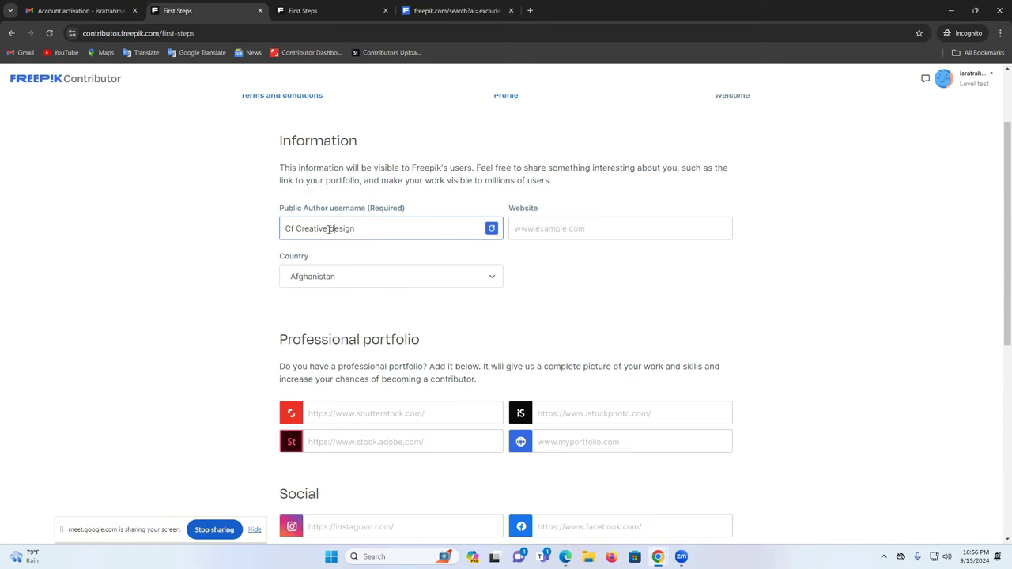
pyautogui.write('c')
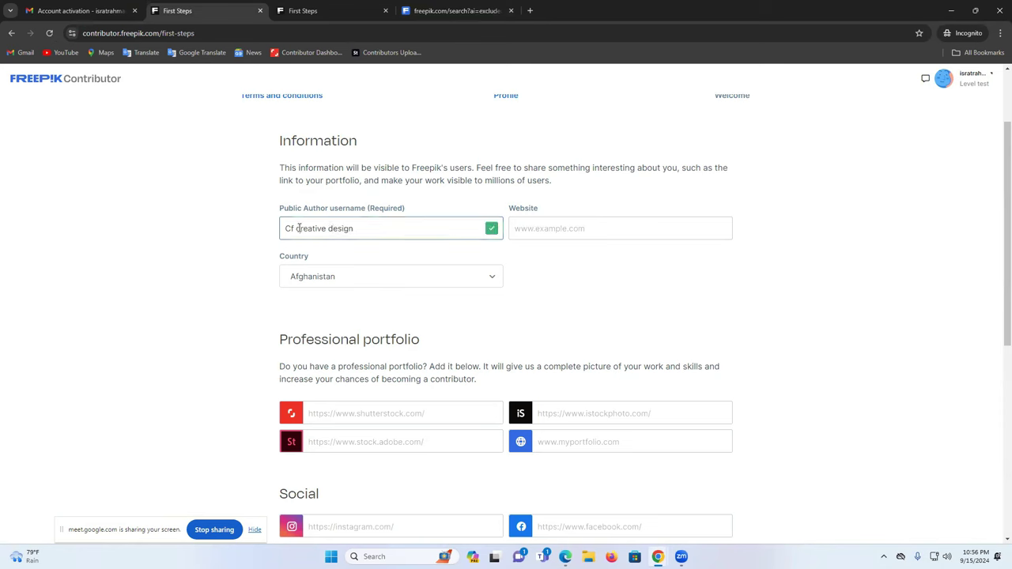
pyautogui.press('BackSpace')
pyautogui.click(439, 259)
pyautogui.click(554, 228)
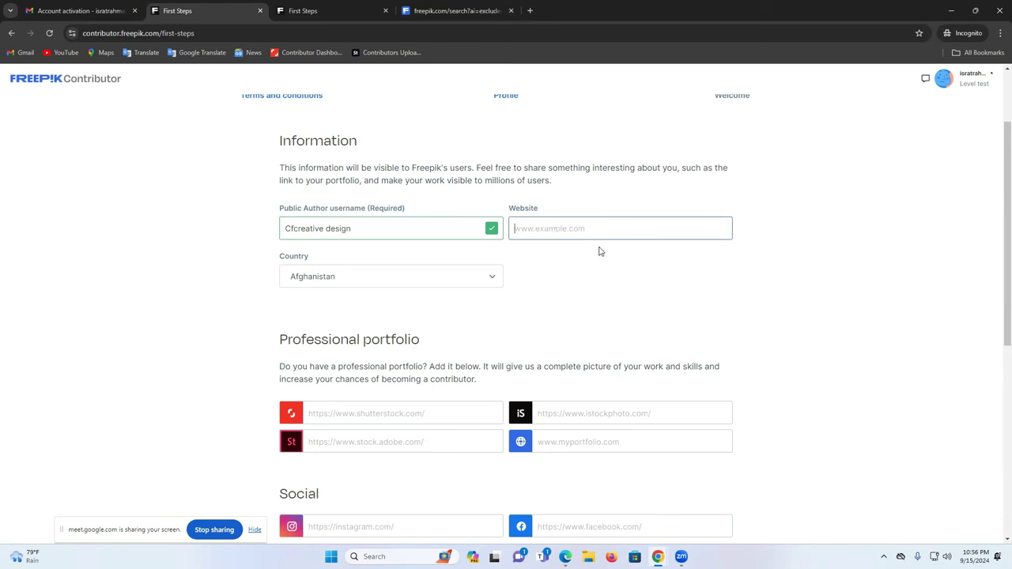
# Set the profile's country to Bangladesh.
pyautogui.click(352, 277)
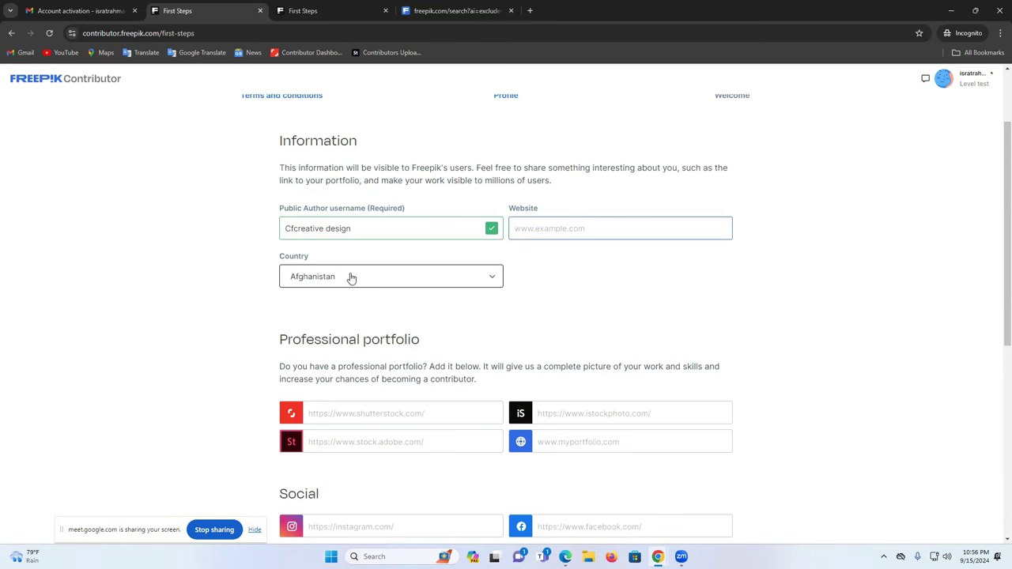
pyautogui.click(359, 278)
pyautogui.scroll(-6, 373, 305)
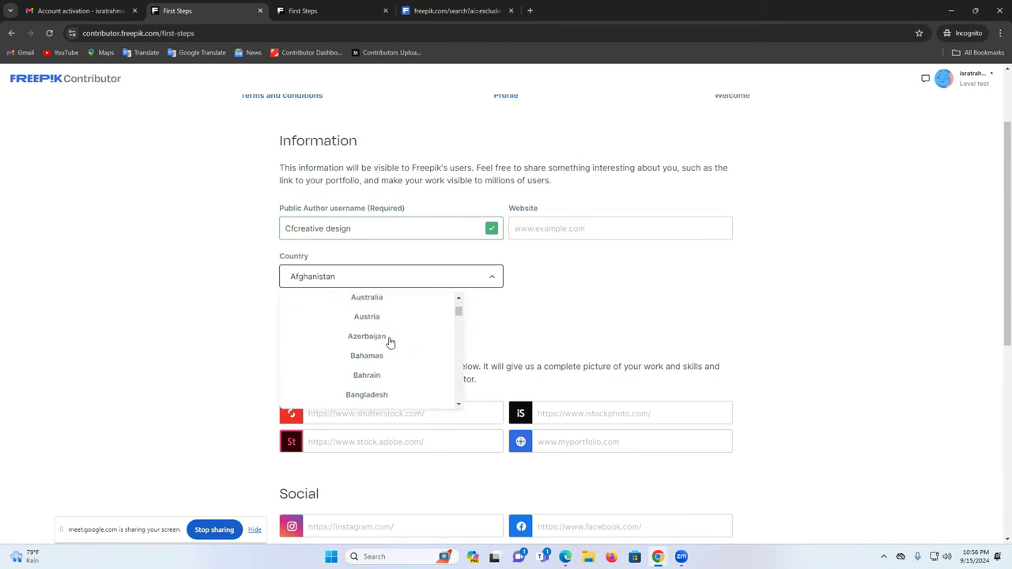
pyautogui.click(378, 395)
pyautogui.scroll(-1, 484, 321)
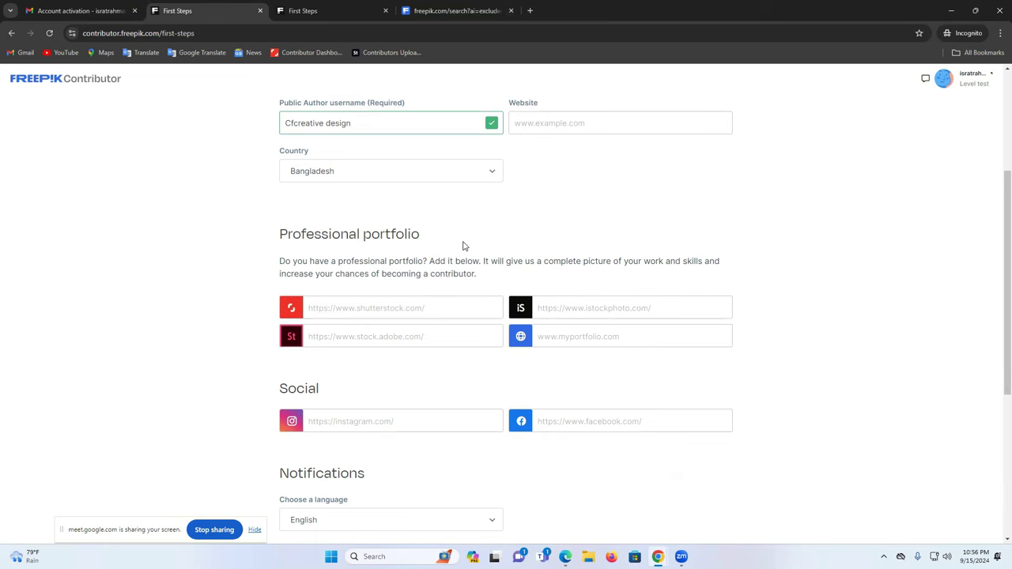
# Review the remaining profile fields, from the Shutterstock portfolio URL down to Social.
pyautogui.click(324, 308)
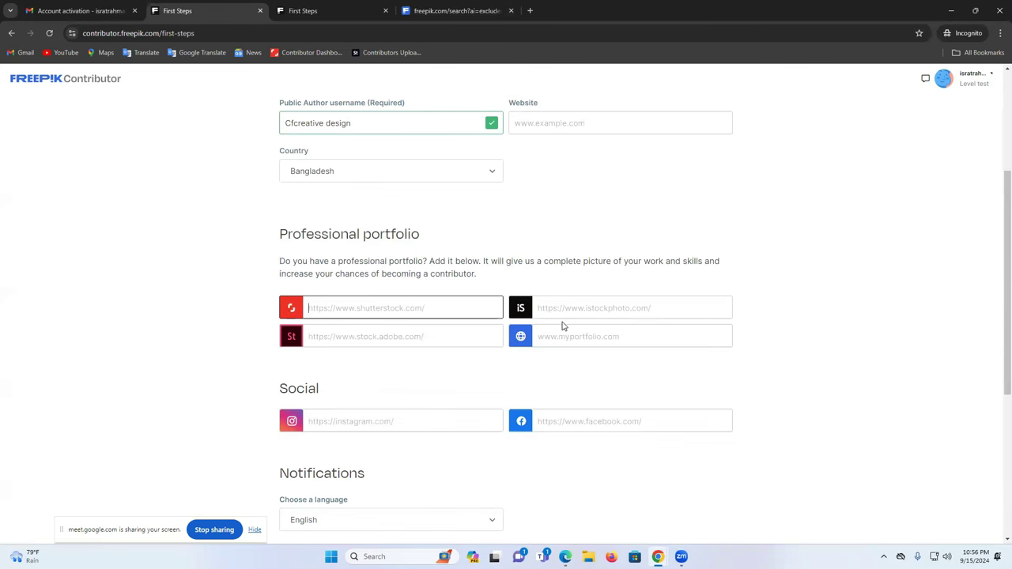
pyautogui.scroll(-1, 563, 326)
pyautogui.doubleClick(295, 337)
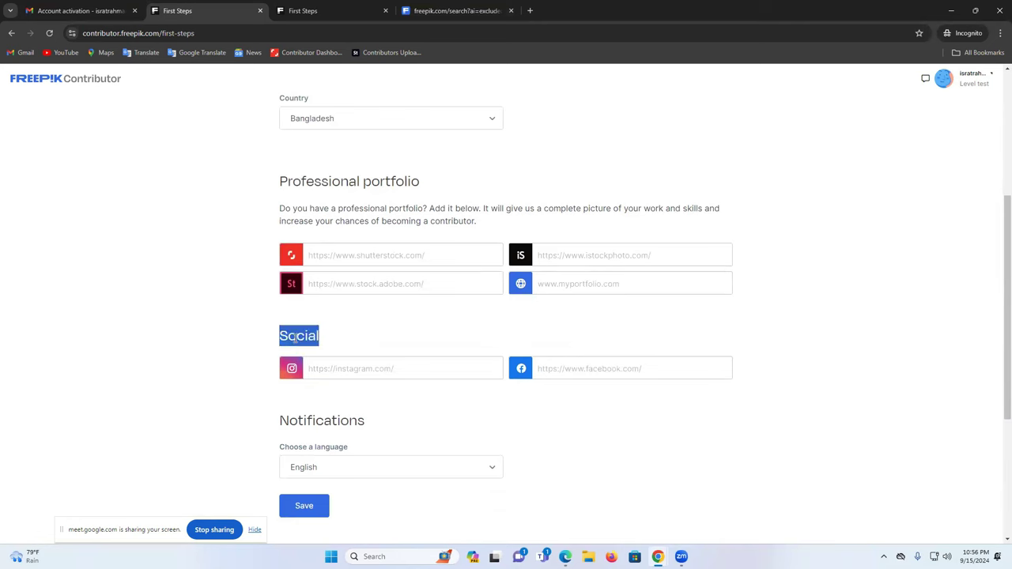
pyautogui.doubleClick(302, 336)
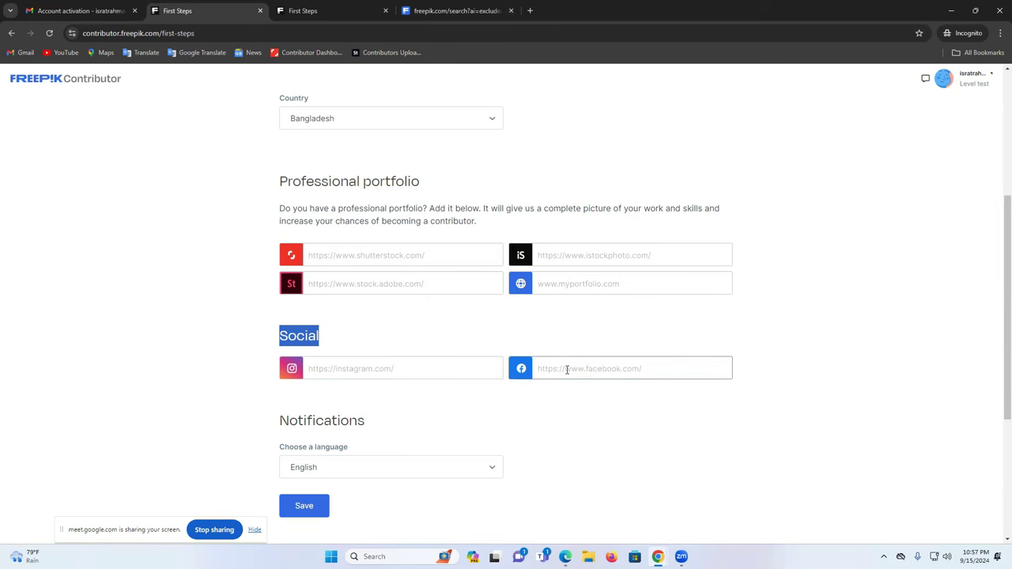
pyautogui.scroll(-2, 567, 369)
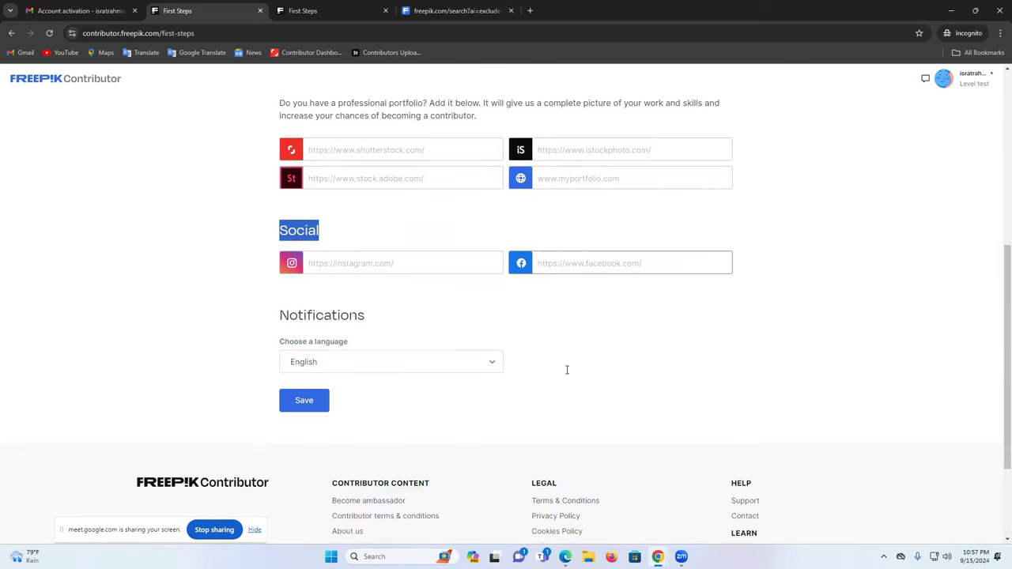
pyautogui.scroll(1, 561, 360)
pyautogui.click(428, 10)
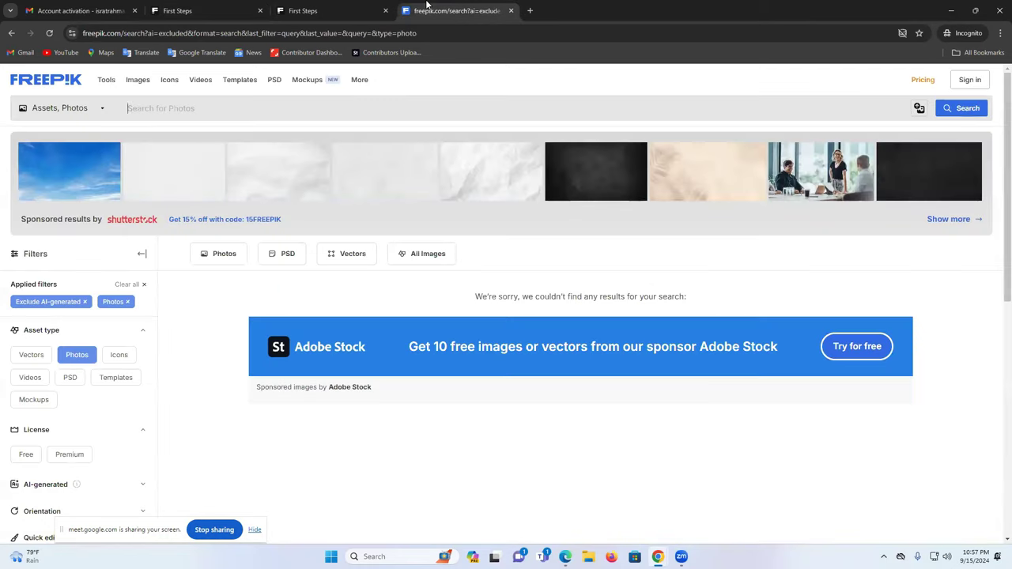
# Visit the mosque photo author's portfolio, then go back and close the photo details.
pyautogui.moveTo(655, 557)
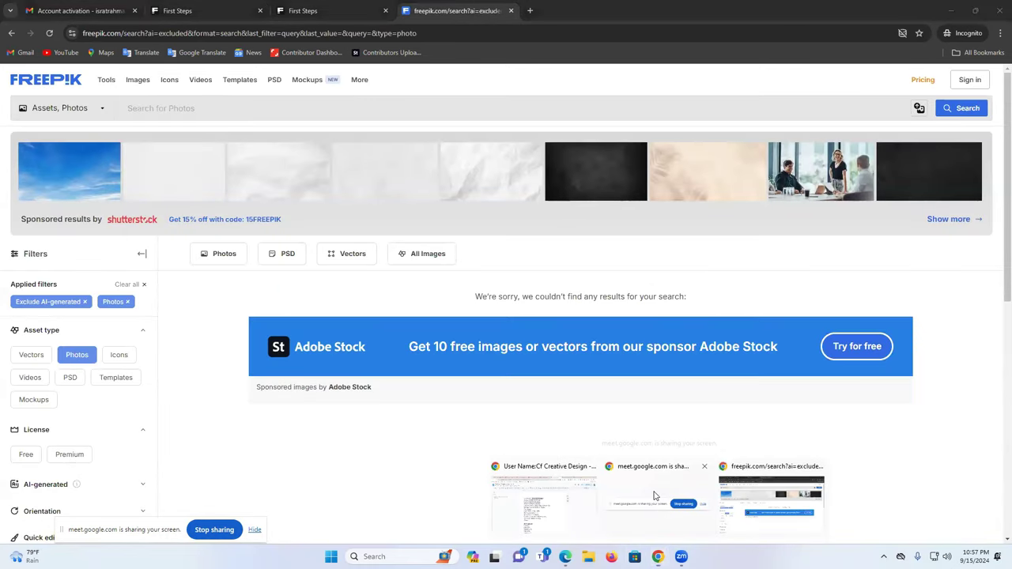
pyautogui.click(549, 500)
pyautogui.click(734, 6)
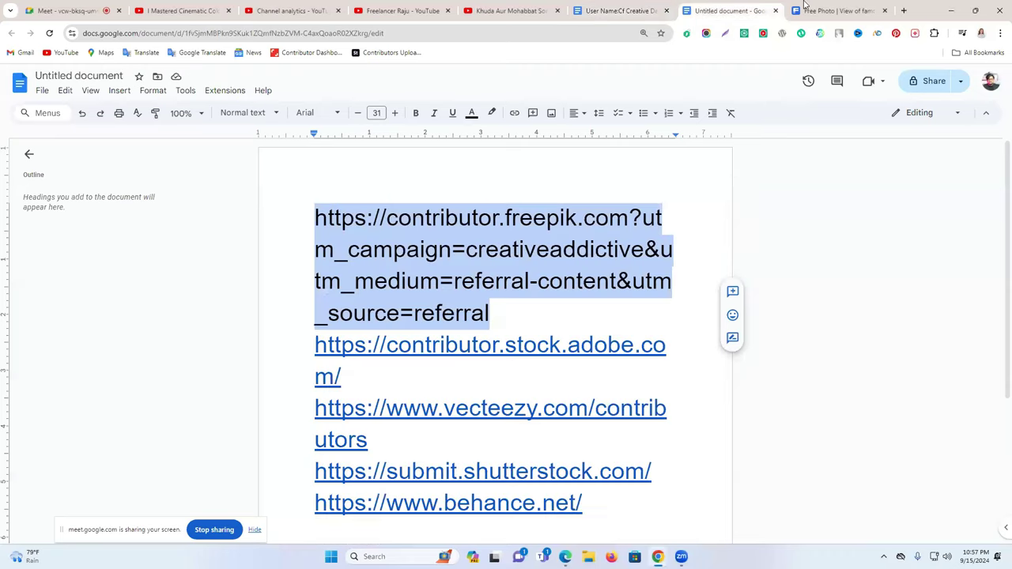
pyautogui.click(804, 7)
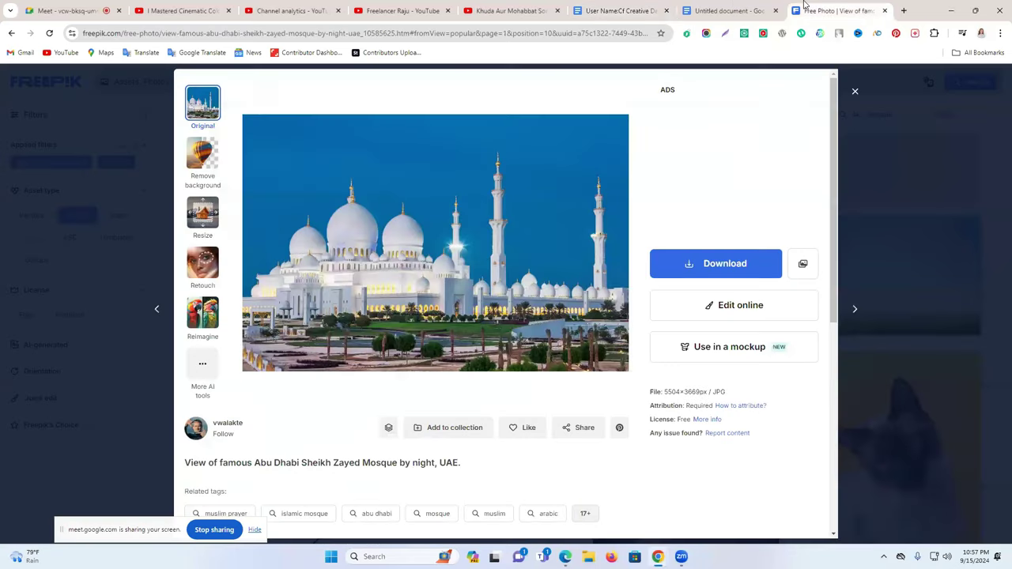
pyautogui.click(238, 424)
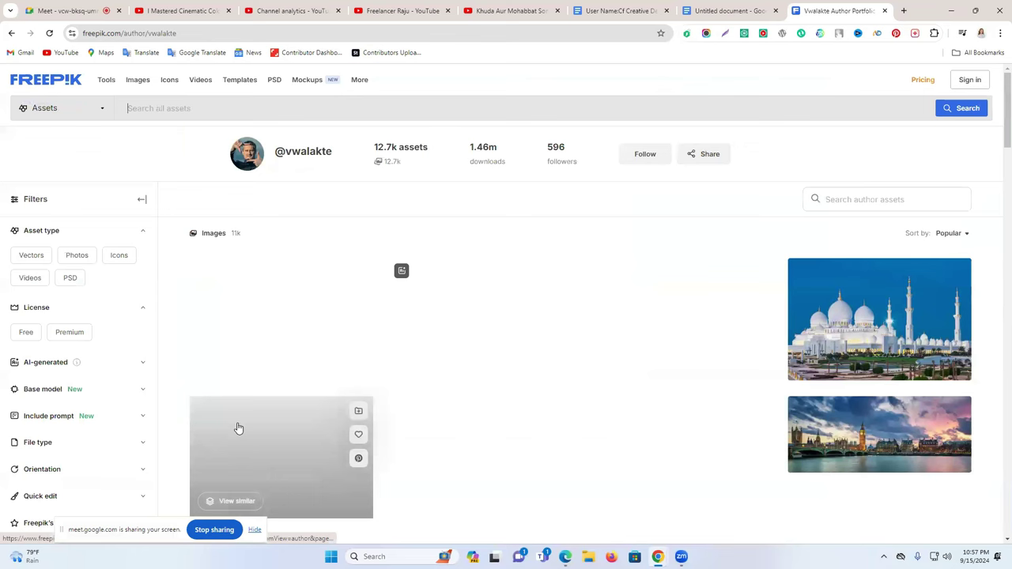
pyautogui.click(11, 33)
pyautogui.click(855, 90)
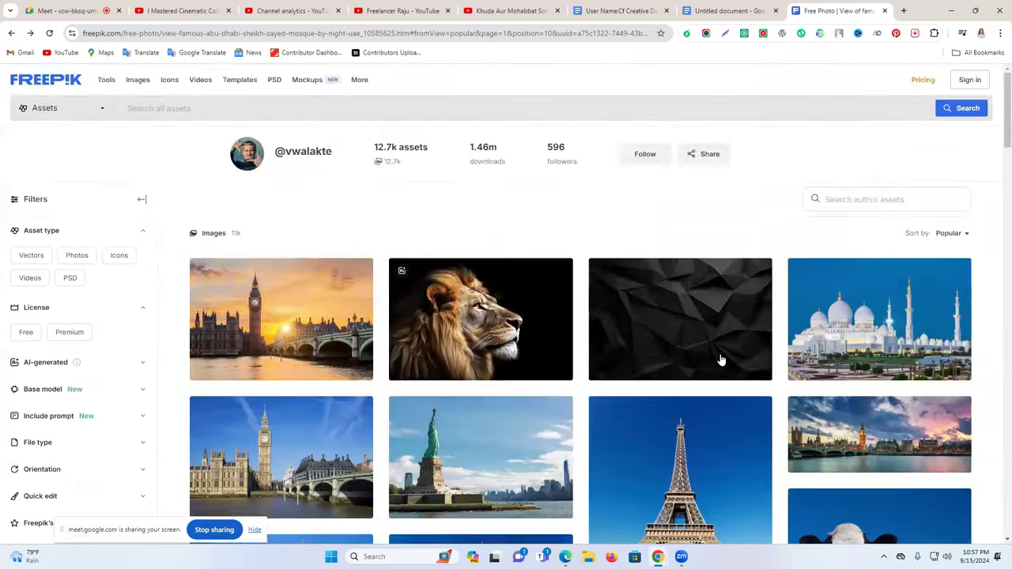
# Rerun the search limited to Photos and close the iStock ad pop-up.
pyautogui.scroll(-3, 719, 357)
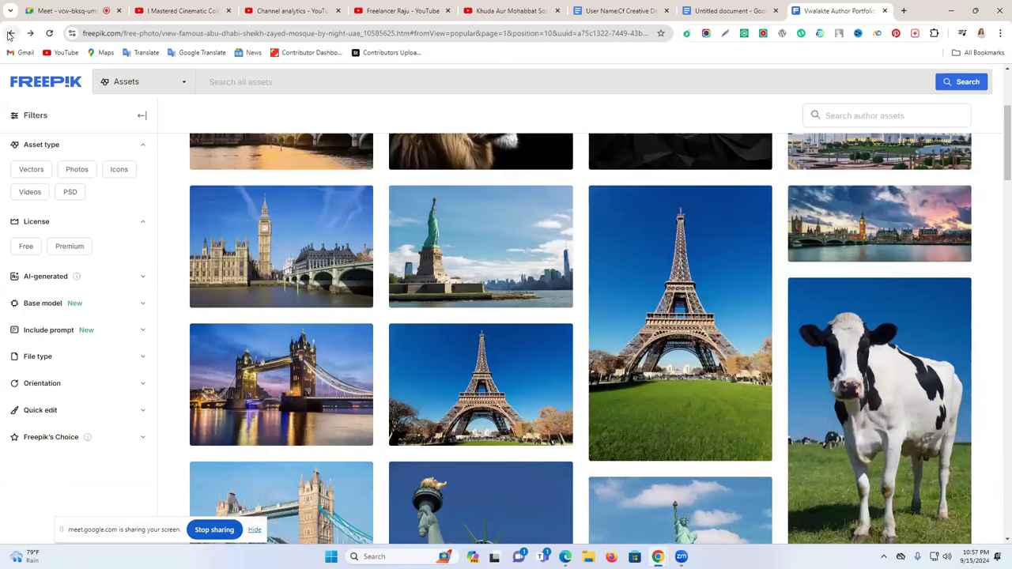
pyautogui.scroll(-1, 173, 150)
pyautogui.scroll(-5, 114, 96)
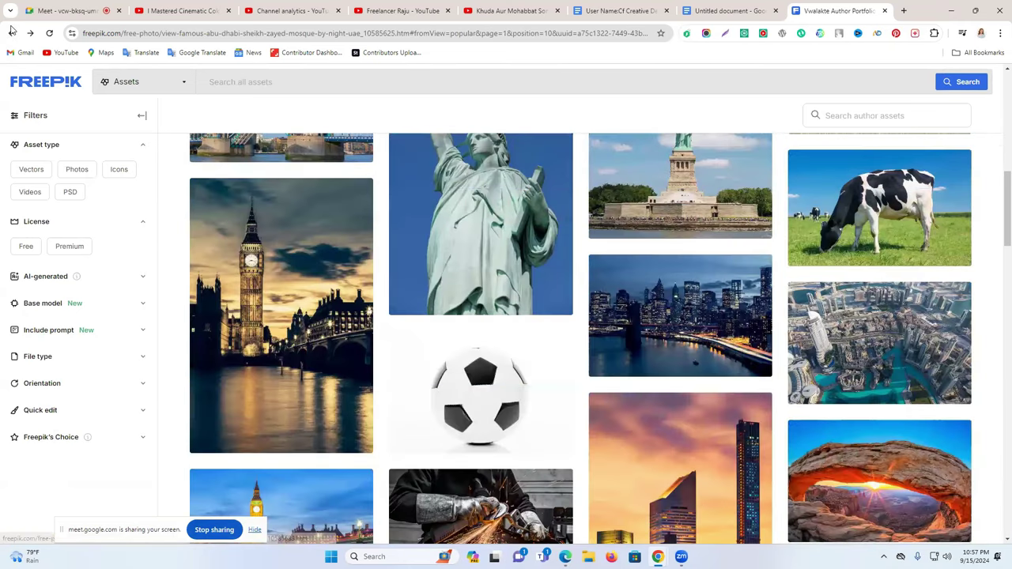
pyautogui.click(11, 33)
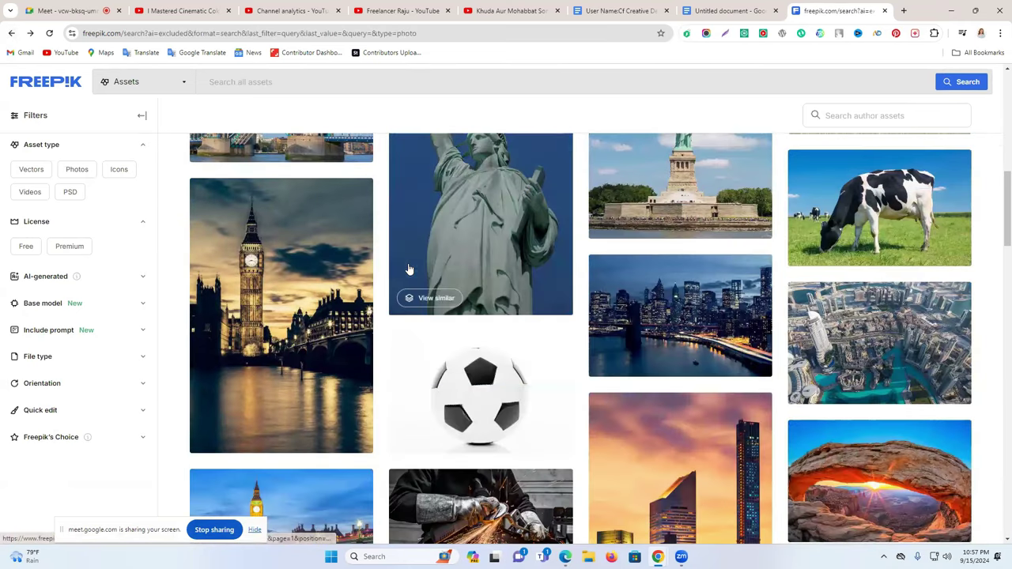
pyautogui.click(132, 162)
pyautogui.click(967, 83)
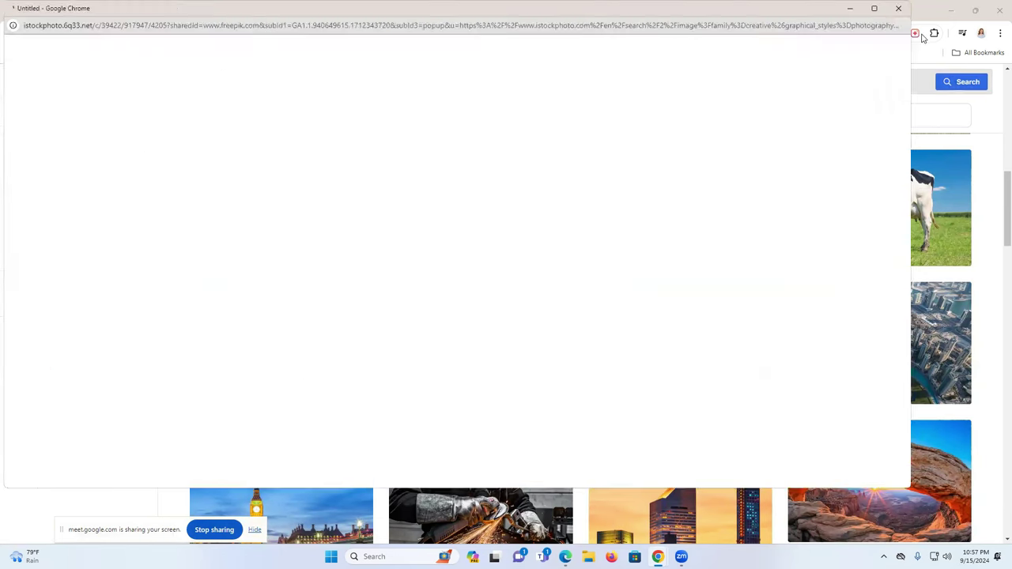
pyautogui.click(904, 11)
# Preview the red and black brush-stroke photo and move to the next results page.
pyautogui.scroll(-15, 454, 245)
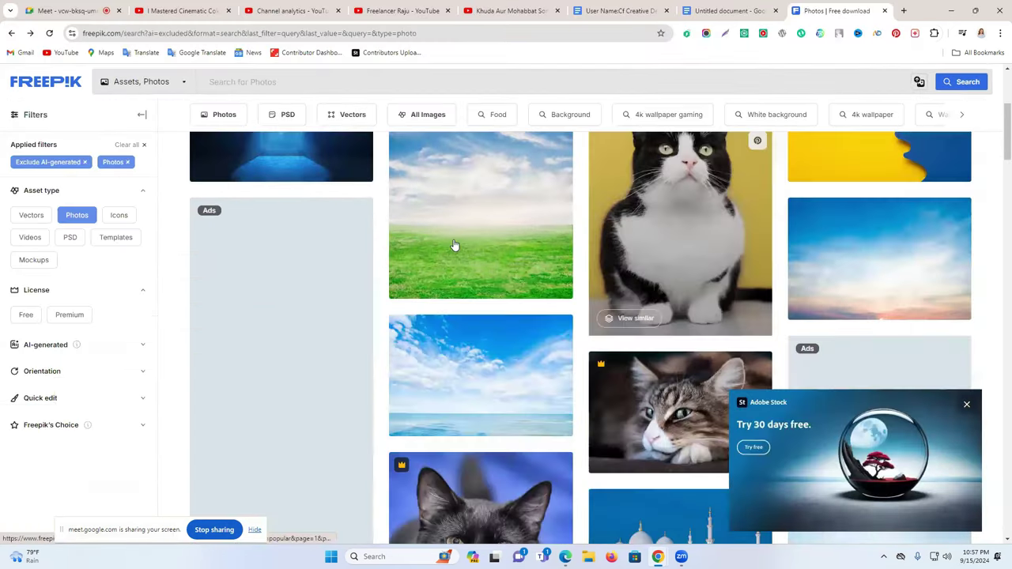
pyautogui.scroll(-15, 439, 240)
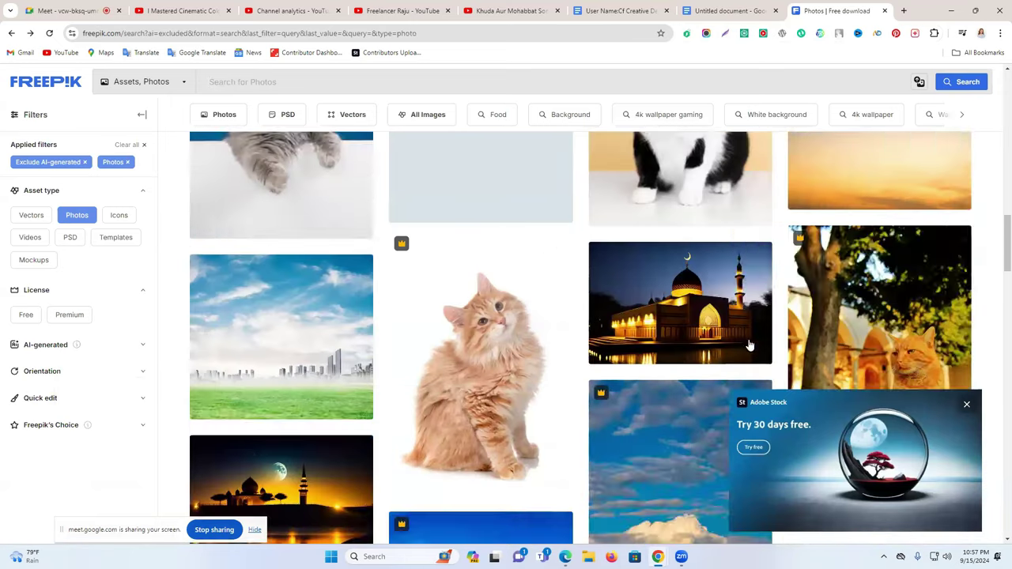
pyautogui.scroll(-1, 620, 331)
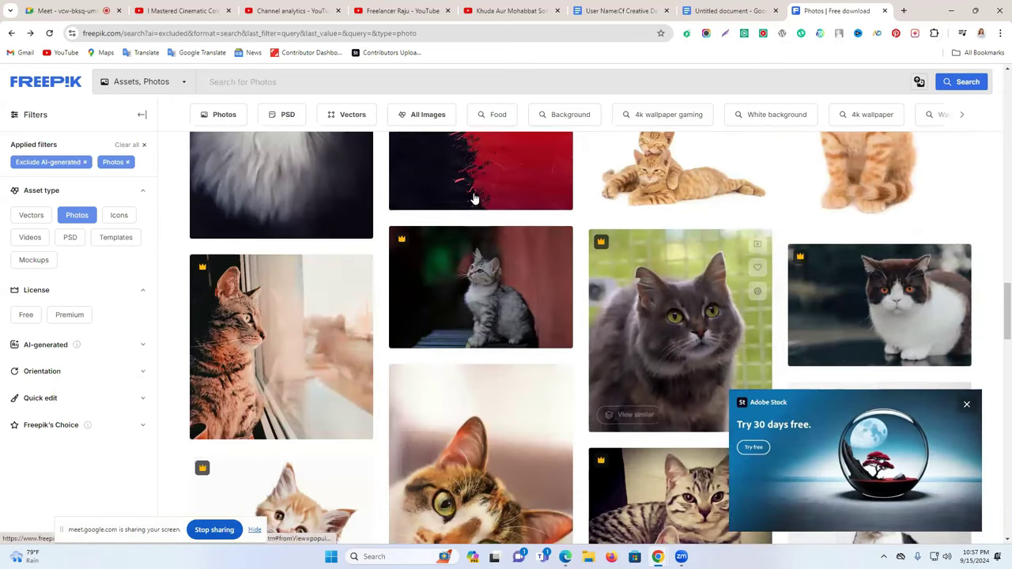
pyautogui.click(475, 199)
pyautogui.click(855, 90)
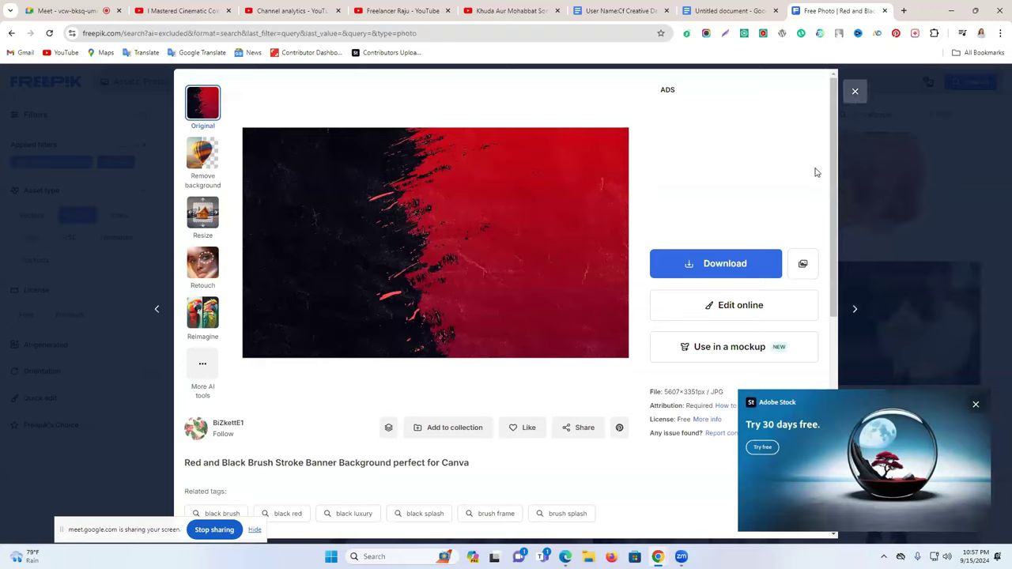
pyautogui.scroll(-15, 714, 293)
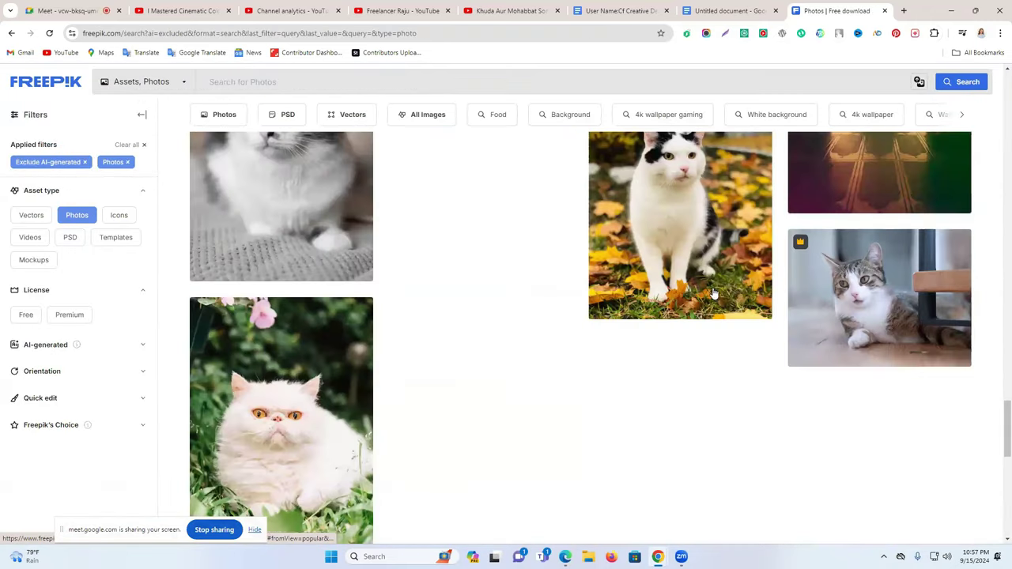
pyautogui.click(553, 295)
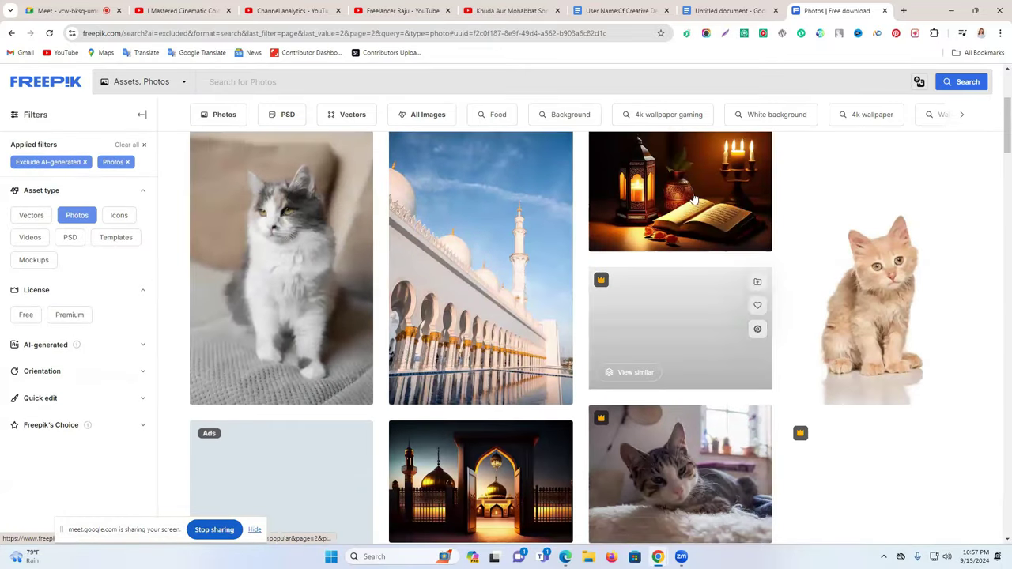
# Open the Ramadan lamp photo's author Sketchepedia in a new tab, noting 50.9k assets and 15.51m downloads.
pyautogui.click(693, 193)
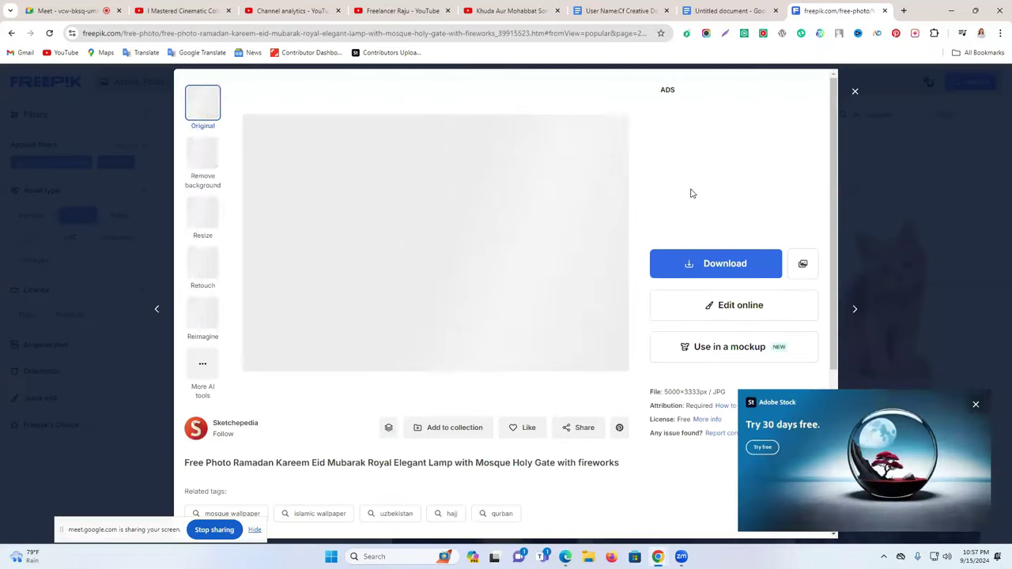
pyautogui.rightClick(224, 421)
pyautogui.click(279, 294)
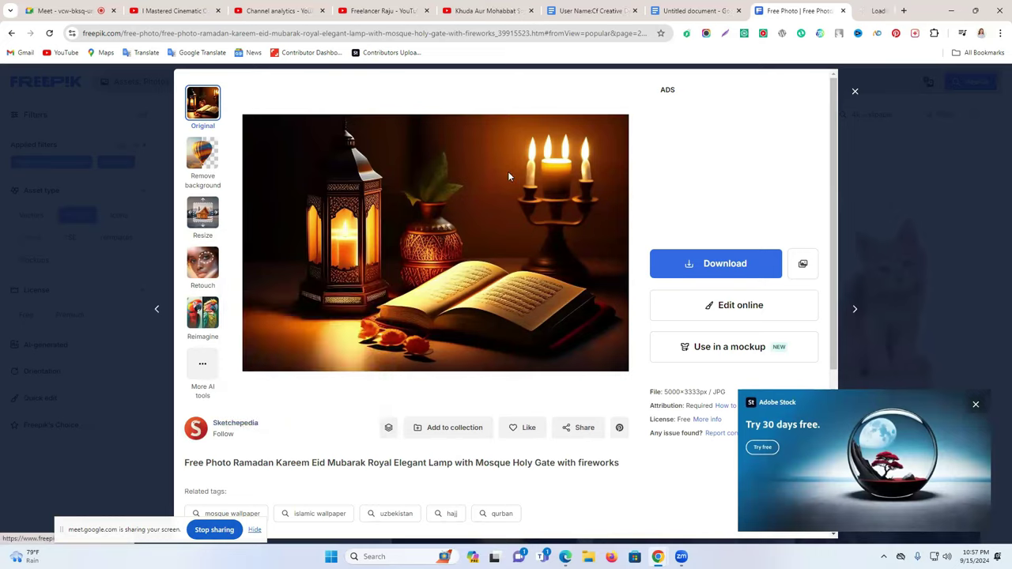
pyautogui.hotkey('ctrl', 'Tab')
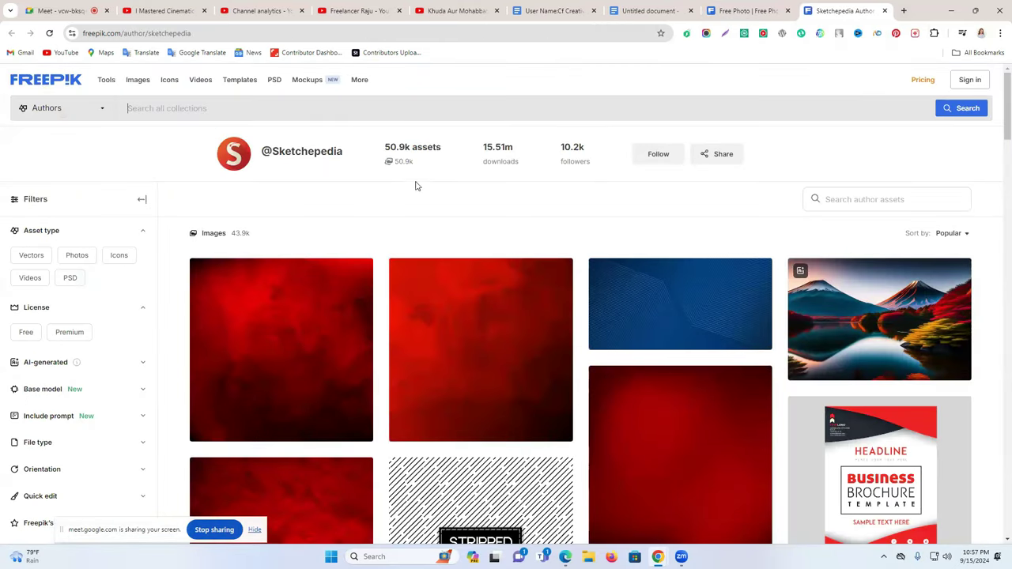
pyautogui.moveTo(387, 147); pyautogui.dragTo(406, 147)
pyautogui.moveTo(483, 147); pyautogui.dragTo(495, 150)
pyautogui.click(885, 11)
# Open the abstract splash photo's author maniacvector in a new tab, noting 1.11m downloads.
pyautogui.click(756, 8)
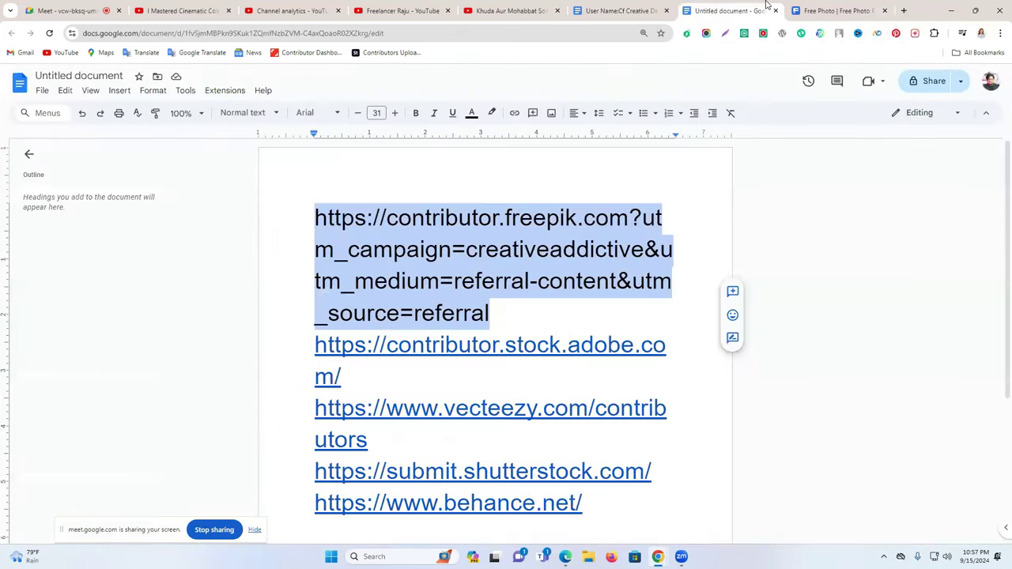
pyautogui.click(811, 6)
pyautogui.scroll(-1, 841, 242)
pyautogui.click(855, 90)
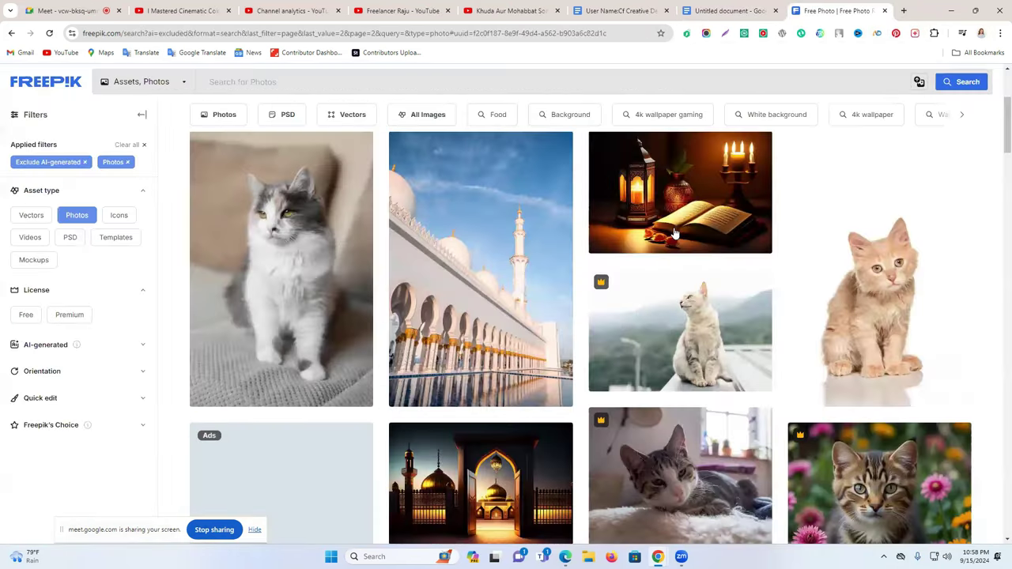
pyautogui.scroll(-5, 675, 234)
pyautogui.click(712, 198)
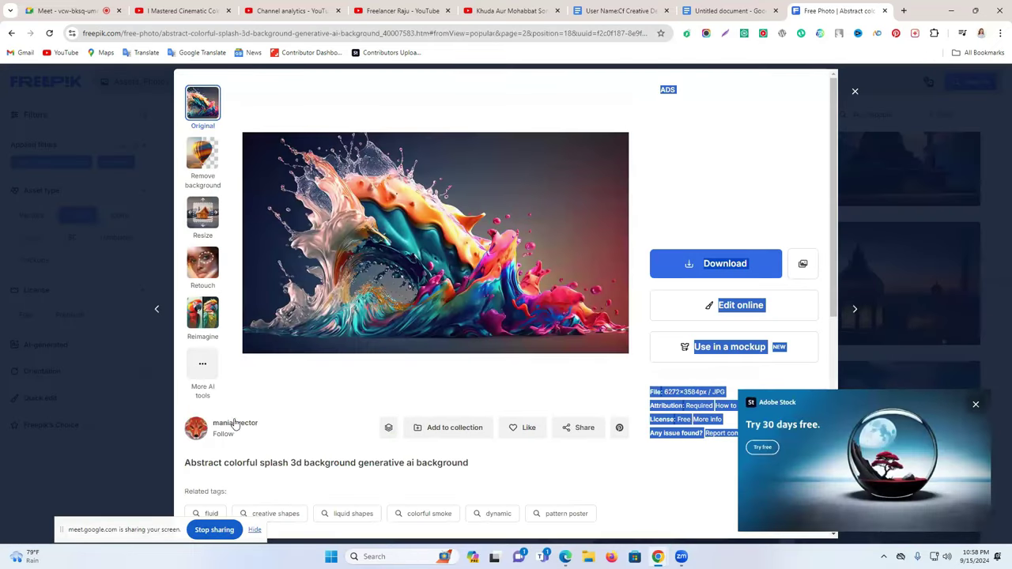
pyautogui.rightClick(251, 281)
pyautogui.click(366, 263)
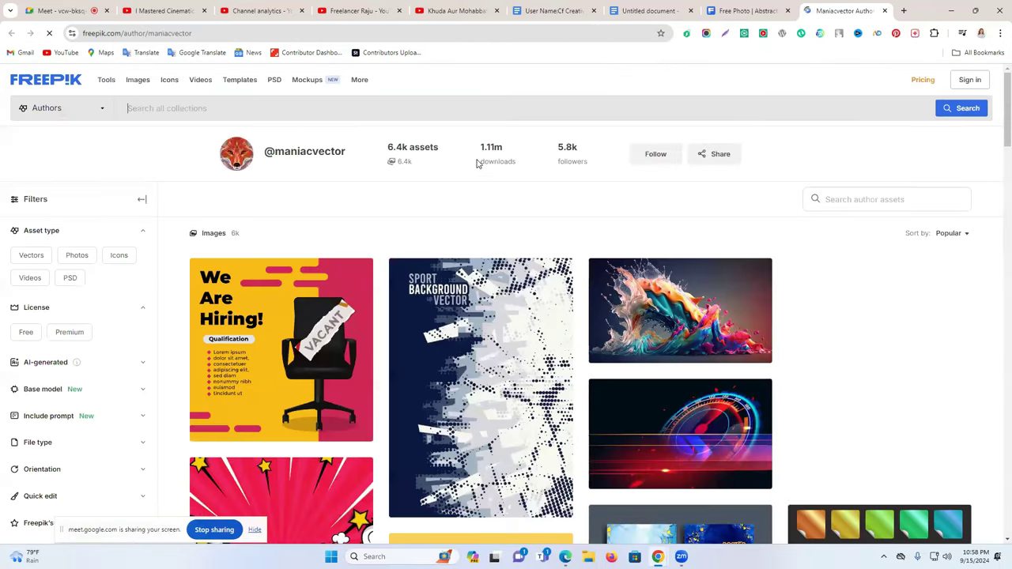
pyautogui.doubleClick(491, 147)
# Return to the photo results and advance to page 3.
pyautogui.click(747, 11)
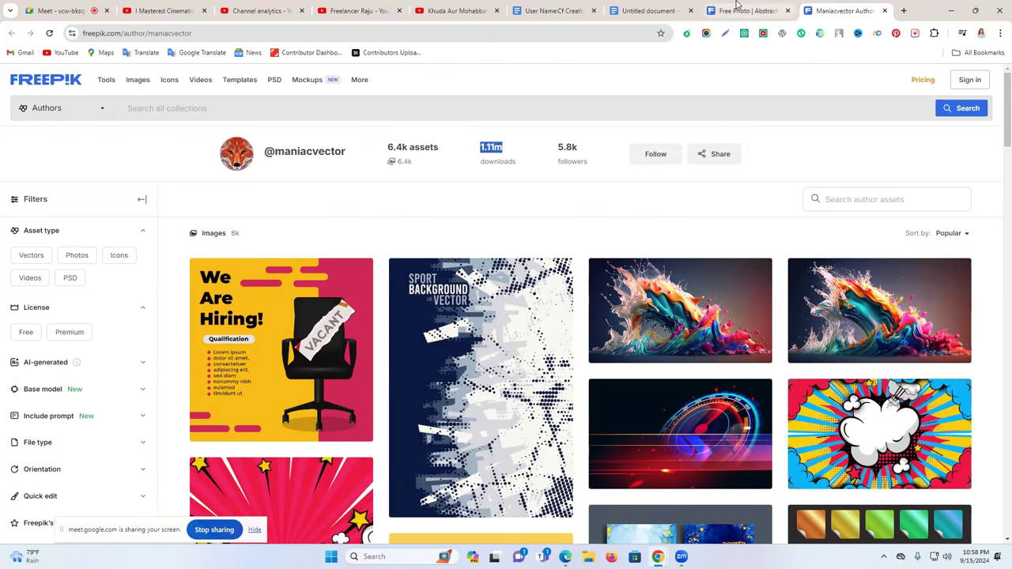
pyautogui.click(855, 90)
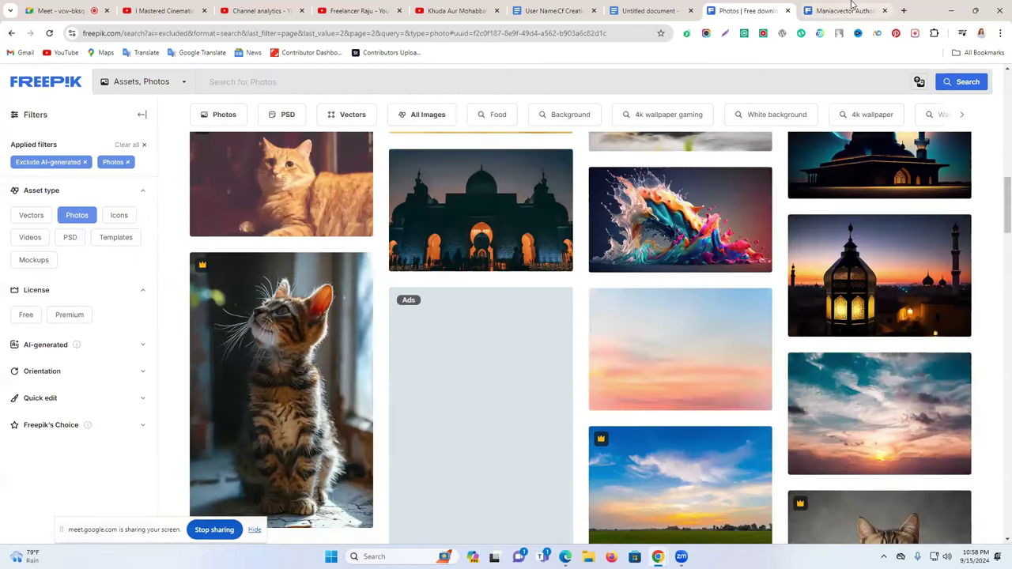
pyautogui.click(851, 7)
pyautogui.click(776, 7)
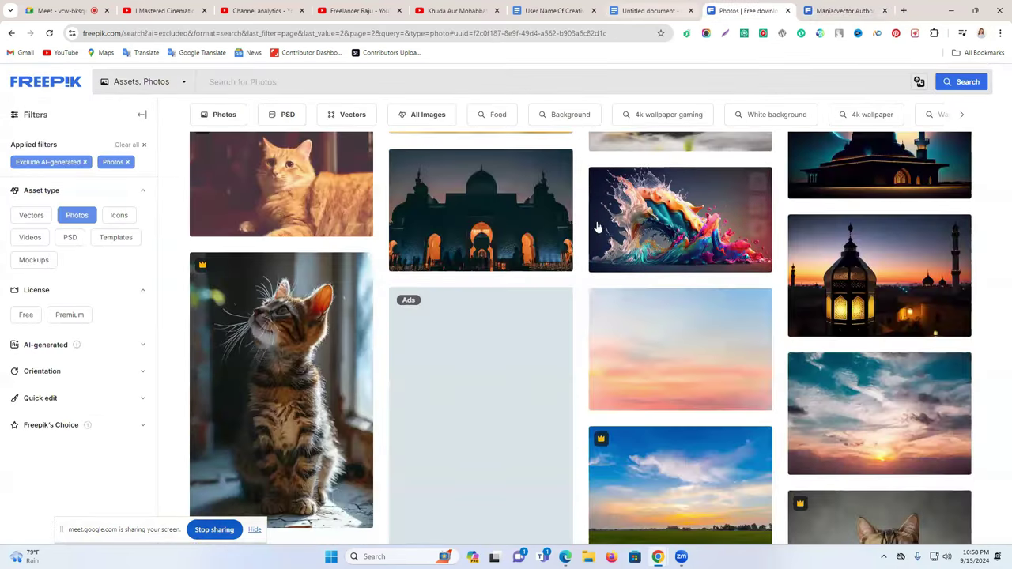
pyautogui.scroll(-10, 597, 227)
pyautogui.scroll(-15, 597, 227)
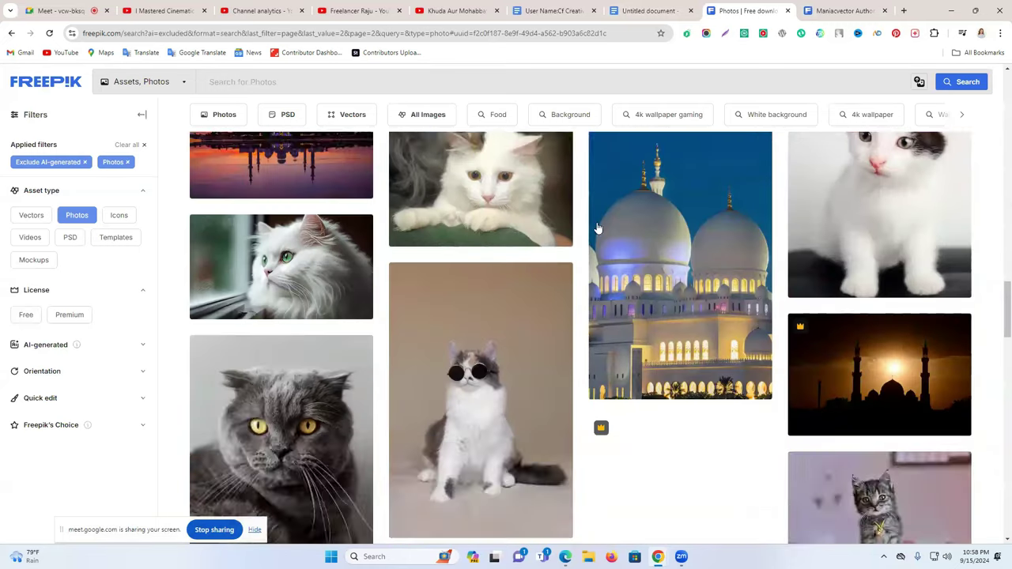
pyautogui.scroll(-3, 598, 227)
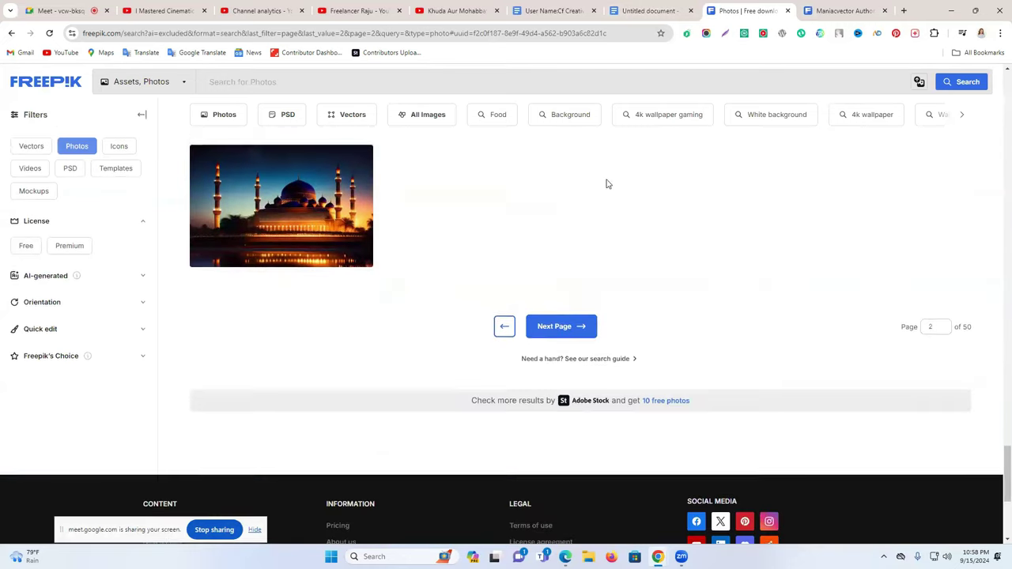
pyautogui.click(563, 317)
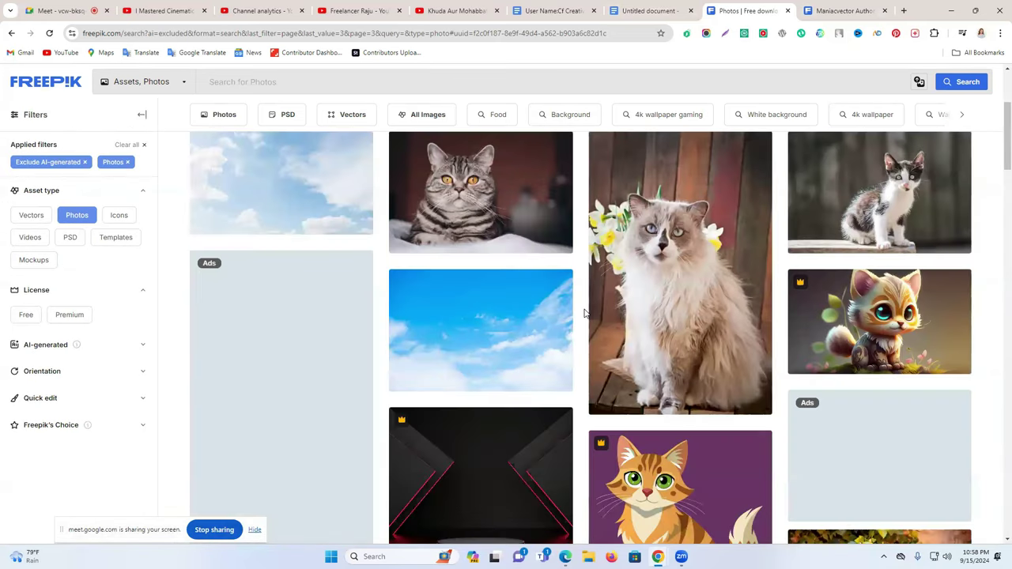
pyautogui.scroll(-10, 584, 314)
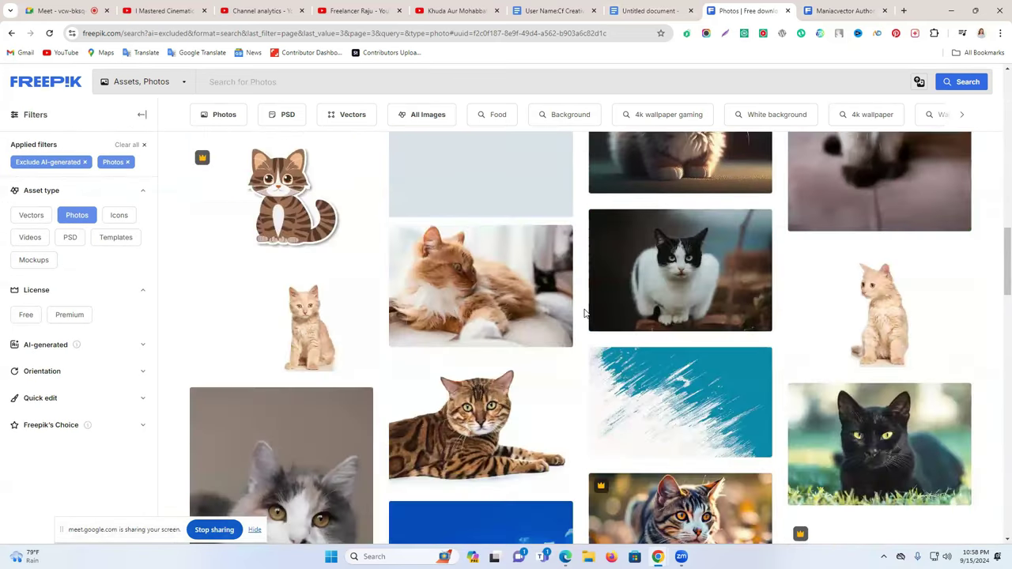
# Browse the photo results, previewing a fluffy cat photo, then open the product design wallpaper photo.
pyautogui.scroll(-2, 583, 314)
pyautogui.scroll(-3, 583, 314)
pyautogui.click(515, 267)
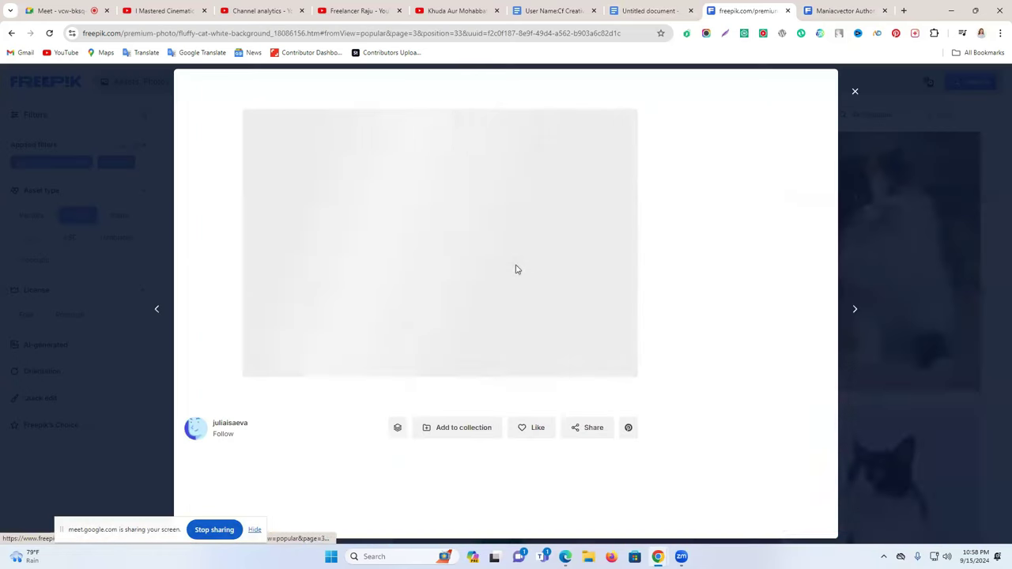
pyautogui.click(855, 90)
pyautogui.scroll(-3, 693, 261)
pyautogui.click(688, 234)
# Open the wallpaper photo's author profile in a new tab, view it, then close it and the photo details.
pyautogui.rightClick(263, 489)
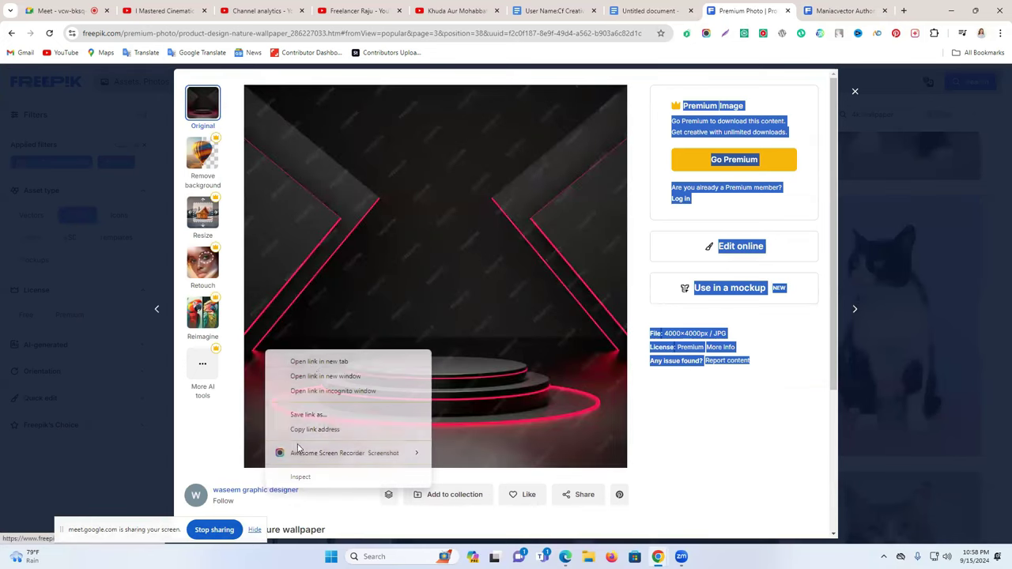
pyautogui.click(316, 364)
pyautogui.click(779, 12)
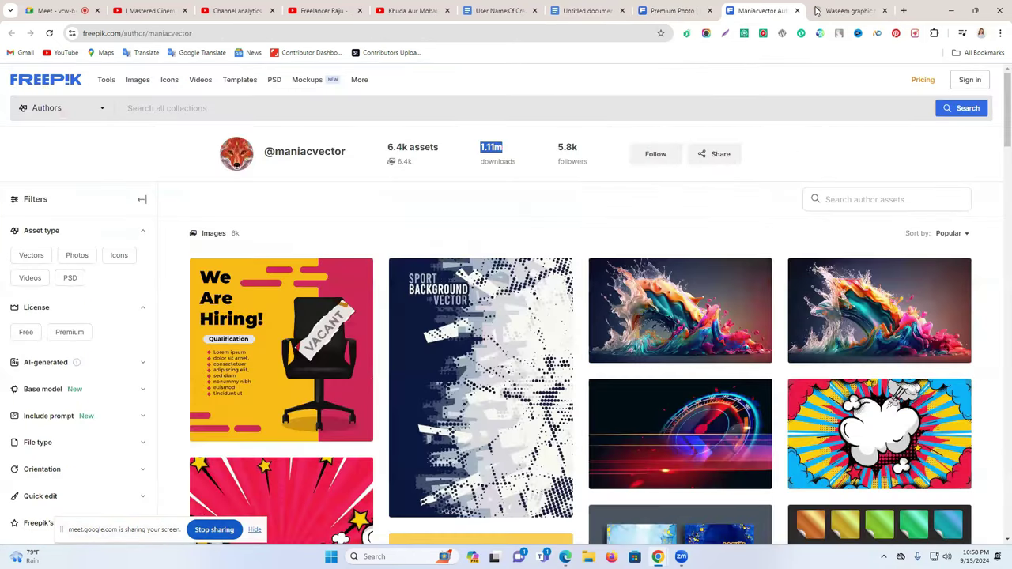
pyautogui.click(817, 10)
pyautogui.click(885, 11)
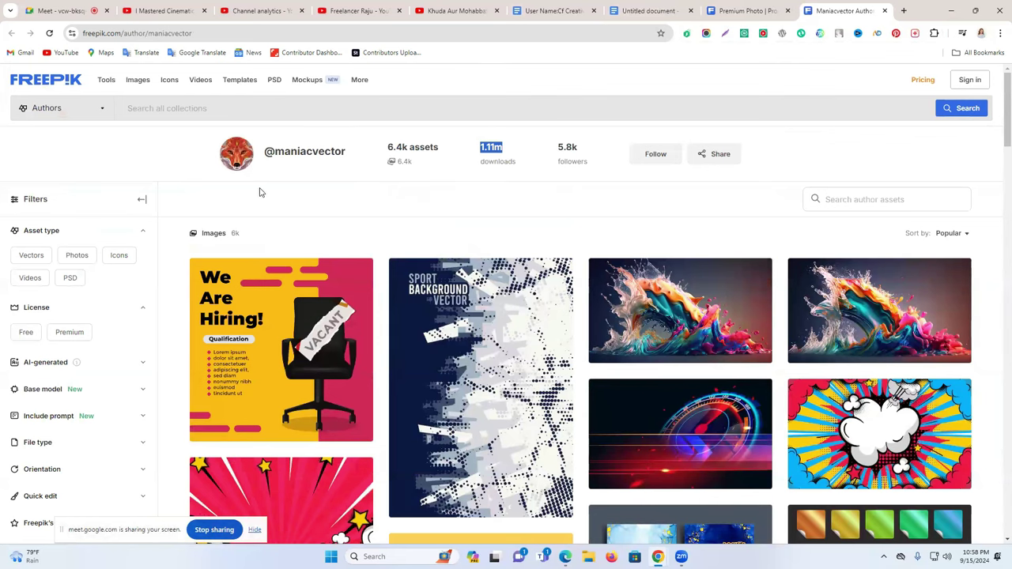
pyautogui.click(730, 6)
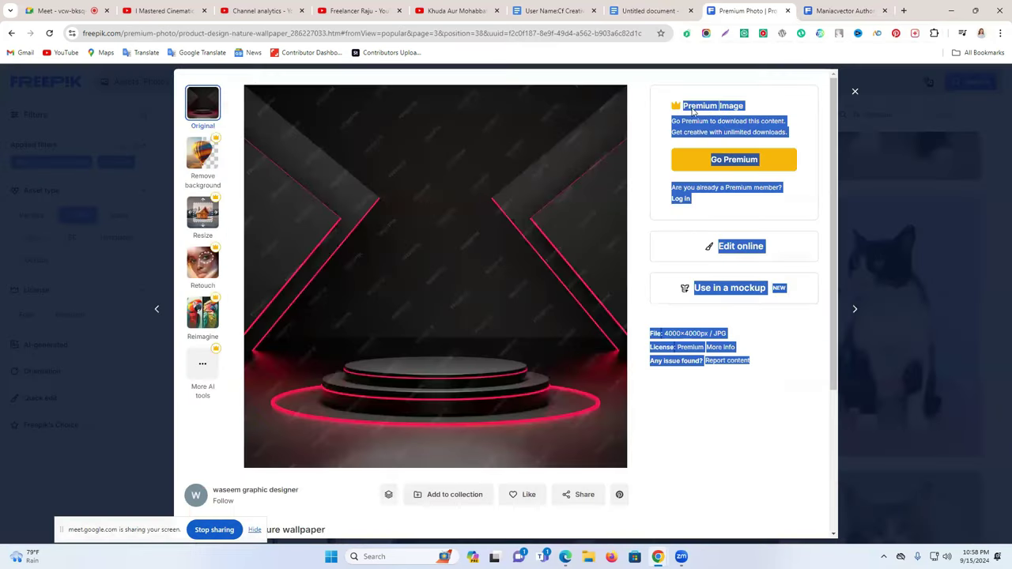
pyautogui.click(854, 91)
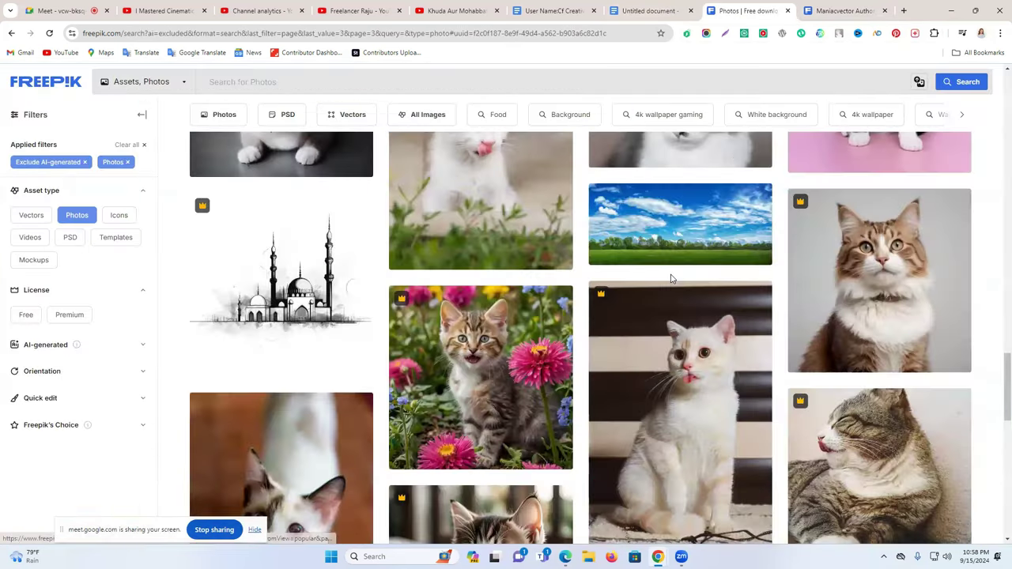
# Load the next results page, open the ginger kitten photo's wirestock profile in a new tab, and dismiss the sign-in prompt.
pyautogui.scroll(-10, 671, 278)
pyautogui.click(621, 391)
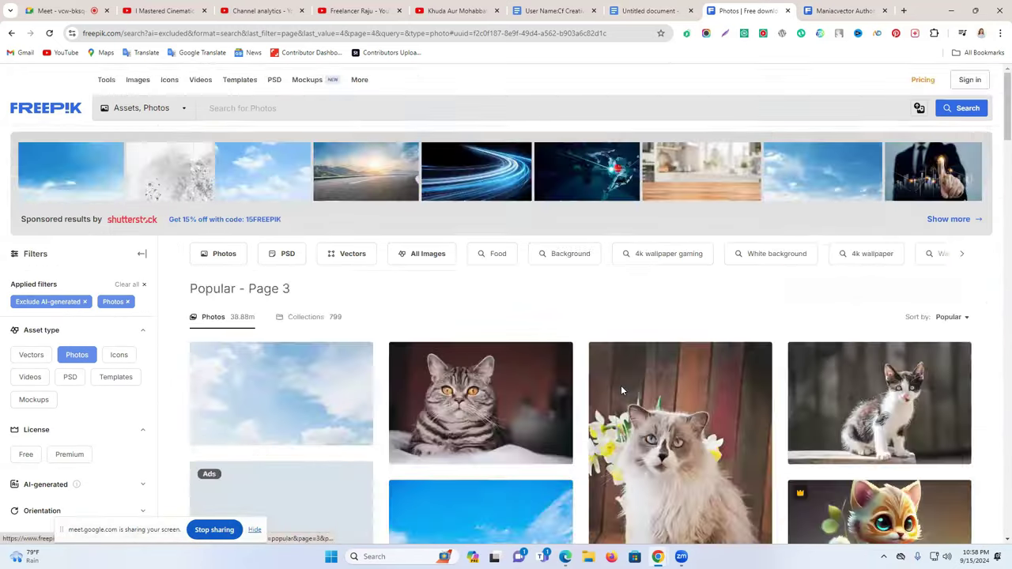
pyautogui.scroll(-15, 622, 390)
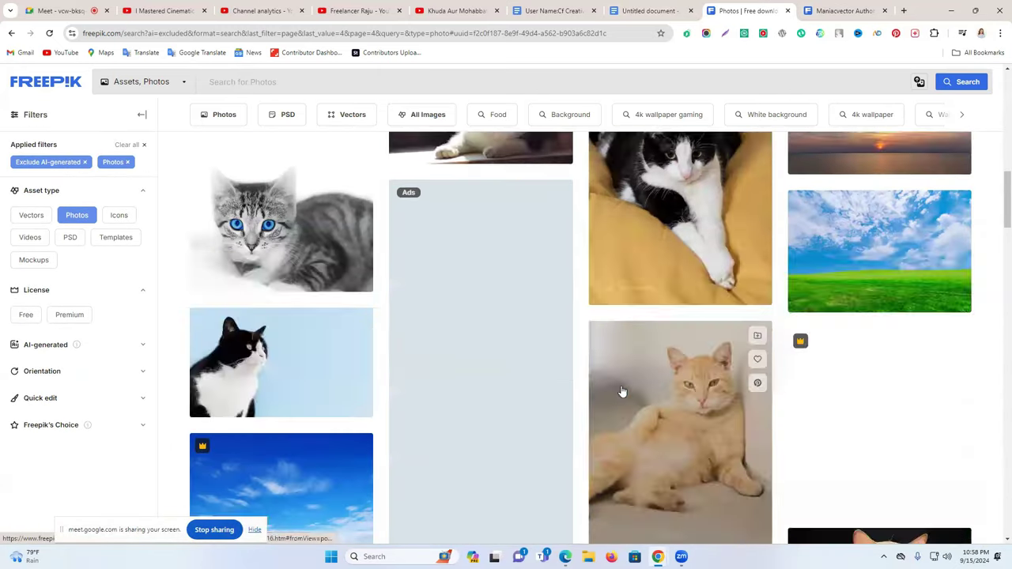
pyautogui.scroll(-5, 622, 391)
pyautogui.click(685, 292)
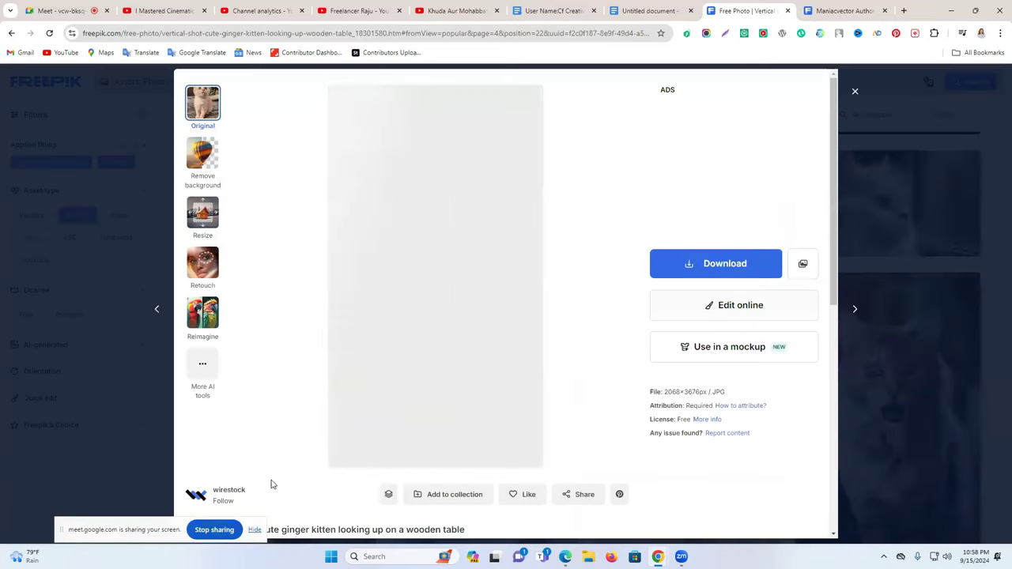
pyautogui.rightClick(225, 493)
pyautogui.click(302, 361)
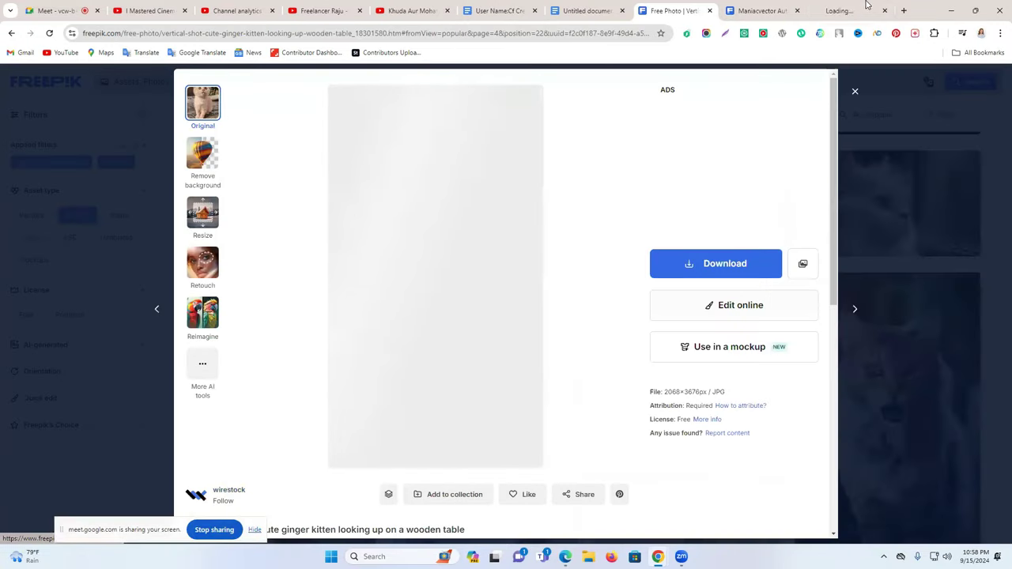
pyautogui.click(866, 7)
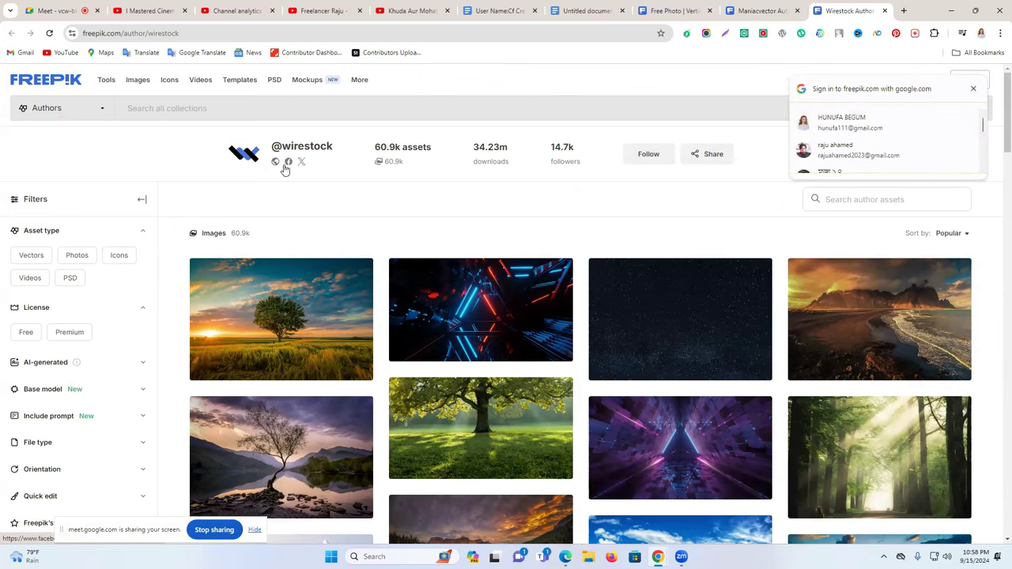
pyautogui.click(973, 89)
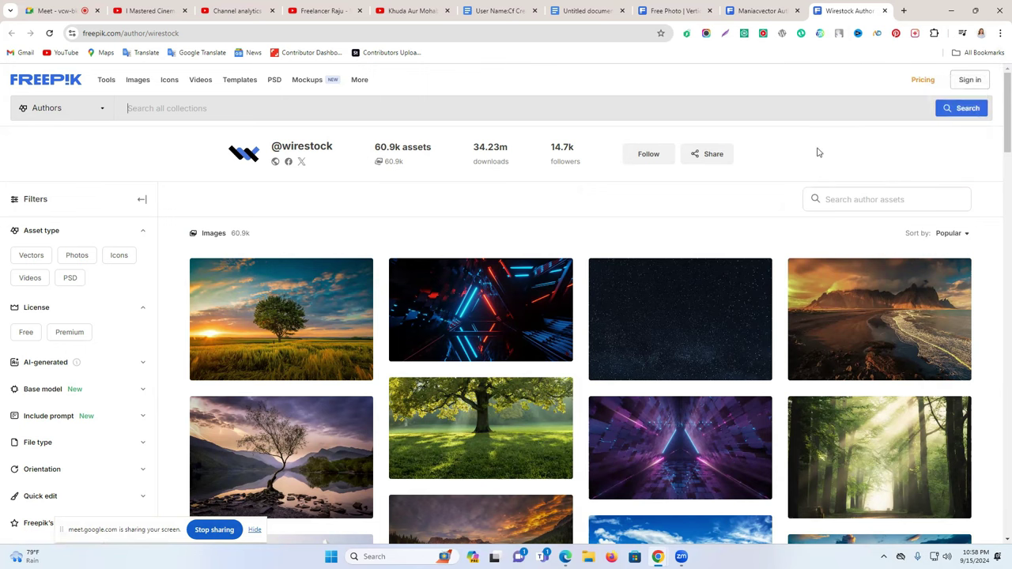
# Scroll through the wirestock gallery and highlight its 60 assets and 34 downloads counts.
pyautogui.scroll(-2, 770, 174)
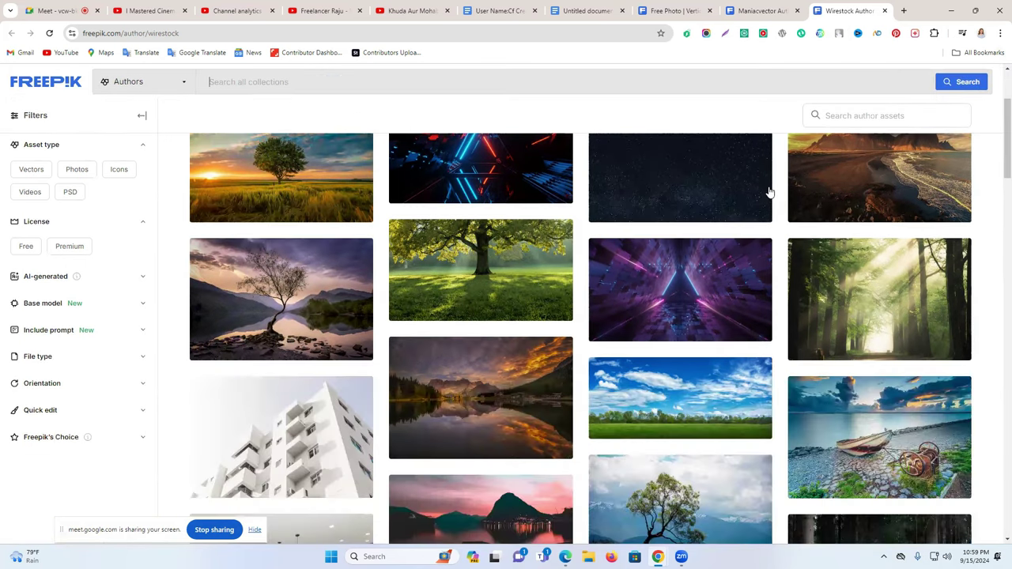
pyautogui.scroll(1, 498, 234)
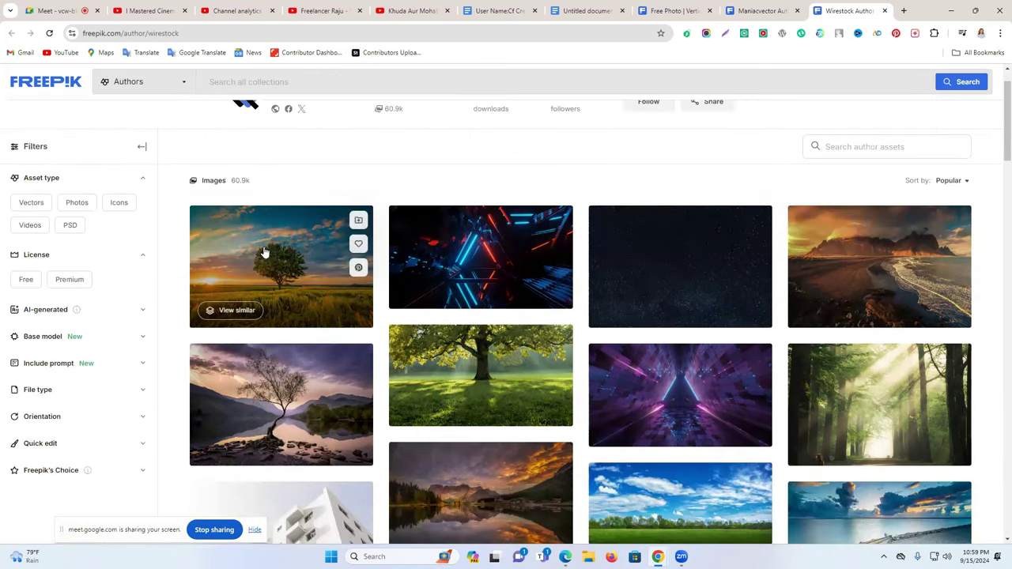
pyautogui.scroll(-3, 624, 291)
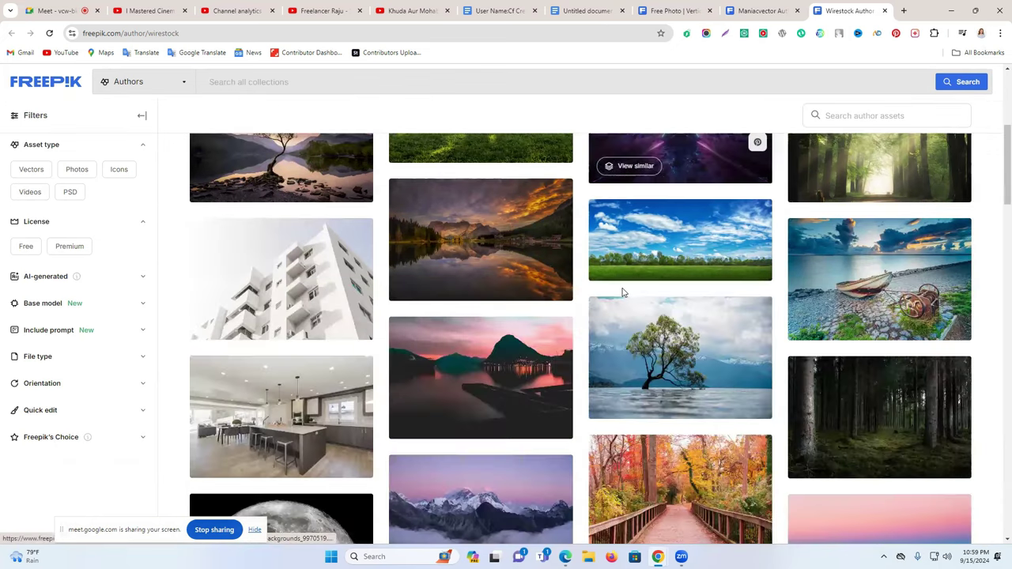
pyautogui.scroll(-3, 512, 280)
pyautogui.scroll(-3, 719, 246)
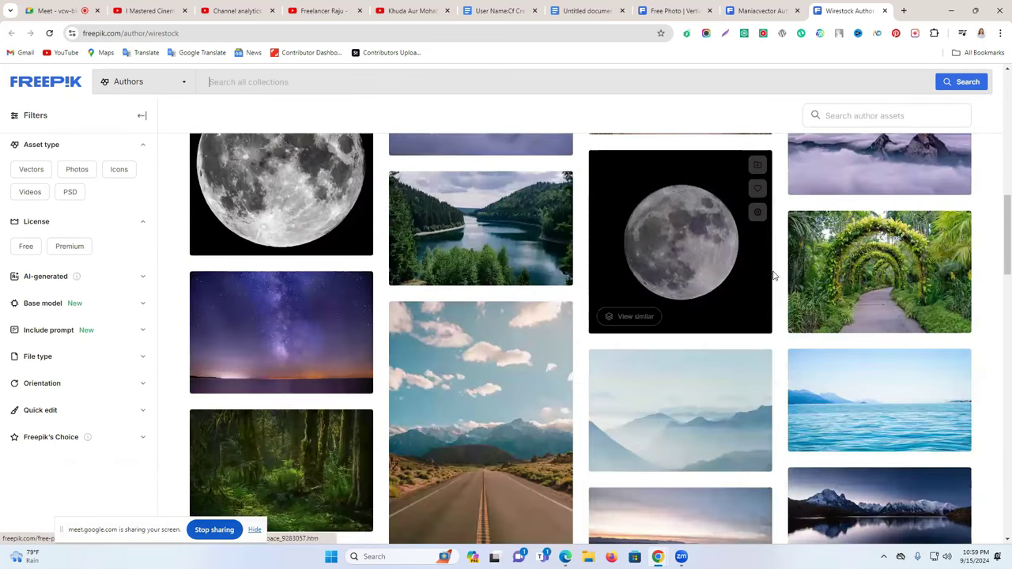
pyautogui.scroll(-3, 864, 264)
pyautogui.scroll(-3, 703, 284)
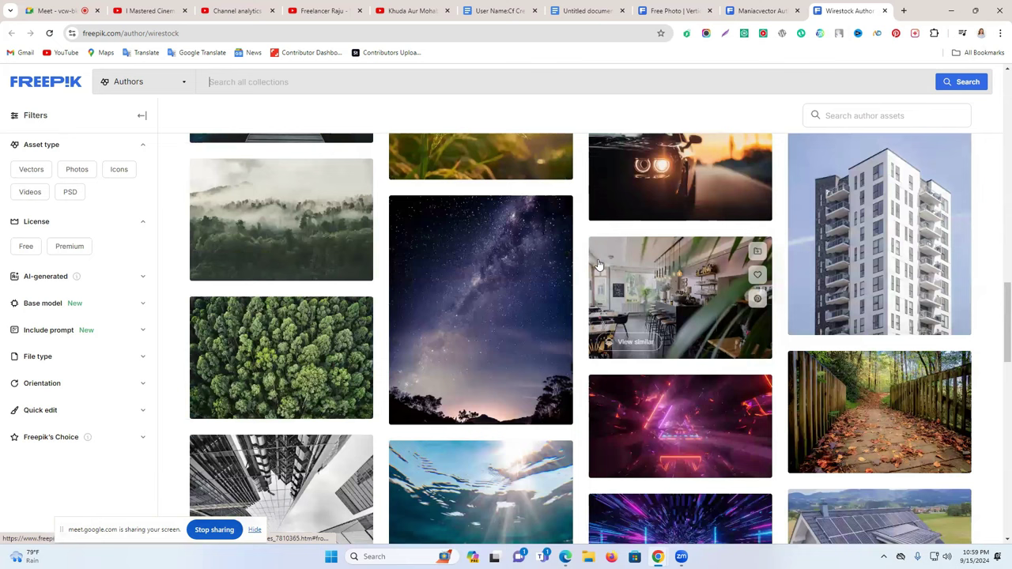
pyautogui.scroll(4, 689, 262)
pyautogui.scroll(10, 688, 256)
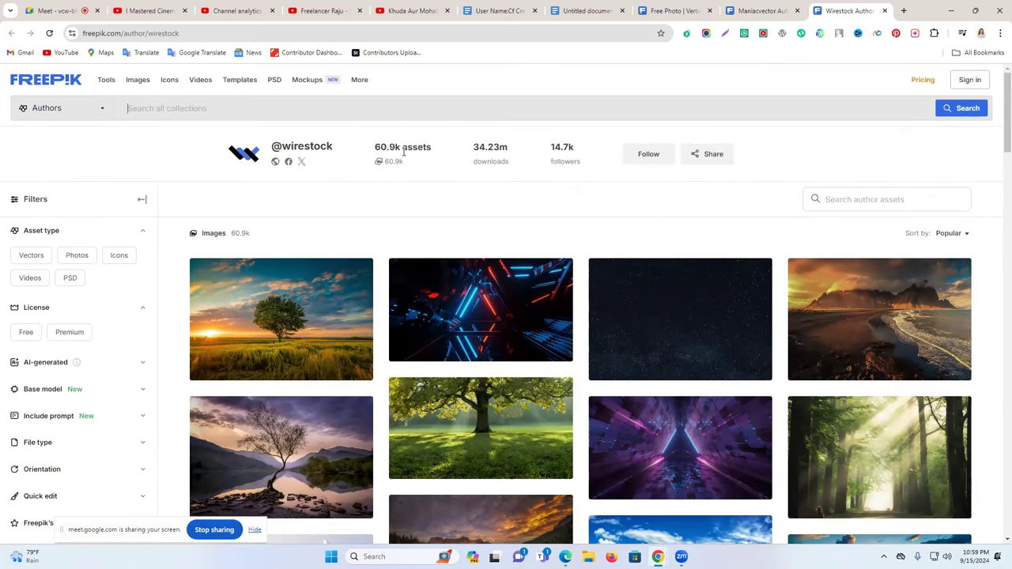
pyautogui.moveTo(385, 147); pyautogui.dragTo(371, 150)
pyautogui.moveTo(486, 148); pyautogui.dragTo(473, 148)
# Close the wirestock tab and bring the incognito Freepik window to the front.
pyautogui.click(885, 10)
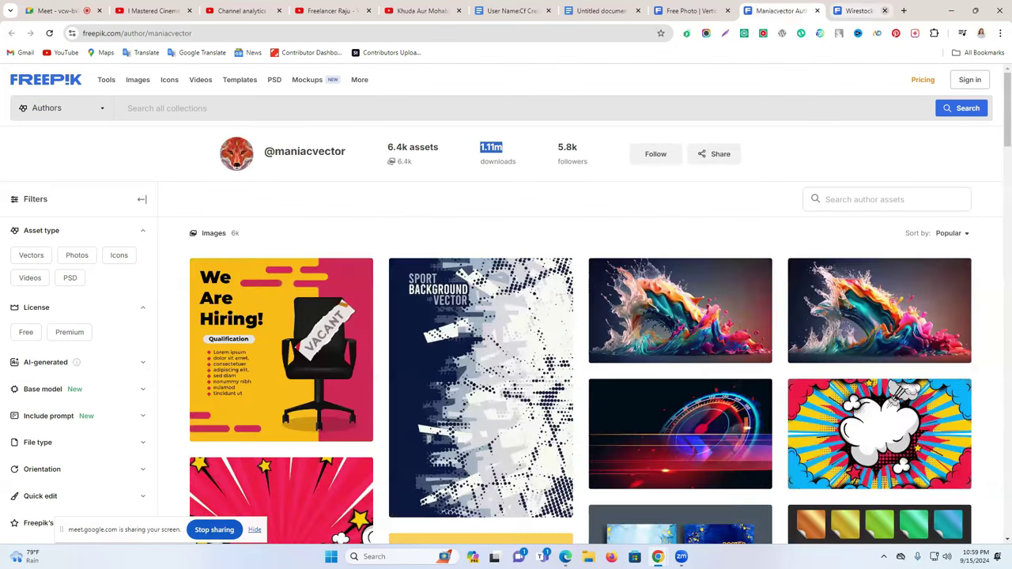
pyautogui.moveTo(658, 557)
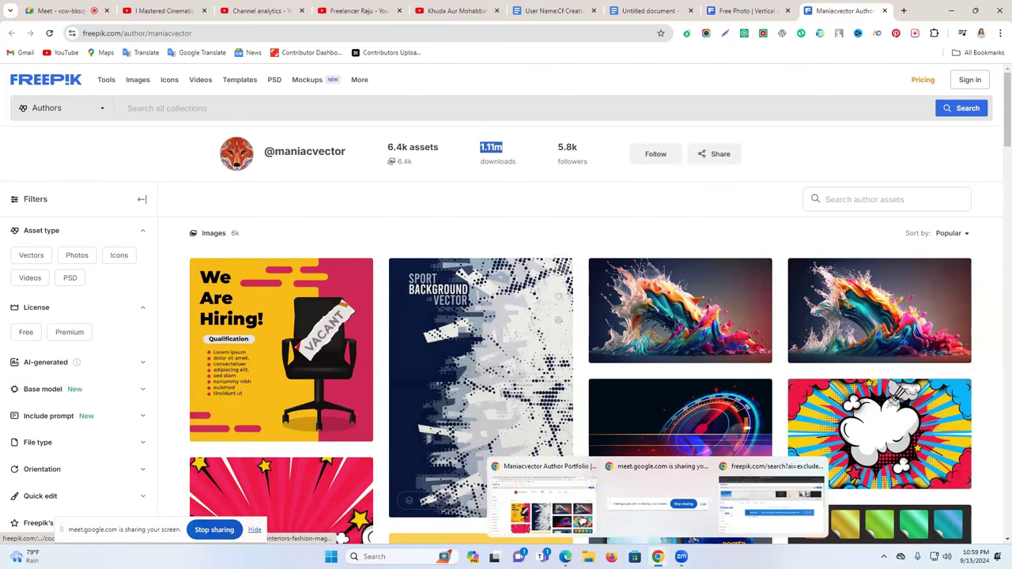
pyautogui.click(766, 533)
# Save the contributor profile form, reaching the 'Congratulations! You're almost ready' Welcome step.
pyautogui.click(316, 11)
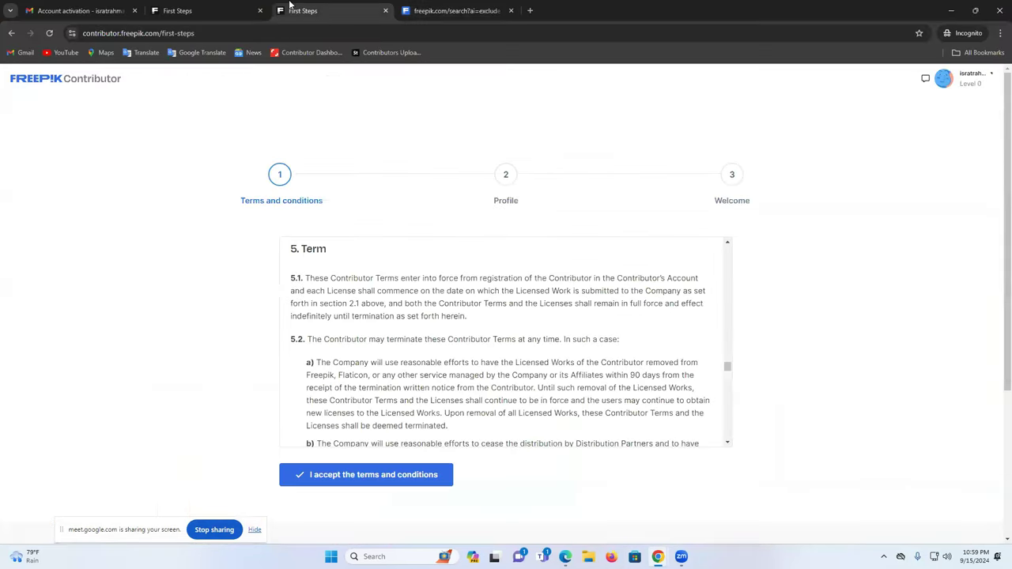
pyautogui.scroll(-3, 564, 315)
pyautogui.hotkey('ctrl', 'shift', 'Tab')
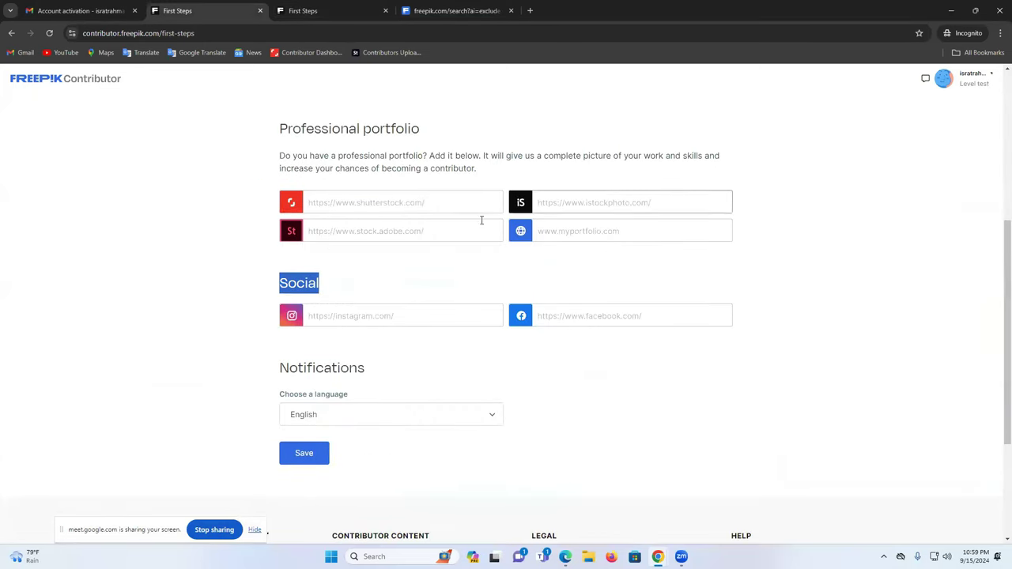
pyautogui.scroll(-3, 443, 205)
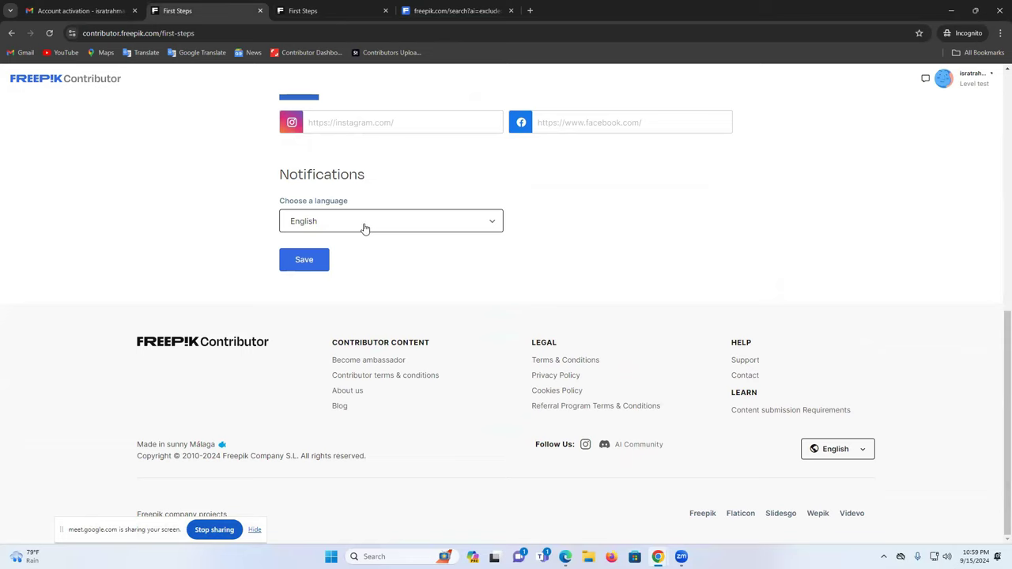
pyautogui.scroll(1, 917, 253)
pyautogui.scroll(1, 917, 252)
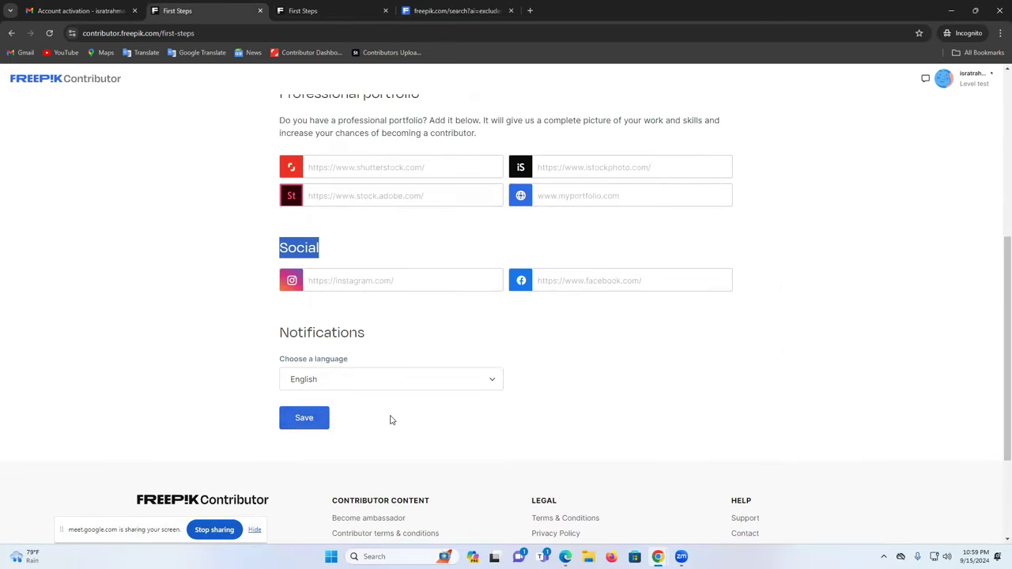
pyautogui.click(316, 424)
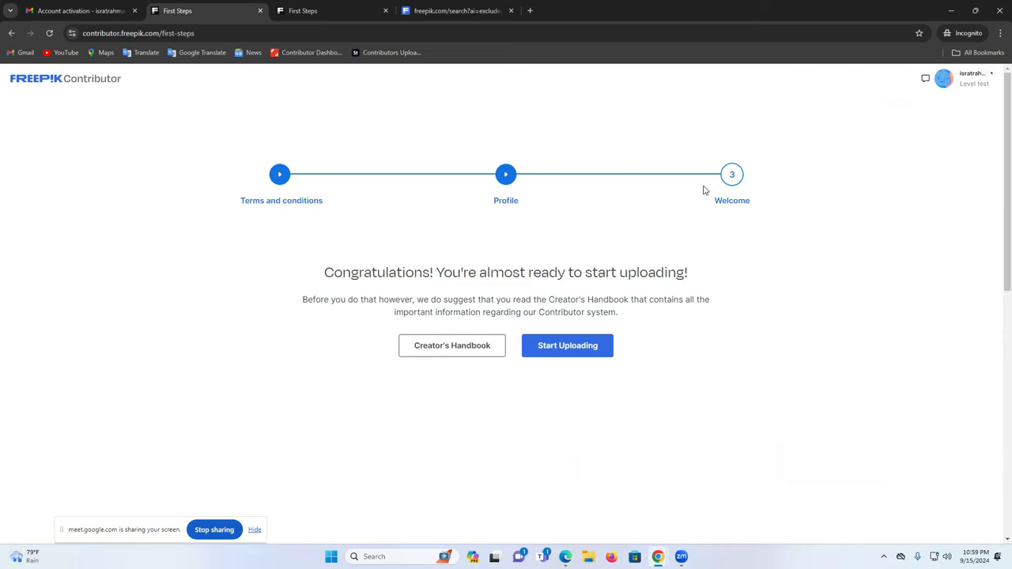
# Start uploading to reach the new dashboard, dismiss the onboarding popup and expand the Files section.
pyautogui.click(549, 353)
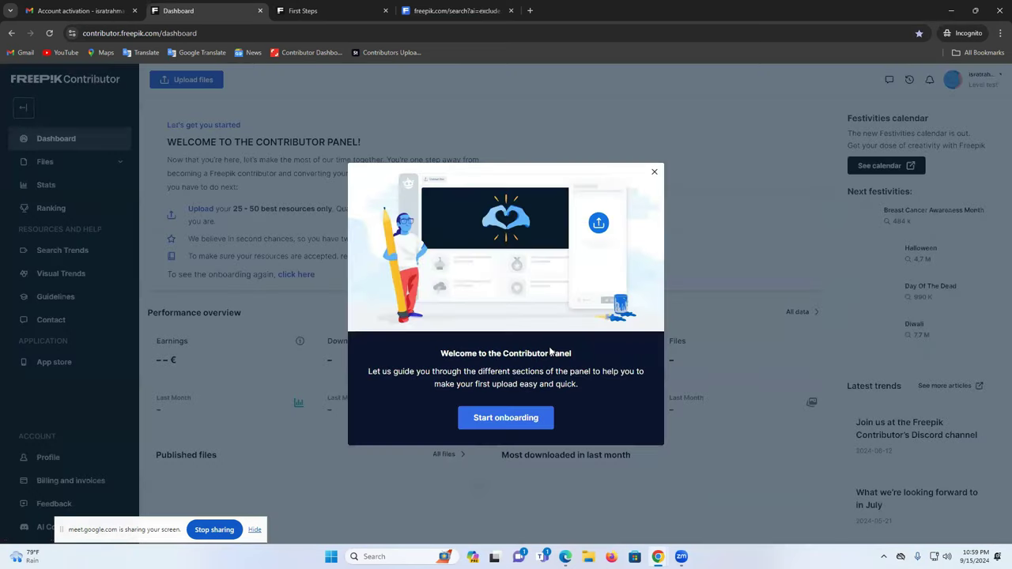
pyautogui.click(651, 179)
pyautogui.scroll(-2, 412, 443)
pyautogui.scroll(2, 388, 409)
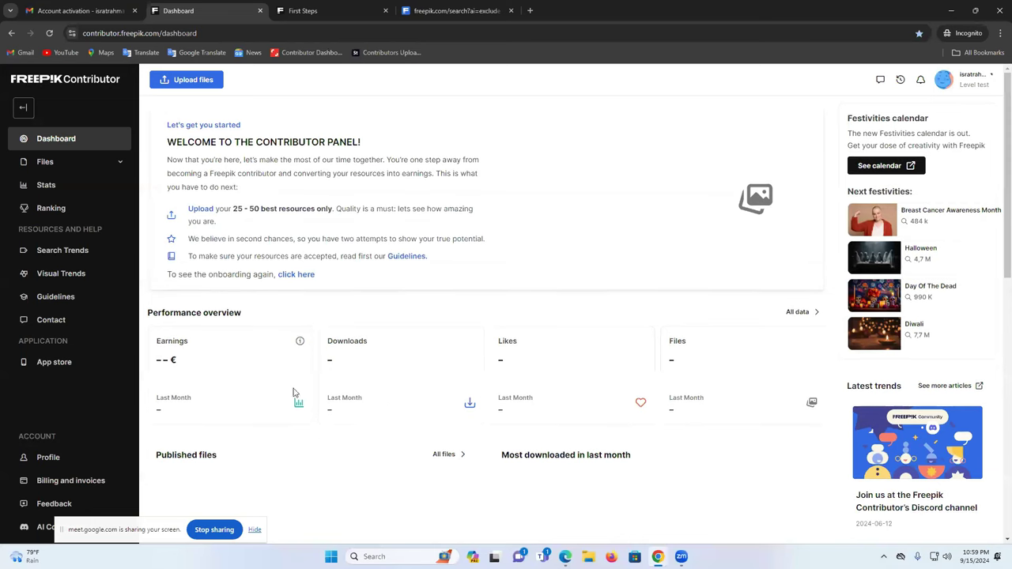
pyautogui.click(83, 167)
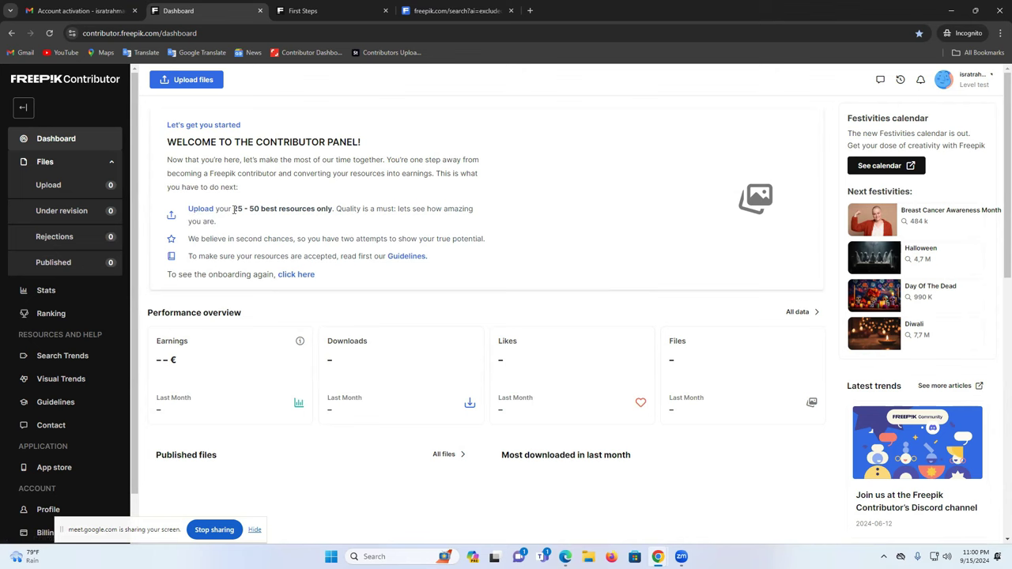
pyautogui.moveTo(250, 209); pyautogui.dragTo(269, 209)
pyautogui.click(291, 210)
# Open the account menu, then switch to the other window's established dashboard with 19,459 files.
pyautogui.click(972, 79)
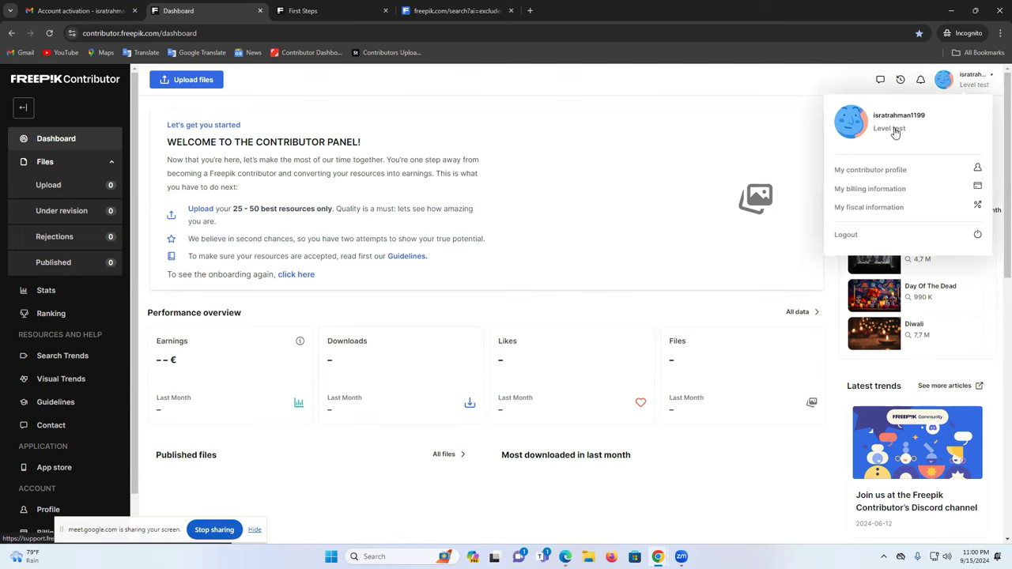
pyautogui.click(565, 556)
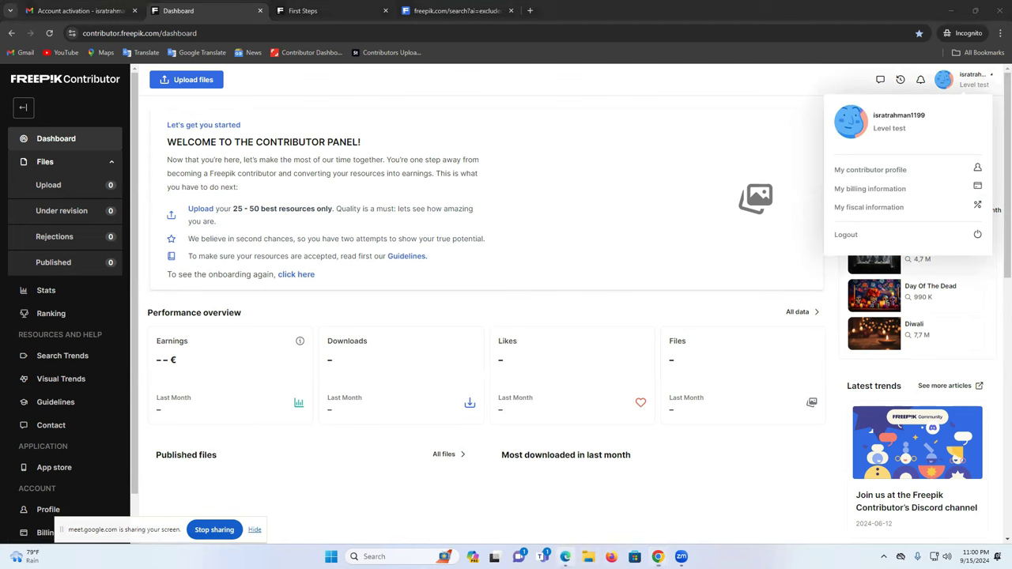
pyautogui.click(138, 8)
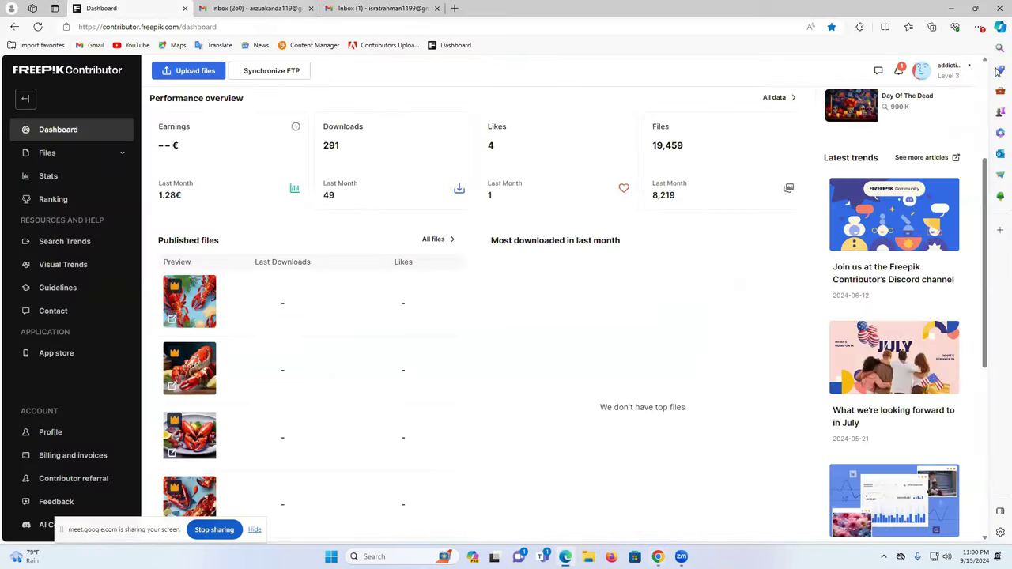
# Check the established account's level in its menu, then return to the new account's empty dashboard.
pyautogui.click(950, 75)
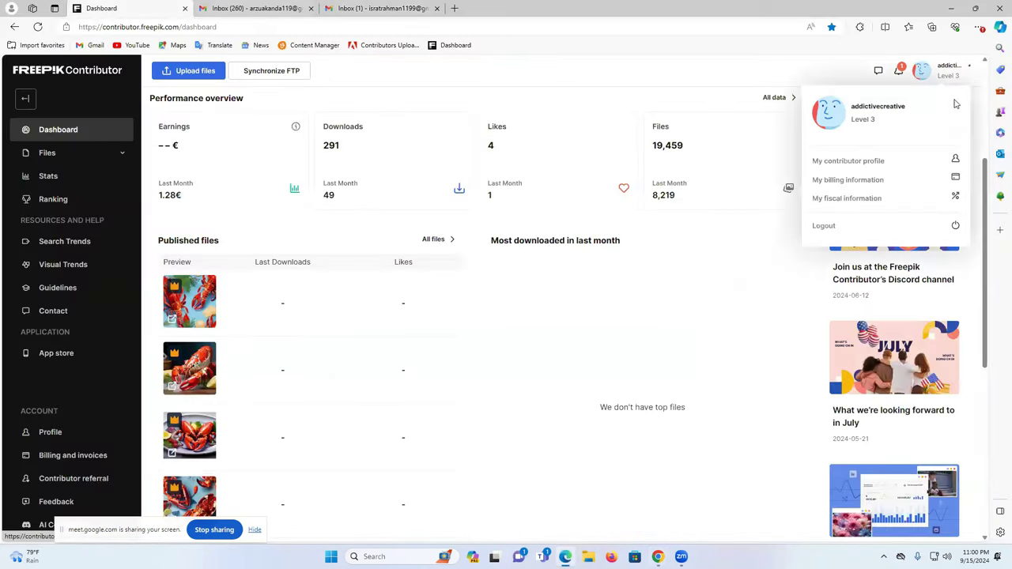
pyautogui.click(699, 94)
pyautogui.hotkey('alt', 'Tab')
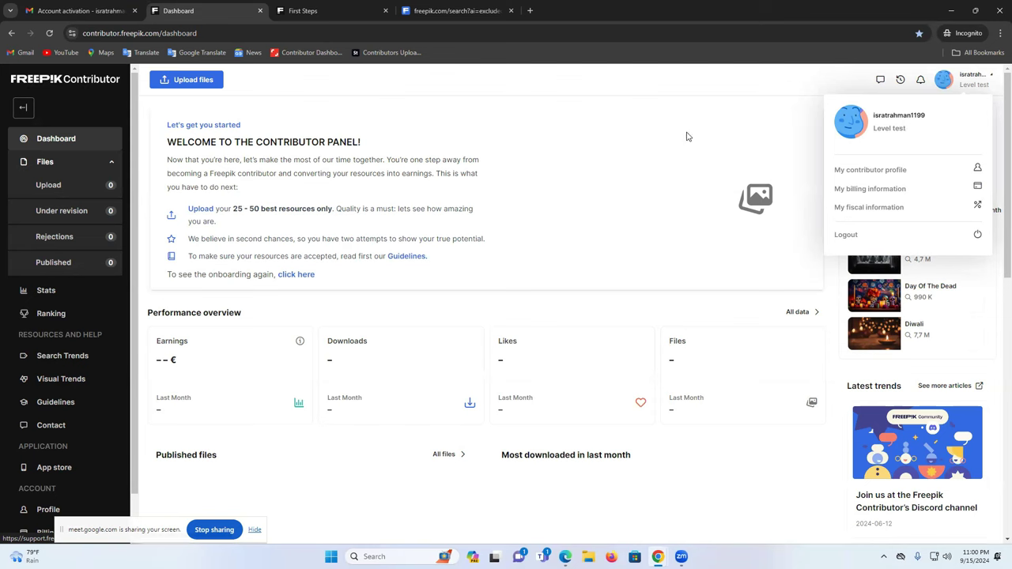
pyautogui.click(655, 184)
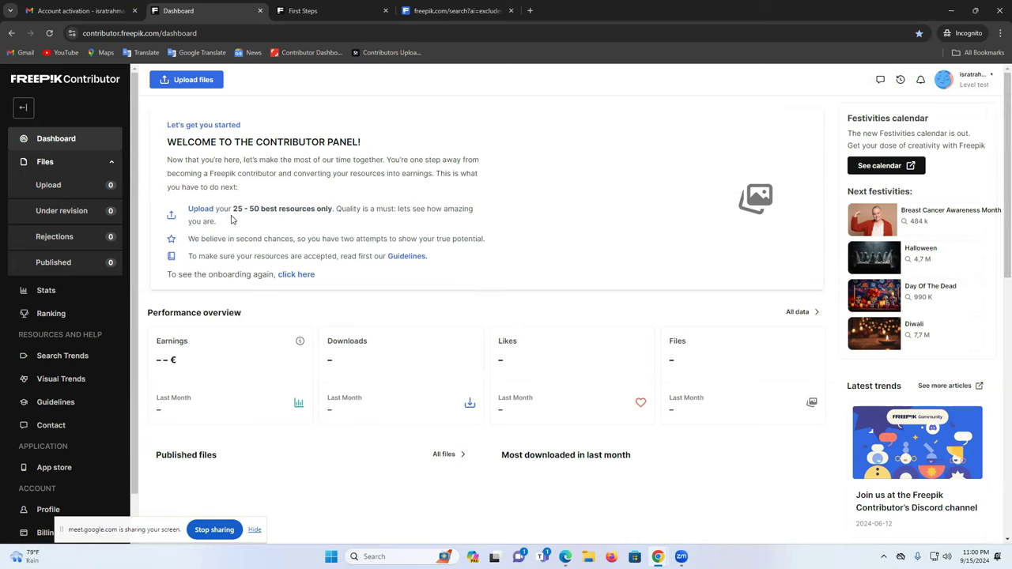
# View the empty Upload, Under revision, Rejections and Published file pages in turn.
pyautogui.moveTo(230, 209); pyautogui.dragTo(306, 221)
pyautogui.click(587, 200)
pyautogui.click(73, 194)
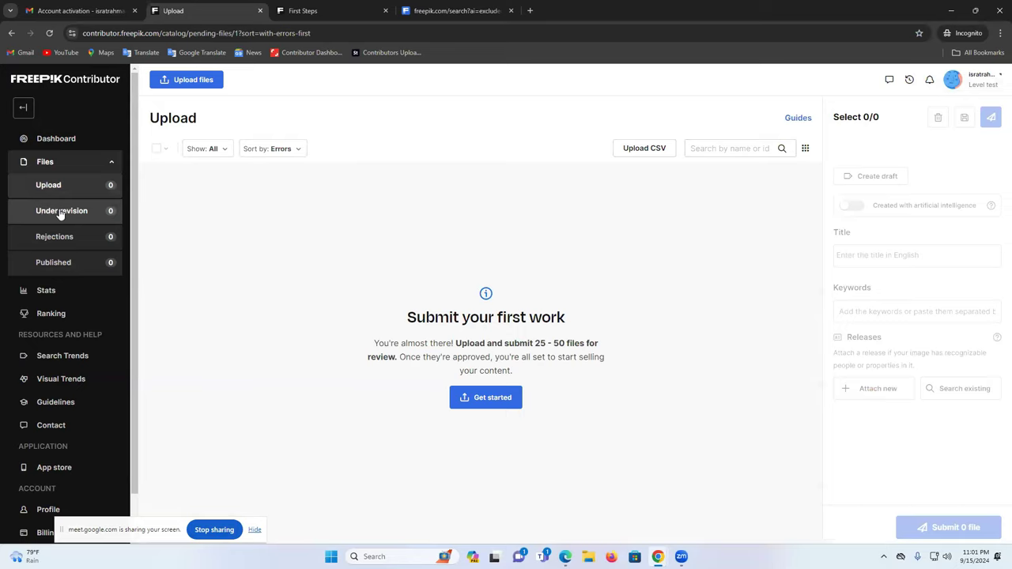
pyautogui.click(61, 212)
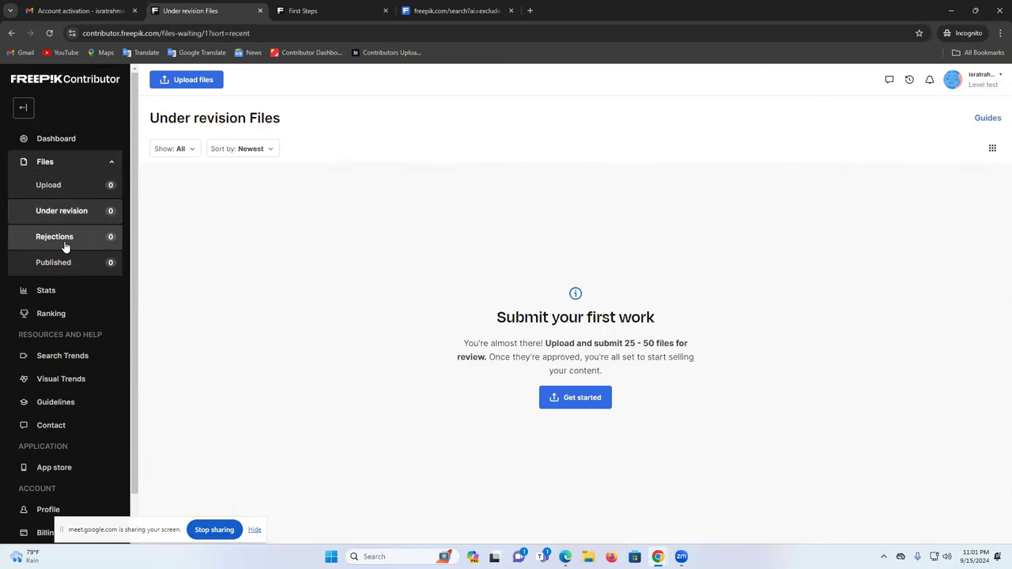
pyautogui.click(62, 240)
pyautogui.click(44, 262)
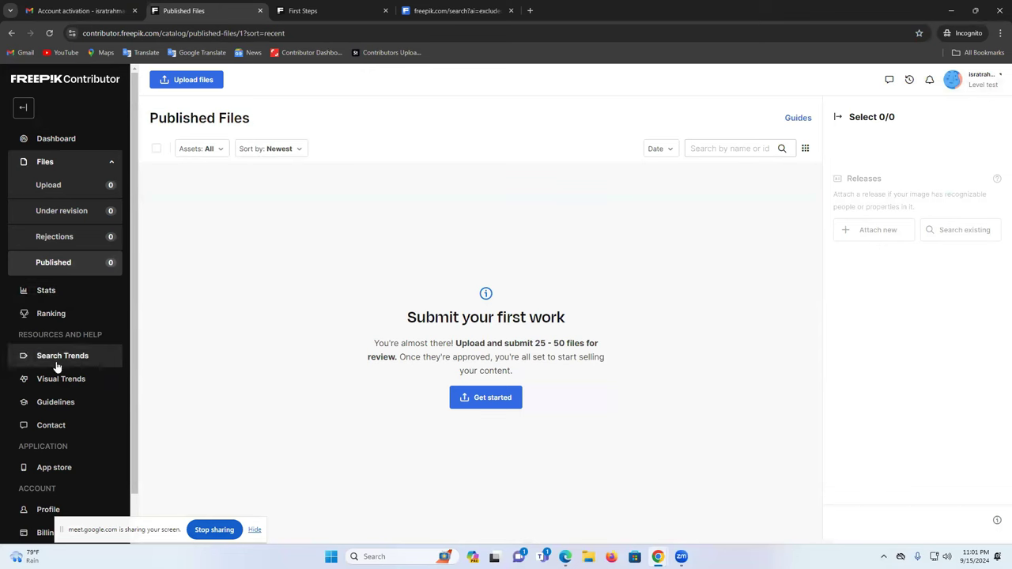
# Open and close Billing and invoices, glance at the activation email, and return to Published Files.
pyautogui.scroll(-1, 86, 369)
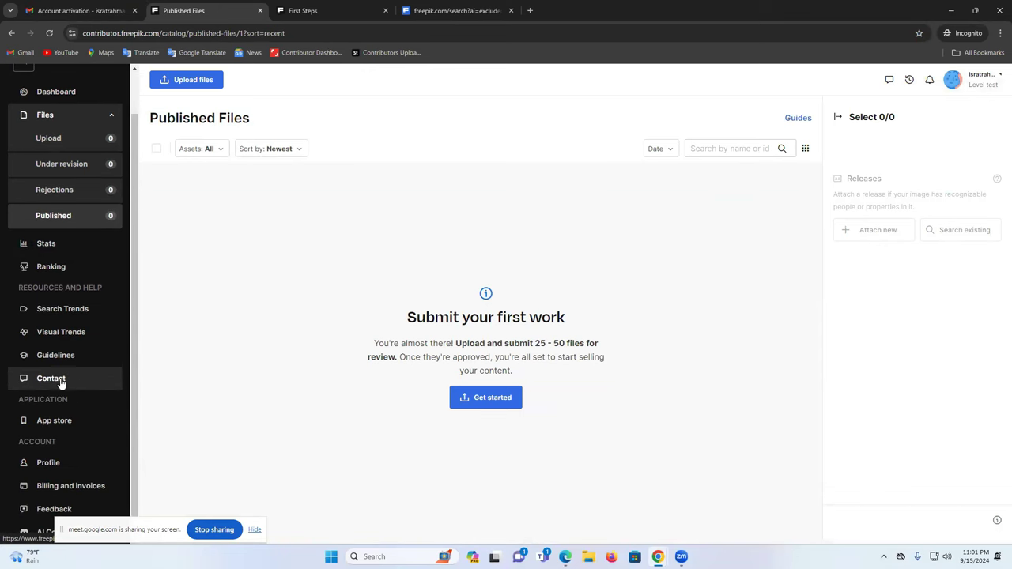
pyautogui.click(96, 489)
pyautogui.click(377, 10)
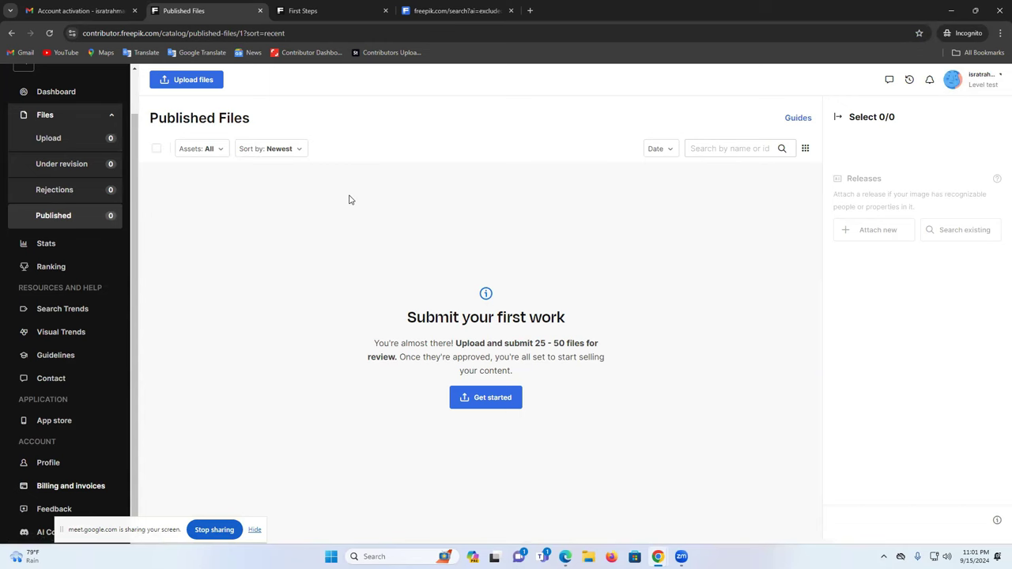
pyautogui.scroll(3, 79, 118)
pyautogui.click(79, 10)
pyautogui.click(171, 7)
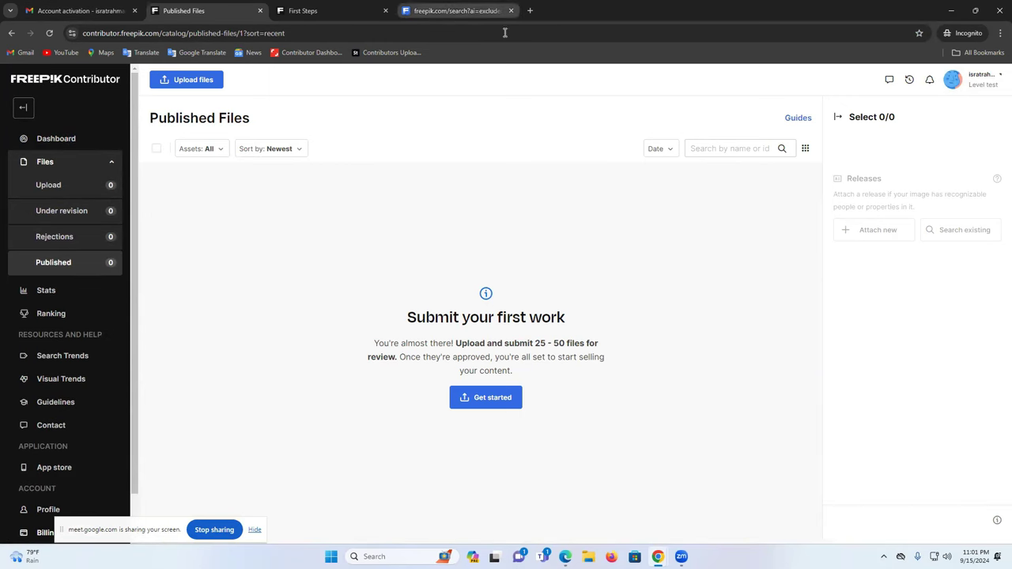
pyautogui.moveTo(658, 557)
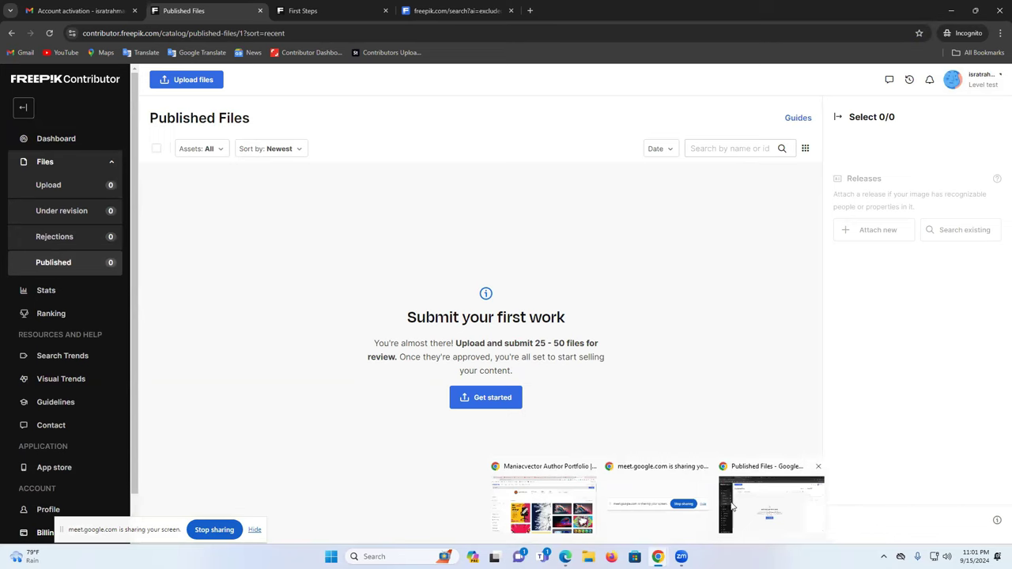
# Copy the submit.shutterstock.com link from the Google Docs contributor list and open a new incognito tab.
pyautogui.click(544, 500)
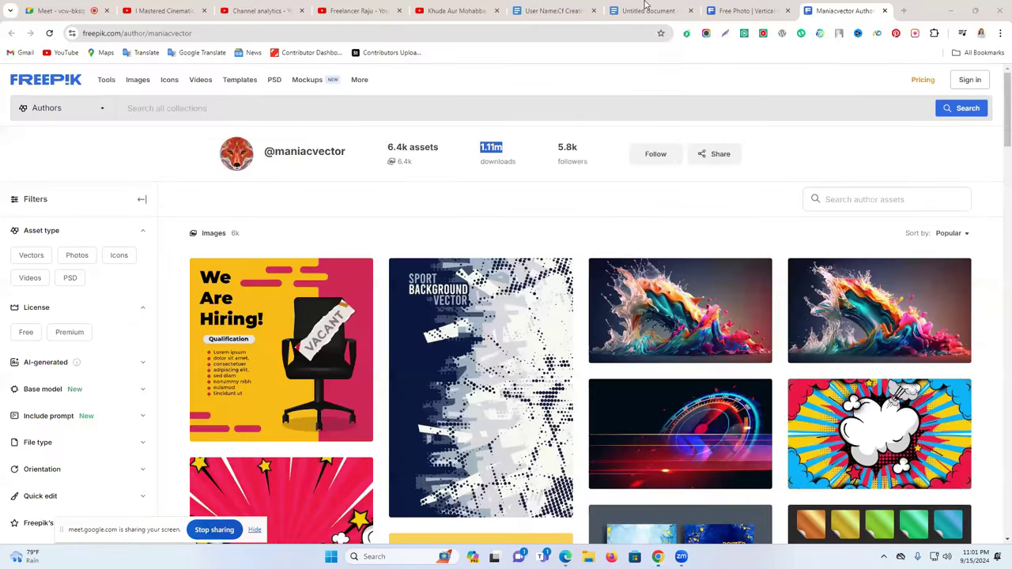
pyautogui.click(646, 8)
pyautogui.scroll(-2, 477, 295)
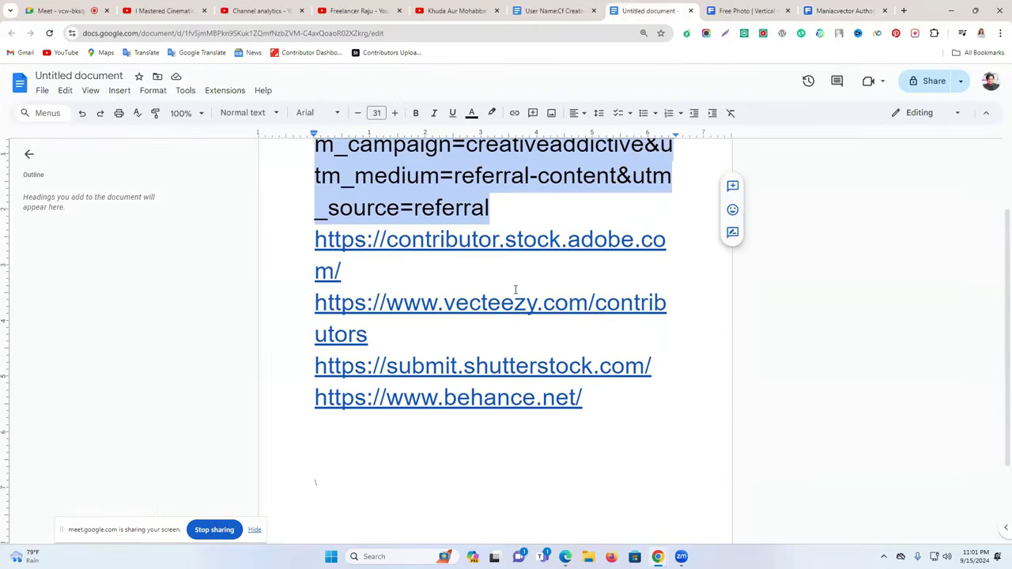
pyautogui.tripleClick(392, 367)
pyautogui.hotkey('ctrl', 'c')
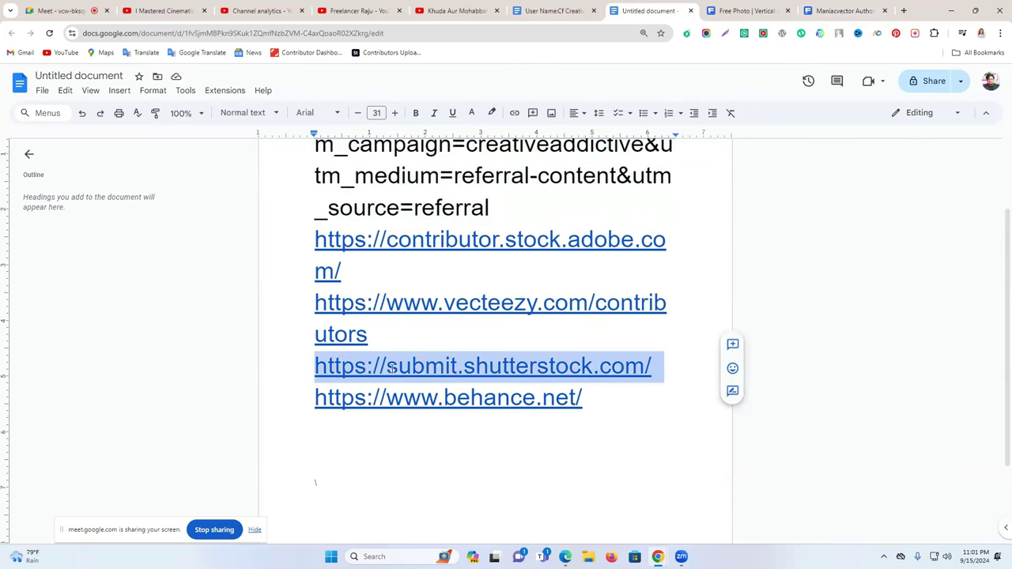
pyautogui.moveTo(657, 557)
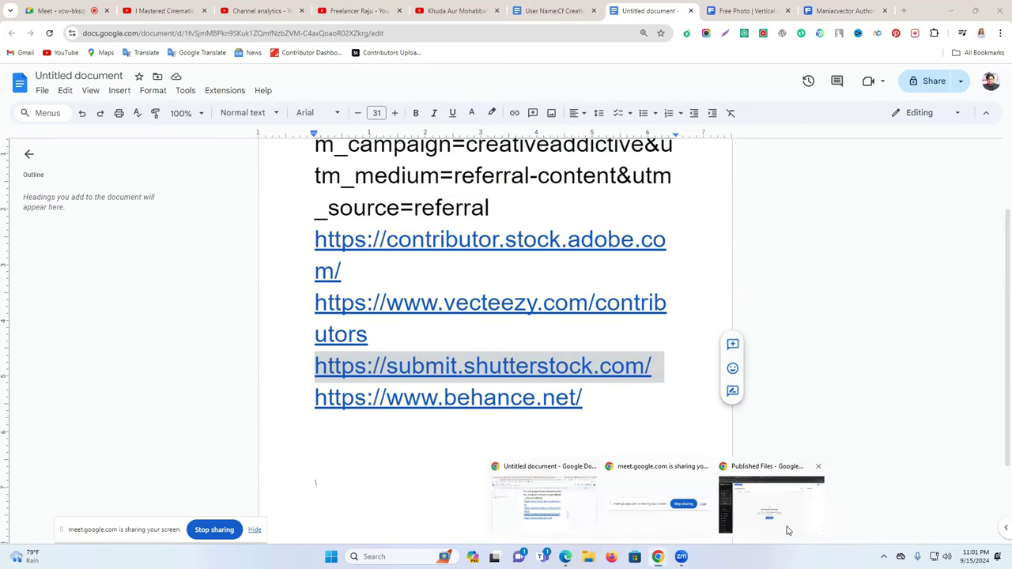
pyautogui.click(787, 518)
pyautogui.click(518, 10)
pyautogui.click(529, 11)
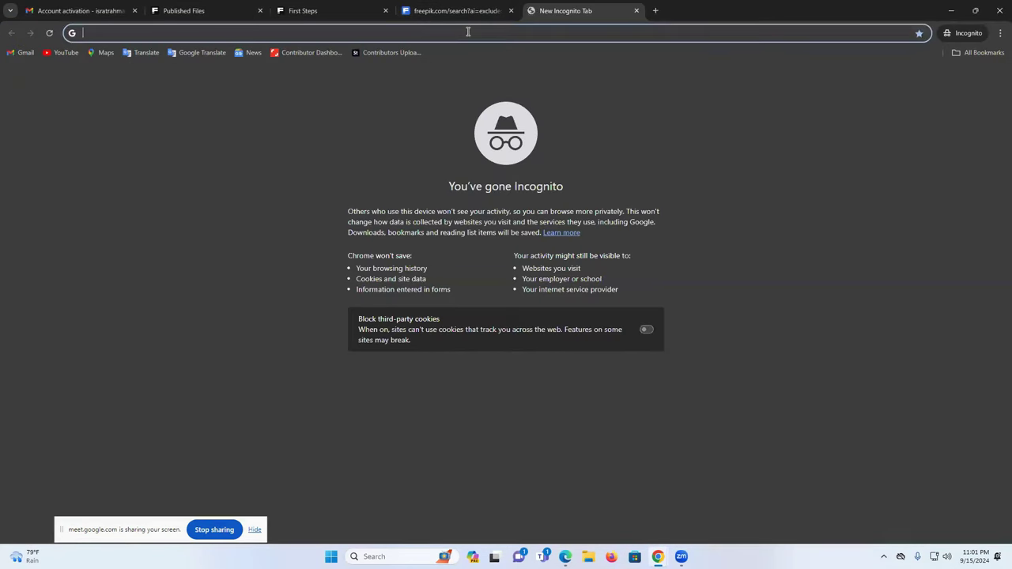
# Load the pasted Shutterstock submit address and start the contributor sign-up.
pyautogui.hotkey('ctrl', 'v')
pyautogui.press('Return')
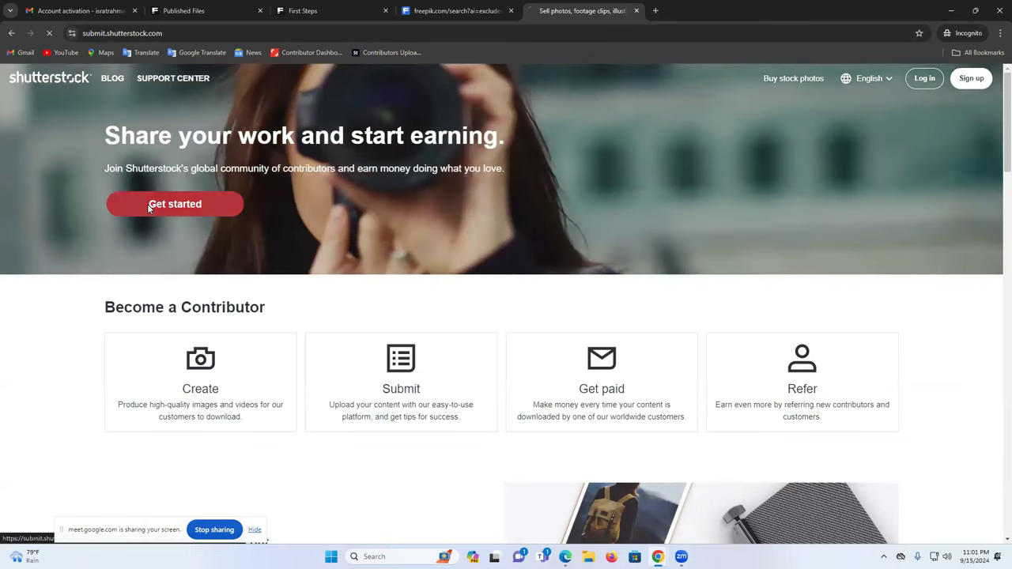
pyautogui.click(148, 208)
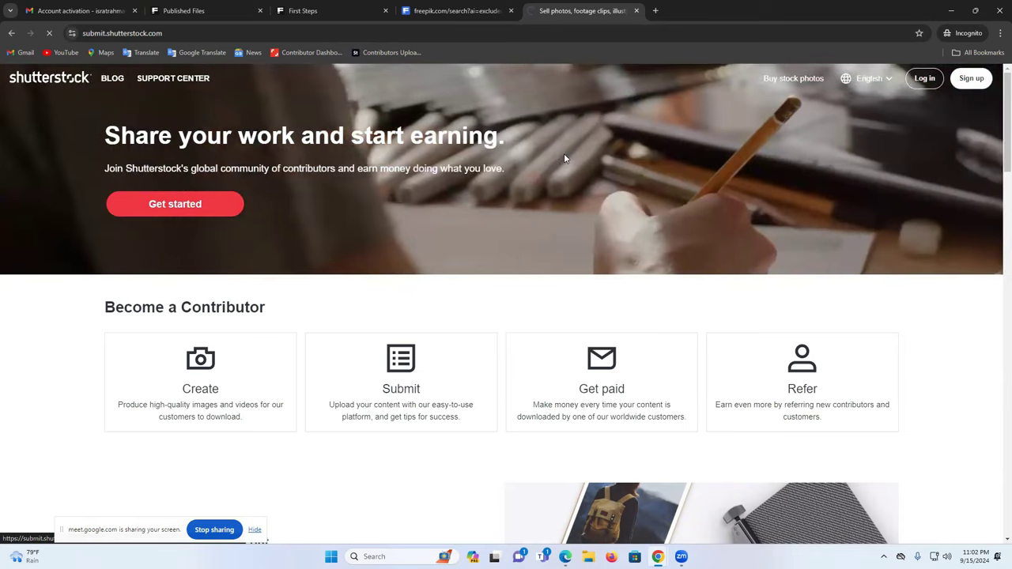
# Close the Freepik search tab, glance at the Freepik terms tab, then bring the Google Docs link list forward.
pyautogui.click(488, 12)
pyautogui.click(511, 12)
pyautogui.click(332, 10)
pyautogui.click(459, 10)
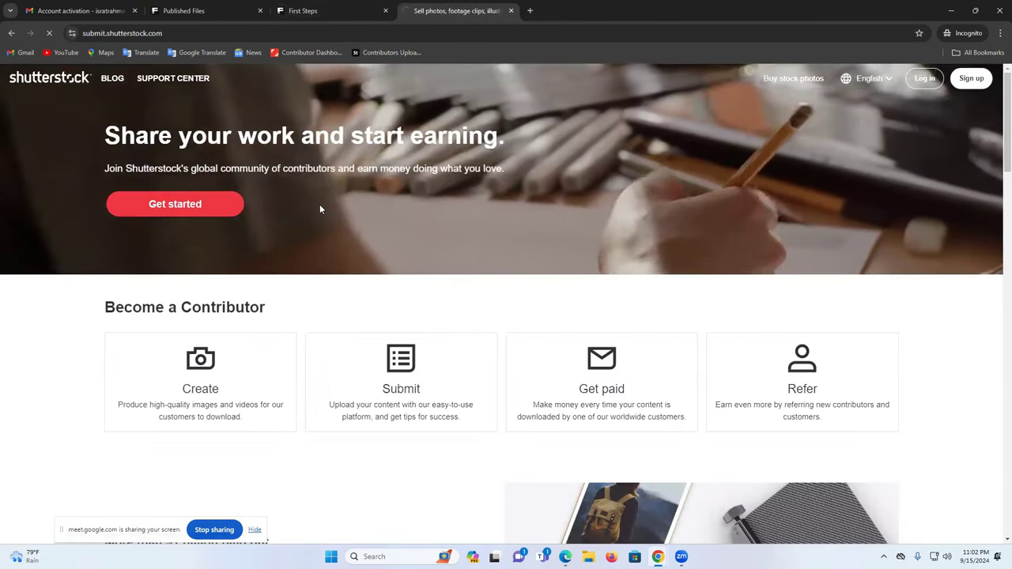
pyautogui.click(316, 9)
pyautogui.click(437, 9)
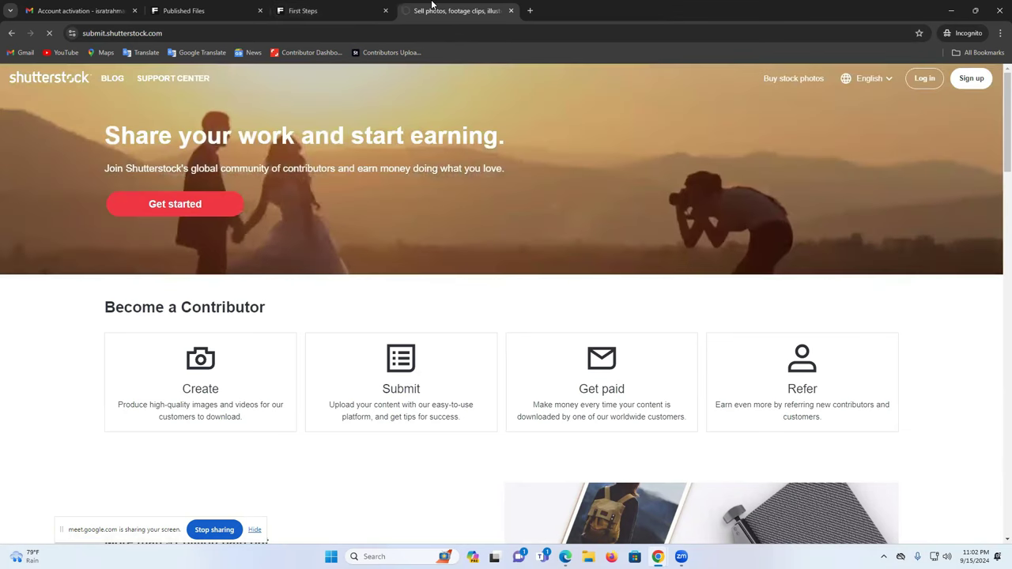
pyautogui.click(342, 5)
pyautogui.click(442, 7)
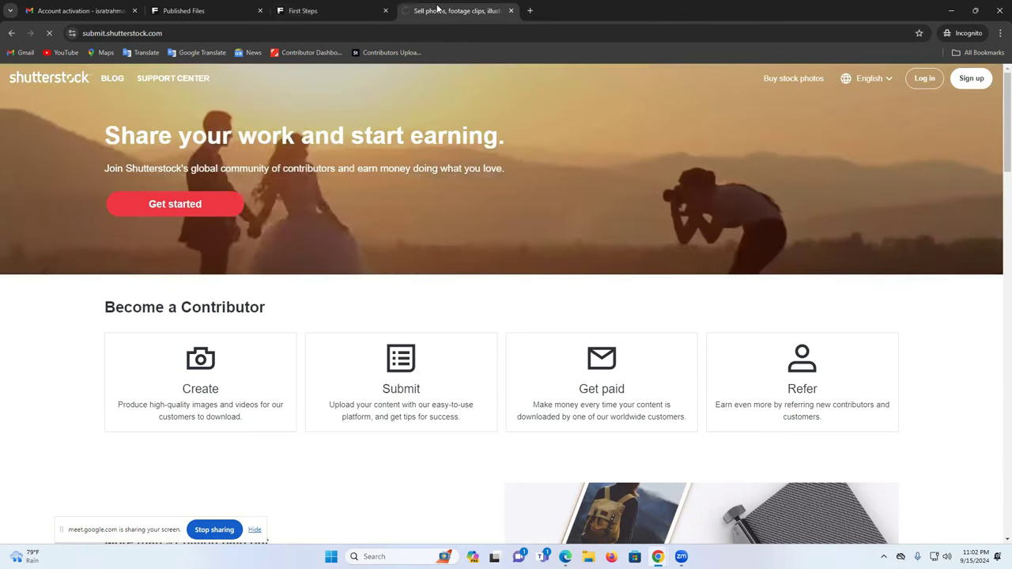
pyautogui.moveTo(659, 557)
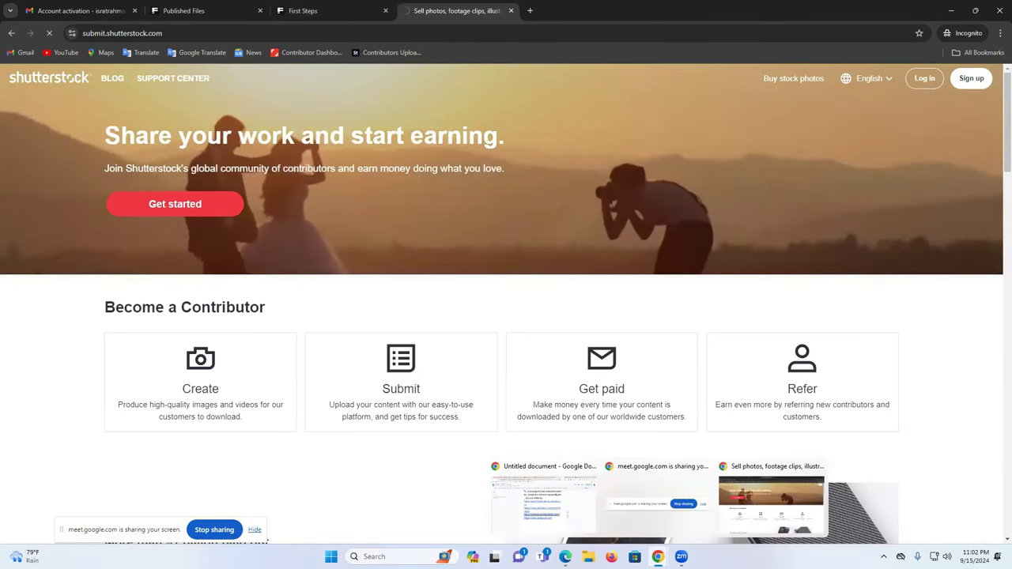
pyautogui.click(542, 506)
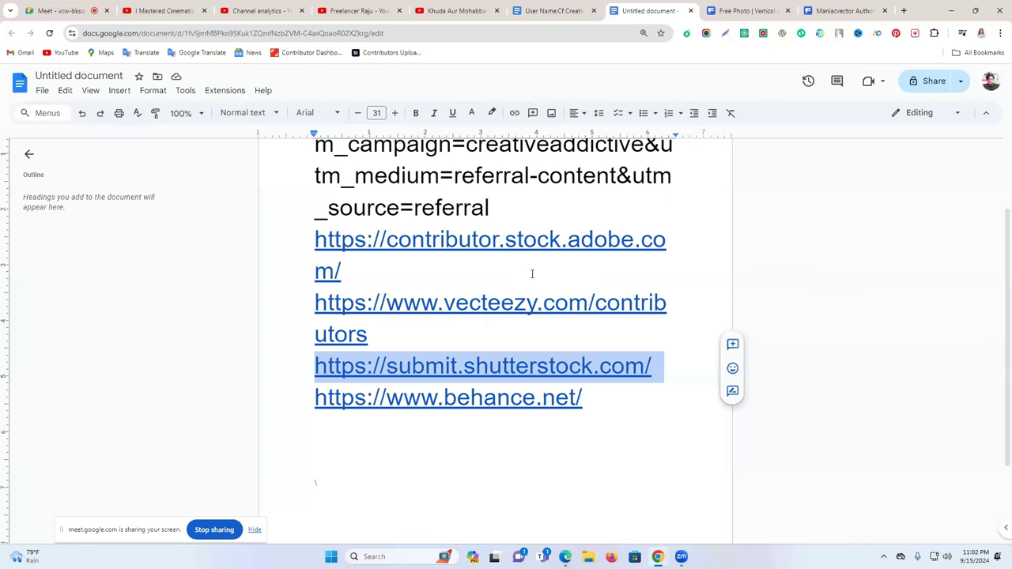
# Copy the Adobe Stock contributor link from Docs, load it in a new incognito tab, then return to Shutterstock's form.
pyautogui.tripleClick(503, 243)
pyautogui.hotkey('ctrl', 'c')
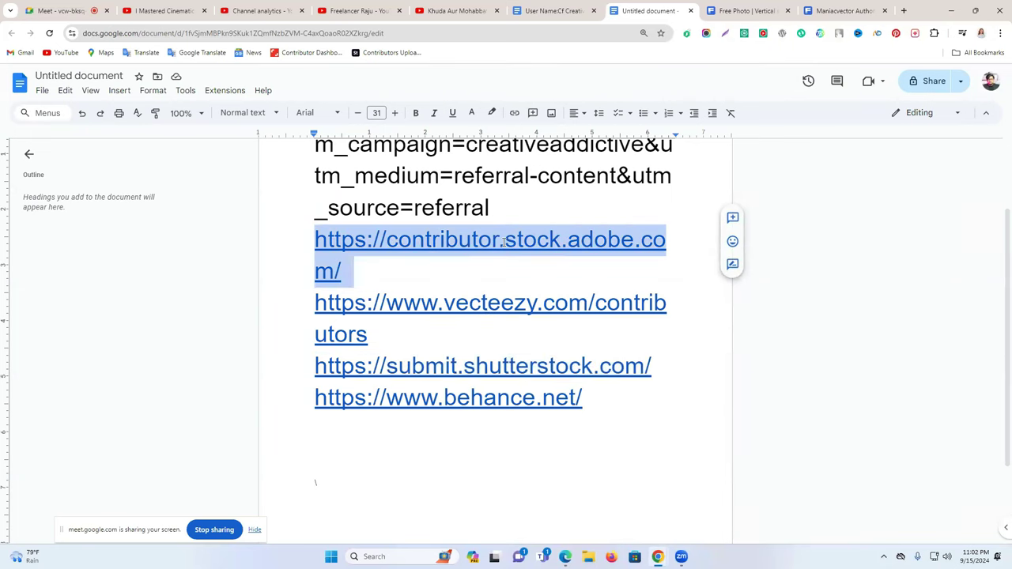
pyautogui.moveTo(658, 557)
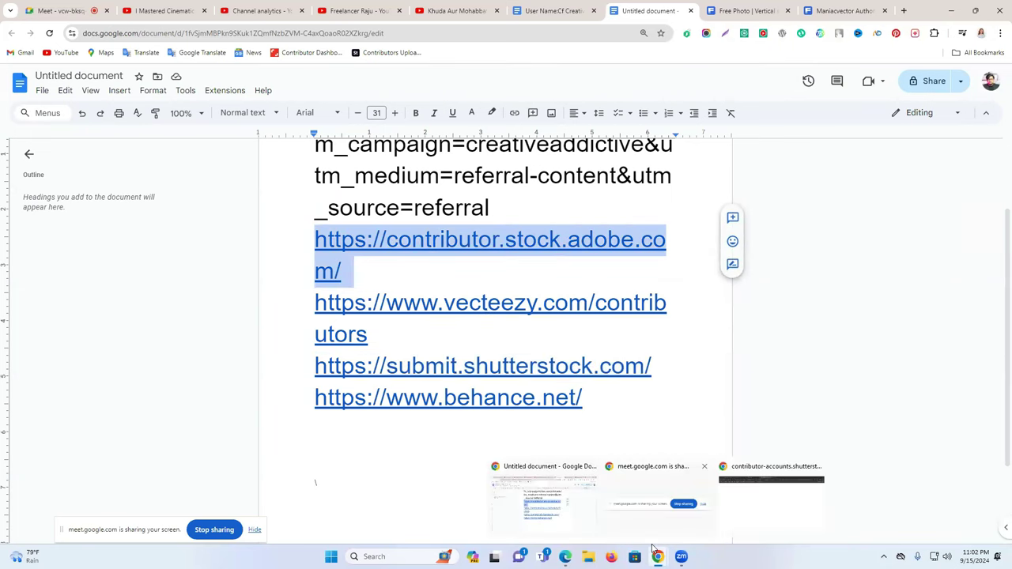
pyautogui.click(756, 500)
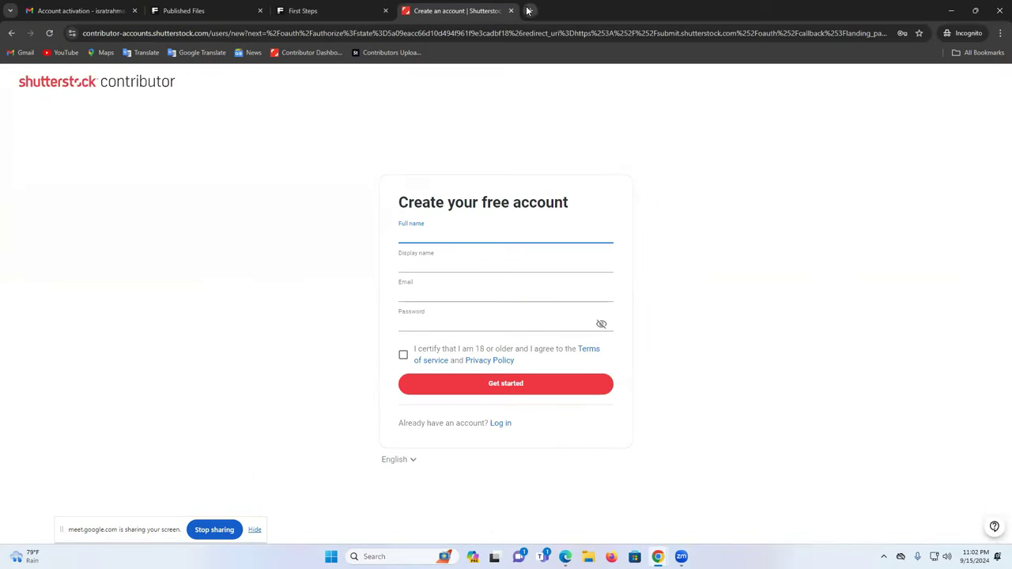
pyautogui.click(528, 10)
pyautogui.hotkey('ctrl', 'v')
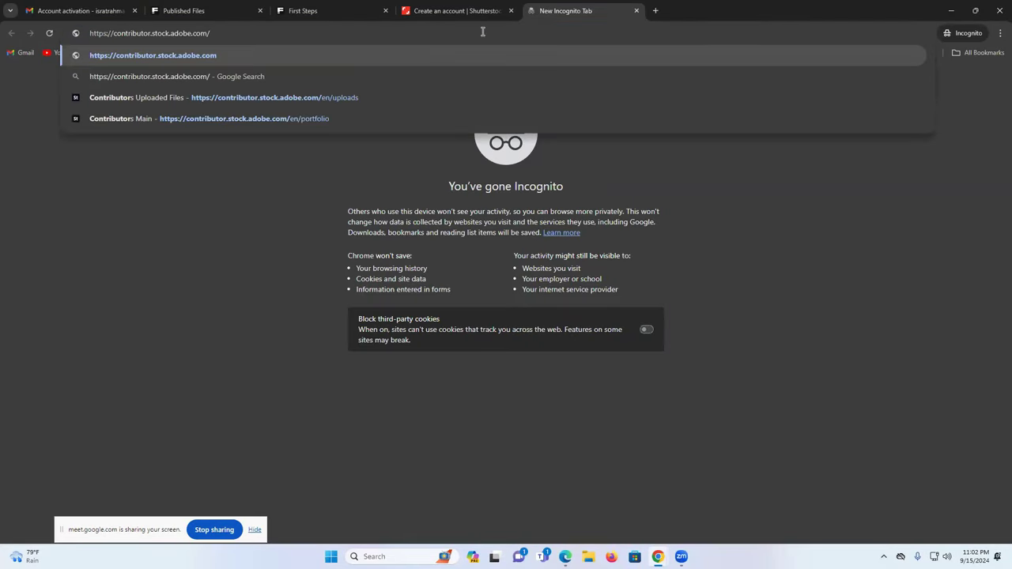
pyautogui.press('Return')
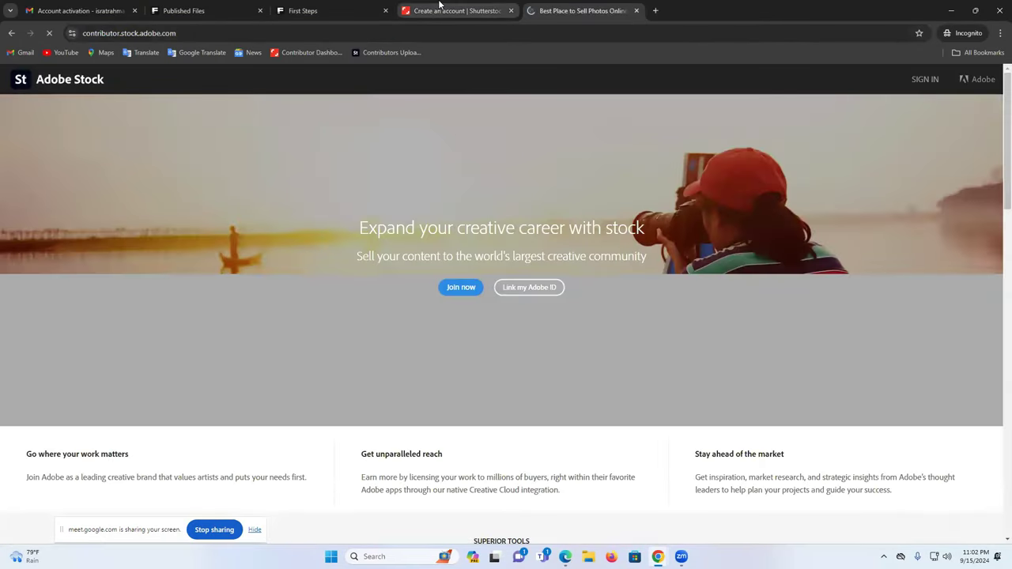
pyautogui.click(440, 7)
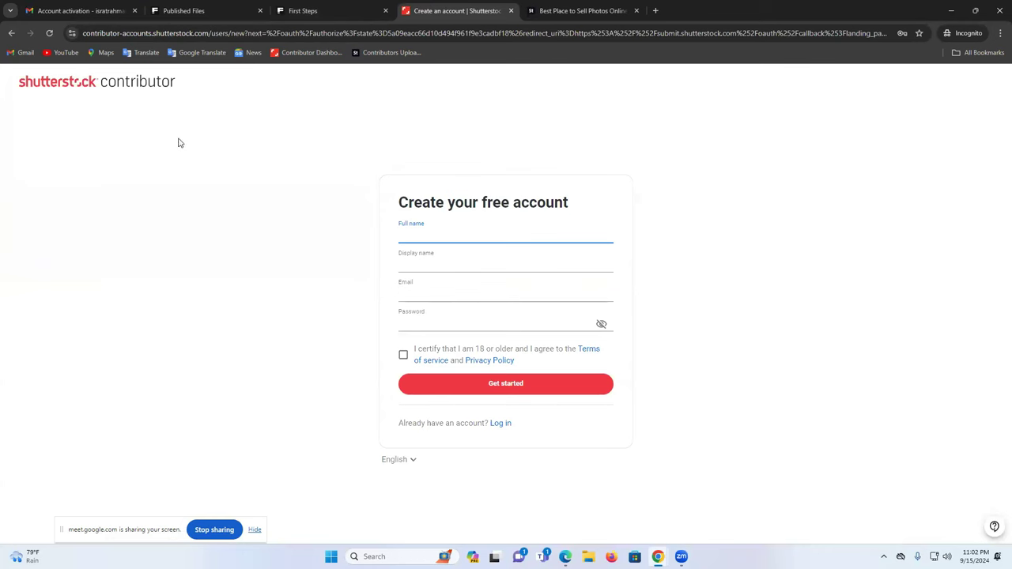
pyautogui.click(591, 5)
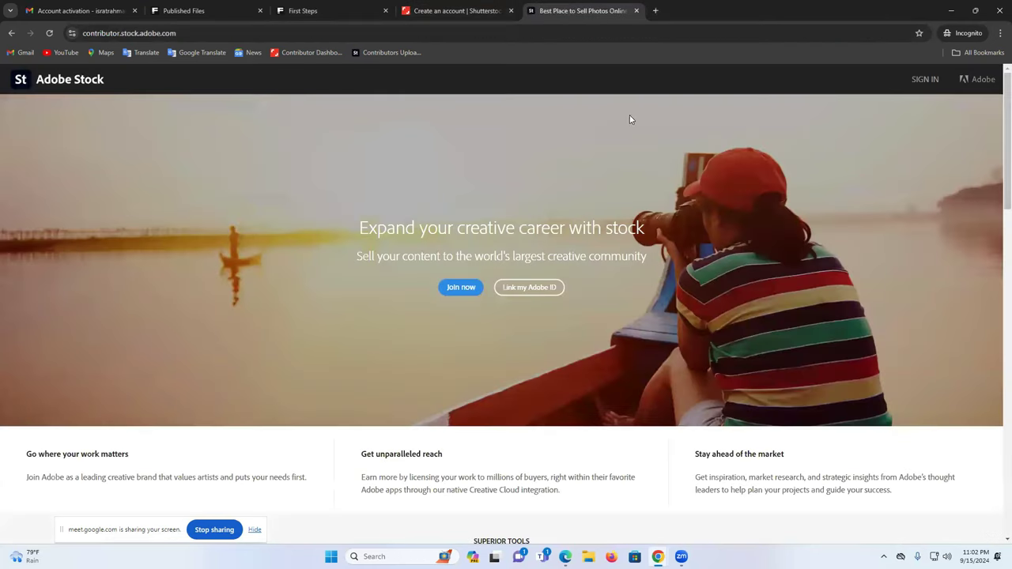
pyautogui.click(445, 7)
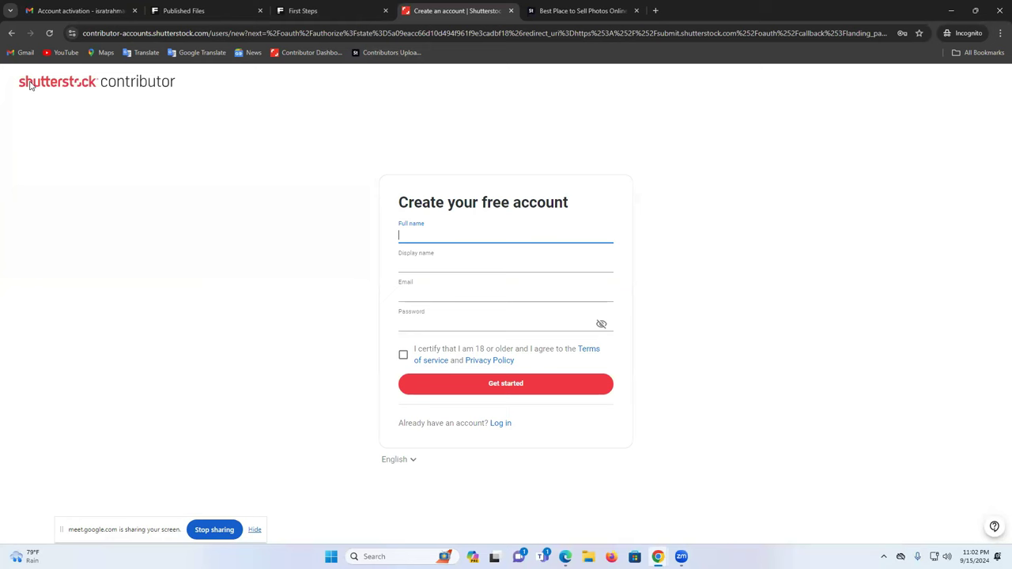
# Fill the Full name field with the person's name copied from the account details document.
pyautogui.click(420, 239)
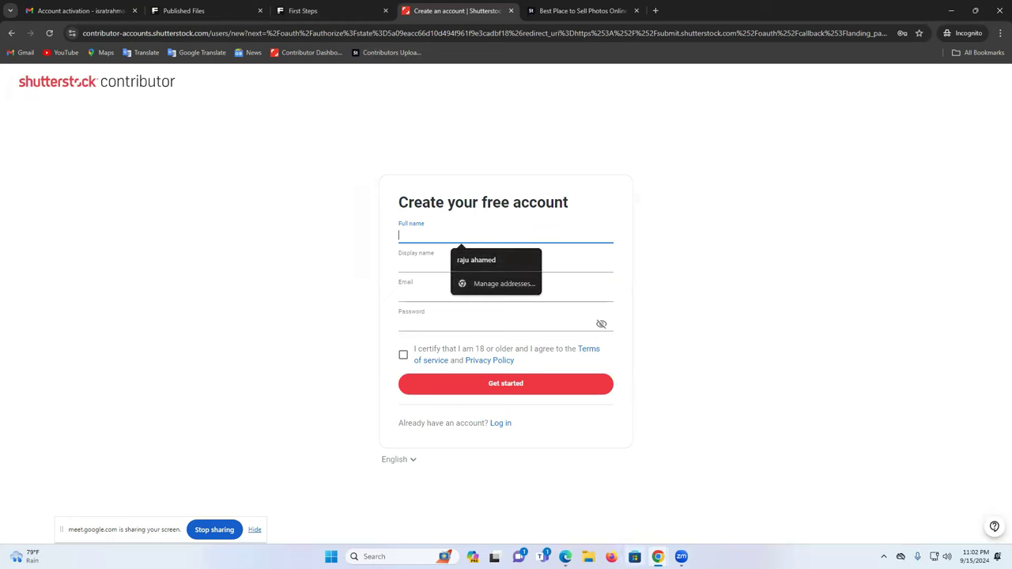
pyautogui.moveTo(658, 557)
pyautogui.click(563, 522)
pyautogui.click(558, 11)
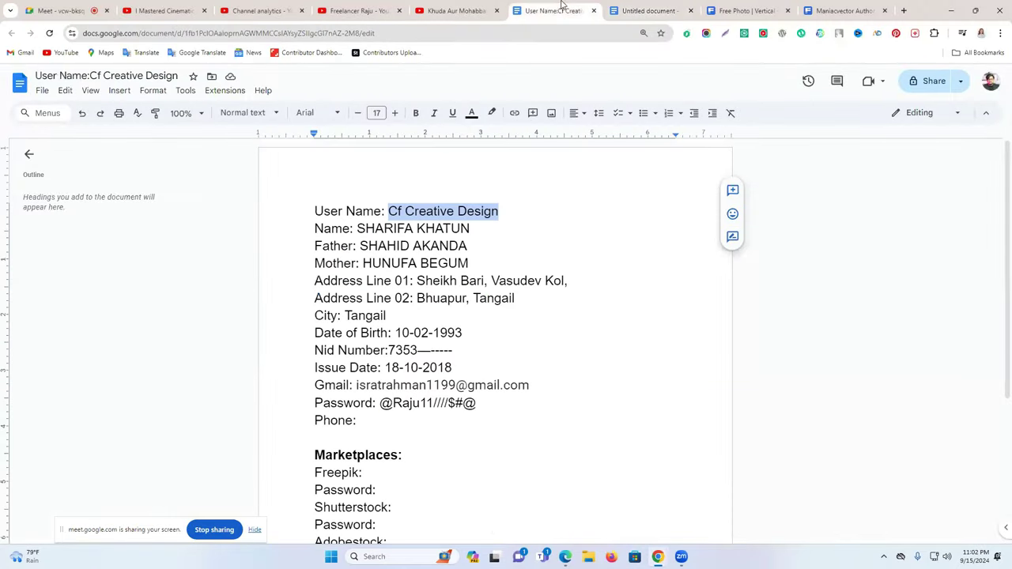
pyautogui.moveTo(358, 228); pyautogui.dragTo(473, 227)
pyautogui.hotkey('ctrl', 'c')
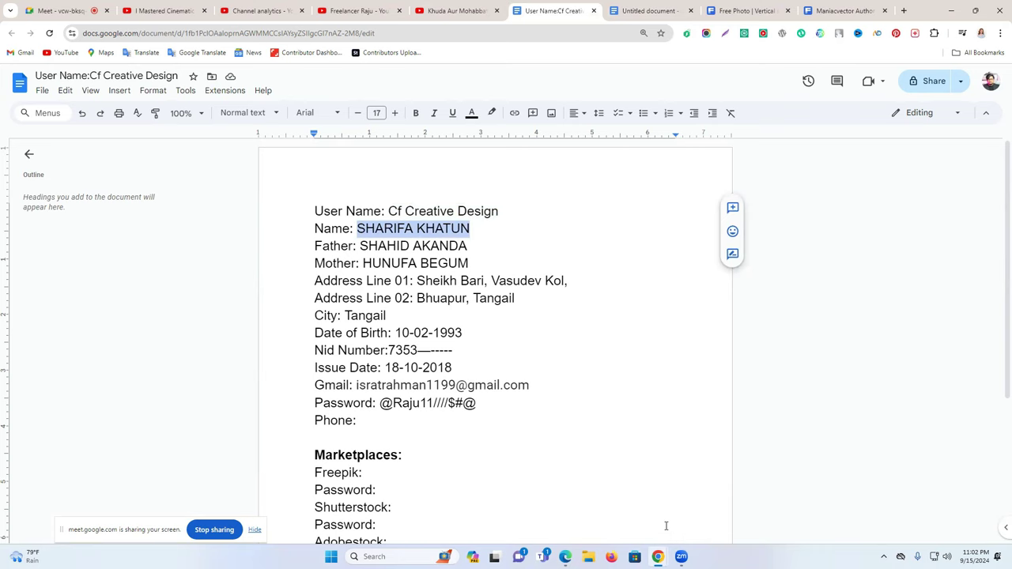
pyautogui.moveTo(662, 552)
pyautogui.click(772, 495)
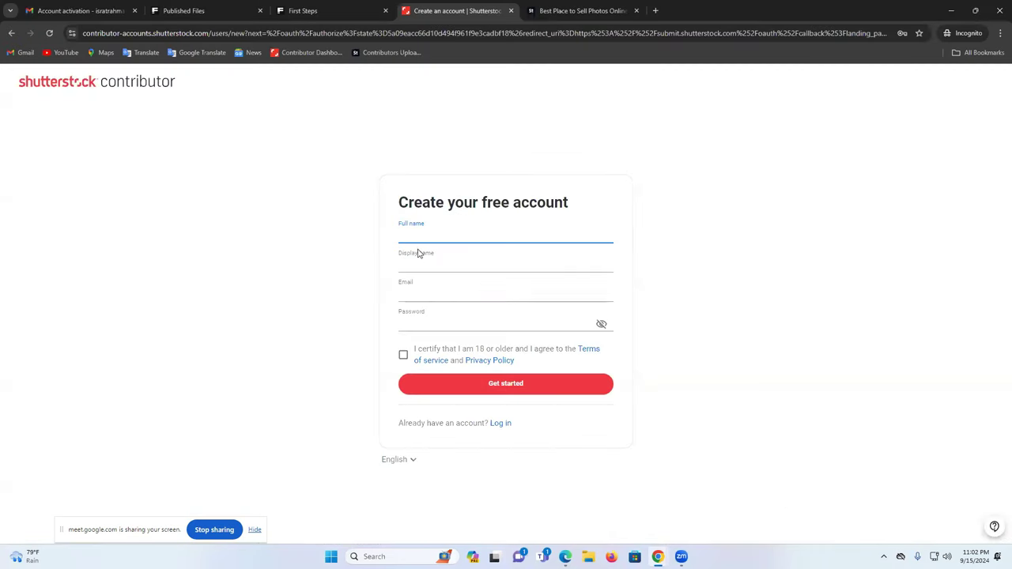
pyautogui.hotkey('ctrl', 'v')
# Fill the Display name field with the user name copied from the details document.
pyautogui.click(420, 266)
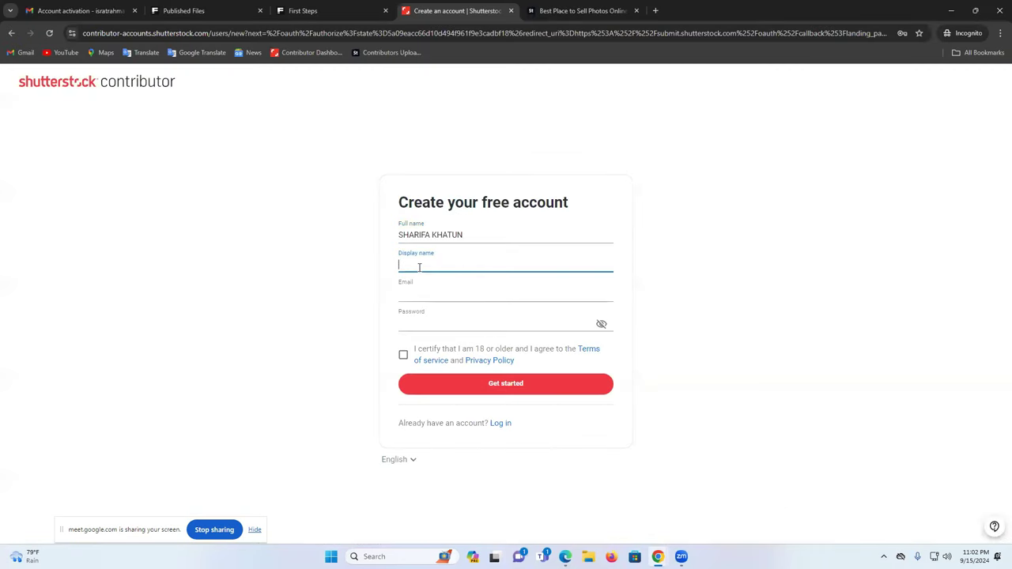
pyautogui.moveTo(658, 557)
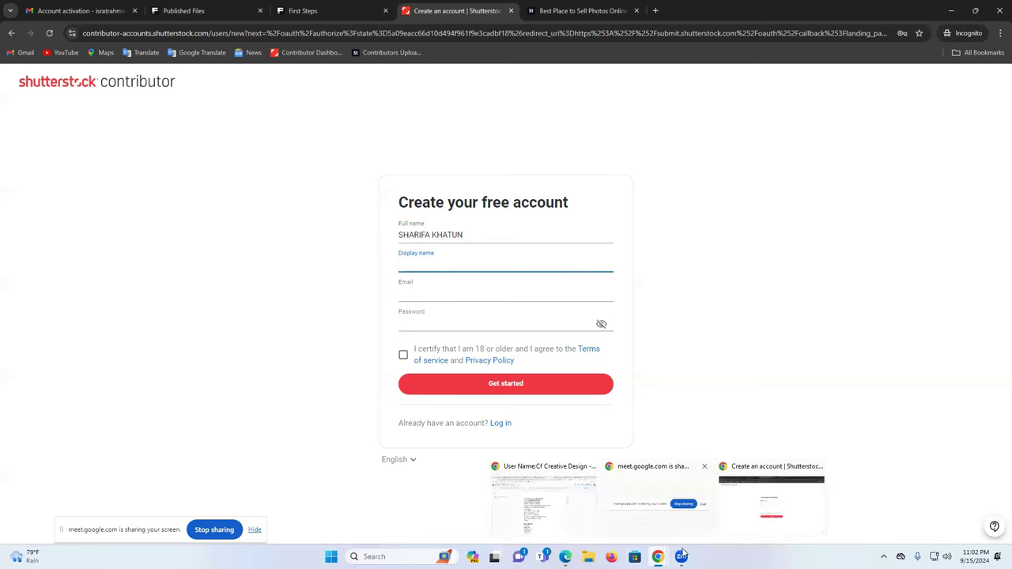
pyautogui.click(560, 518)
pyautogui.moveTo(390, 210); pyautogui.dragTo(509, 212)
pyautogui.hotkey('ctrl', 'c')
pyautogui.moveTo(658, 557)
pyautogui.click(752, 511)
pyautogui.hotkey('ctrl', 'v')
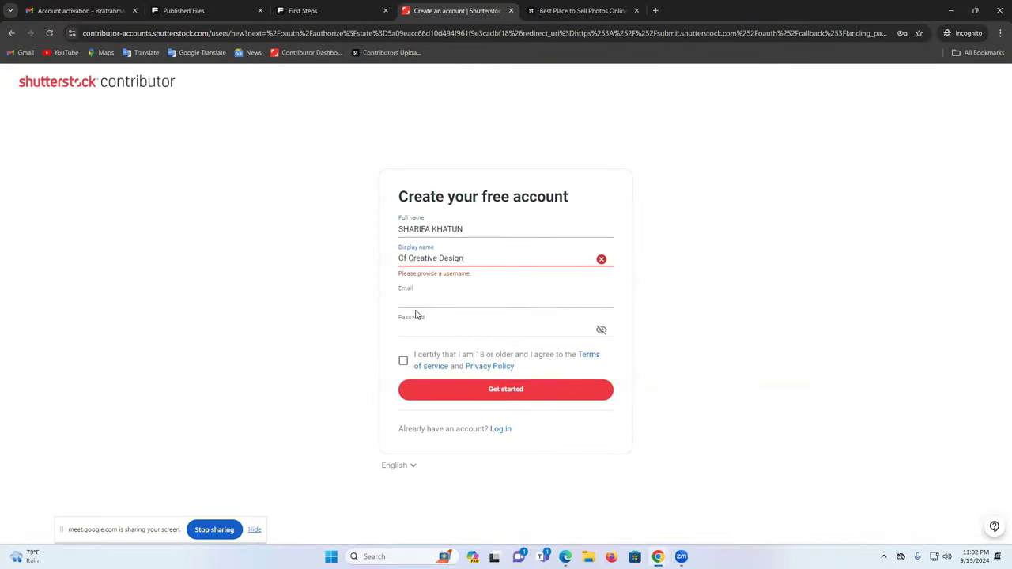
# Enter the Gmail account's email address, accept the age and terms certification, and submit the form.
pyautogui.click(420, 300)
pyautogui.hotkey('ctrl', '1')
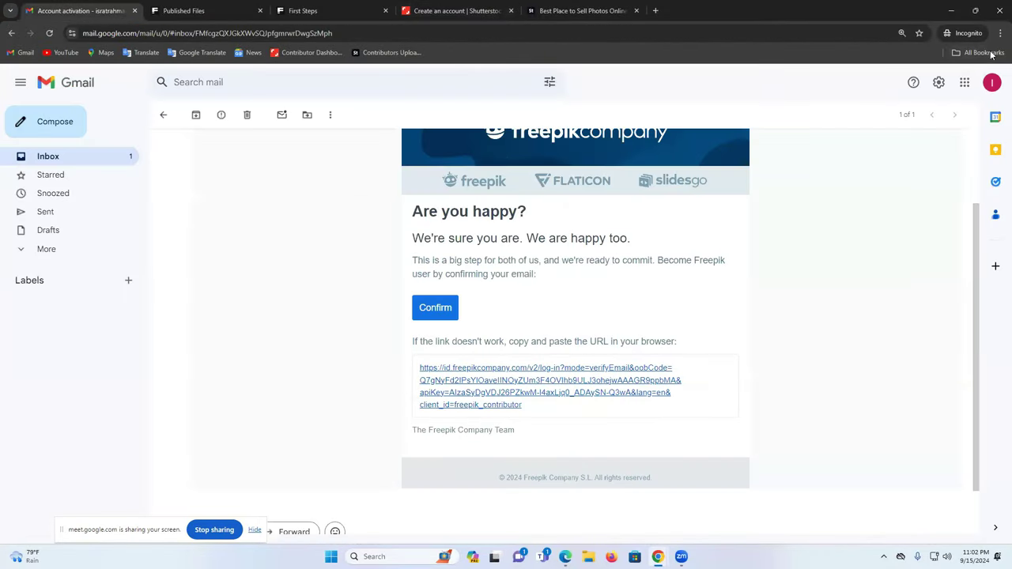
pyautogui.click(992, 82)
pyautogui.doubleClick(880, 118)
pyautogui.tripleClick(880, 119)
pyautogui.hotkey('ctrl', 'c')
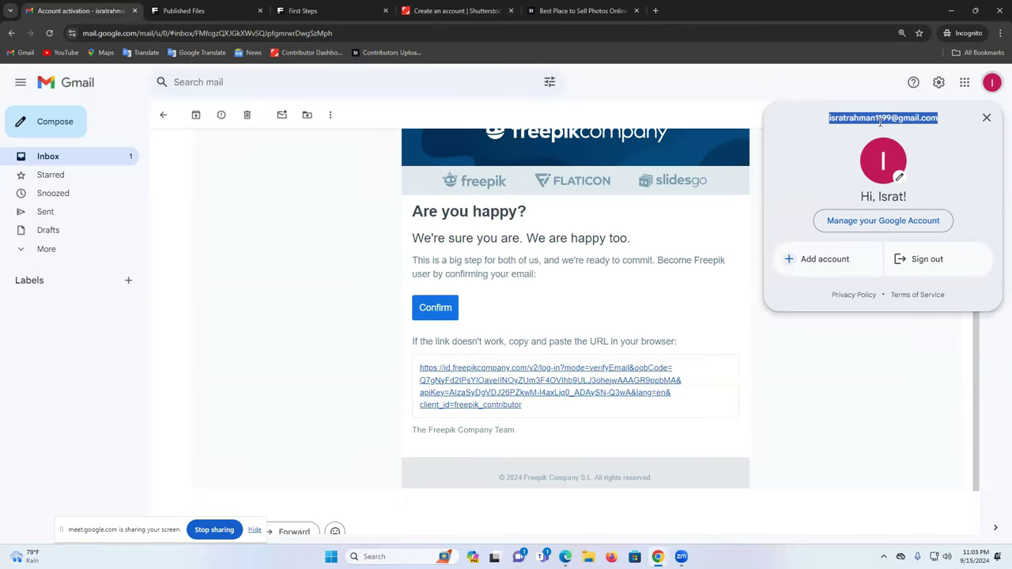
pyautogui.click(489, 5)
pyautogui.hotkey('ctrl', 'v')
pyautogui.click(430, 323)
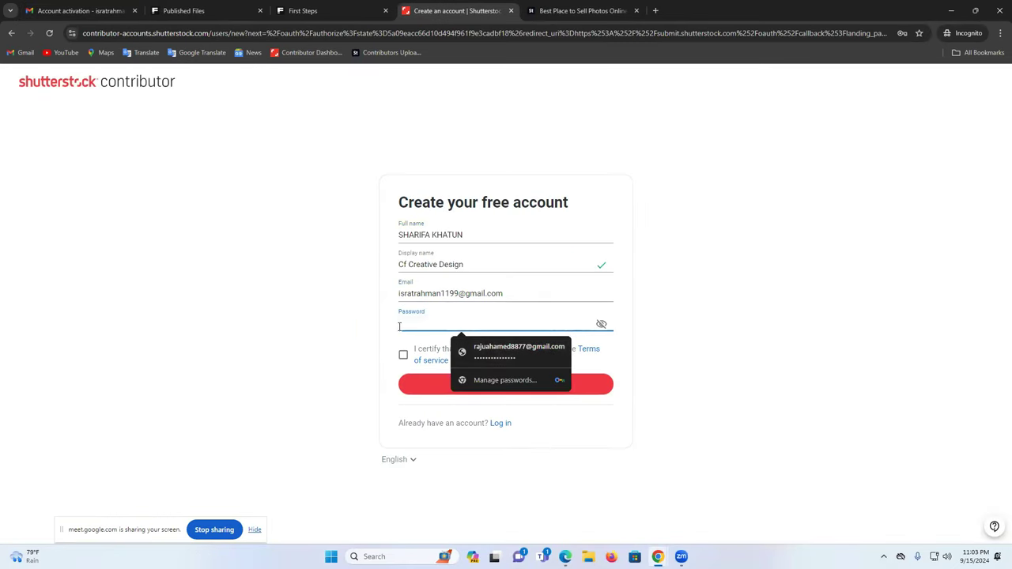
pyautogui.press('Escape')
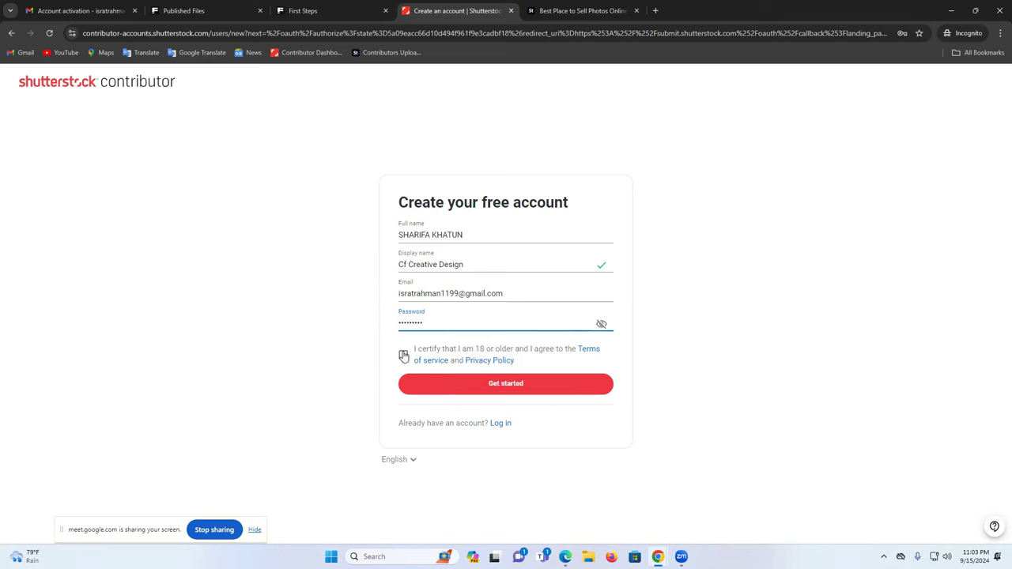
pyautogui.click(403, 356)
pyautogui.doubleClick(506, 385)
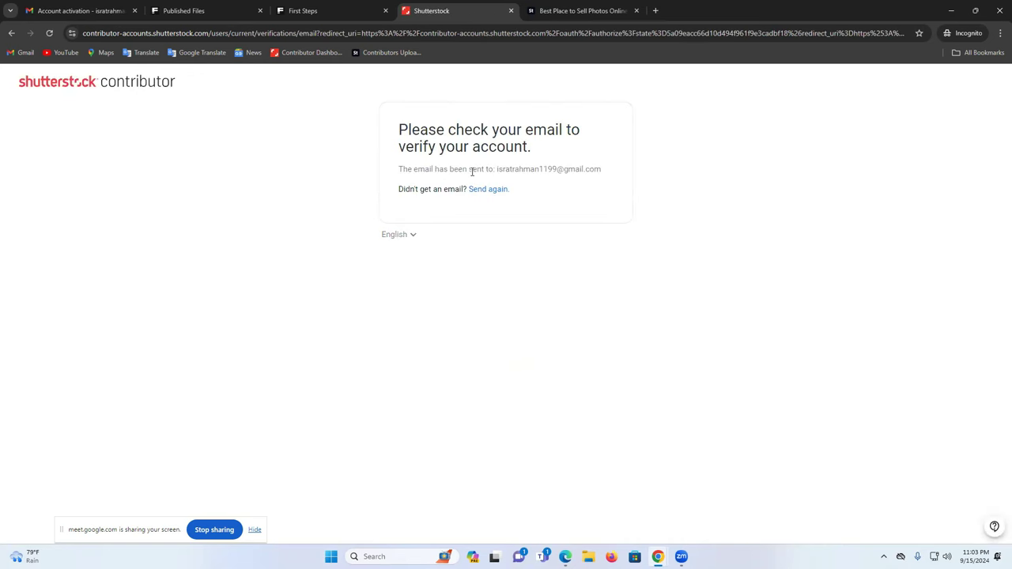
# In Gmail, return to the inbox and open Shutterstock's 'Verify your email address' message.
pyautogui.moveTo(507, 131); pyautogui.dragTo(580, 136)
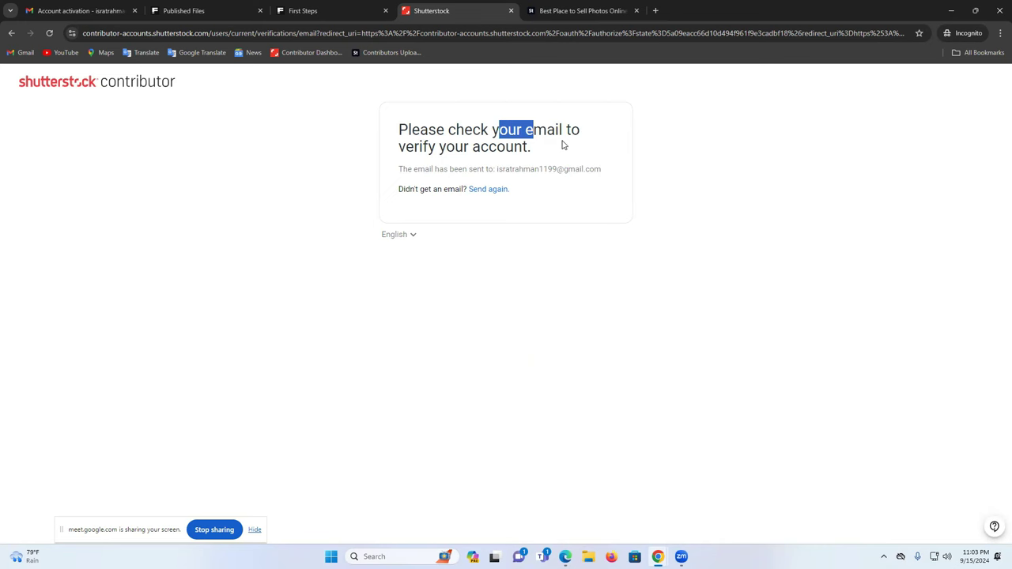
pyautogui.click(93, 11)
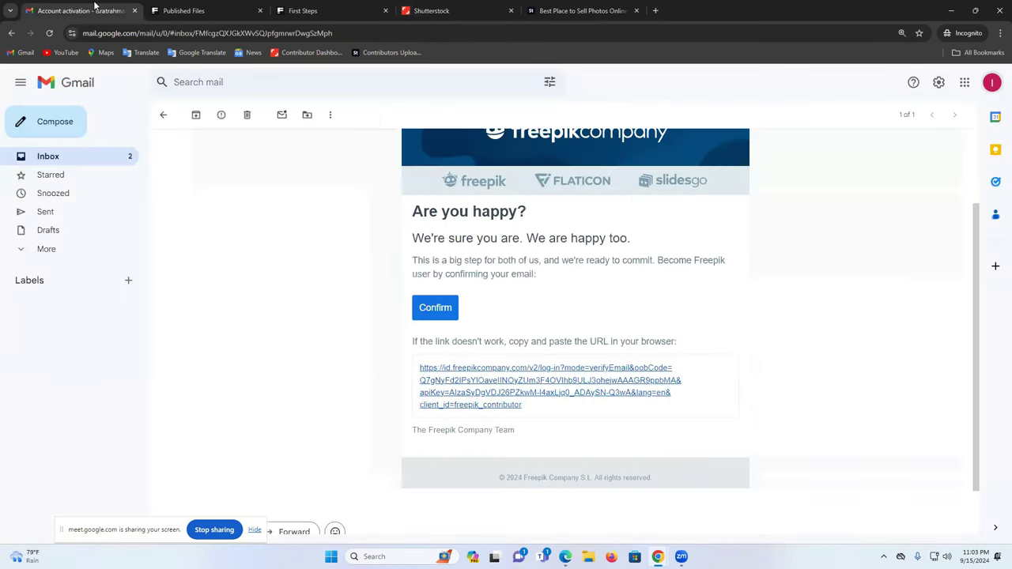
pyautogui.click(166, 118)
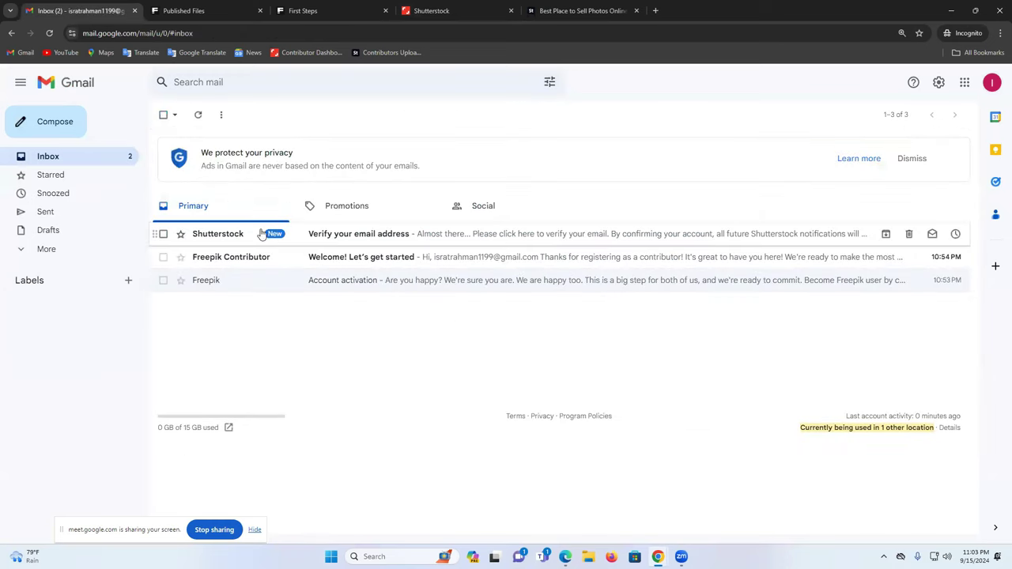
pyautogui.click(385, 238)
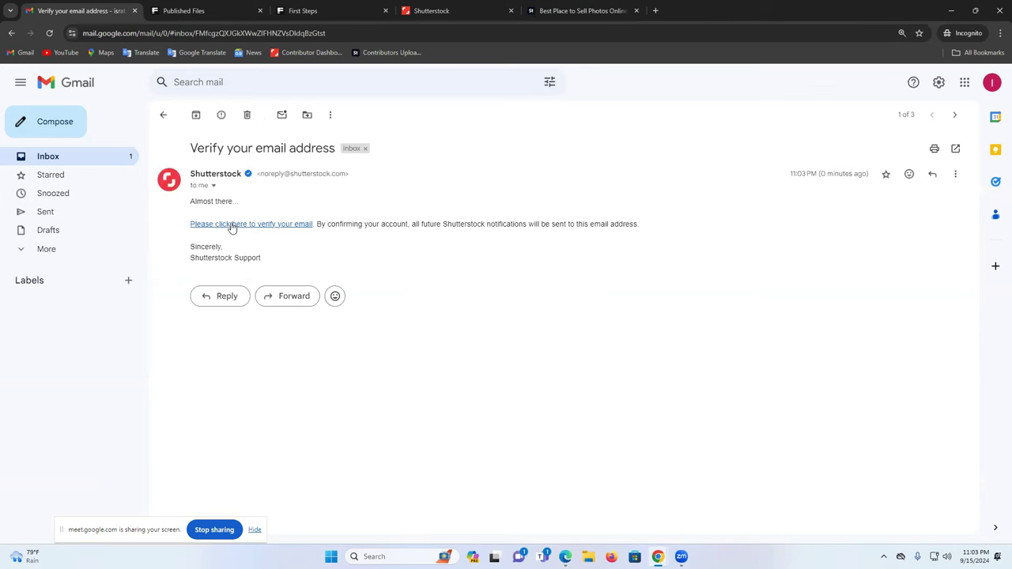
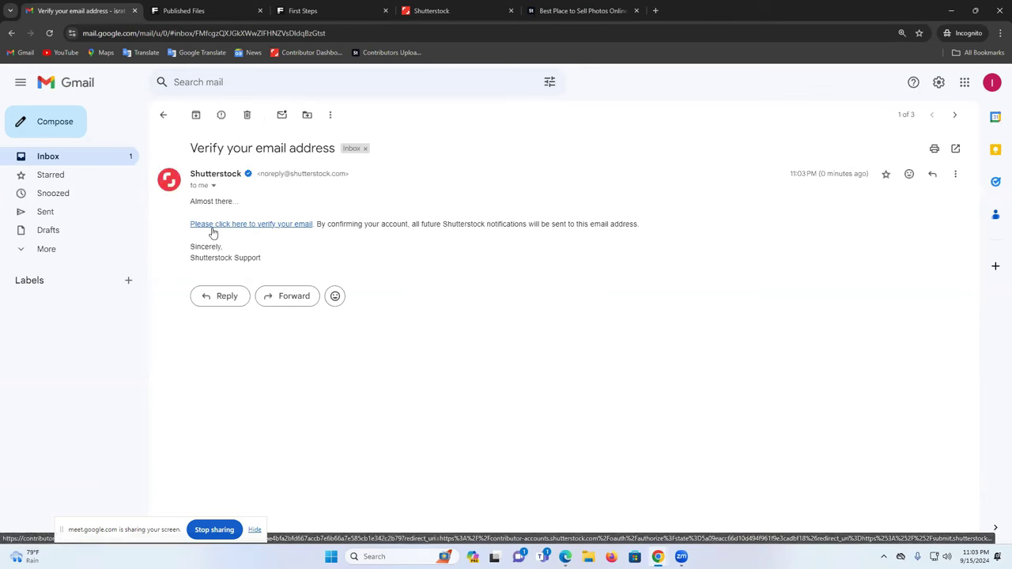
# Open the verification link in the Shutterstock Gmail message and continue past the confirmation page.
pyautogui.click(266, 227)
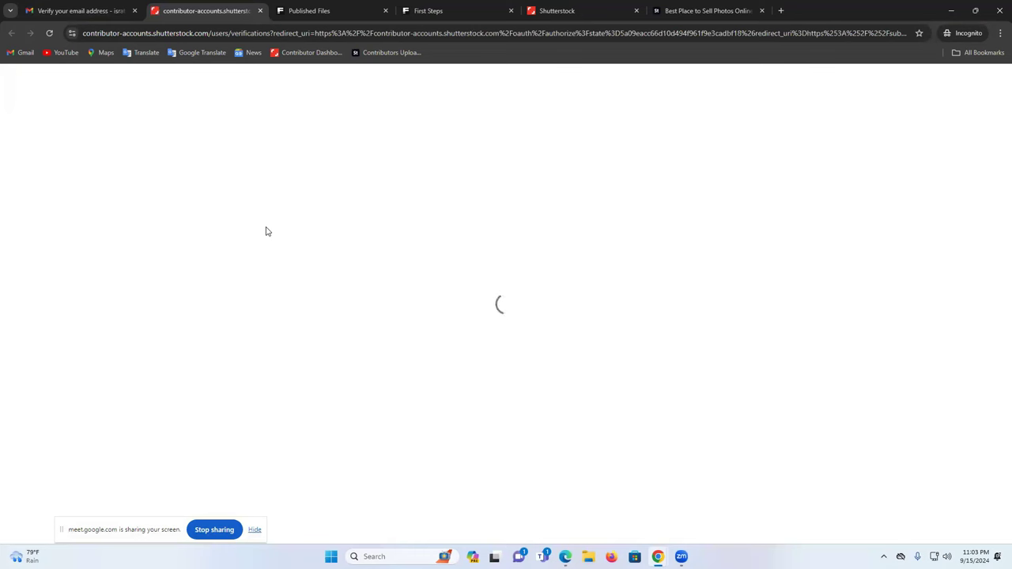
pyautogui.moveTo(406, 133); pyautogui.dragTo(481, 133)
pyautogui.click(498, 179)
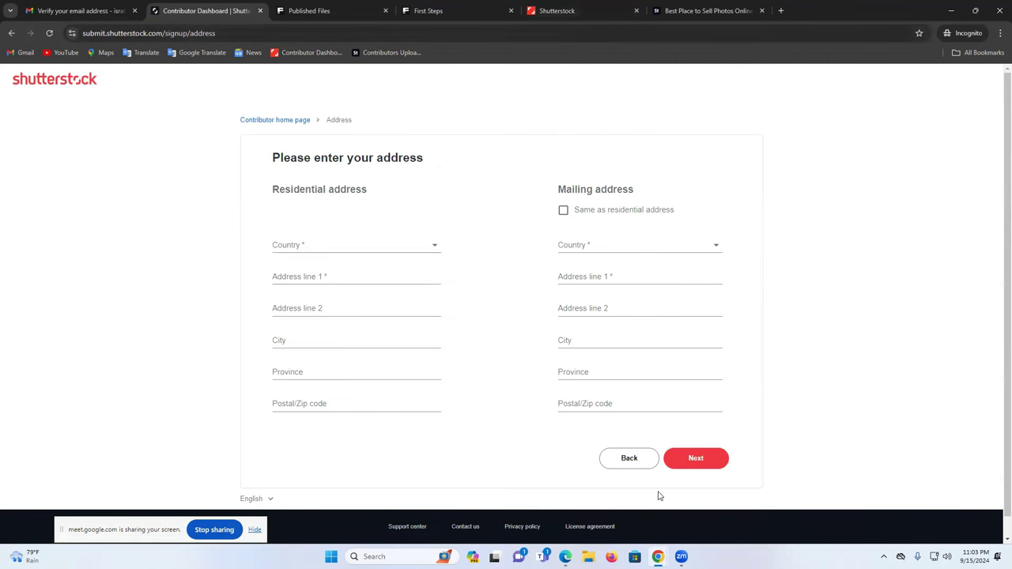
# Set the residential country to Bangladesh and paste the first address line from the account notes.
pyautogui.moveTo(658, 557)
pyautogui.click(552, 505)
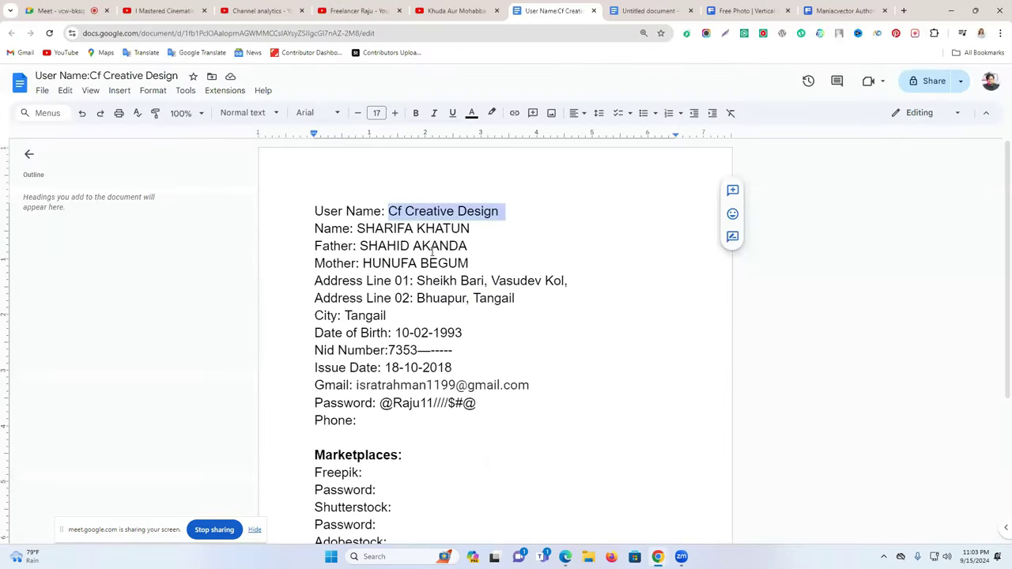
pyautogui.moveTo(658, 557)
pyautogui.click(716, 501)
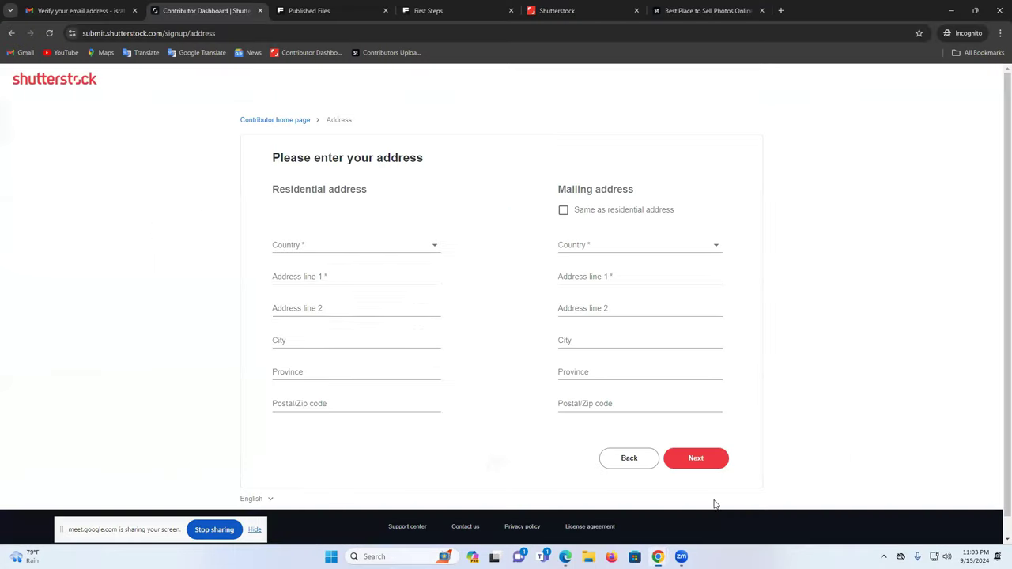
pyautogui.click(302, 249)
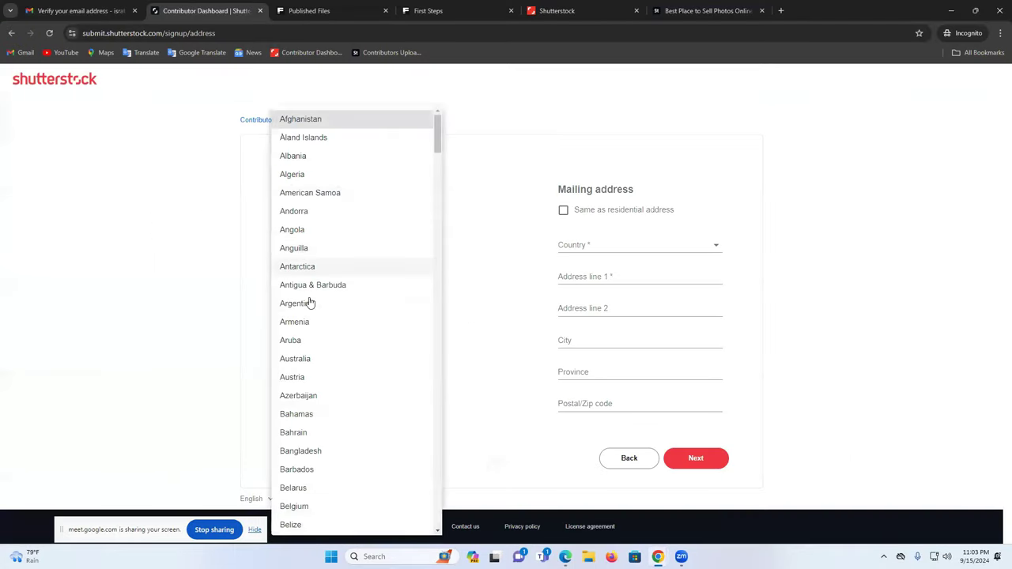
pyautogui.click(329, 451)
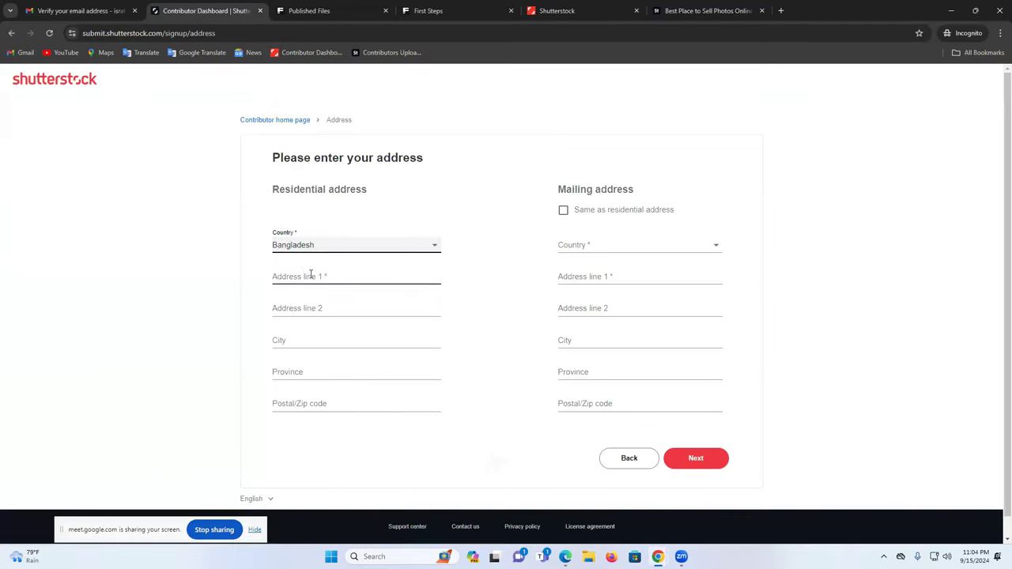
pyautogui.press('Tab')
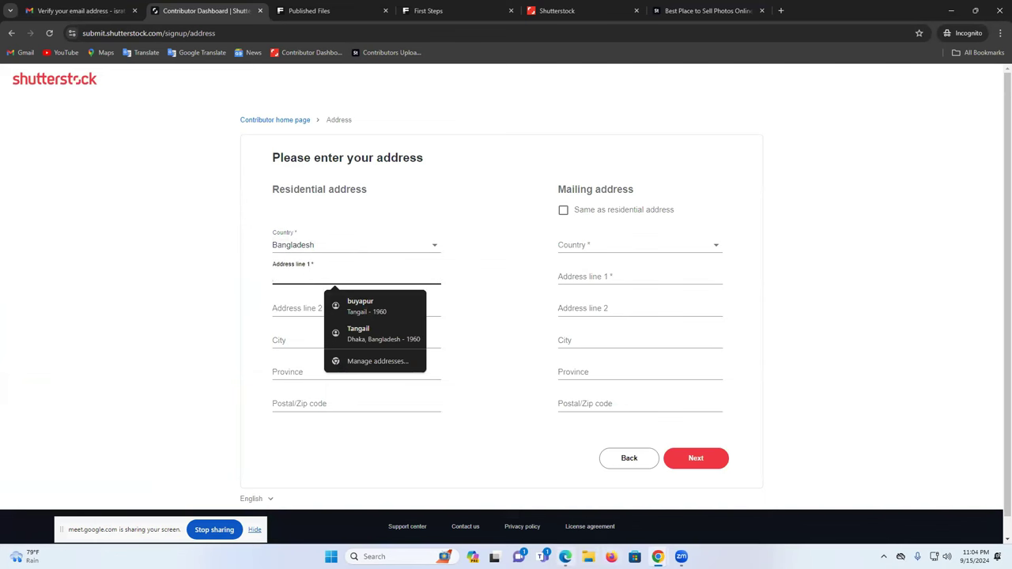
pyautogui.click(566, 557)
pyautogui.moveTo(658, 557)
pyautogui.click(732, 494)
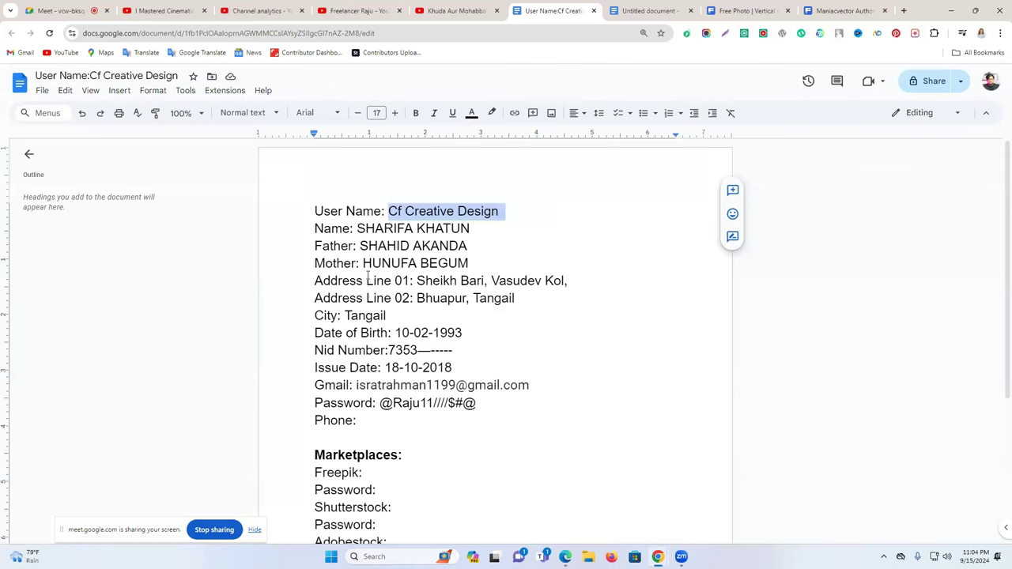
pyautogui.moveTo(417, 281); pyautogui.dragTo(569, 281)
pyautogui.hotkey('ctrl', 'c')
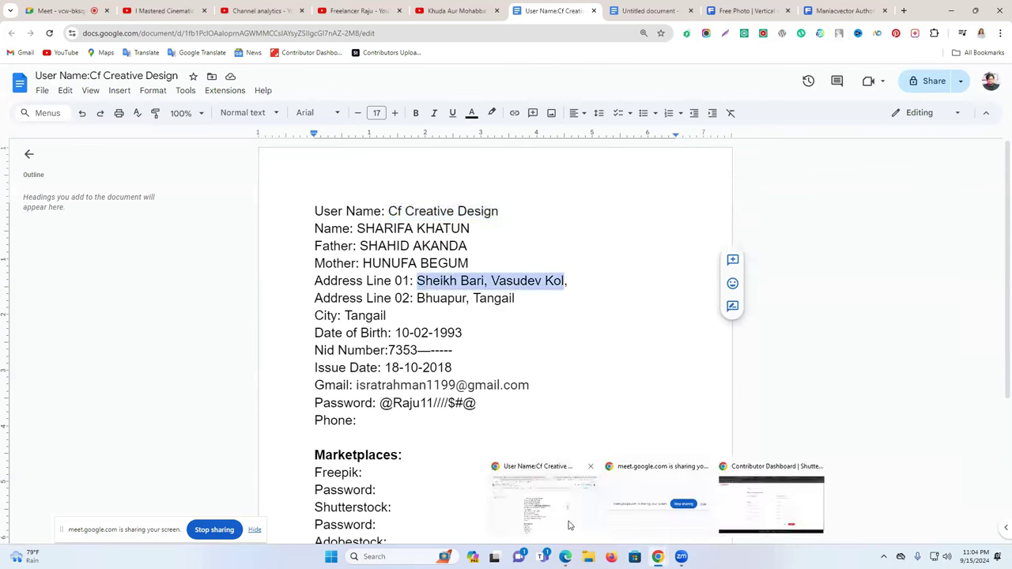
pyautogui.click(728, 518)
pyautogui.hotkey('ctrl', 'v')
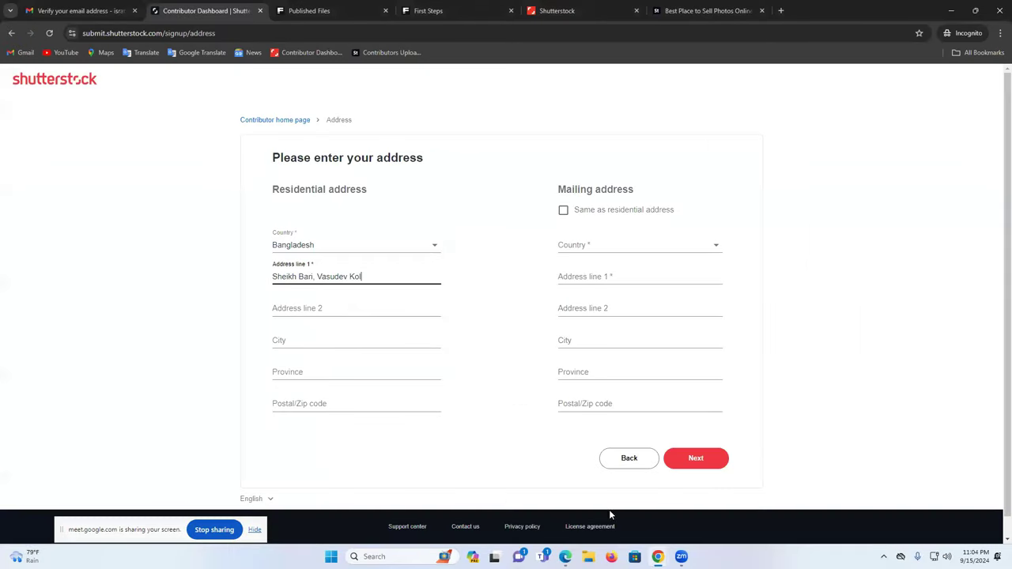
# Copy the second address line from the account notes into the form.
pyautogui.moveTo(658, 556)
pyautogui.click(543, 494)
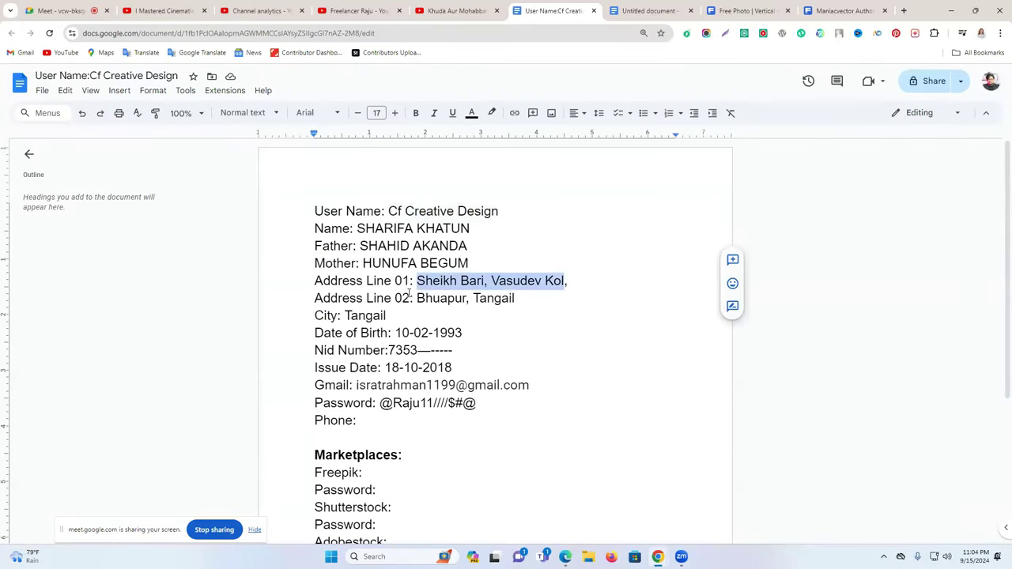
pyautogui.moveTo(416, 297); pyautogui.dragTo(518, 298)
pyautogui.hotkey('ctrl', 'c')
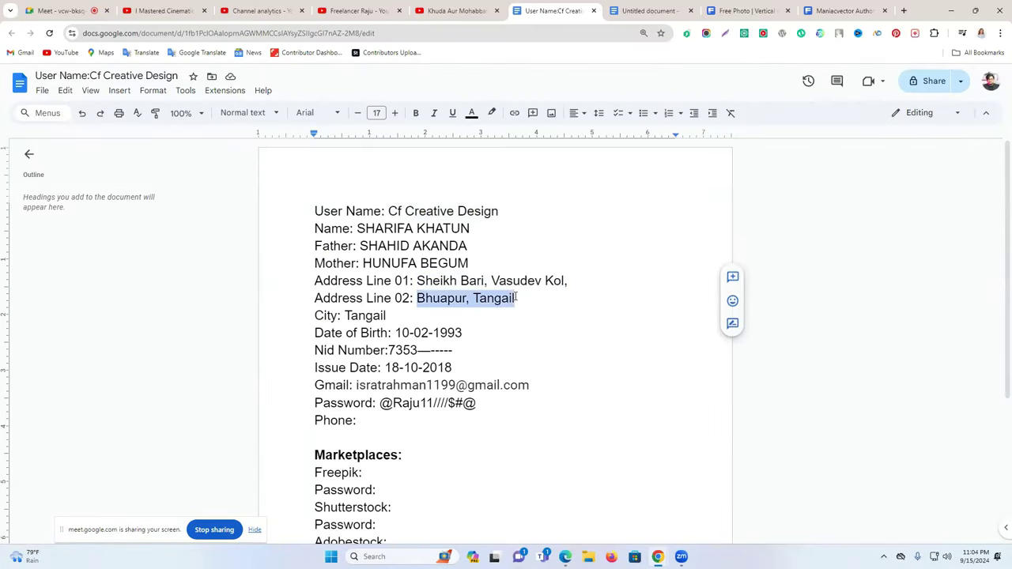
pyautogui.moveTo(682, 557)
pyautogui.click(773, 509)
pyautogui.click(339, 310)
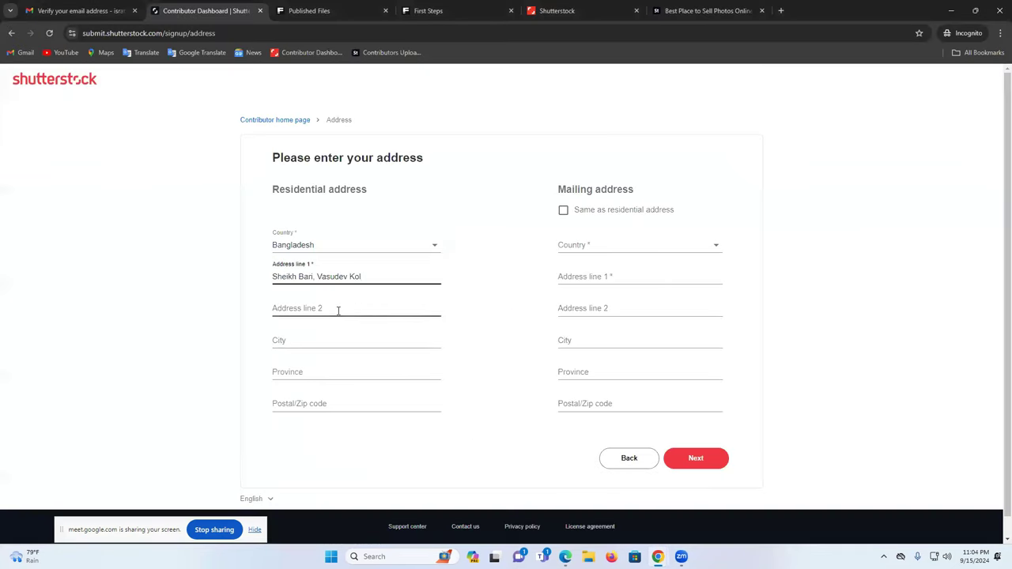
pyautogui.hotkey('ctrl', 'v')
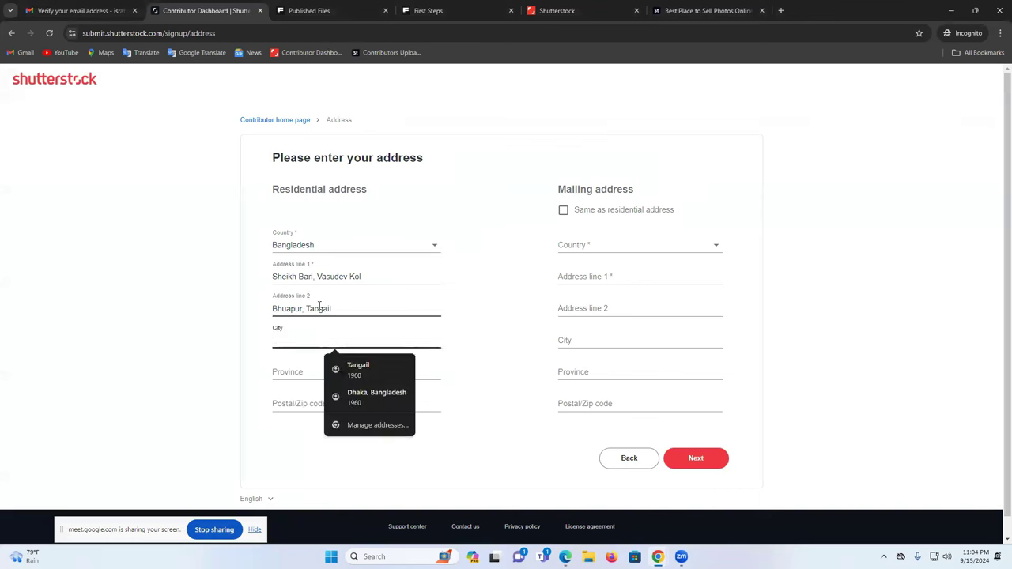
pyautogui.doubleClick(318, 308)
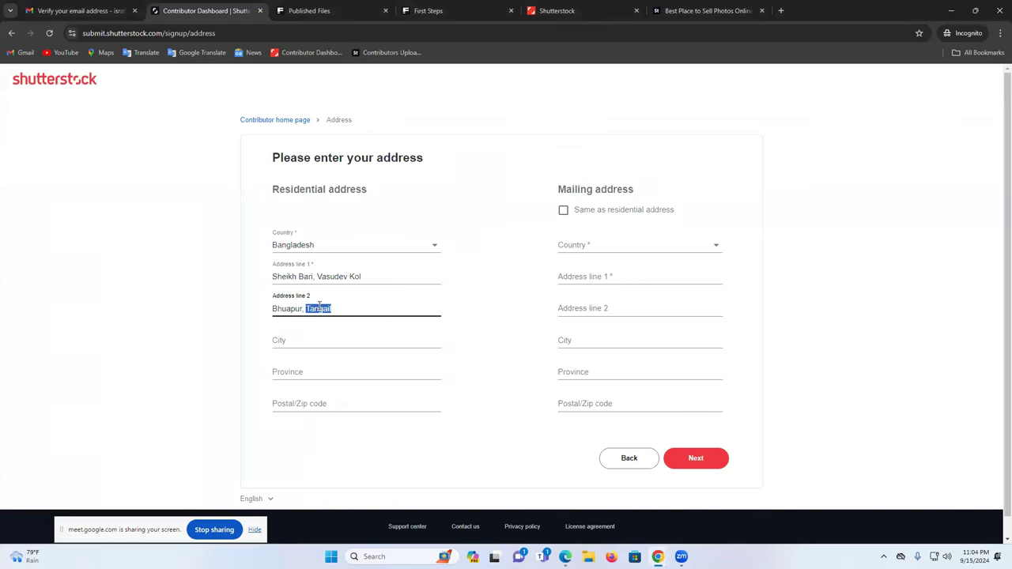
# Type the city and accept the suggested postal code.
pyautogui.click(293, 345)
pyautogui.write('Tangail')
pyautogui.click(289, 373)
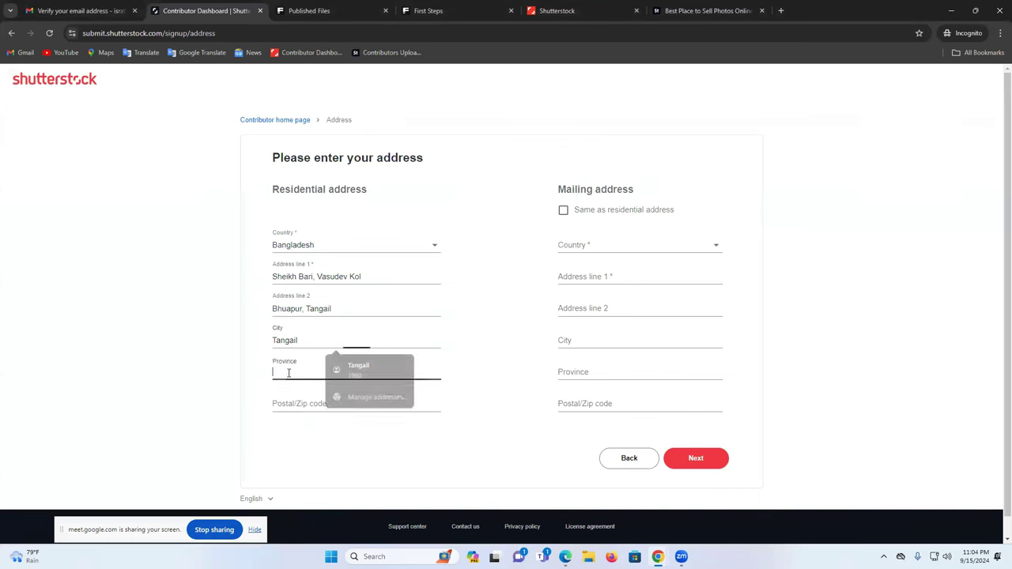
pyautogui.click(312, 408)
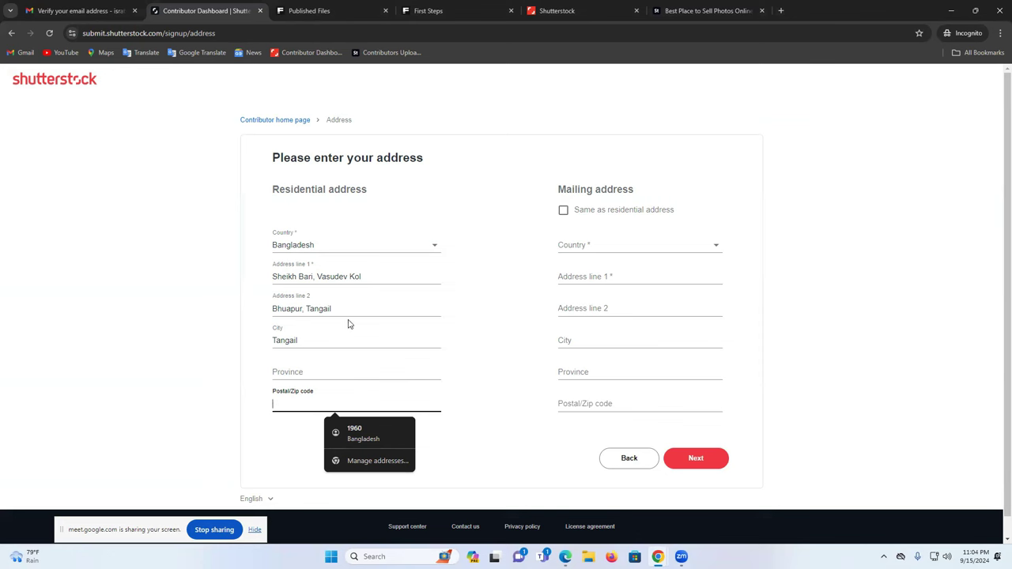
pyautogui.click(514, 406)
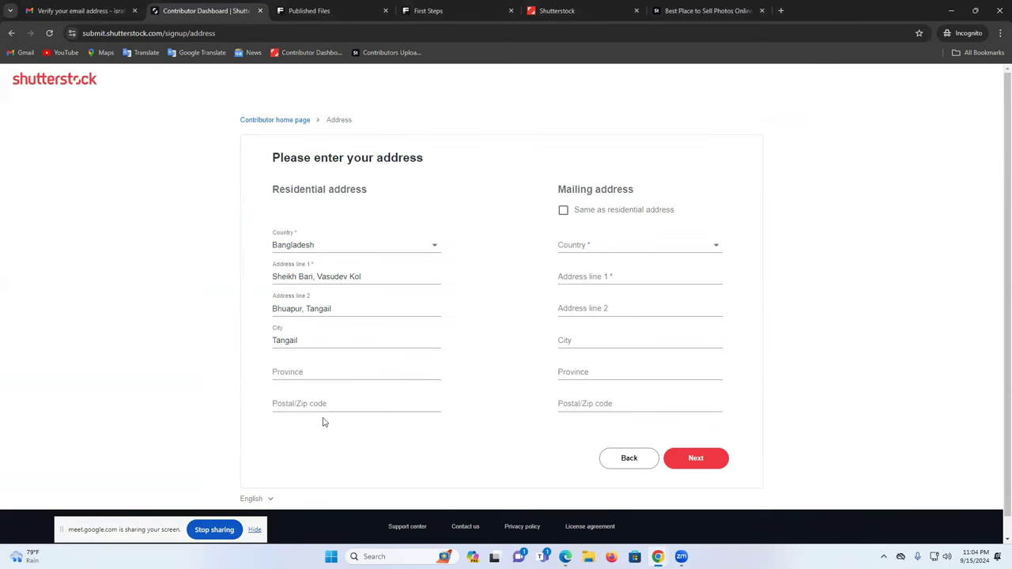
pyautogui.click(290, 401)
pyautogui.click(391, 434)
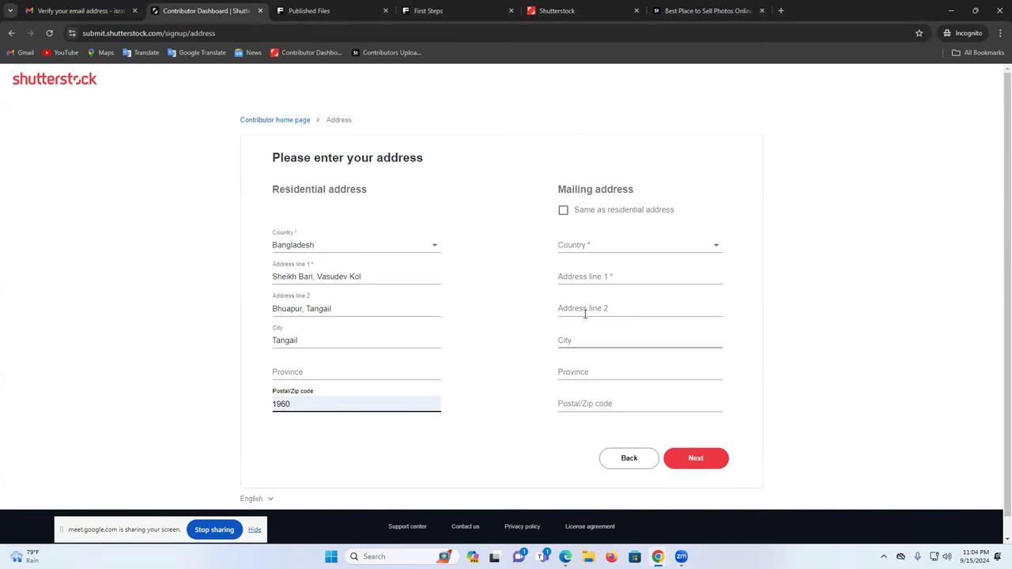
# Set the mailing country to Bangladesh, make it the same as the residential address, and submit.
pyautogui.click(593, 247)
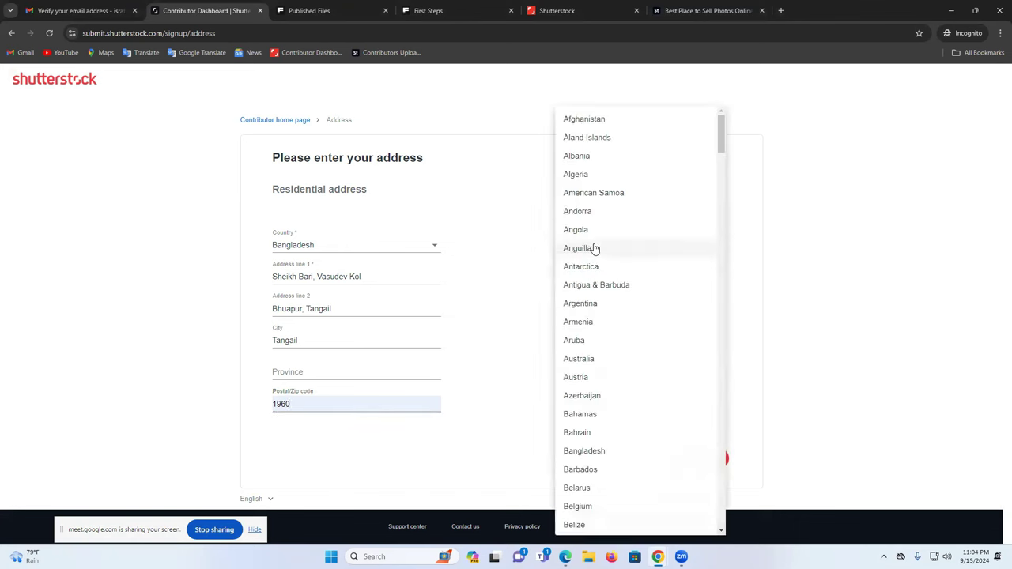
pyautogui.click(585, 451)
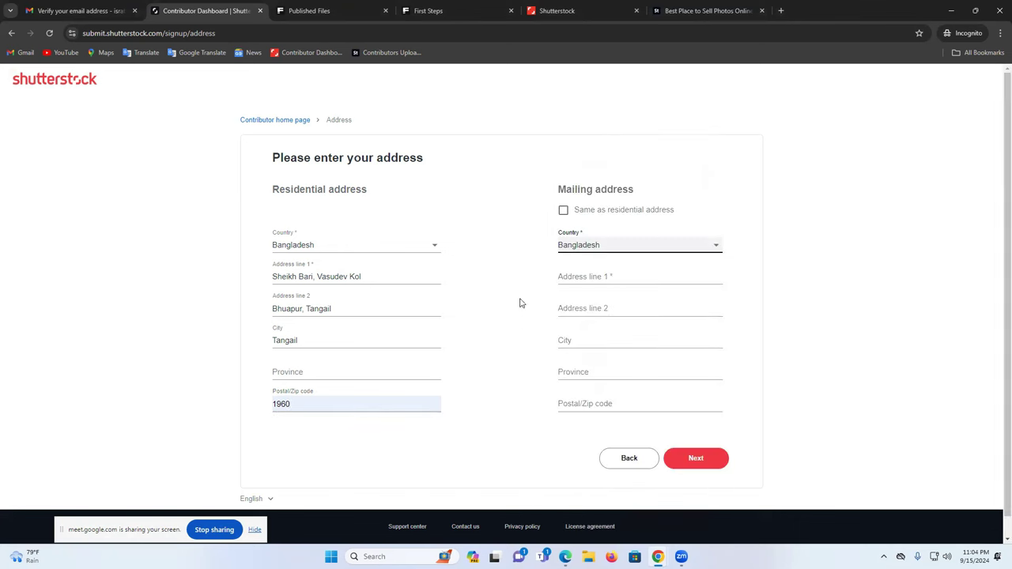
pyautogui.click(594, 276)
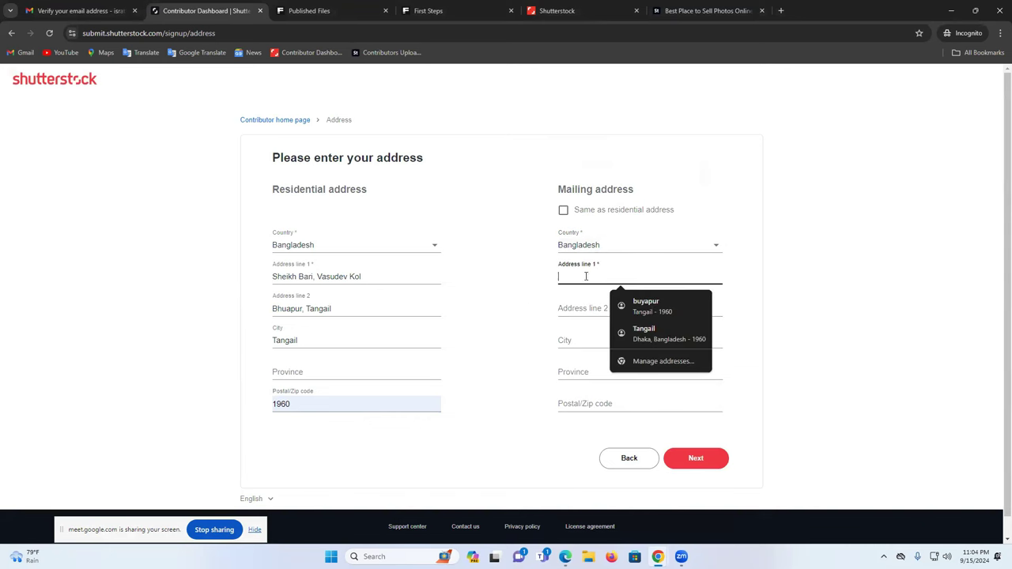
pyautogui.click(493, 295)
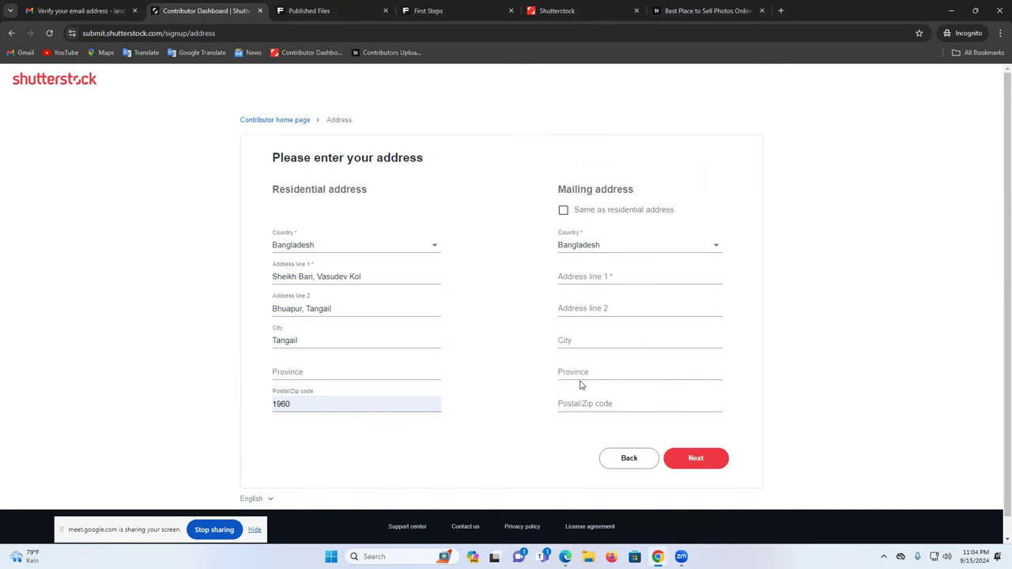
pyautogui.click(601, 252)
pyautogui.click(770, 219)
pyautogui.click(696, 458)
pyautogui.click(582, 276)
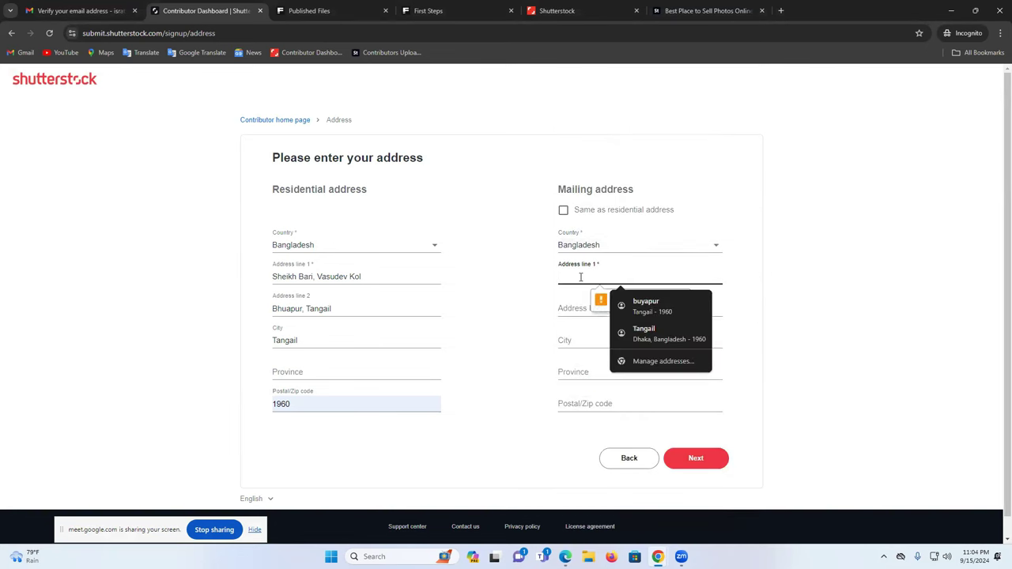
pyautogui.click(561, 211)
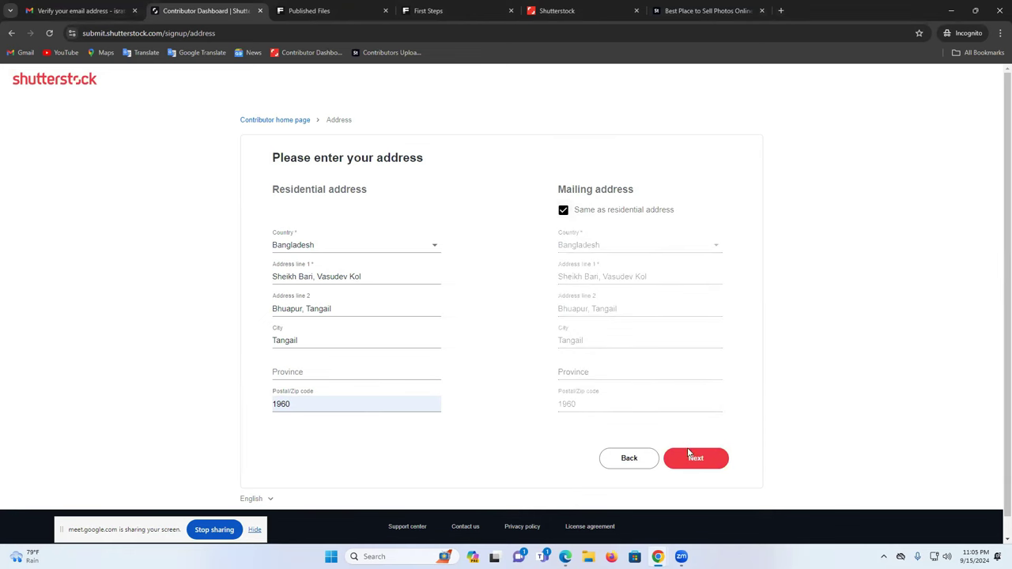
pyautogui.click(689, 455)
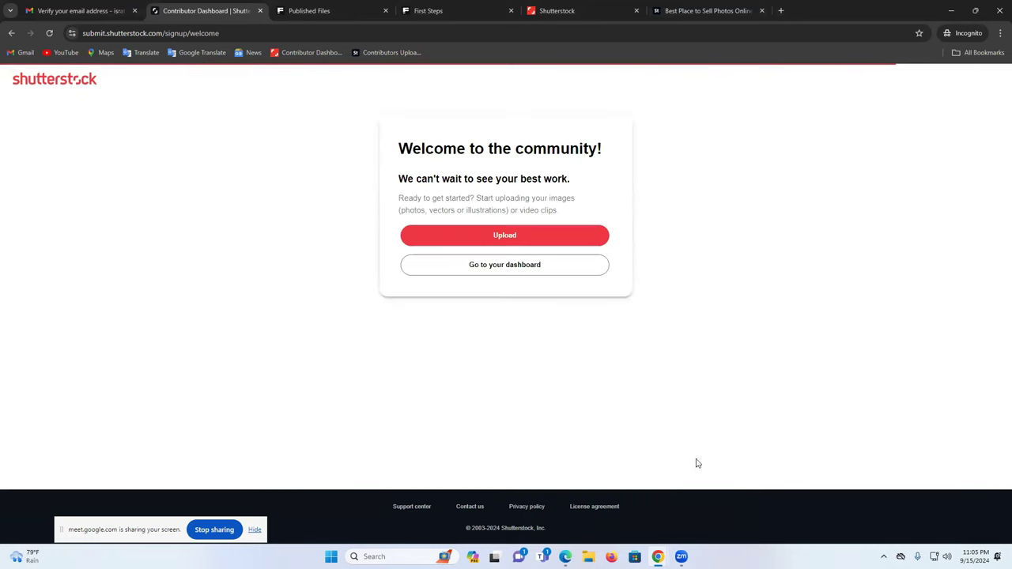
# Open the contributor dashboard, check the zero-image portfolio status, then return to the account notes.
pyautogui.click(516, 273)
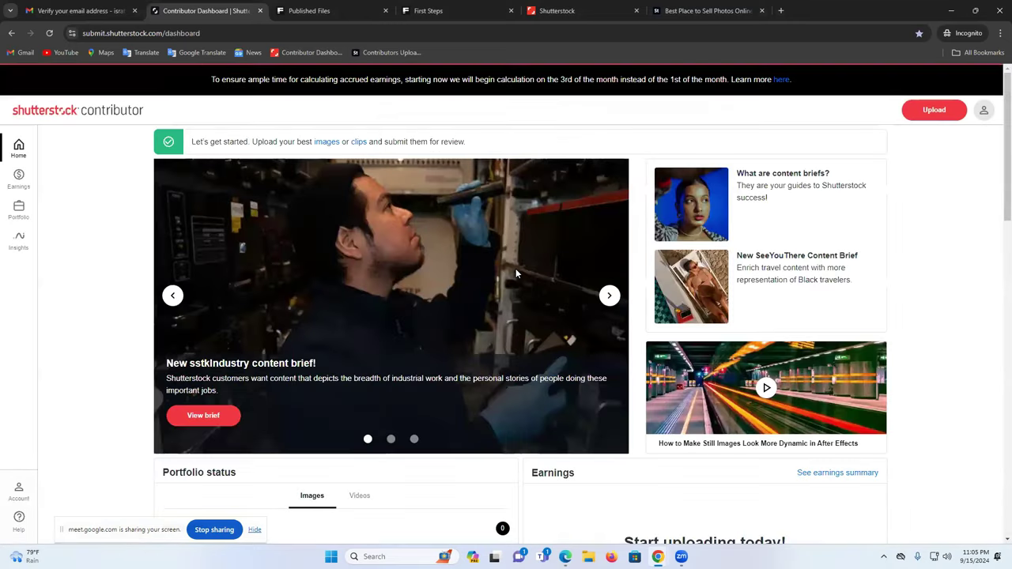
pyautogui.scroll(-3, 450, 338)
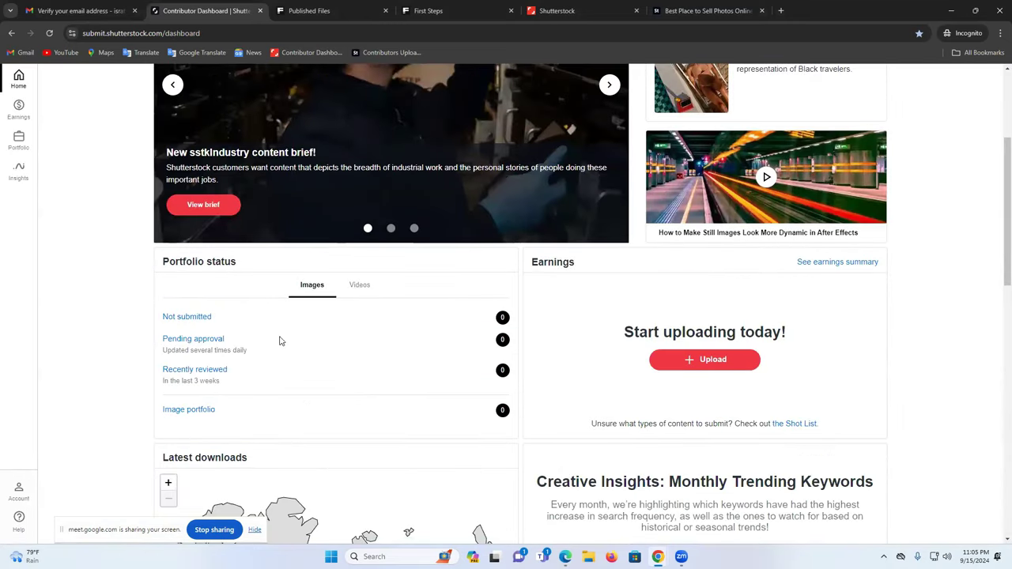
pyautogui.scroll(3, 526, 389)
pyautogui.scroll(-4, 712, 363)
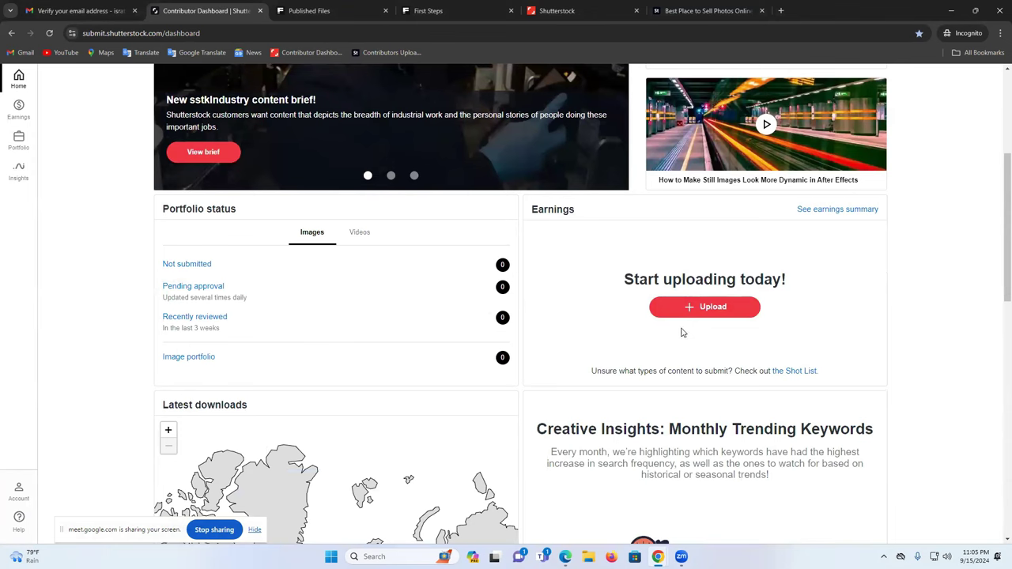
pyautogui.scroll(2, 558, 330)
pyautogui.scroll(-4, 427, 316)
pyautogui.scroll(1, 696, 356)
pyautogui.scroll(5, 463, 311)
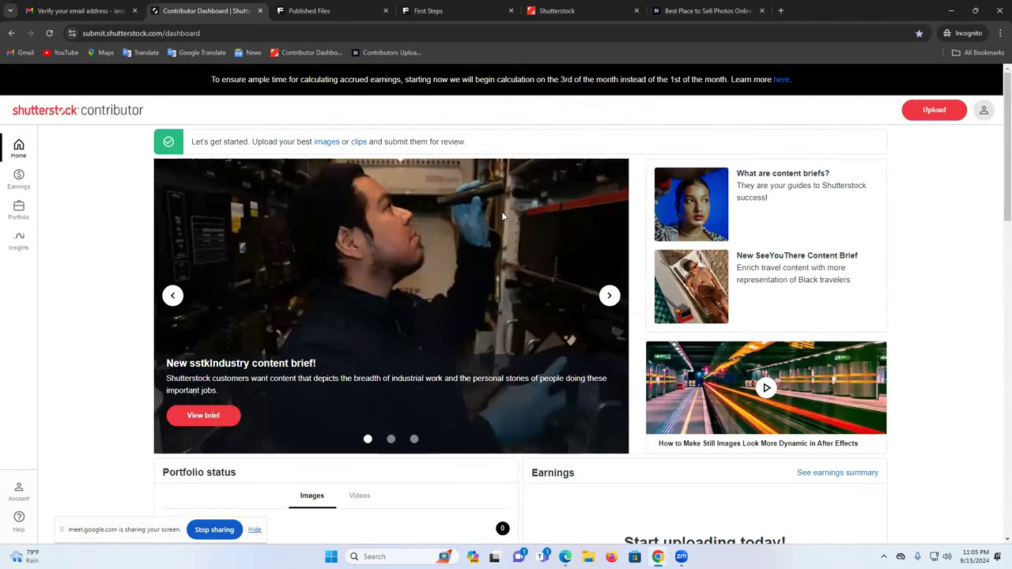
pyautogui.scroll(-3, 702, 362)
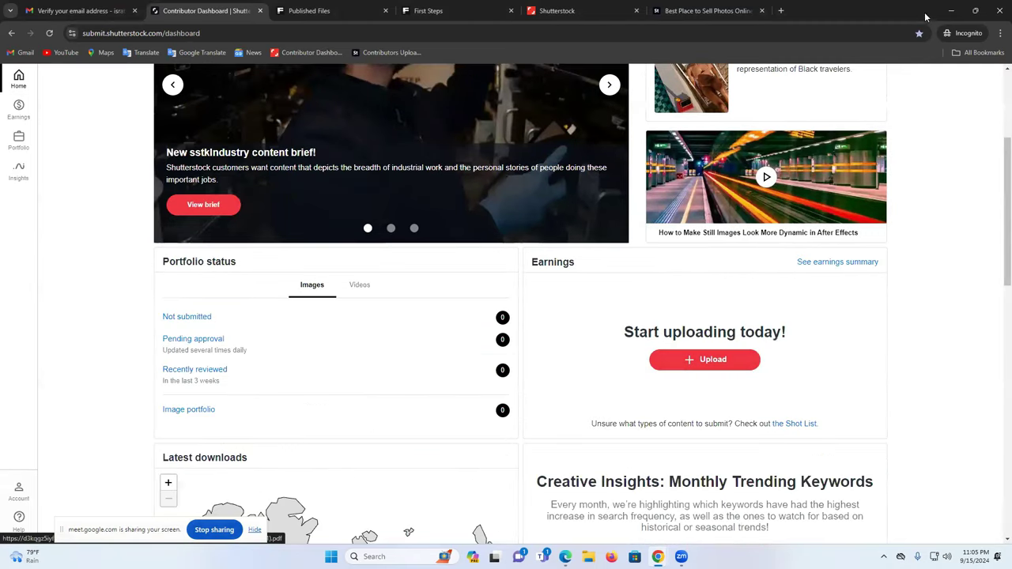
pyautogui.moveTo(657, 557)
pyautogui.click(543, 499)
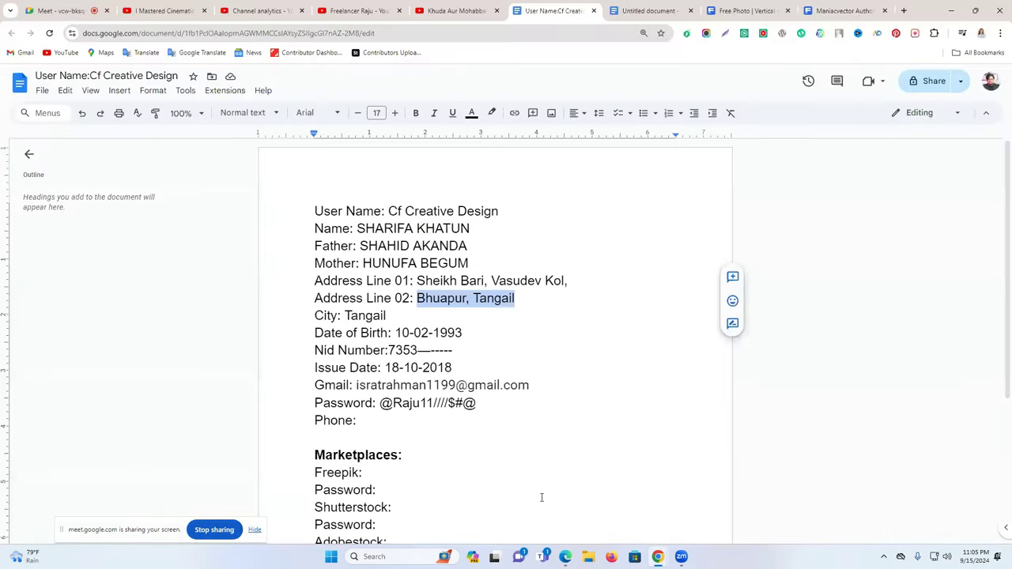
# In a new tab, load the Adobe Stock uploads page, then the Contributor Dashboard bookmark.
pyautogui.click(904, 10)
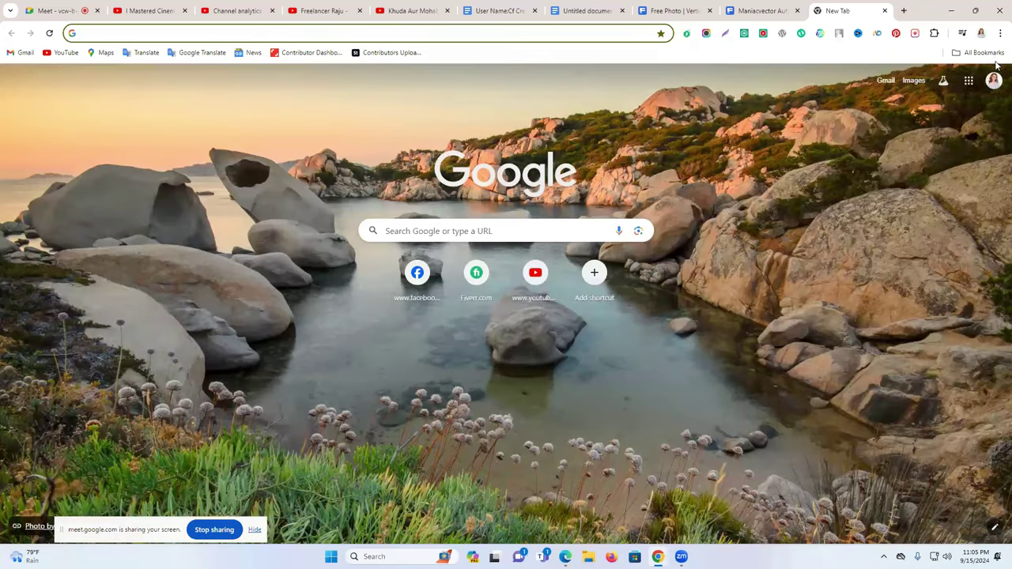
pyautogui.click(415, 54)
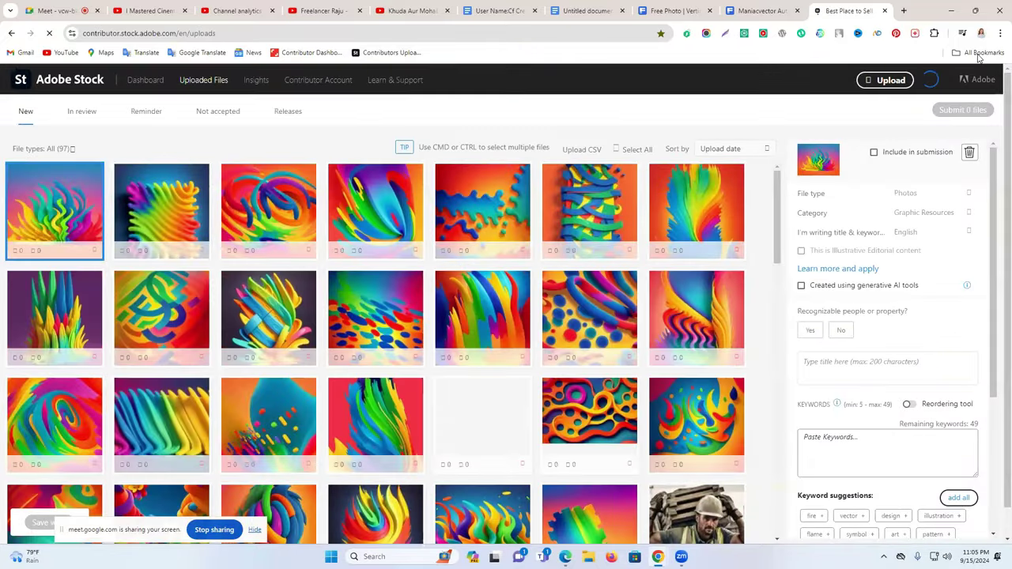
pyautogui.click(981, 52)
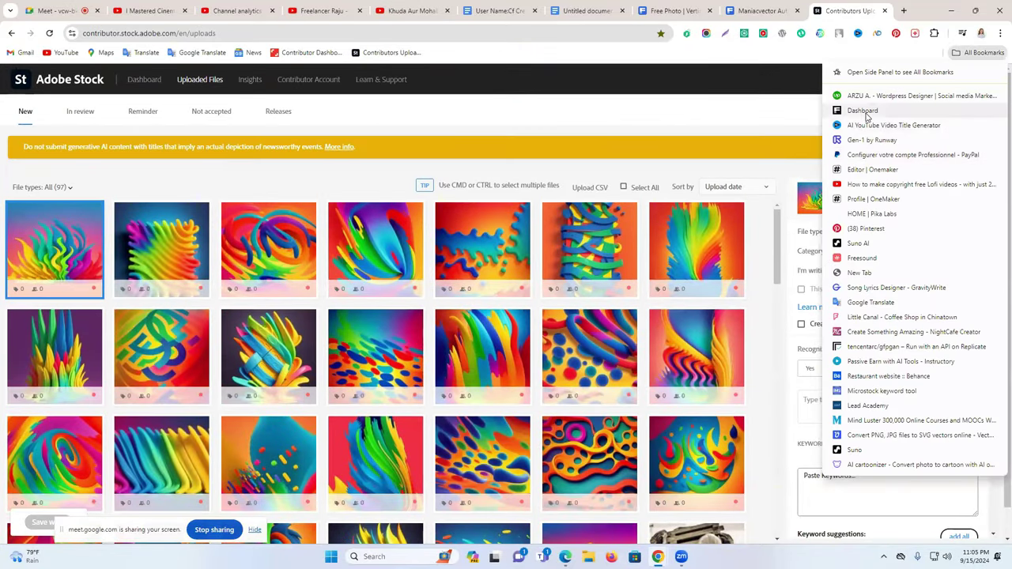
pyautogui.click(312, 53)
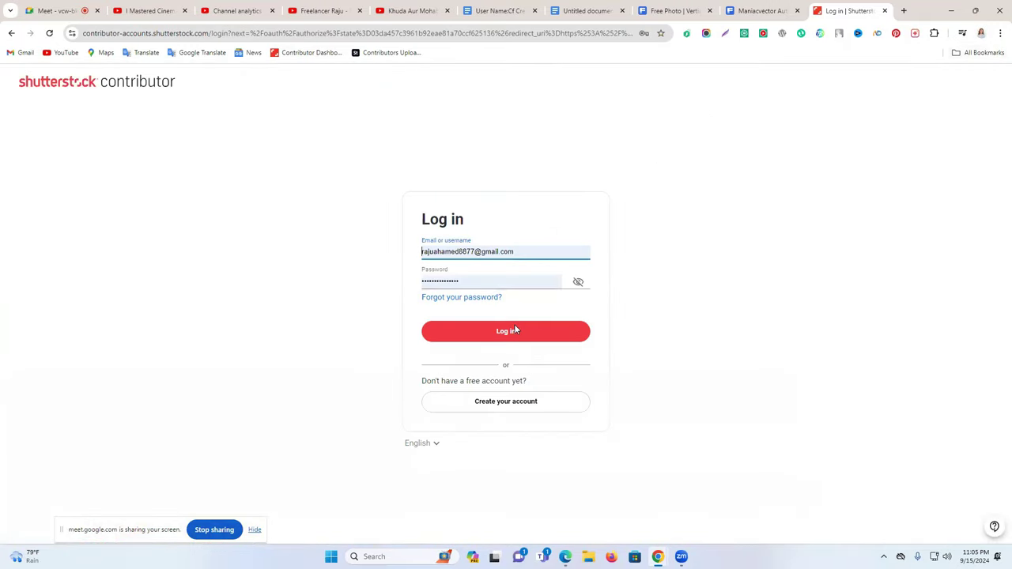
# Log in and review the $0.42 earnings from 3 downloads, then open the 181-image portfolio.
pyautogui.click(579, 333)
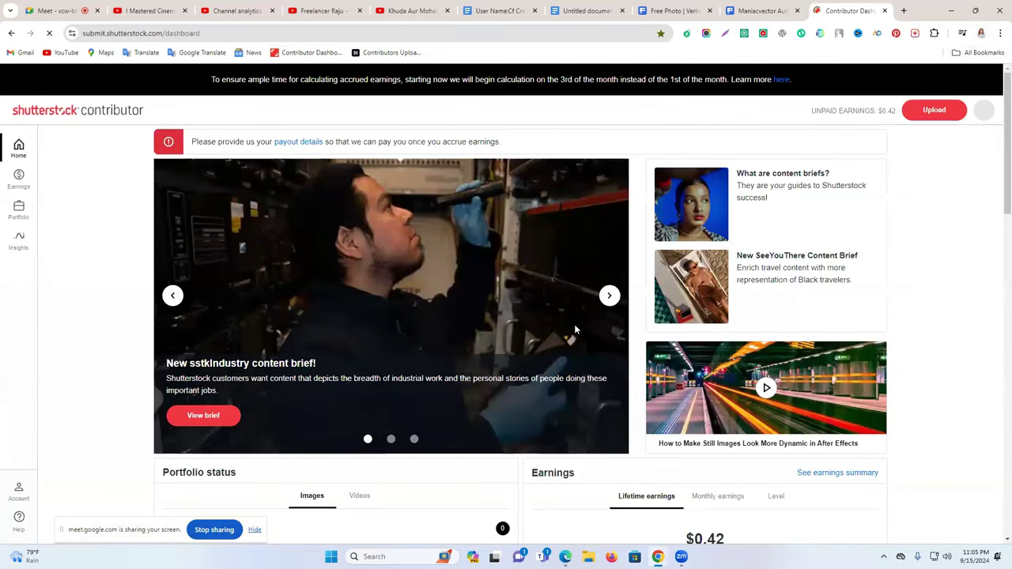
pyautogui.scroll(-2, 574, 324)
pyautogui.scroll(-1, 572, 325)
pyautogui.scroll(-1, 625, 308)
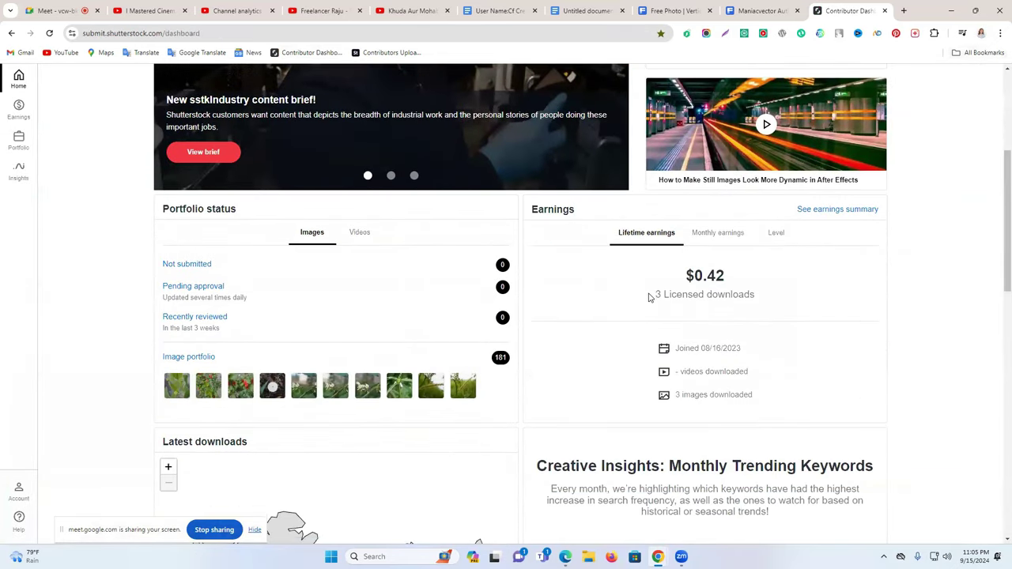
pyautogui.moveTo(651, 297); pyautogui.dragTo(676, 294)
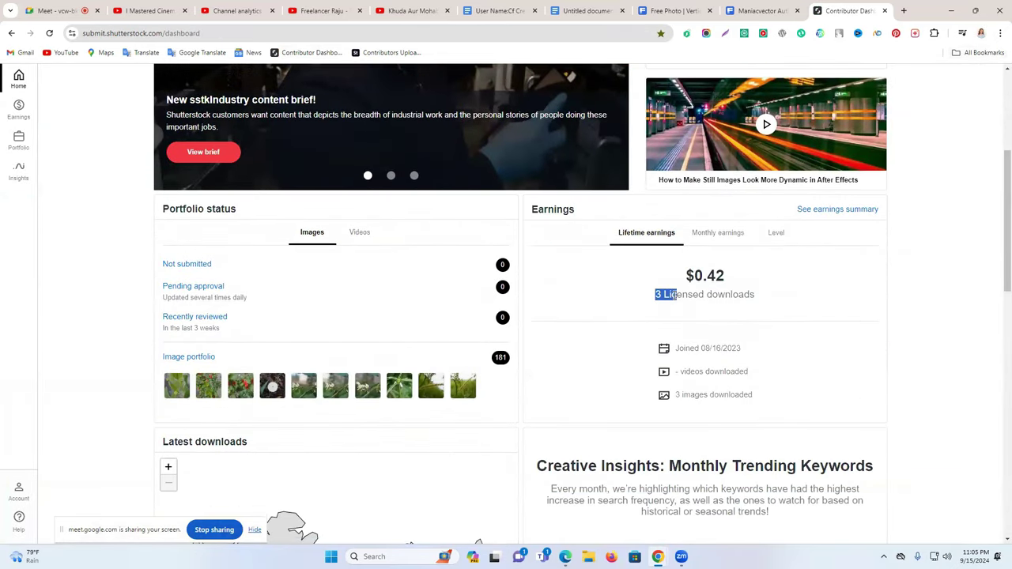
pyautogui.tripleClick(718, 276)
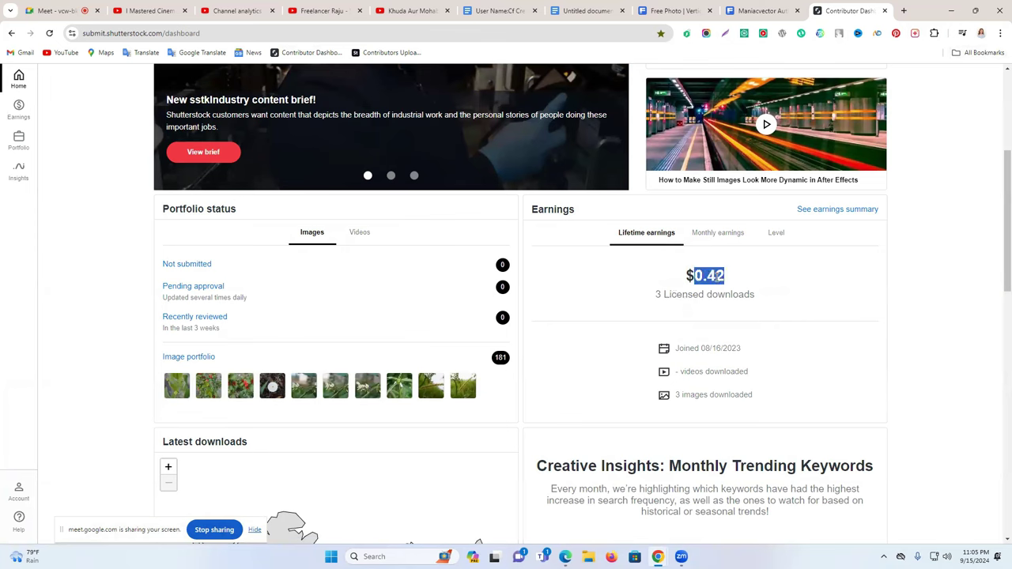
pyautogui.click(502, 360)
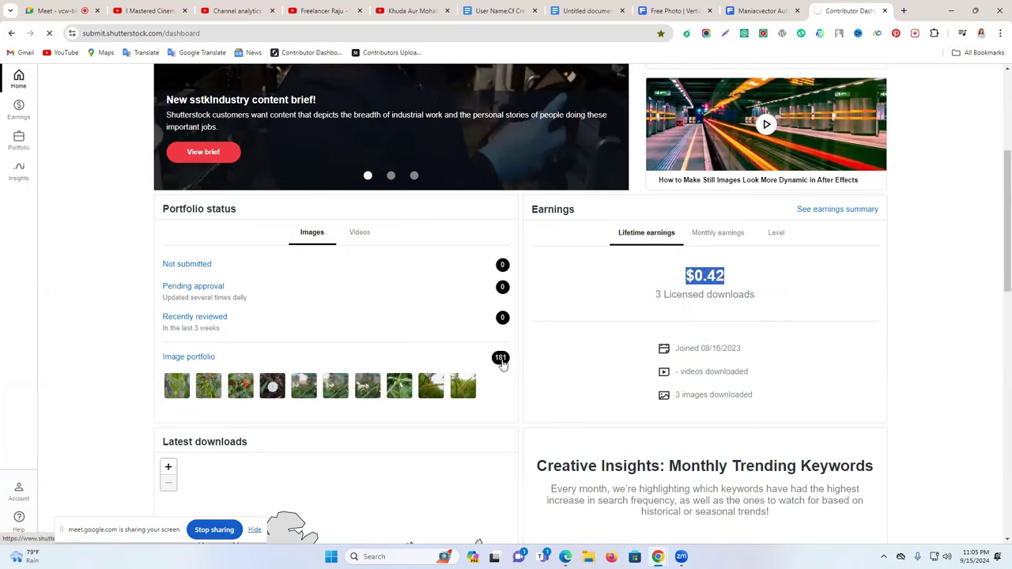
# Scroll through the 181-image public profile grid, then minimize the window to reach the incognito one.
pyautogui.scroll(-3, 368, 352)
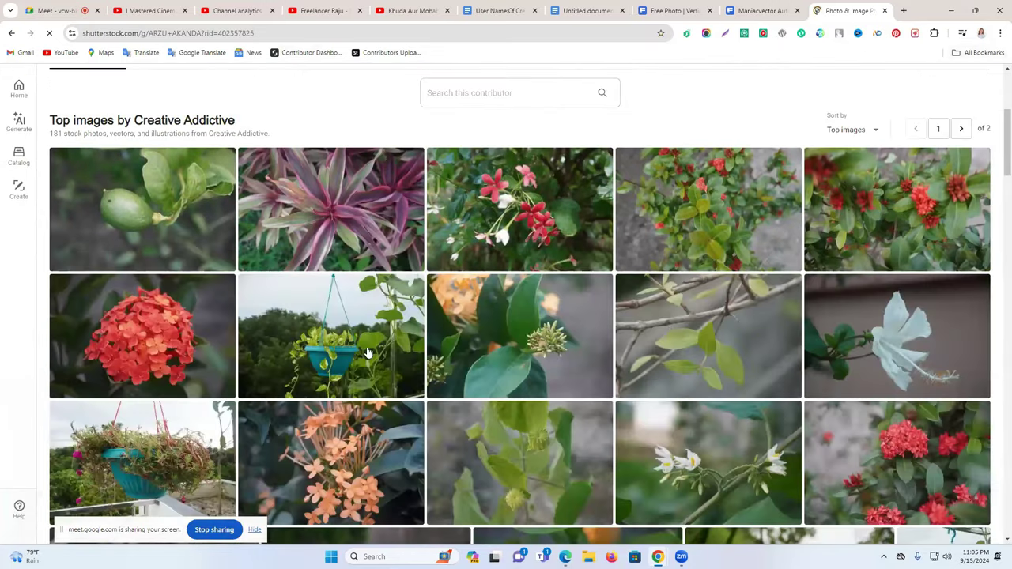
pyautogui.scroll(-5, 490, 307)
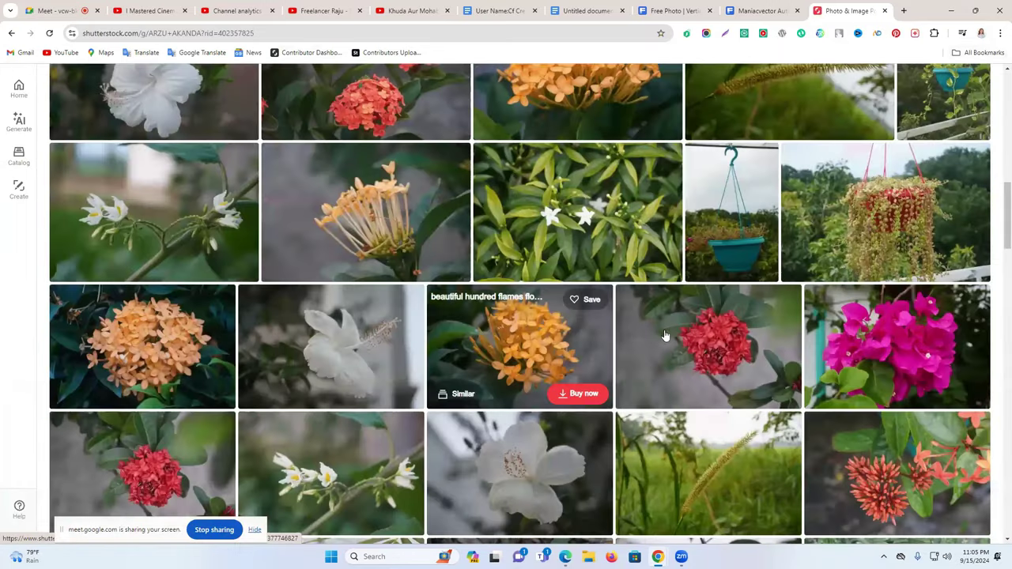
pyautogui.scroll(-5, 657, 340)
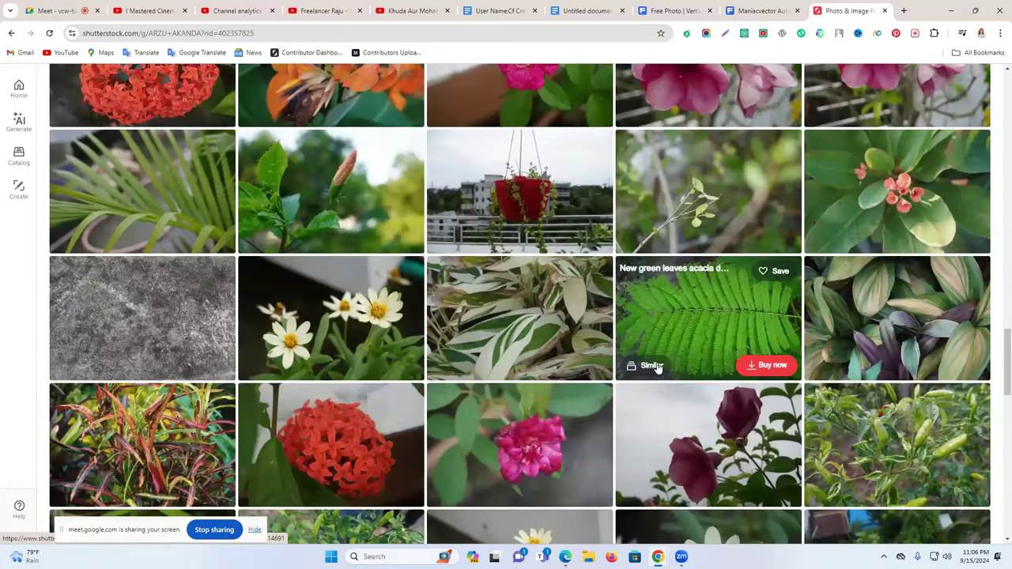
pyautogui.scroll(-4, 655, 368)
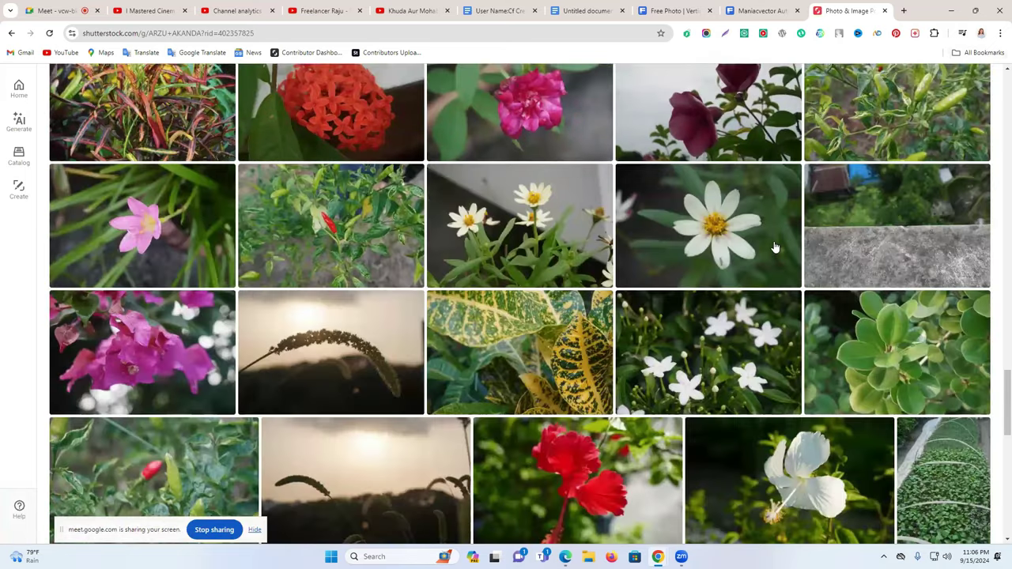
pyautogui.scroll(-5, 768, 274)
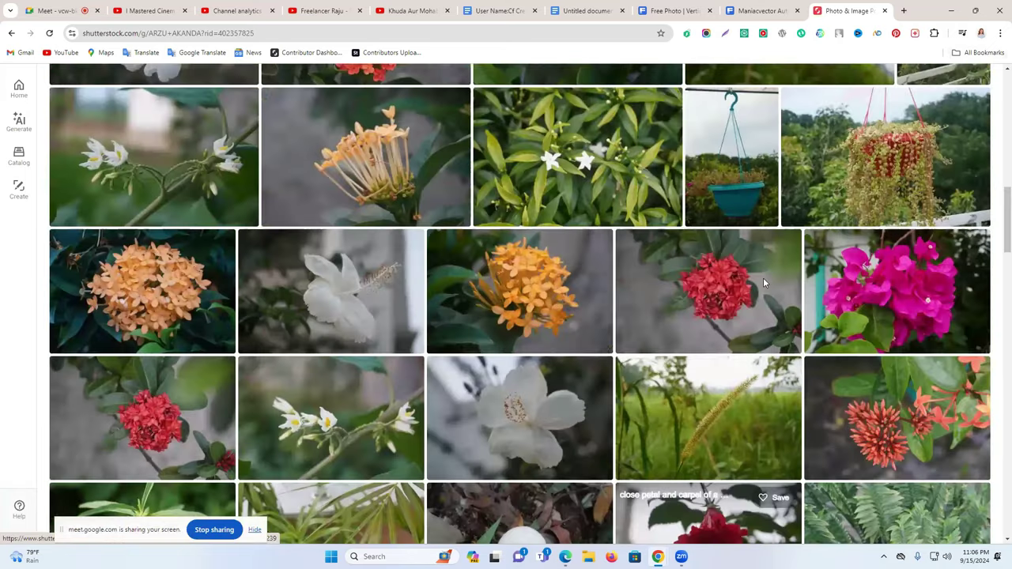
pyautogui.scroll(10, 763, 283)
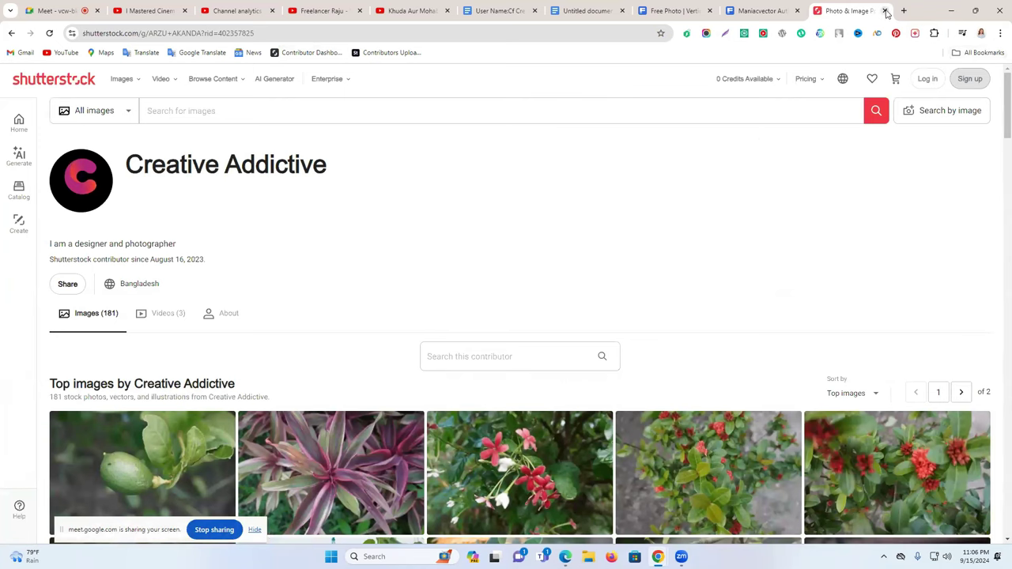
pyautogui.click(952, 11)
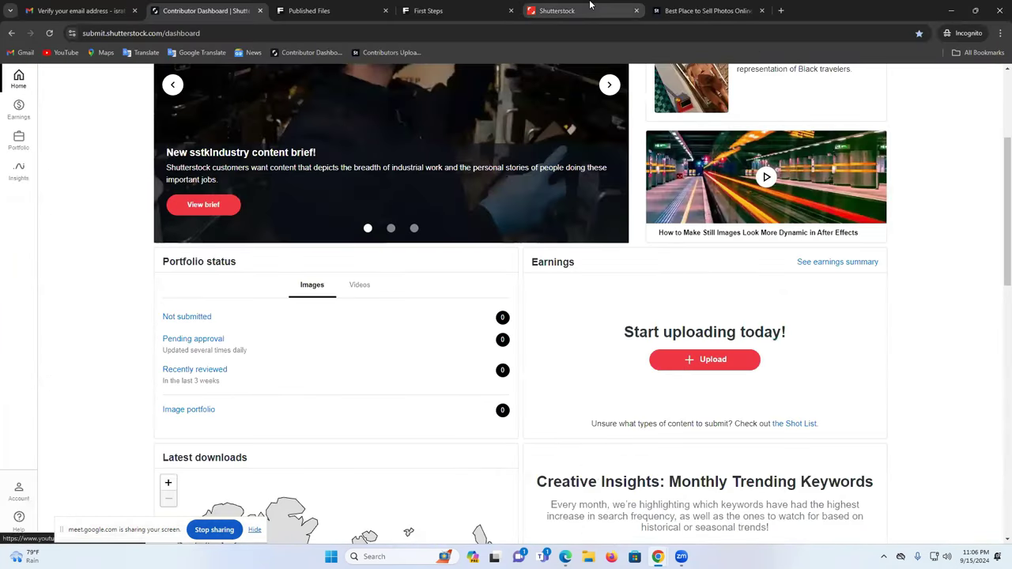
# Cycle through the Shutterstock verification, Freepik first steps and Adobe Stock landing tabs.
pyautogui.click(591, 9)
pyautogui.click(464, 11)
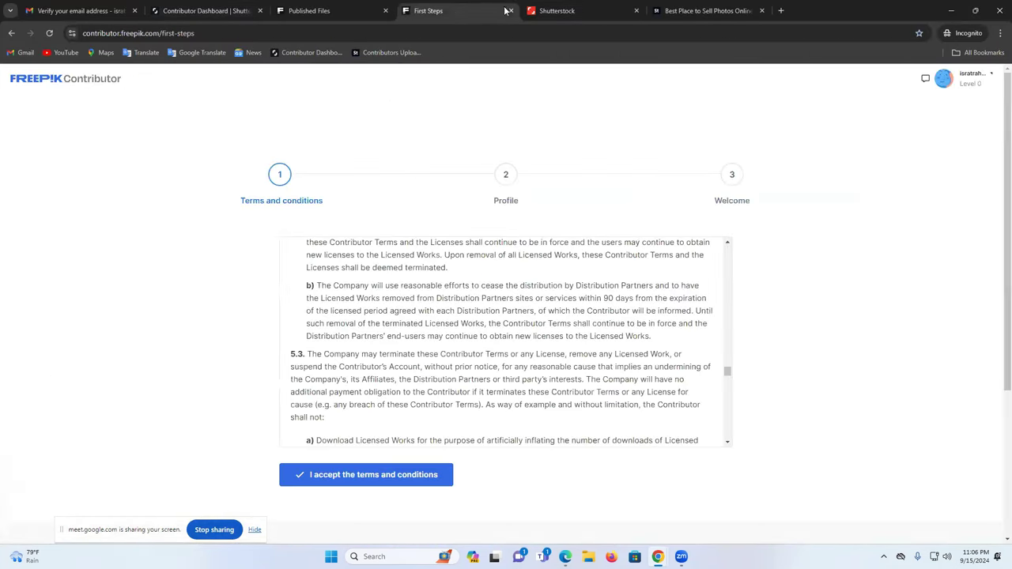
pyautogui.click(566, 10)
pyautogui.click(674, 6)
pyautogui.click(588, 7)
pyautogui.click(704, 6)
pyautogui.click(609, 6)
pyautogui.click(712, 8)
pyautogui.click(544, 8)
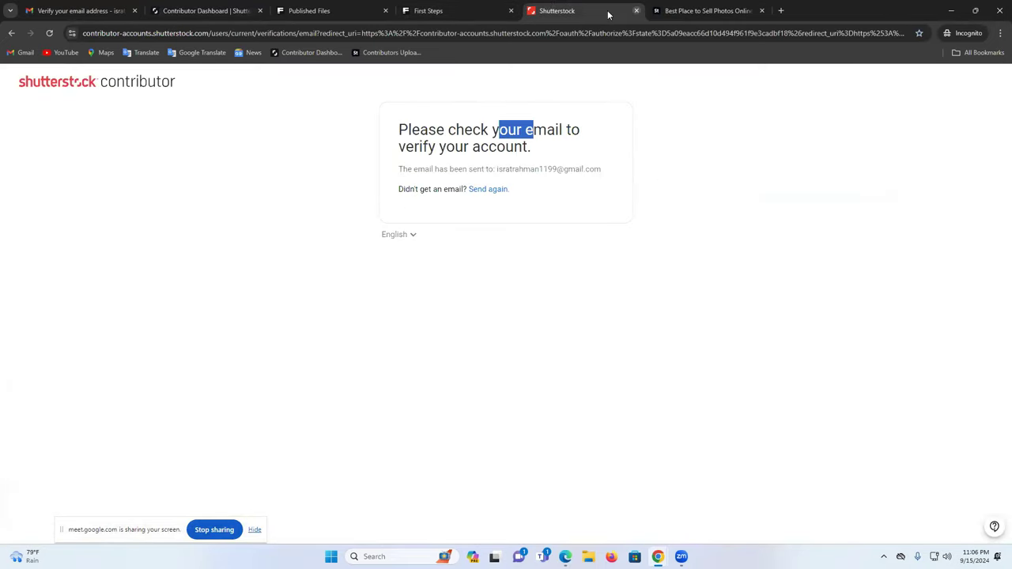
# Close the Freepik first steps, Shutterstock verification, Freepik published files and contributor dashboard tabs.
pyautogui.click(461, 10)
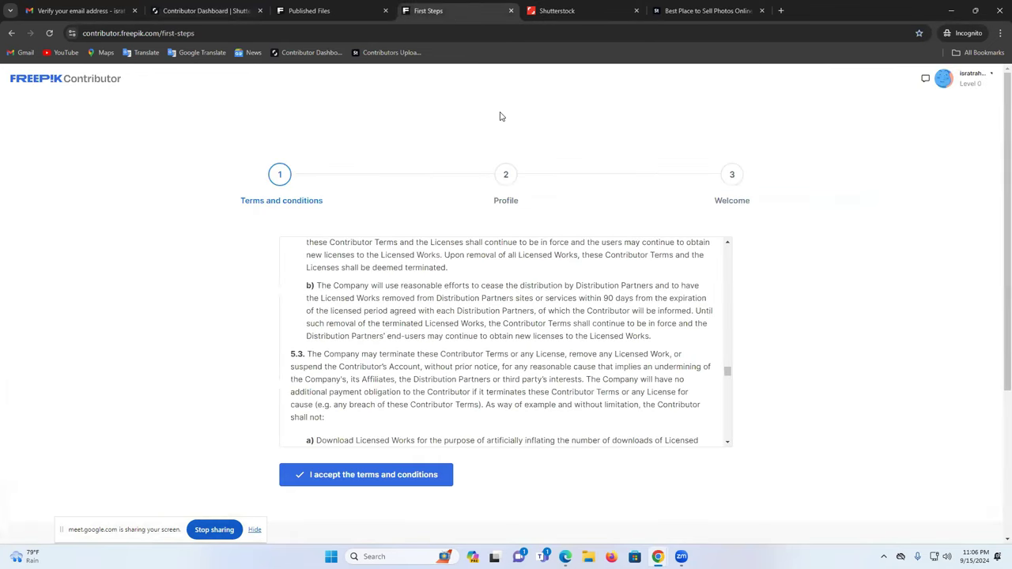
pyautogui.click(511, 10)
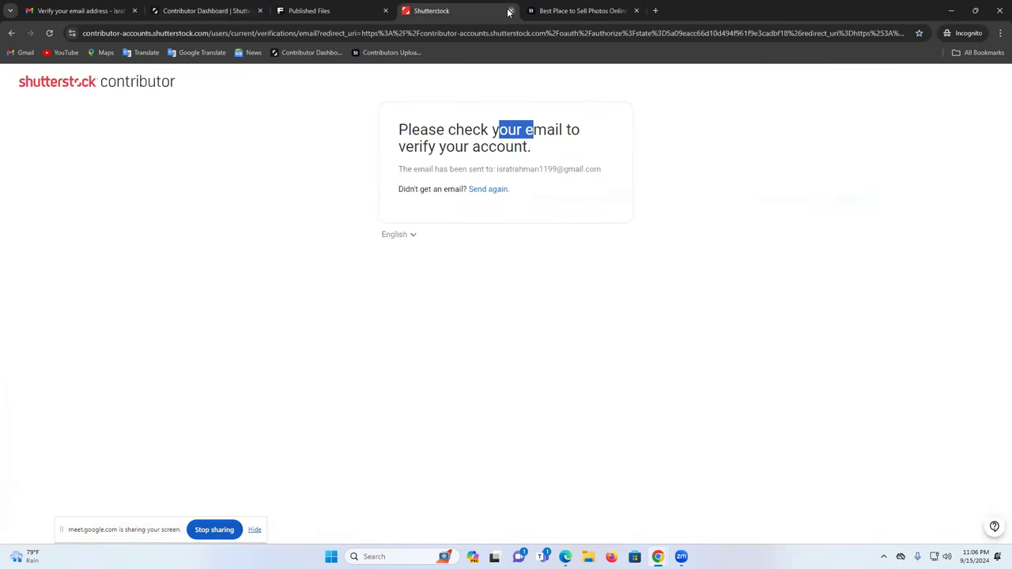
pyautogui.click(511, 11)
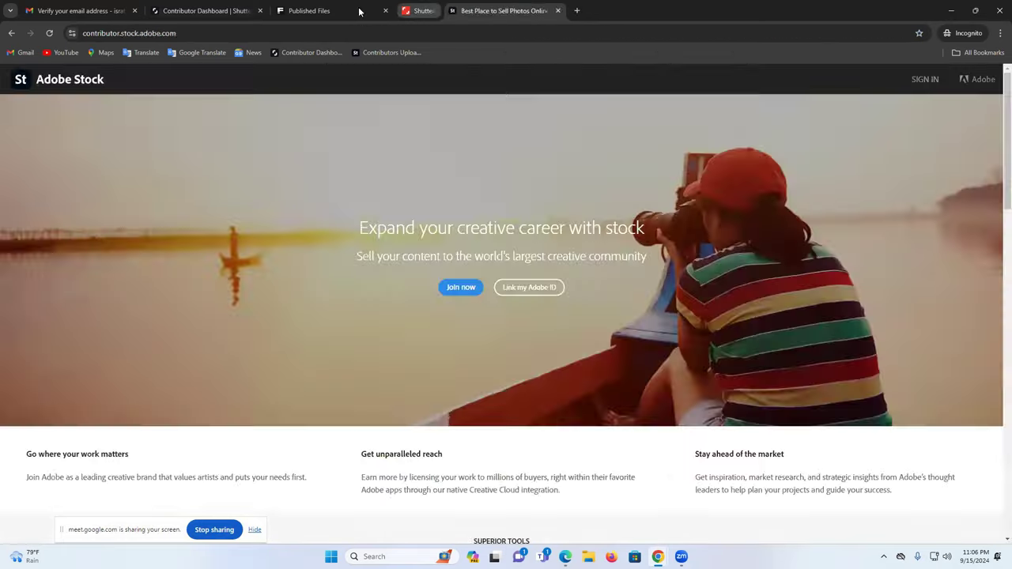
pyautogui.click(361, 11)
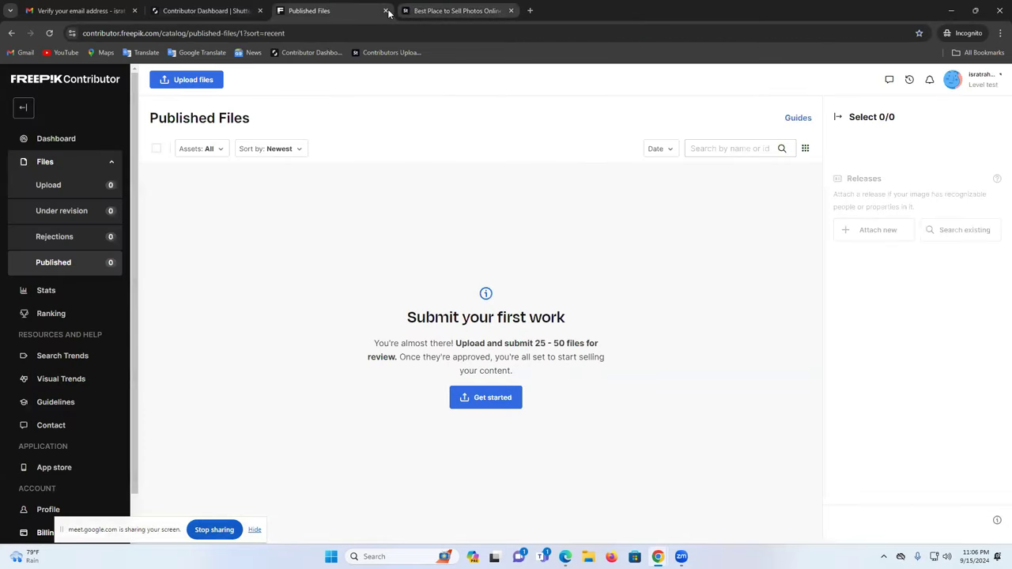
pyautogui.click(387, 10)
pyautogui.click(252, 9)
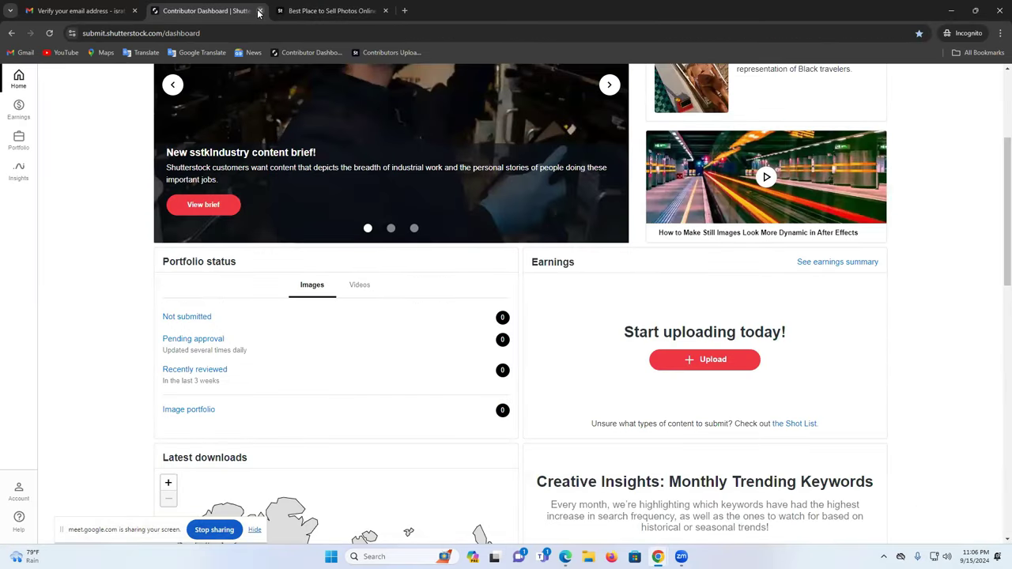
pyautogui.click(258, 11)
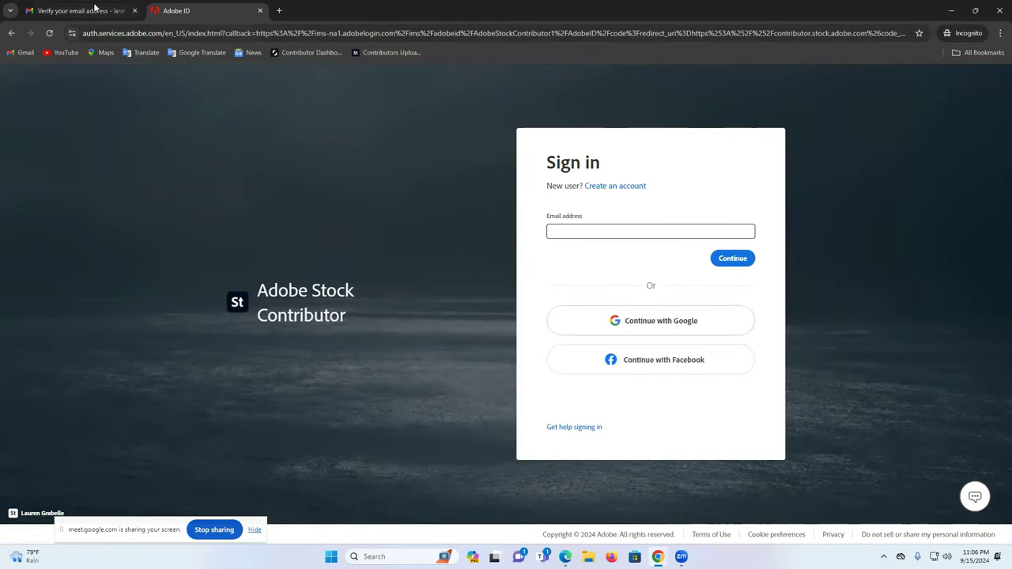
# Copy the Google account's email address into the Adobe sign-in form and try signing in.
pyautogui.hotkey('ctrl', 'shift', 'Tab')
pyautogui.click(993, 83)
pyautogui.tripleClick(907, 116)
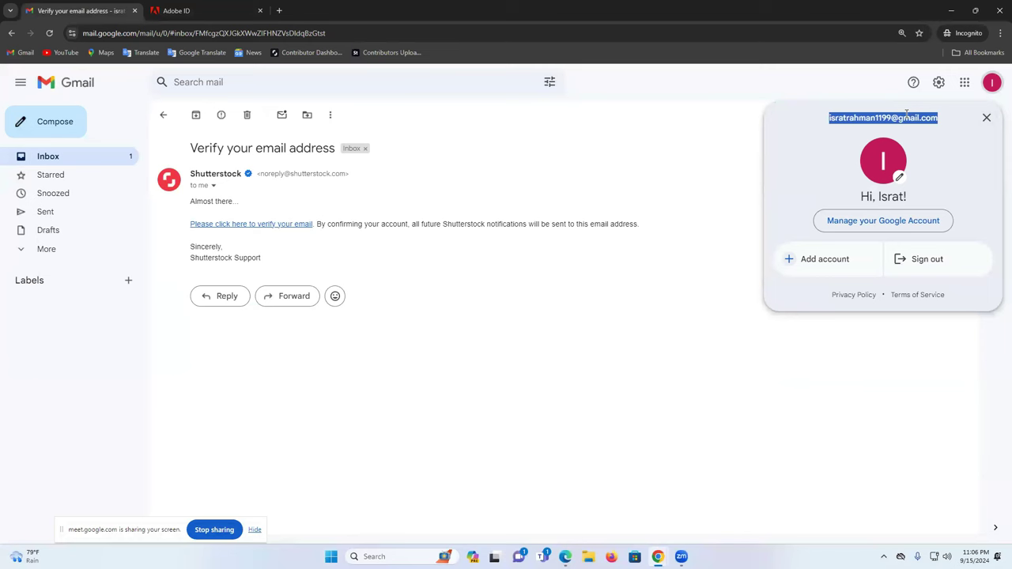
pyautogui.click(190, 10)
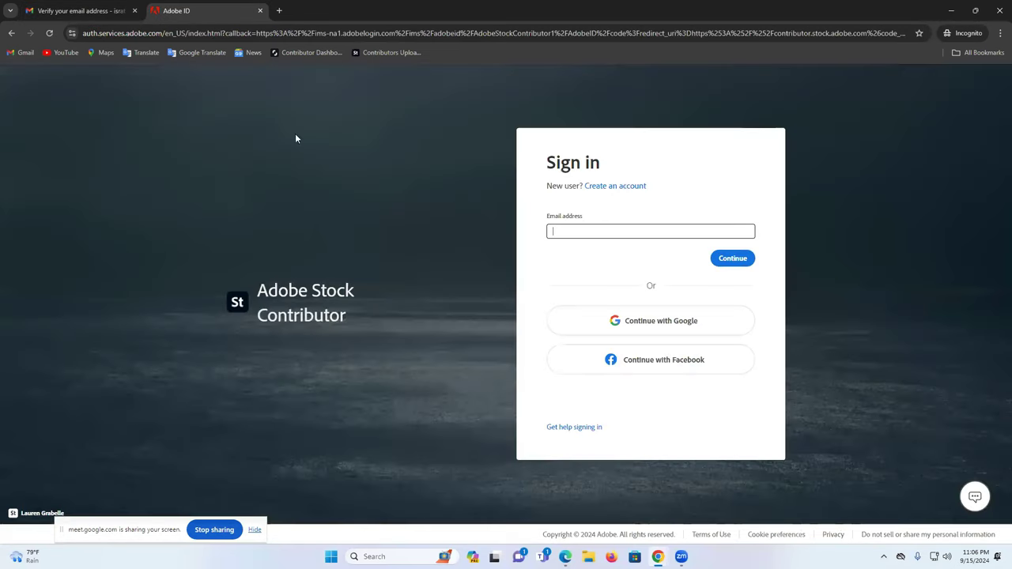
pyautogui.hotkey('ctrl', 'v')
pyautogui.click(727, 259)
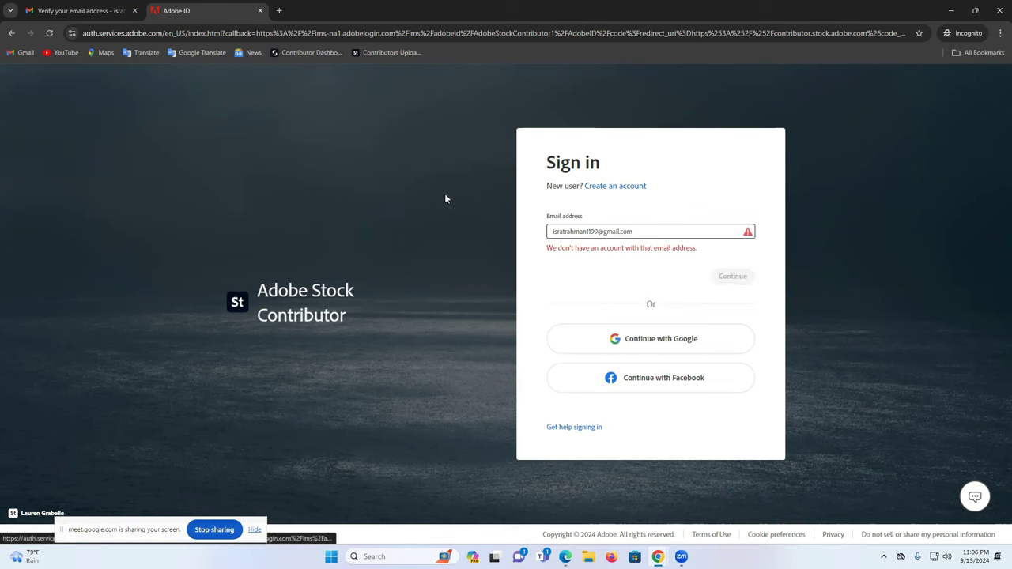
pyautogui.click(49, 32)
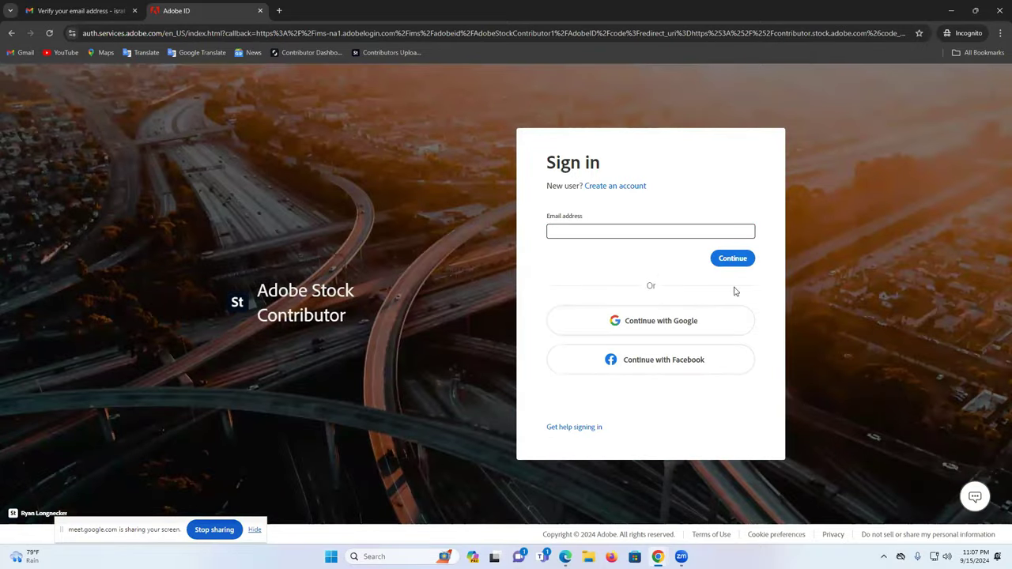
# Start a new Adobe account with the saved email and a password, continuing to step 2.
pyautogui.click(621, 192)
pyautogui.click(592, 329)
pyautogui.click(632, 355)
pyautogui.click(567, 367)
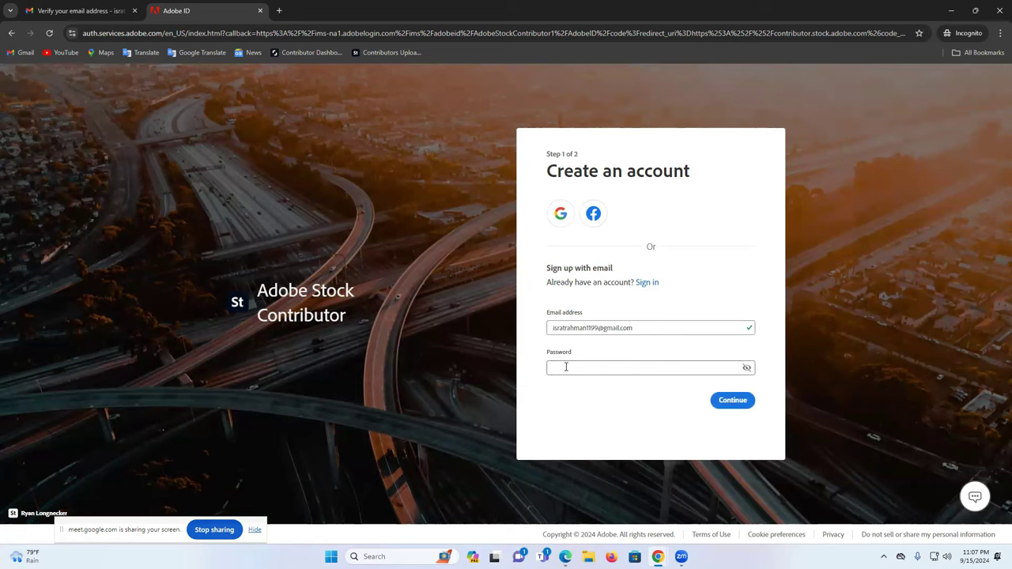
pyautogui.write('1')
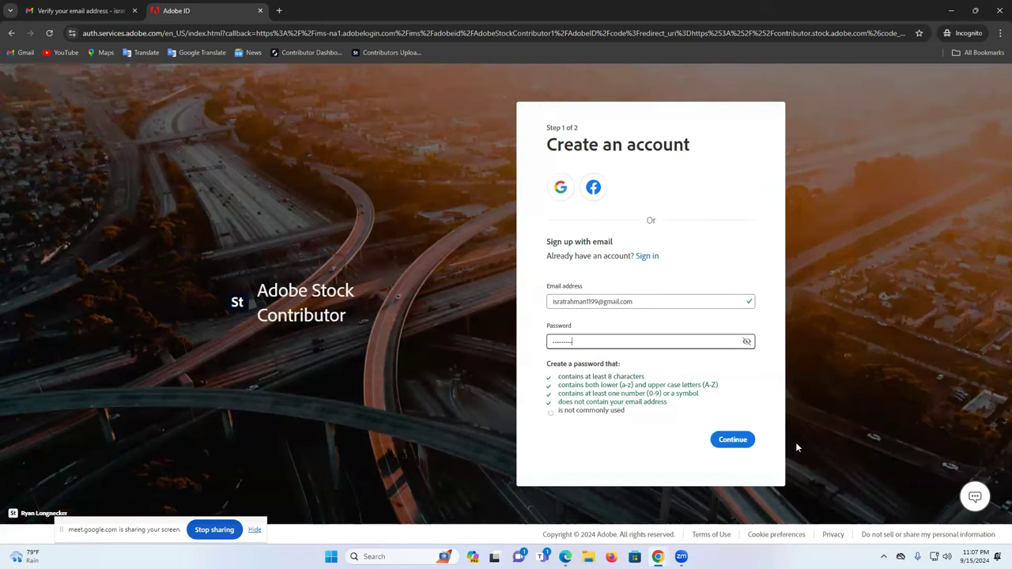
pyautogui.click(733, 441)
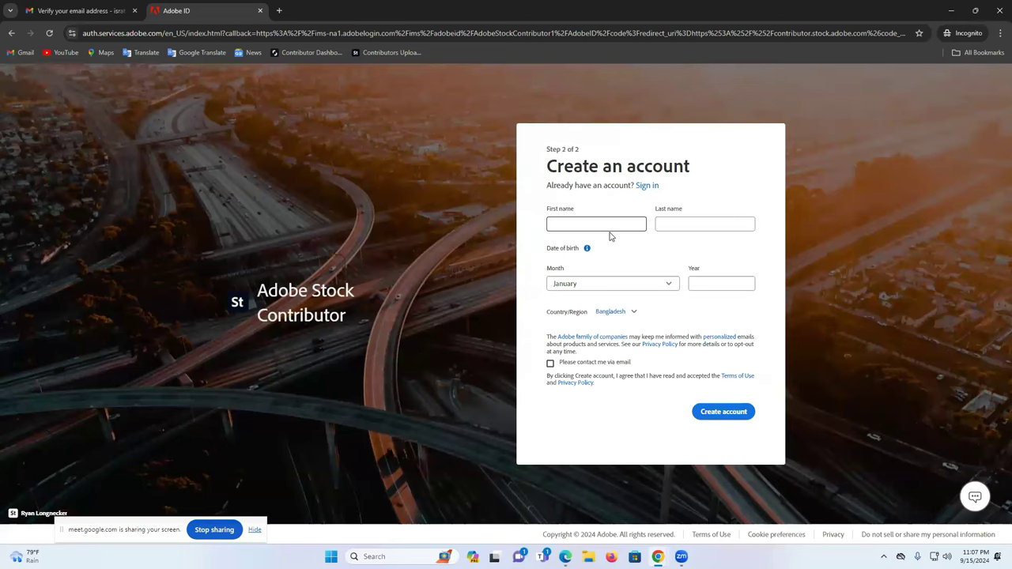
# Copy the account holder's name from the notes document, undoing a wrongly pasted email in First name.
pyautogui.click(591, 226)
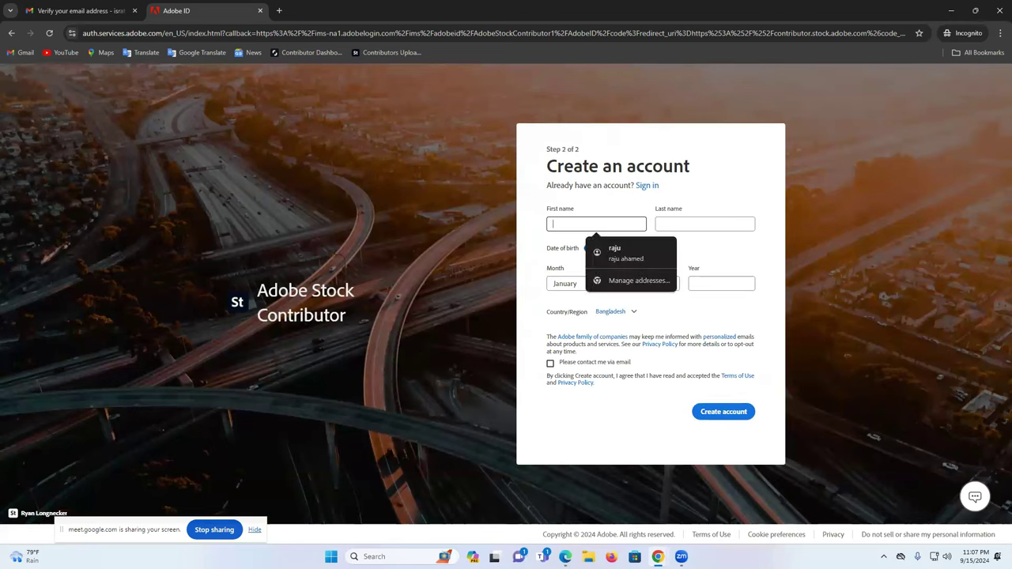
pyautogui.moveTo(658, 557)
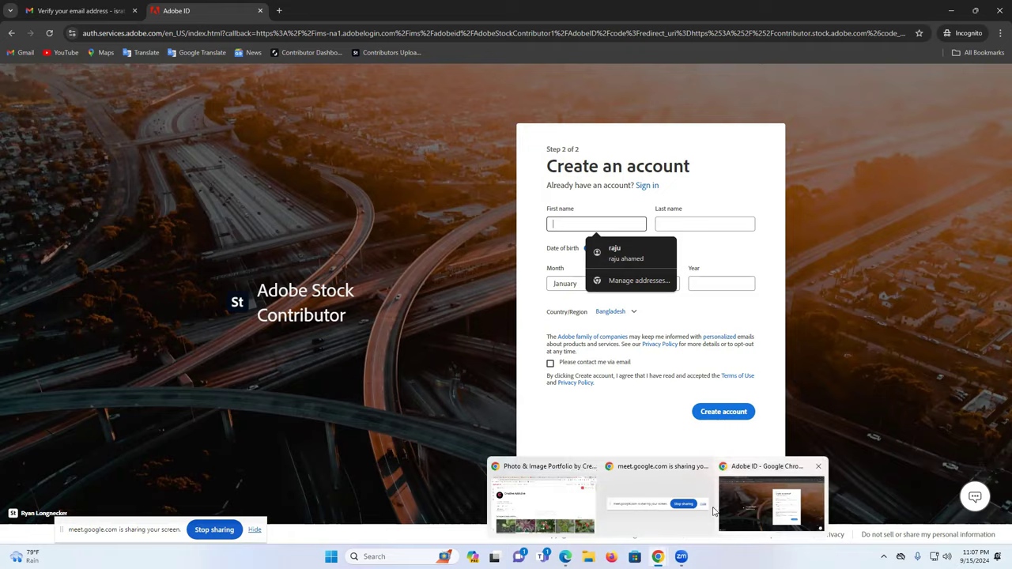
pyautogui.click(544, 510)
pyautogui.click(477, 7)
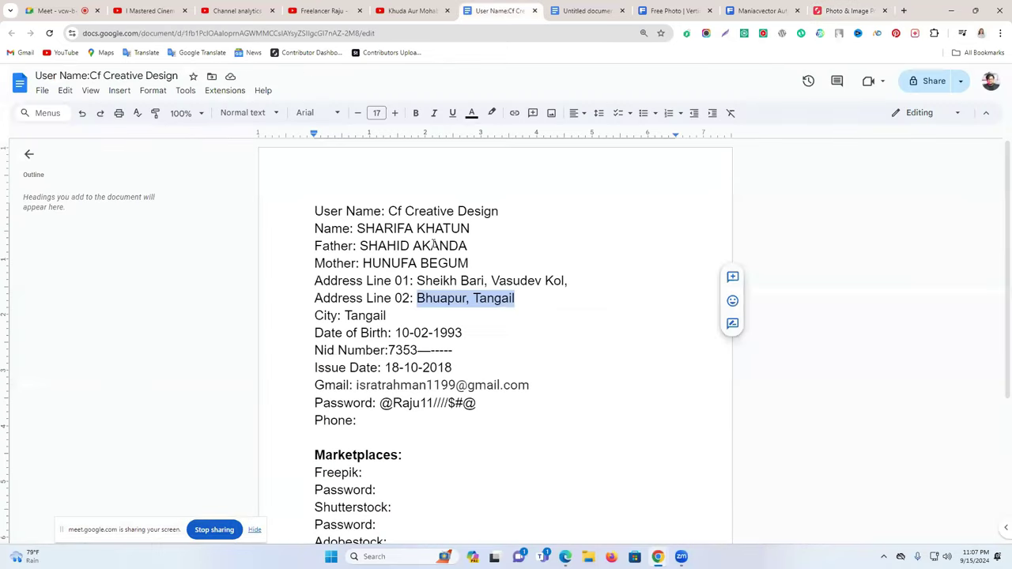
pyautogui.moveTo(358, 228); pyautogui.dragTo(471, 228)
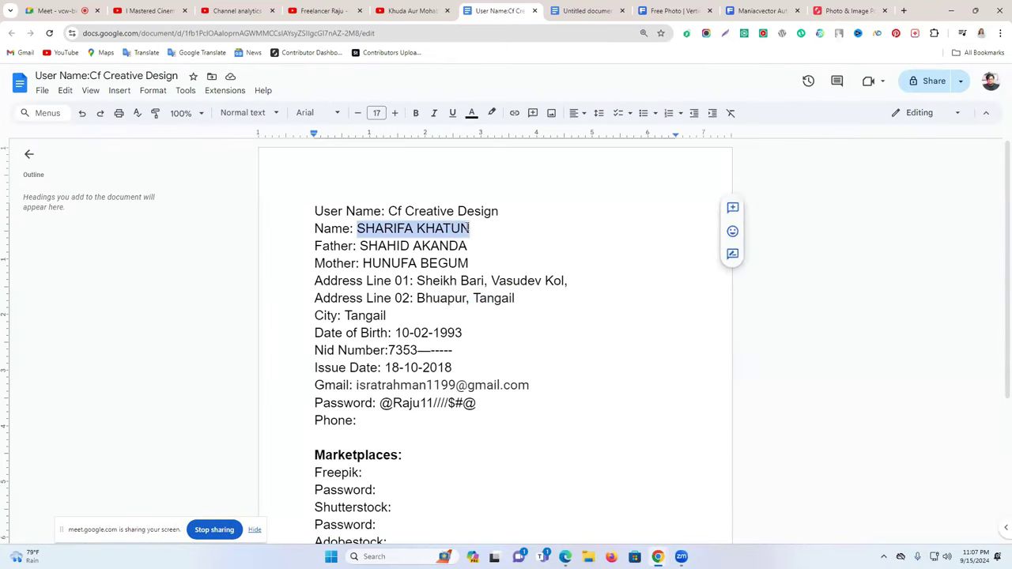
pyautogui.click(471, 229)
pyautogui.moveTo(658, 557)
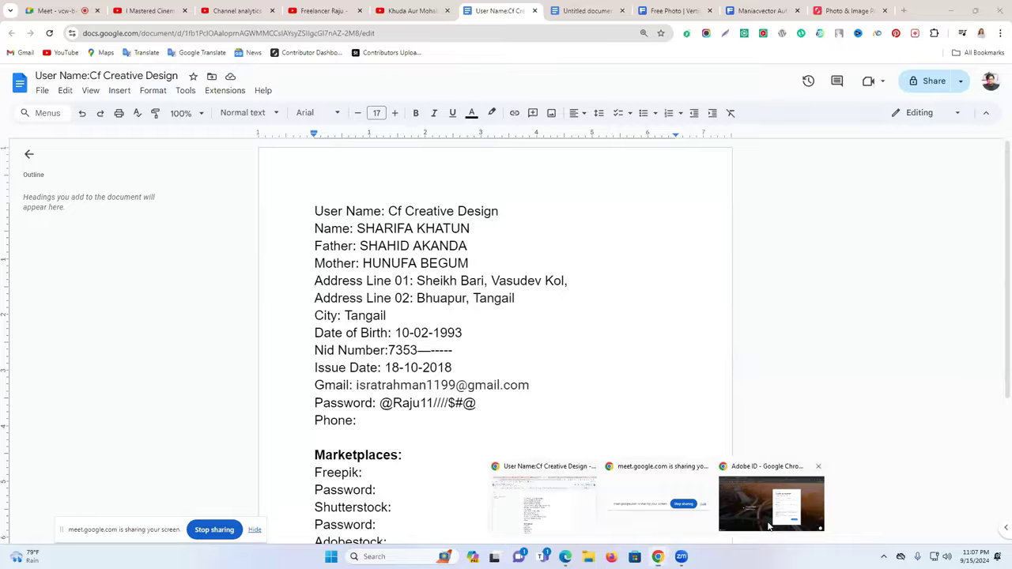
pyautogui.click(767, 518)
pyautogui.hotkey('ctrl', 'v')
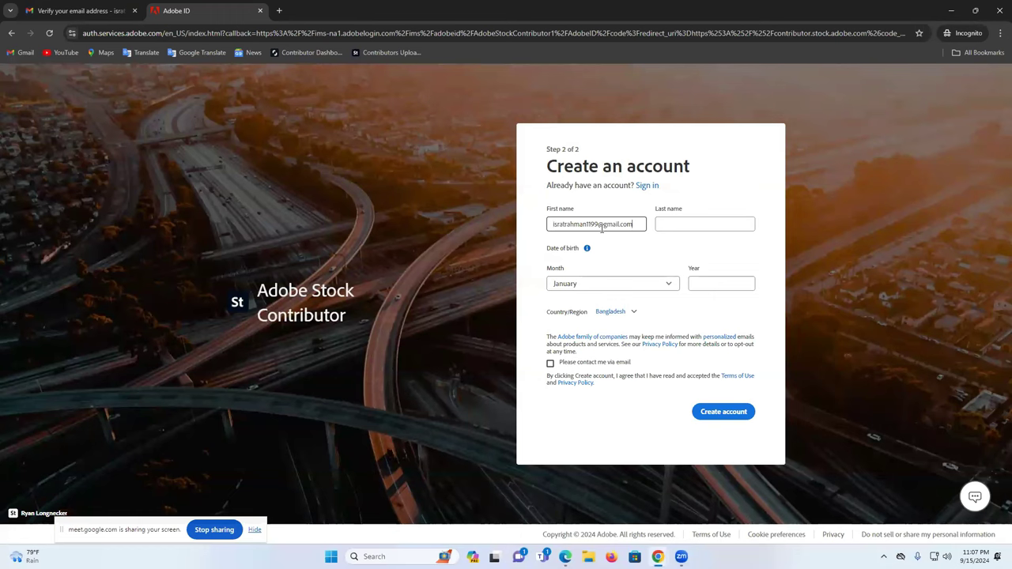
pyautogui.hotkey('ctrl', 'z')
# Paste the full name into First name, then move the surname into Last name.
pyautogui.moveTo(658, 557)
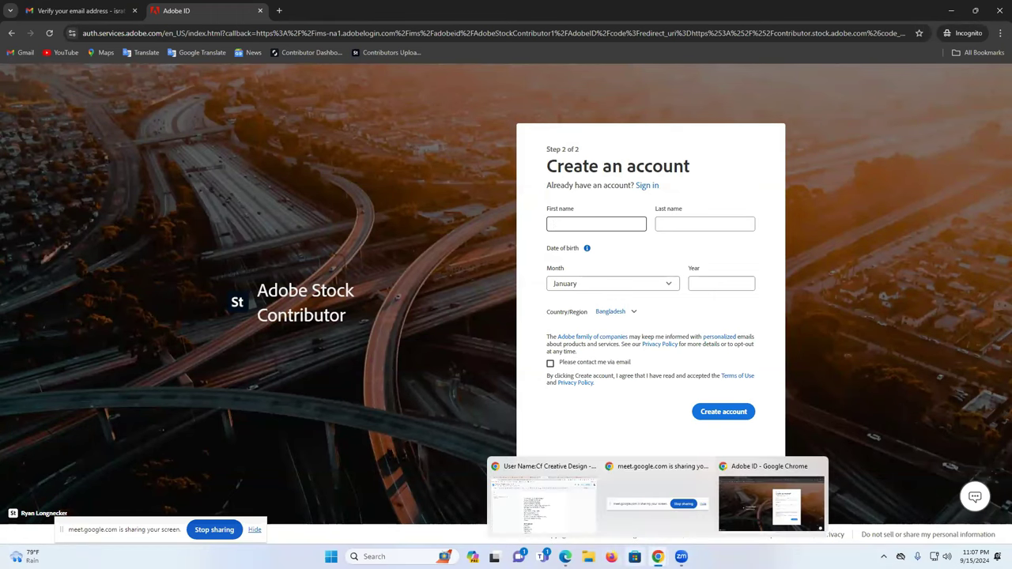
pyautogui.click(558, 510)
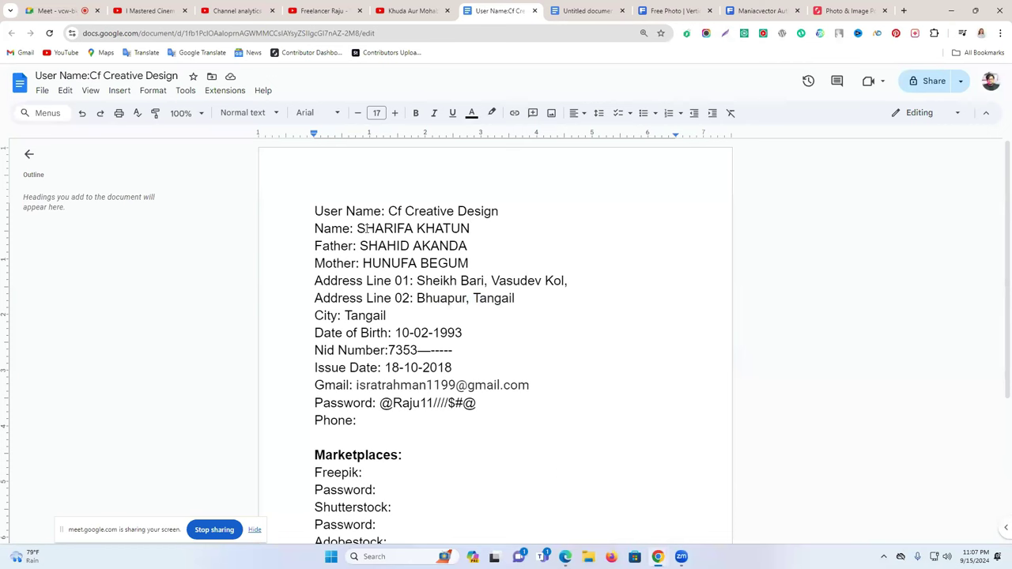
pyautogui.moveTo(358, 229); pyautogui.dragTo(445, 229)
pyautogui.hotkey('ctrl', 'c')
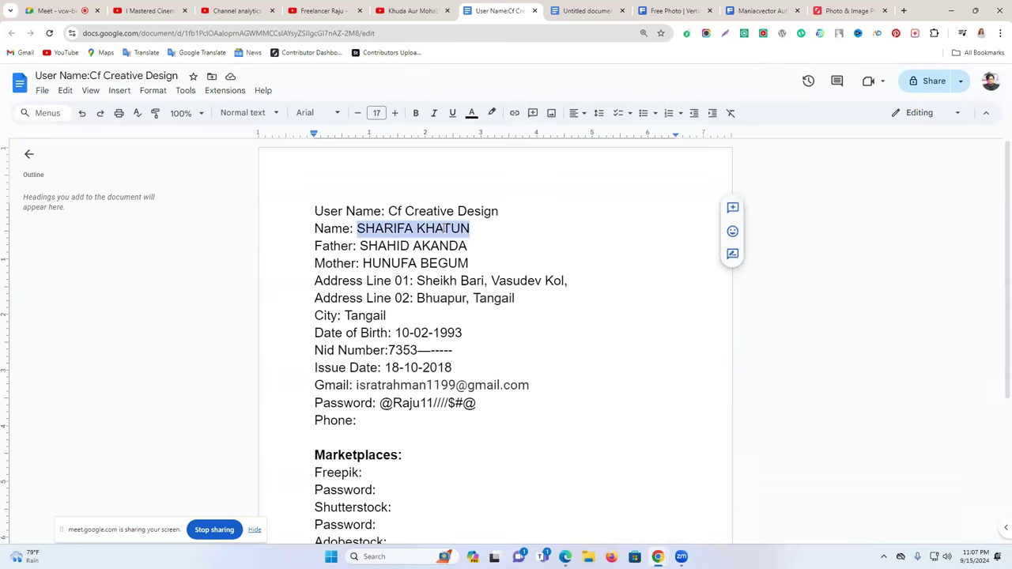
pyautogui.moveTo(681, 557)
pyautogui.moveTo(658, 557)
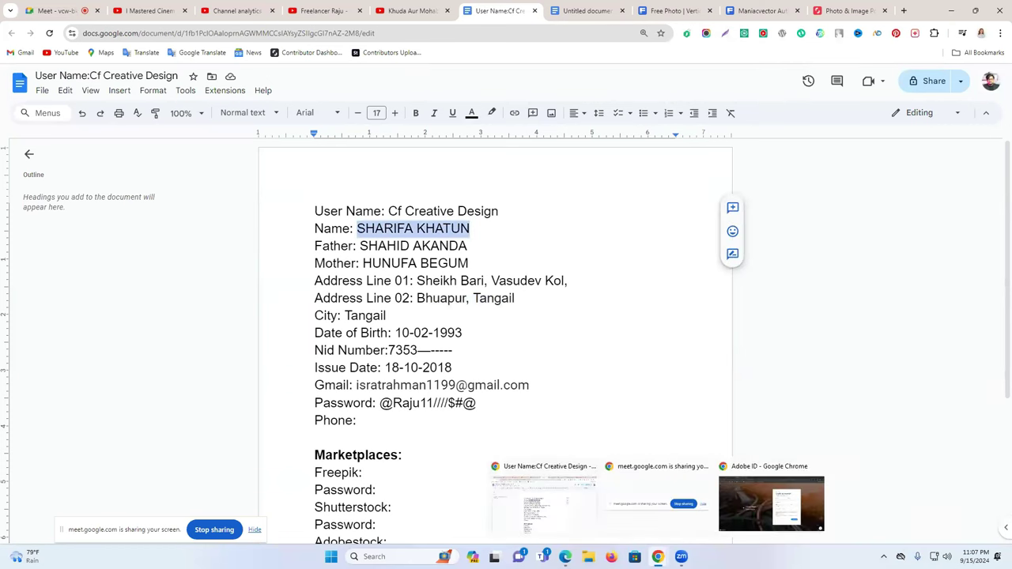
pyautogui.click(753, 511)
pyautogui.hotkey('ctrl', 'v')
pyautogui.doubleClick(591, 225)
pyautogui.rightClick(591, 225)
pyautogui.click(651, 294)
pyautogui.click(672, 223)
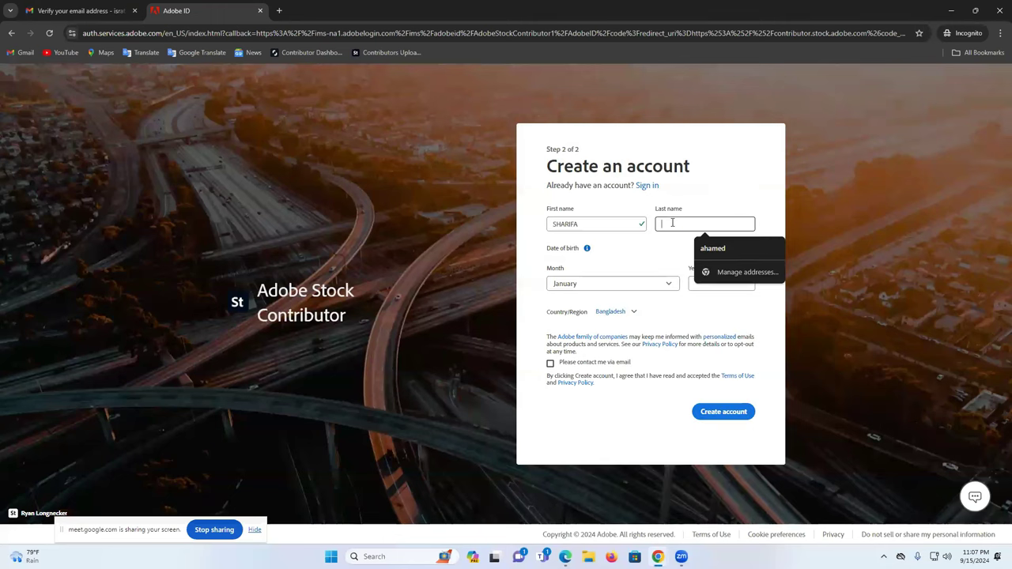
pyautogui.hotkey('ctrl', 'v')
pyautogui.click(587, 288)
pyautogui.click(577, 323)
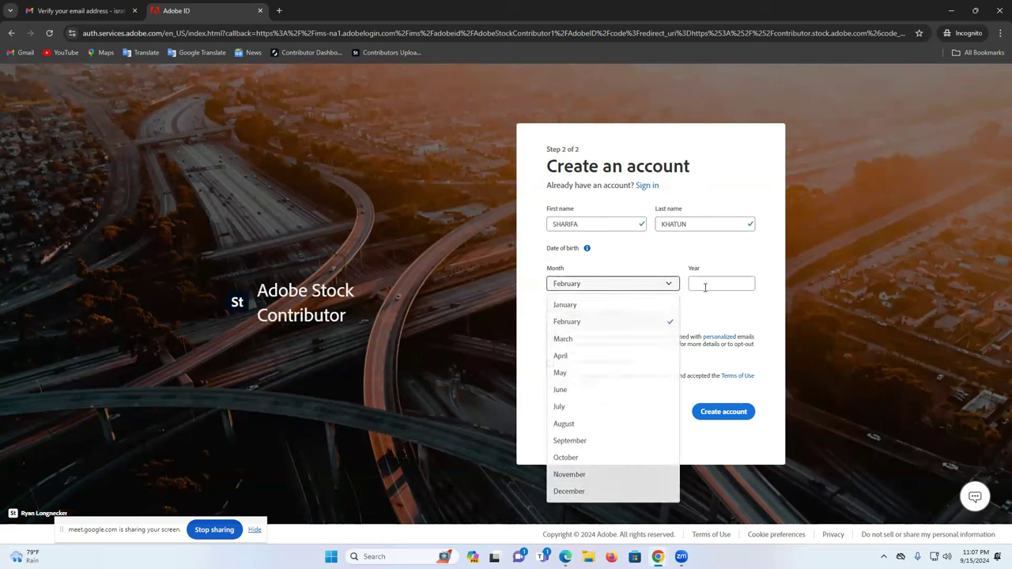
pyautogui.click(702, 284)
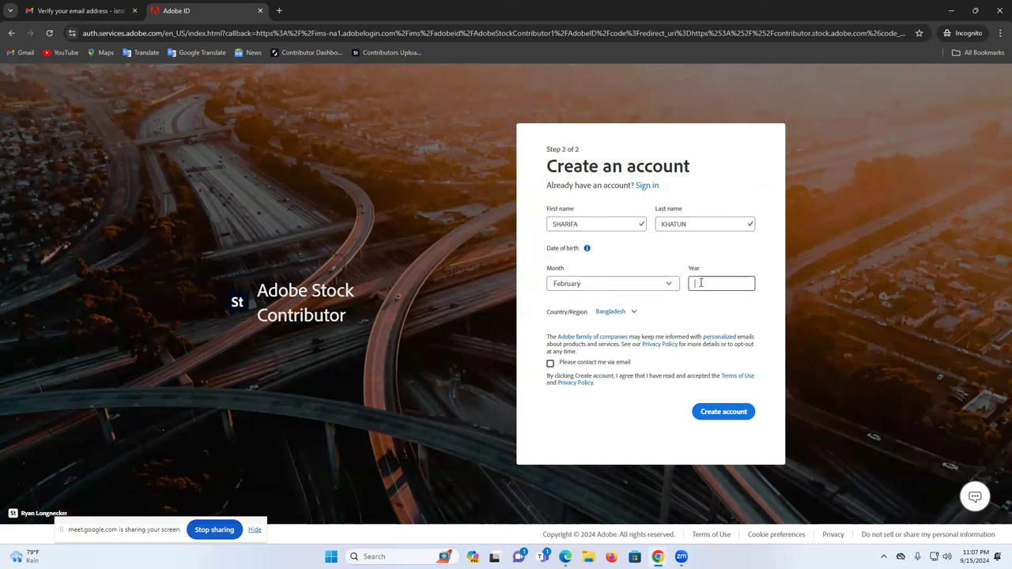
pyautogui.write('1993')
pyautogui.click(550, 364)
# Submit the new account details and answer the first robot-check puzzle by rotating the house.
pyautogui.click(727, 414)
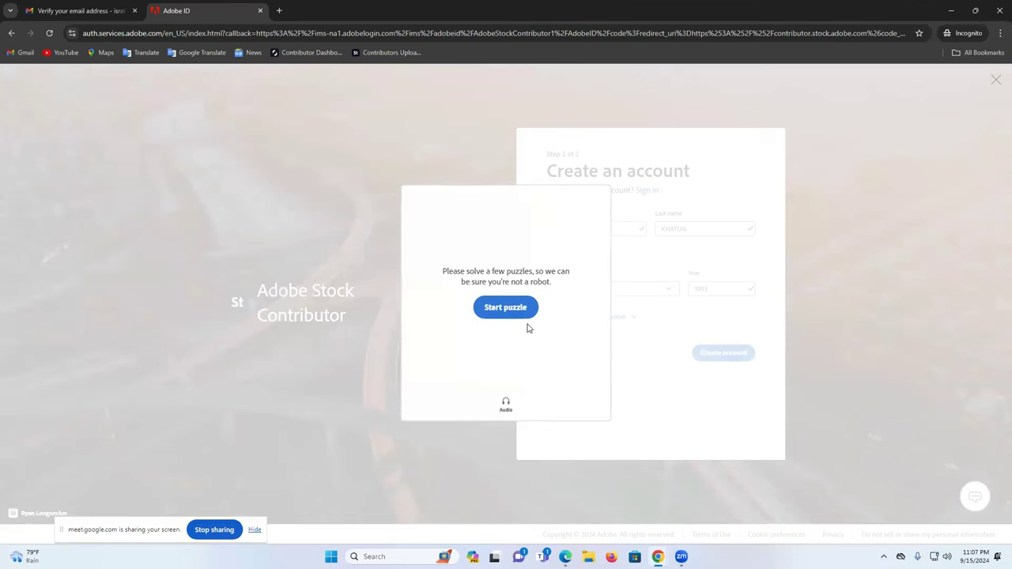
pyautogui.click(523, 314)
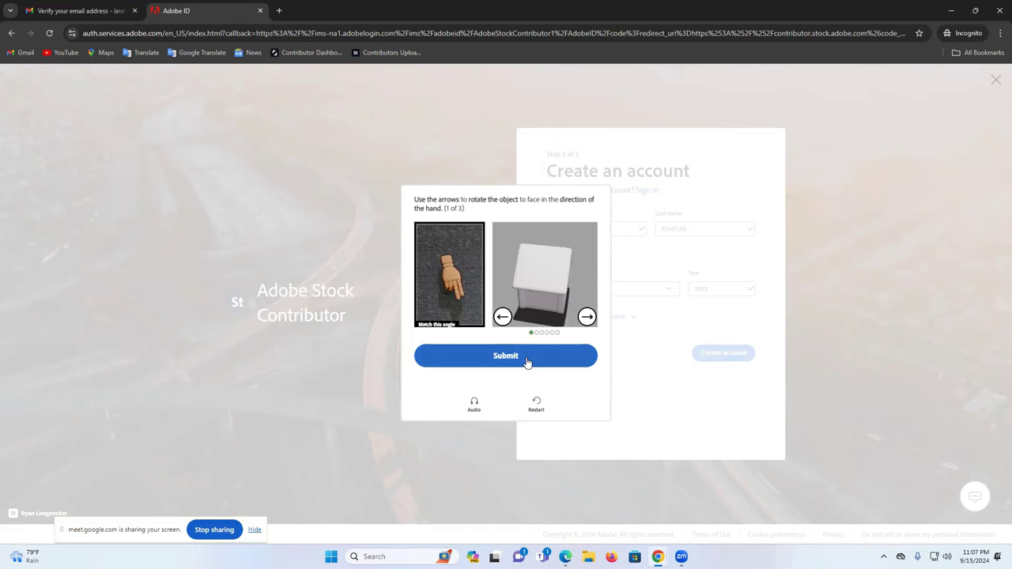
pyautogui.click(588, 318)
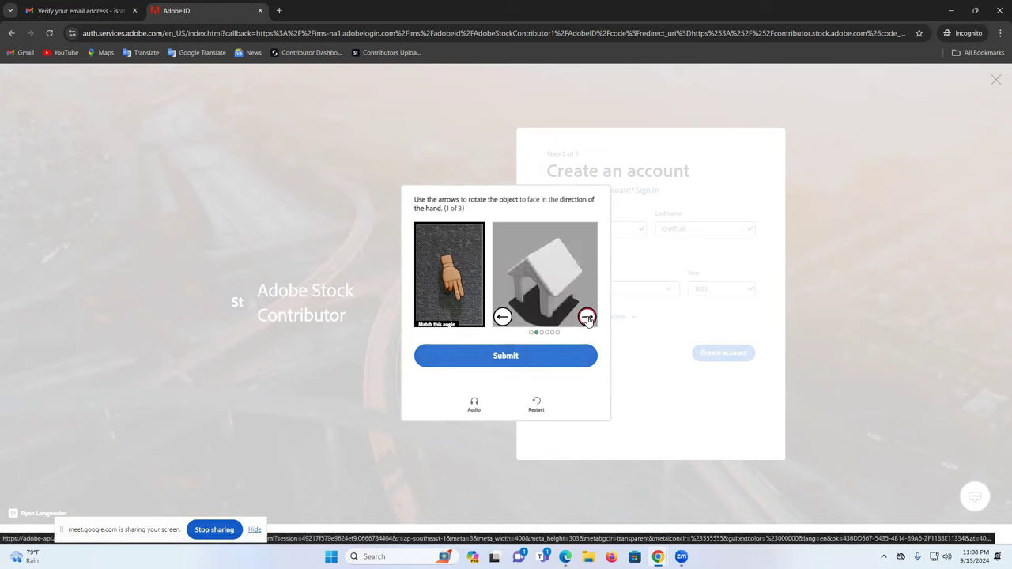
pyautogui.click(588, 317)
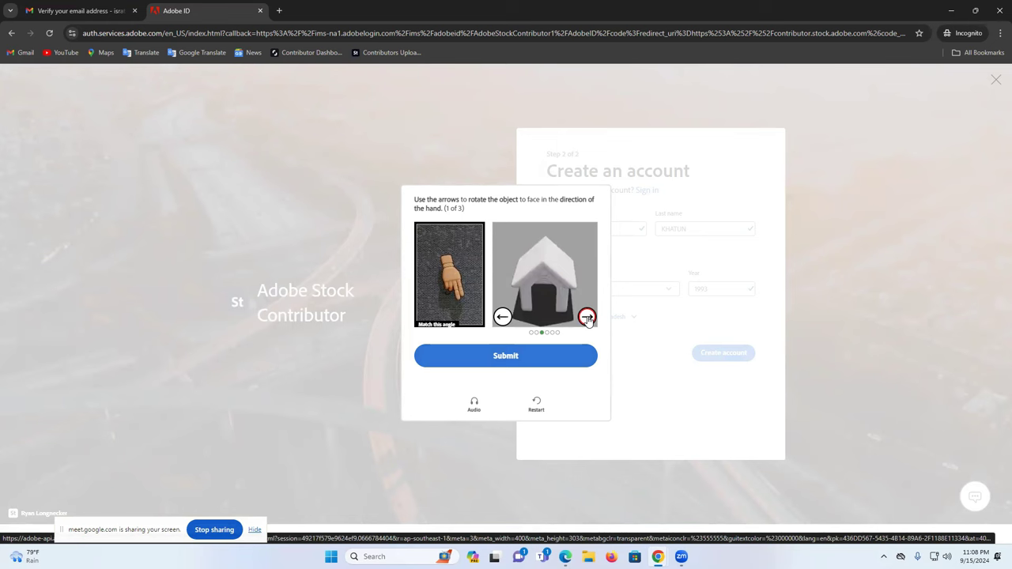
pyautogui.click(548, 361)
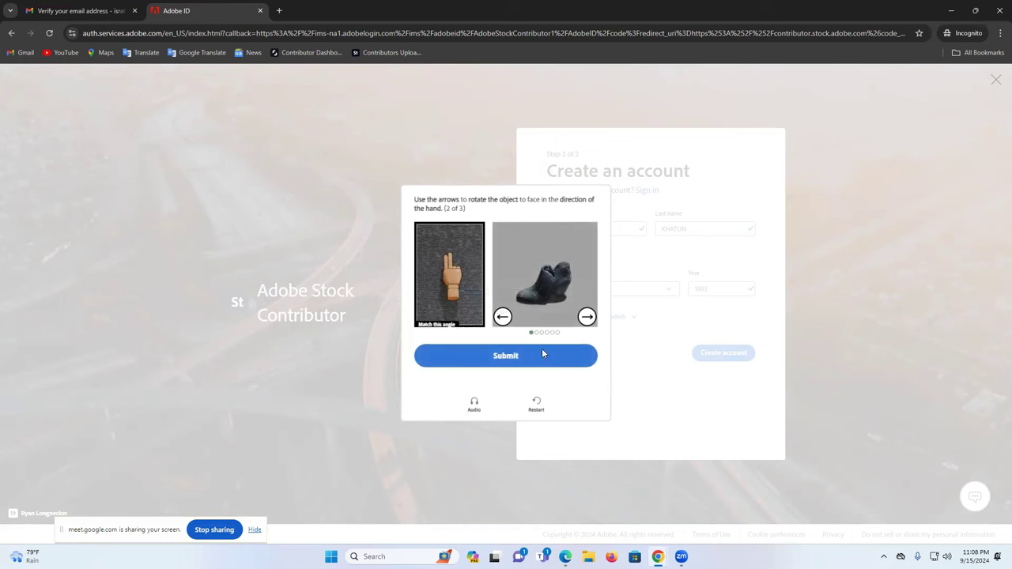
# Rotate the shoe four steps toward the hand and submit the remaining puzzle answers.
pyautogui.click(587, 316)
pyautogui.click(587, 317)
pyautogui.click(588, 317)
pyautogui.click(587, 316)
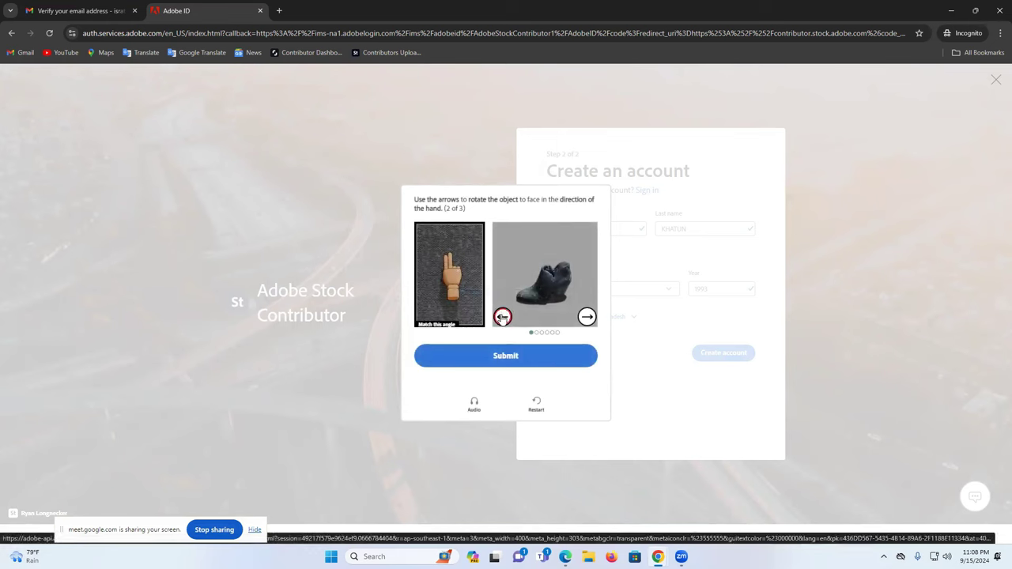
pyautogui.click(560, 356)
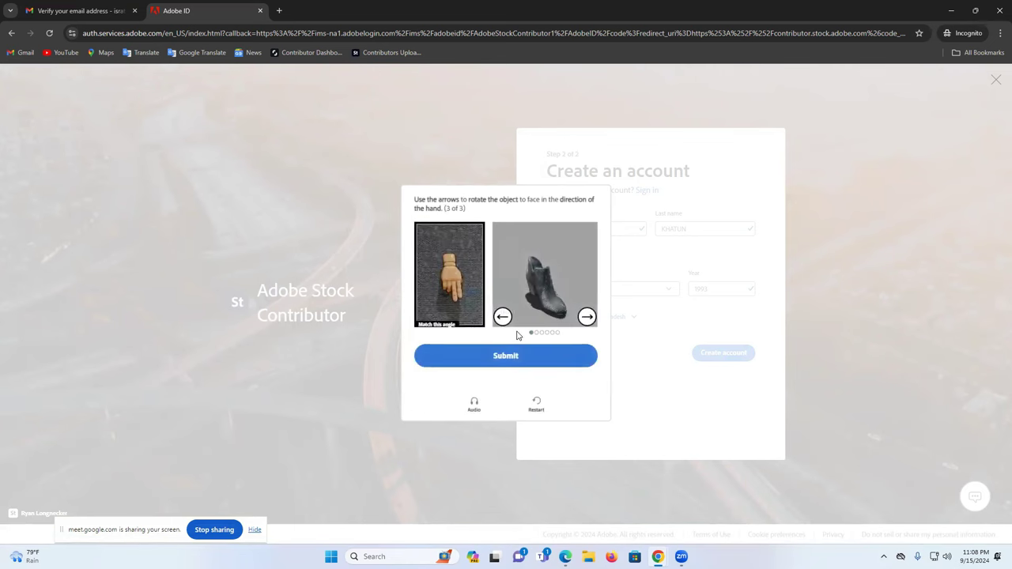
pyautogui.click(554, 362)
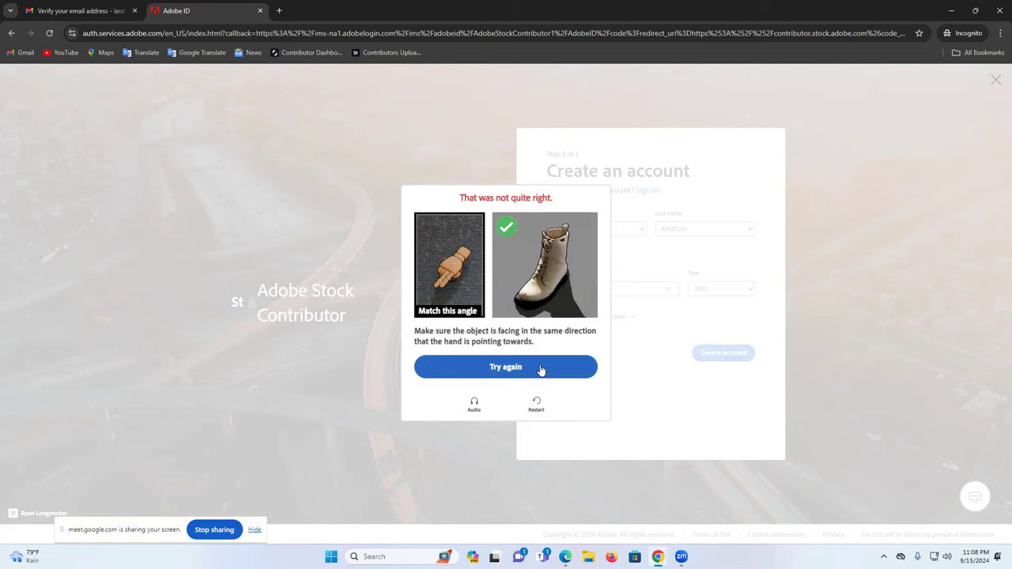
# Retry the failed robot check, solving the chair and shoe puzzles until it passes.
pyautogui.click(541, 368)
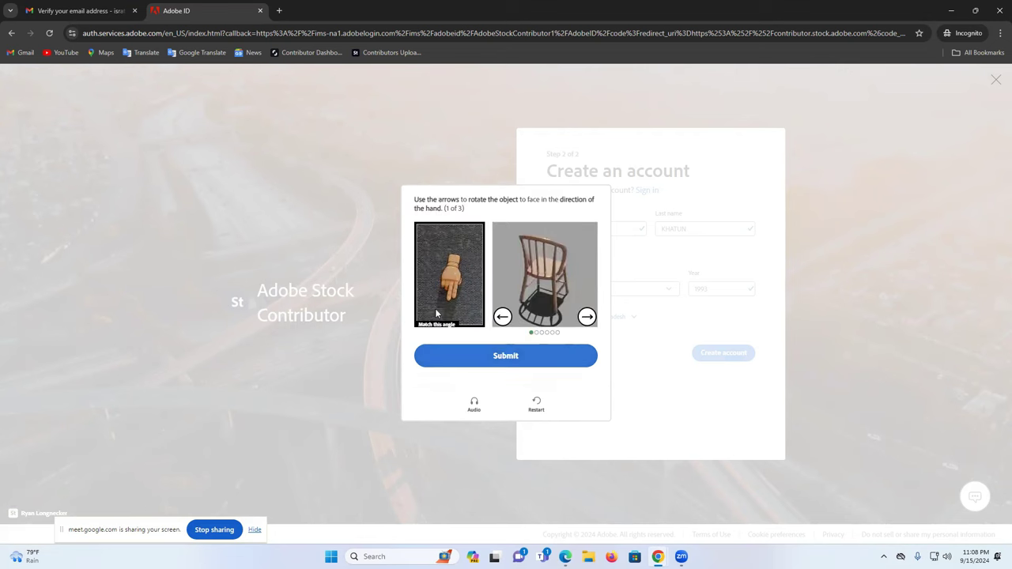
pyautogui.click(588, 317)
pyautogui.click(587, 317)
pyautogui.click(587, 317)
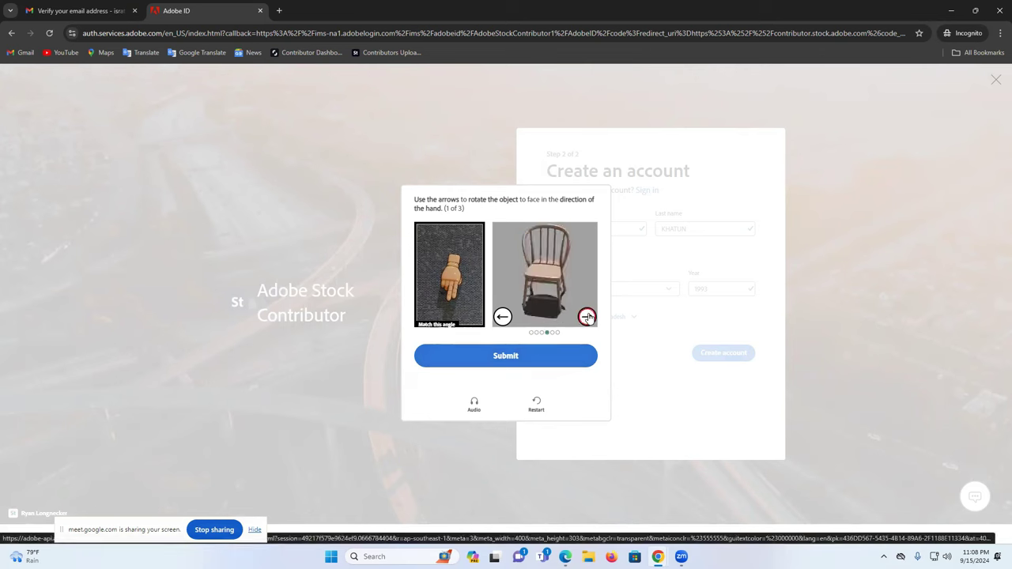
pyautogui.click(520, 361)
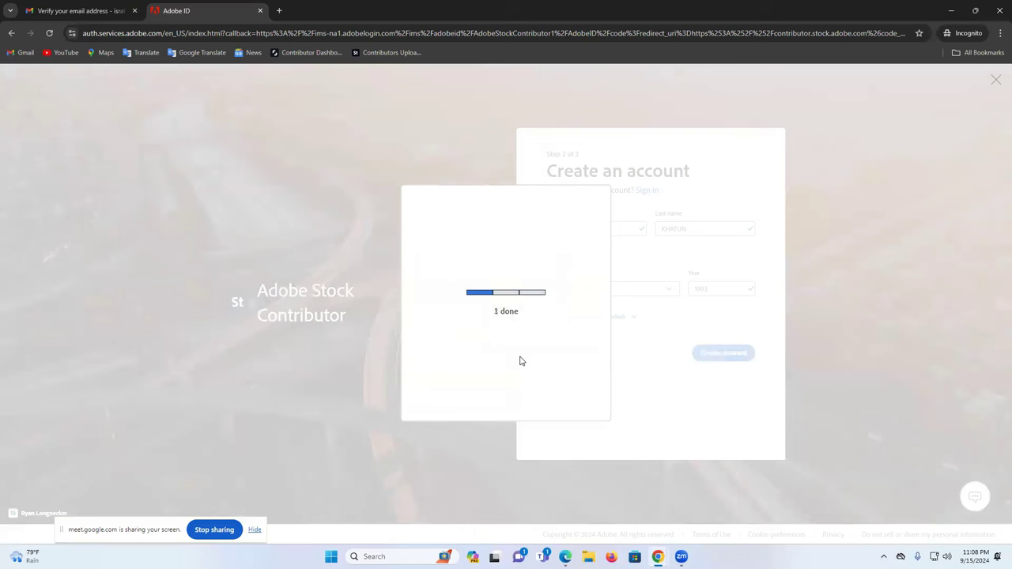
pyautogui.click(588, 317)
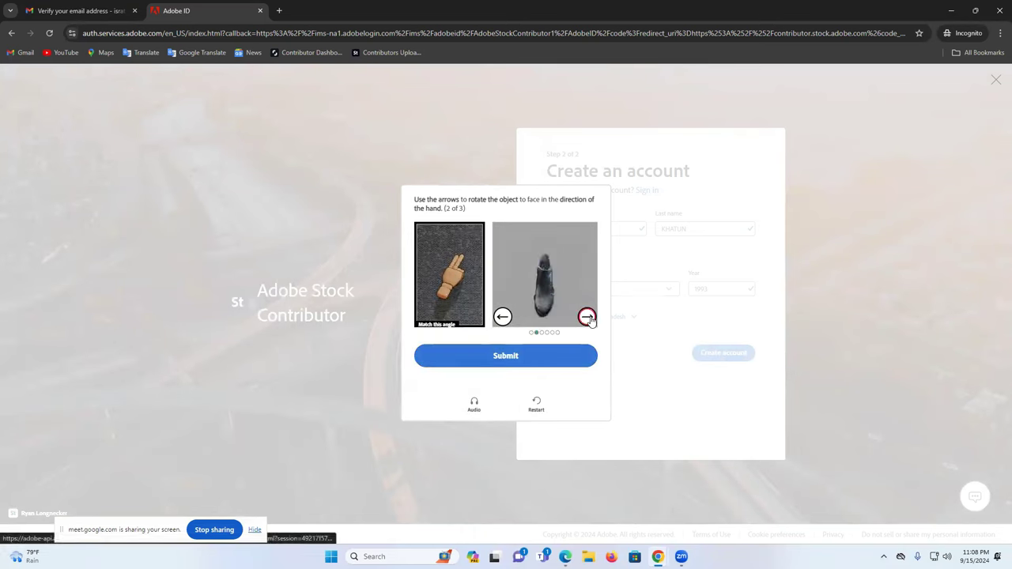
pyautogui.click(587, 318)
pyautogui.click(588, 317)
pyautogui.click(588, 317)
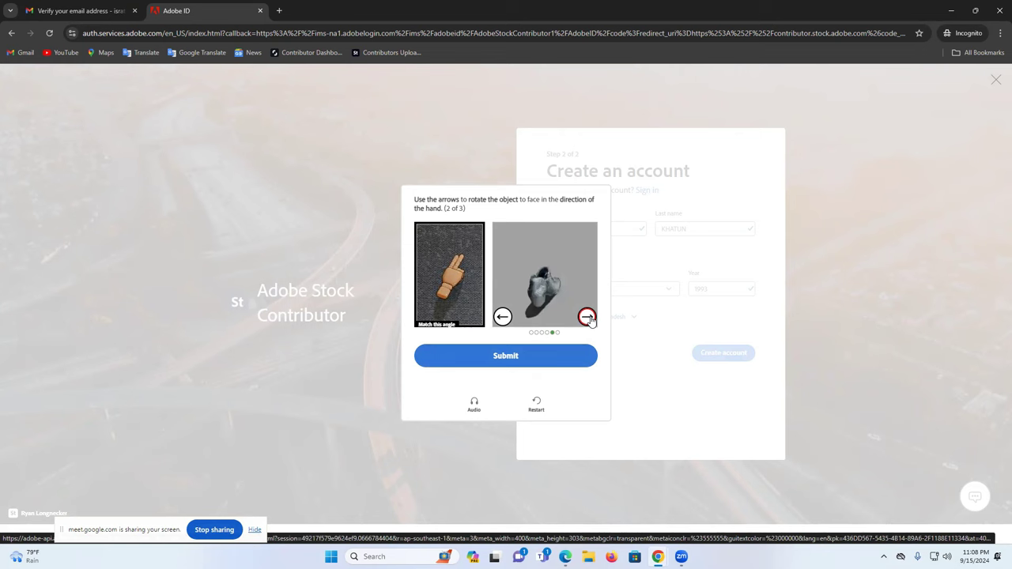
pyautogui.click(549, 361)
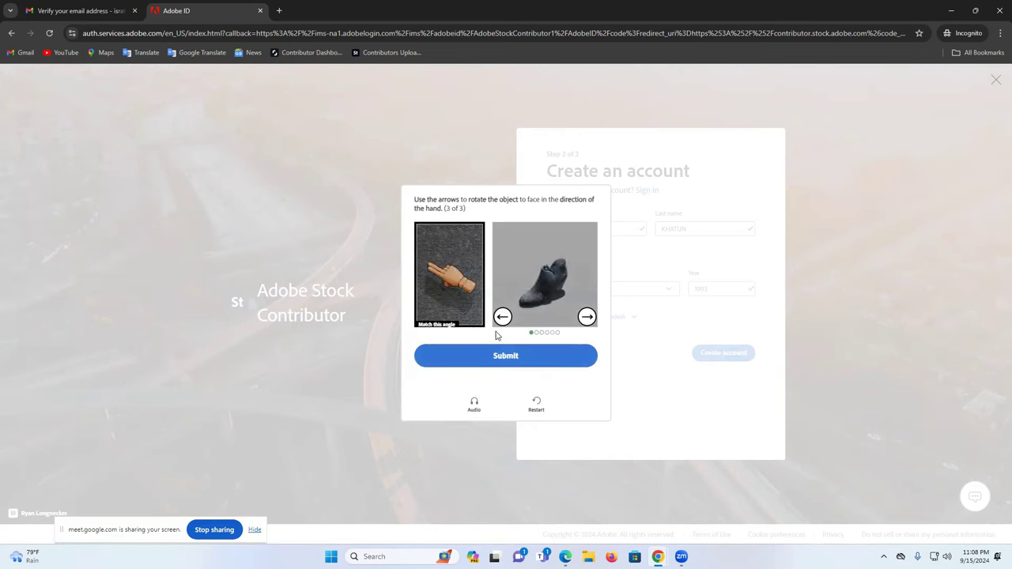
pyautogui.click(502, 318)
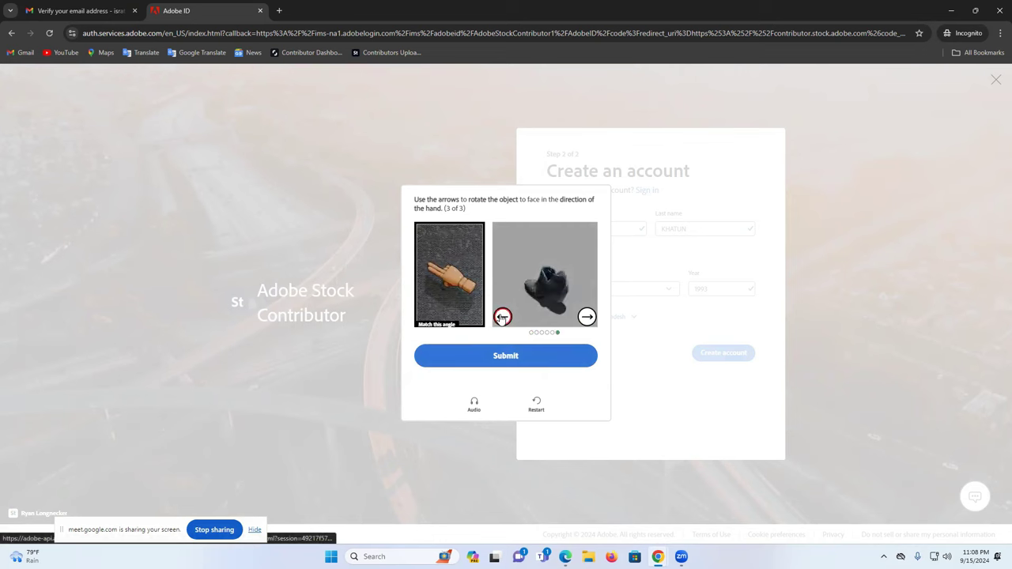
pyautogui.click(569, 354)
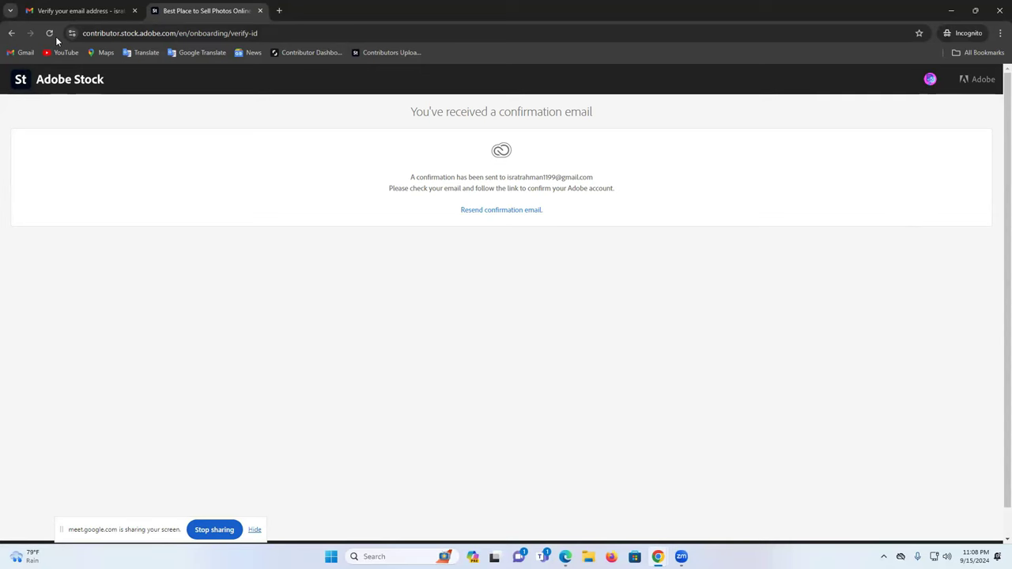
pyautogui.click(79, 10)
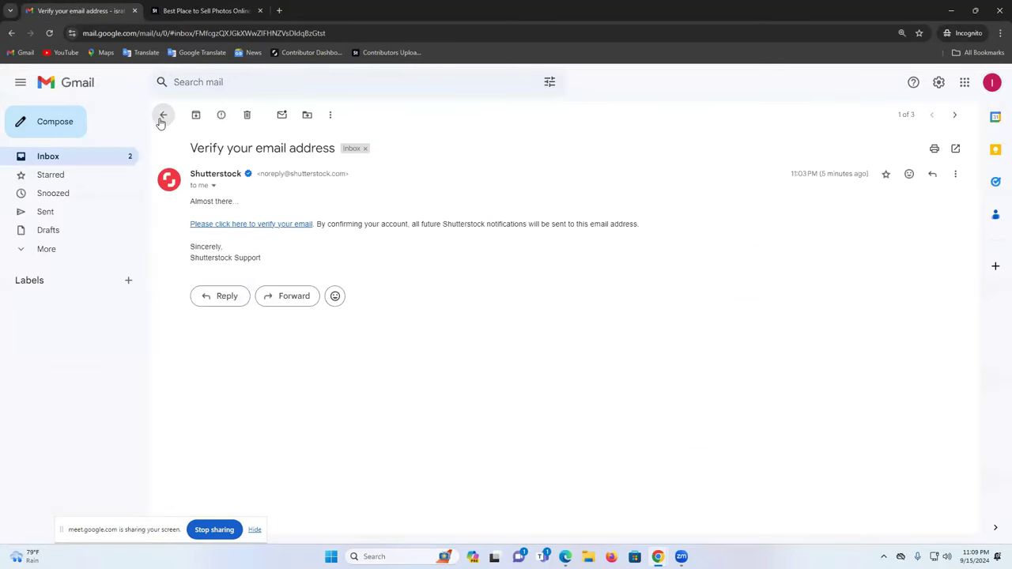
# Open the Welcome to Adobe email and follow its link to verify the email address.
pyautogui.click(162, 116)
pyautogui.click(356, 233)
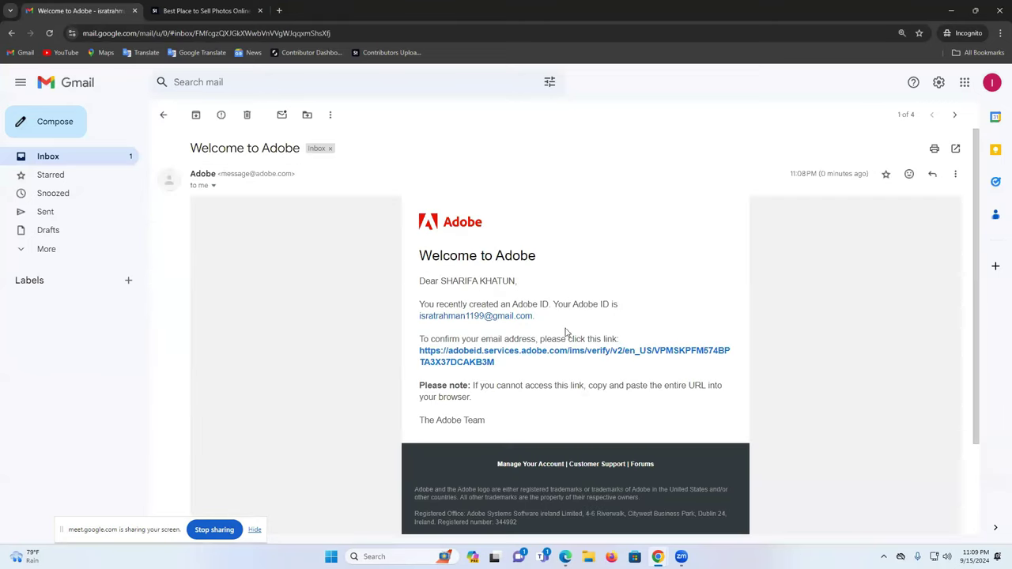
pyautogui.scroll(-1, 452, 322)
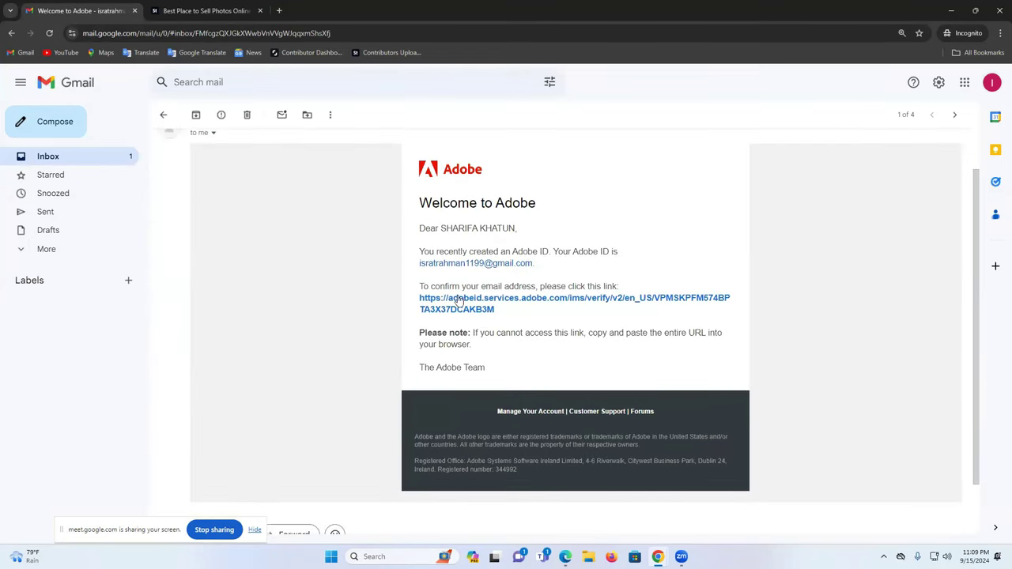
pyautogui.click(459, 301)
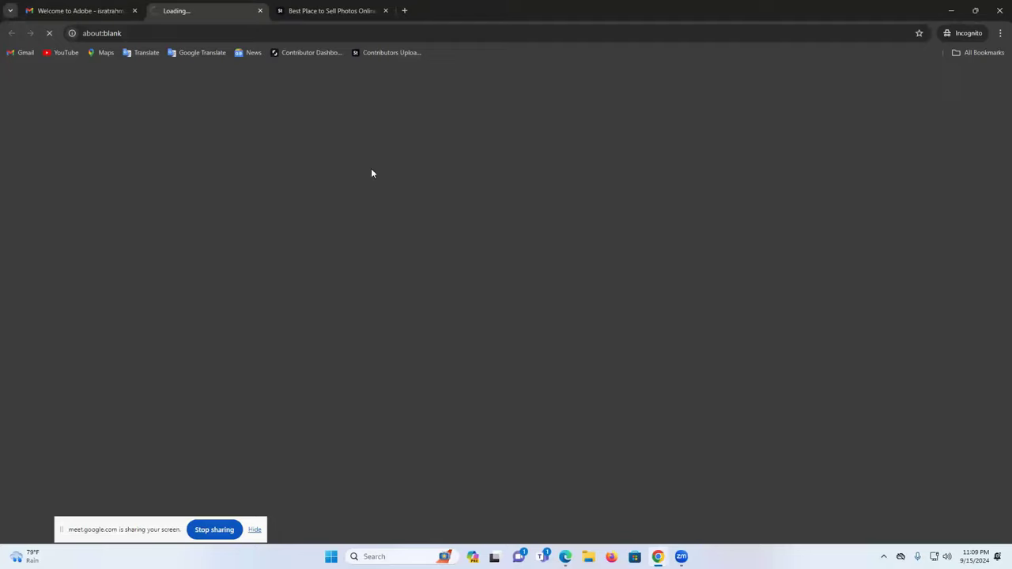
pyautogui.click(287, 9)
pyautogui.click(252, 10)
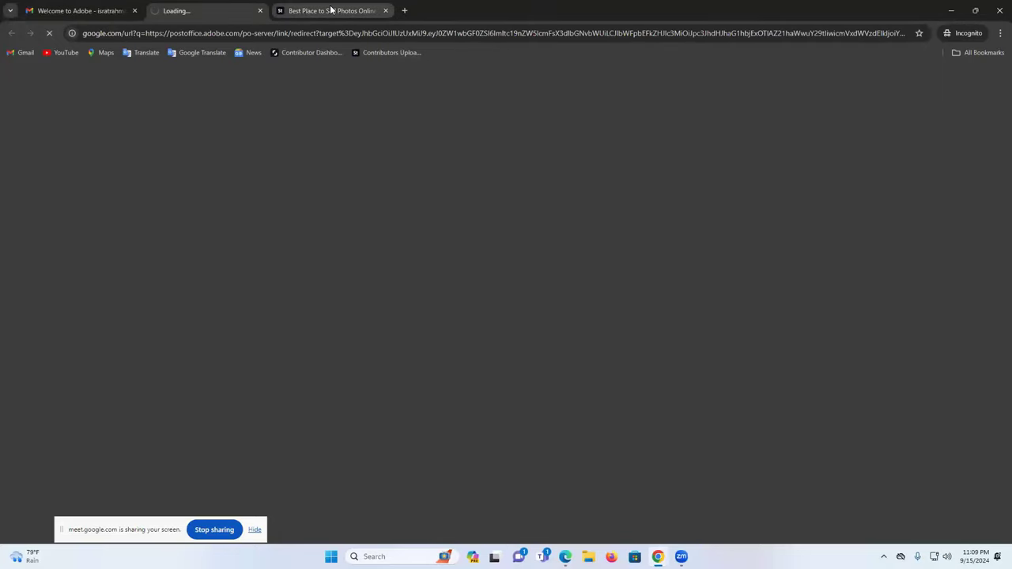
pyautogui.click(316, 10)
pyautogui.click(238, 6)
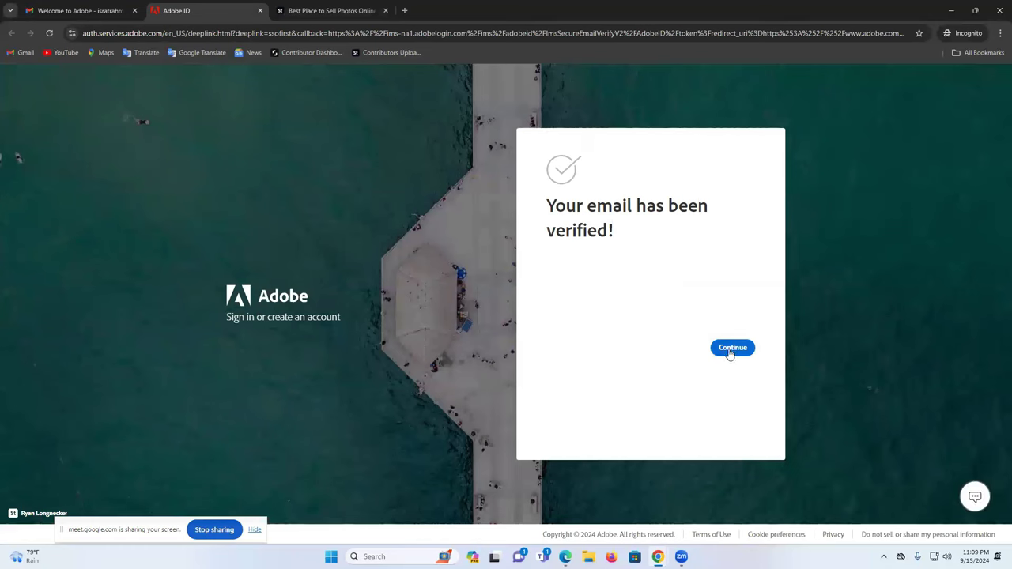
pyautogui.click(730, 350)
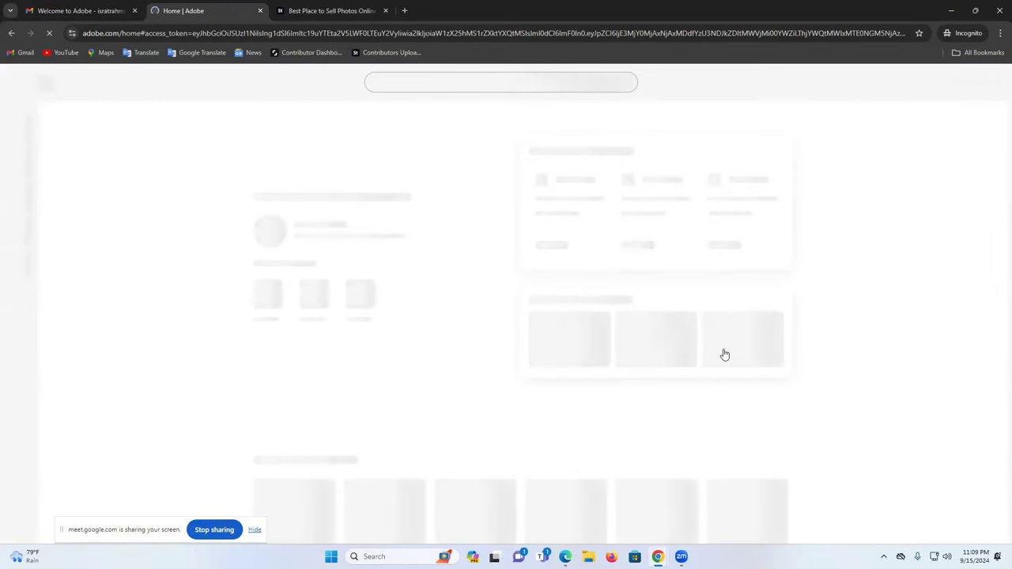
# Reload the Adobe Stock tab to reach the 'Upload your files to start selling' page.
pyautogui.click(324, 10)
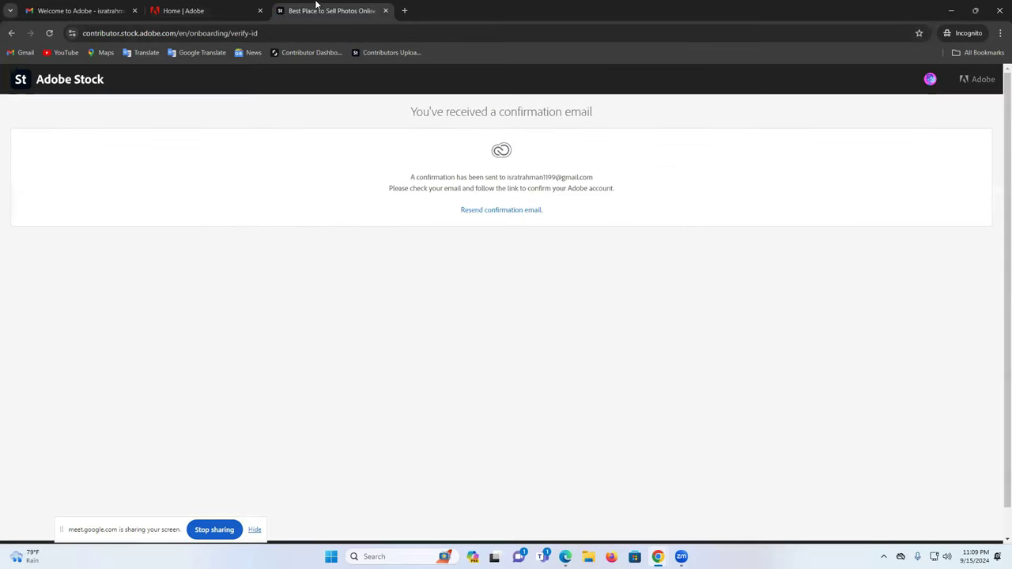
pyautogui.rightClick(238, 172)
pyautogui.click(283, 214)
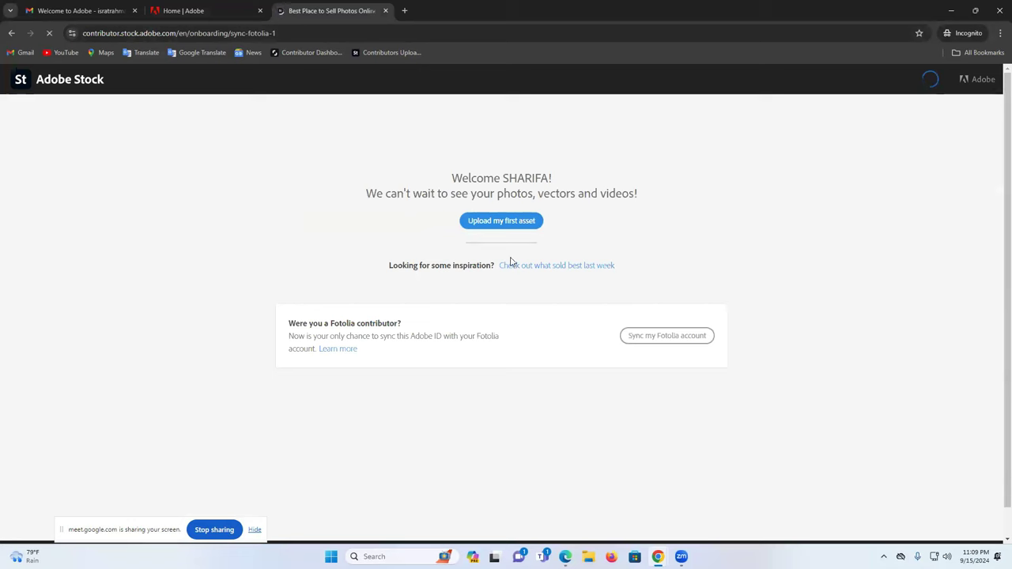
pyautogui.click(487, 222)
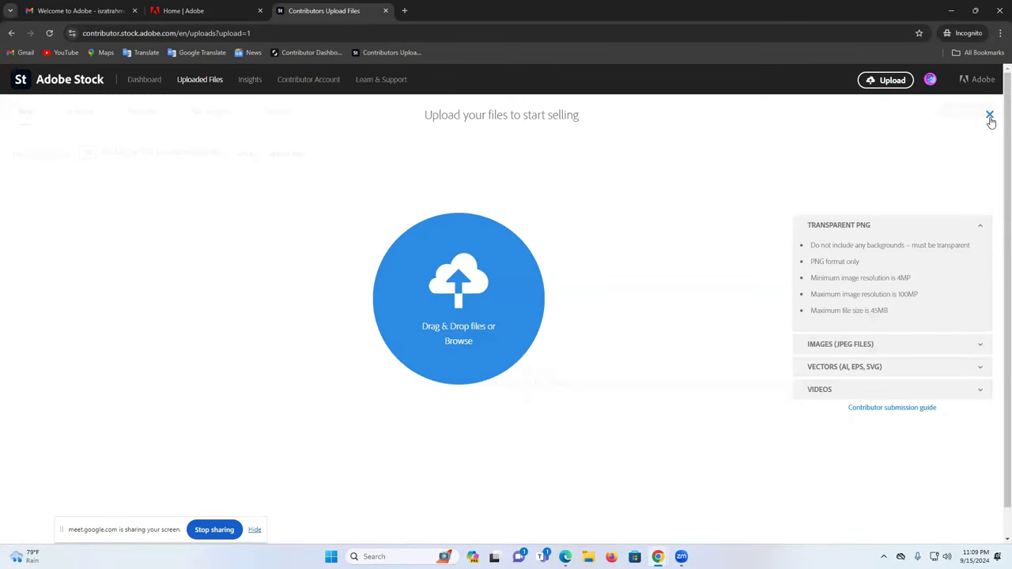
# Dismiss the upload panel and go to the empty Adobe Stock contributor dashboard.
pyautogui.click(989, 115)
pyautogui.click(82, 82)
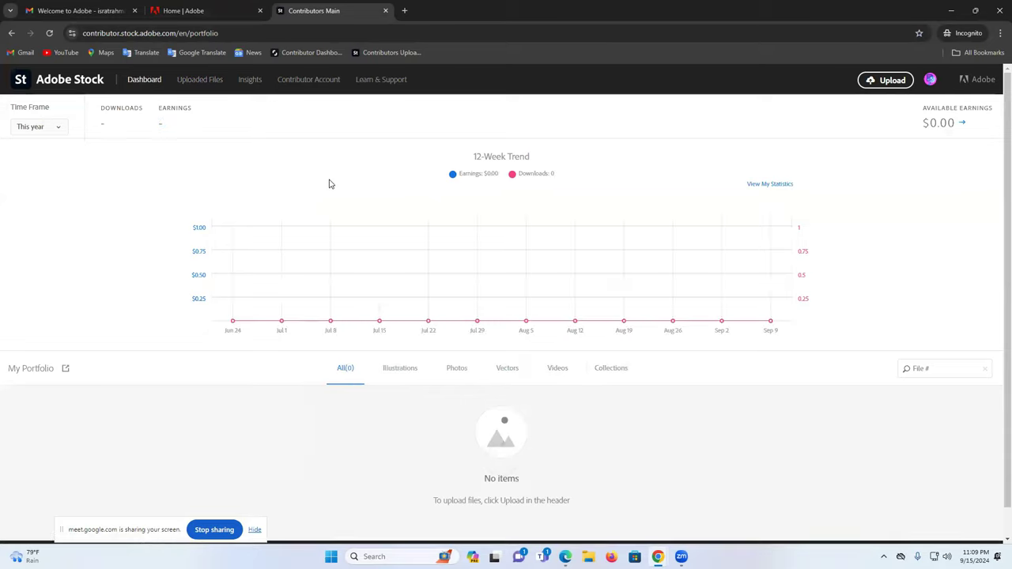
pyautogui.scroll(-1, 420, 296)
pyautogui.scroll(1, 420, 297)
# Close the Home | Adobe tab and open the Adobe account profile details via Manage account.
pyautogui.click(207, 11)
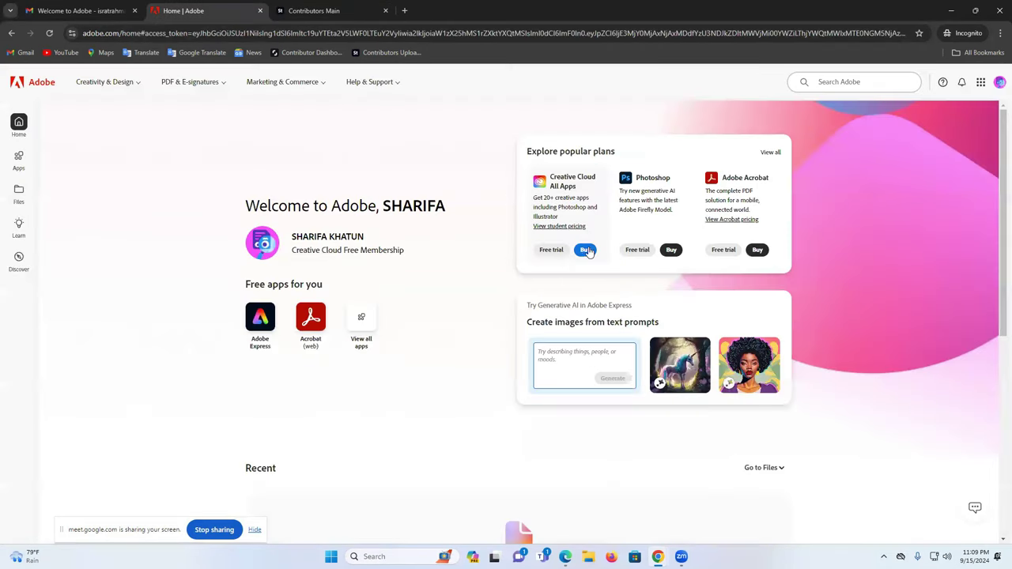
pyautogui.click(260, 11)
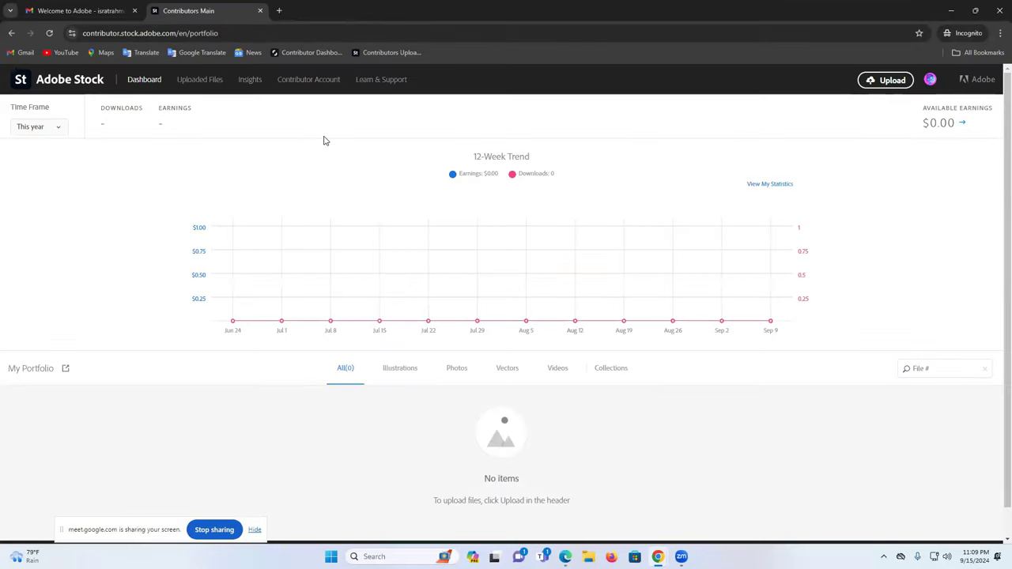
pyautogui.click(930, 80)
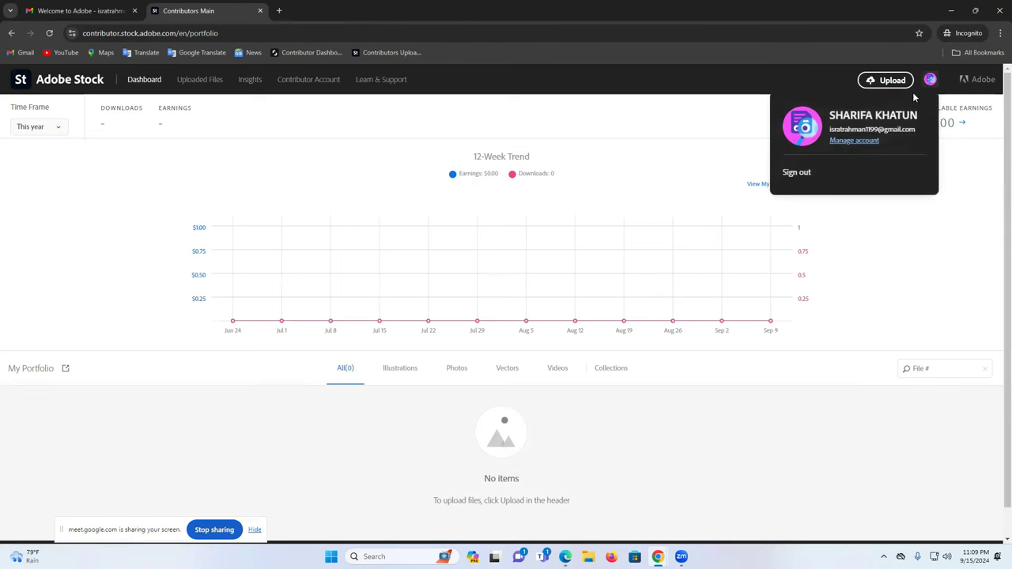
pyautogui.click(849, 141)
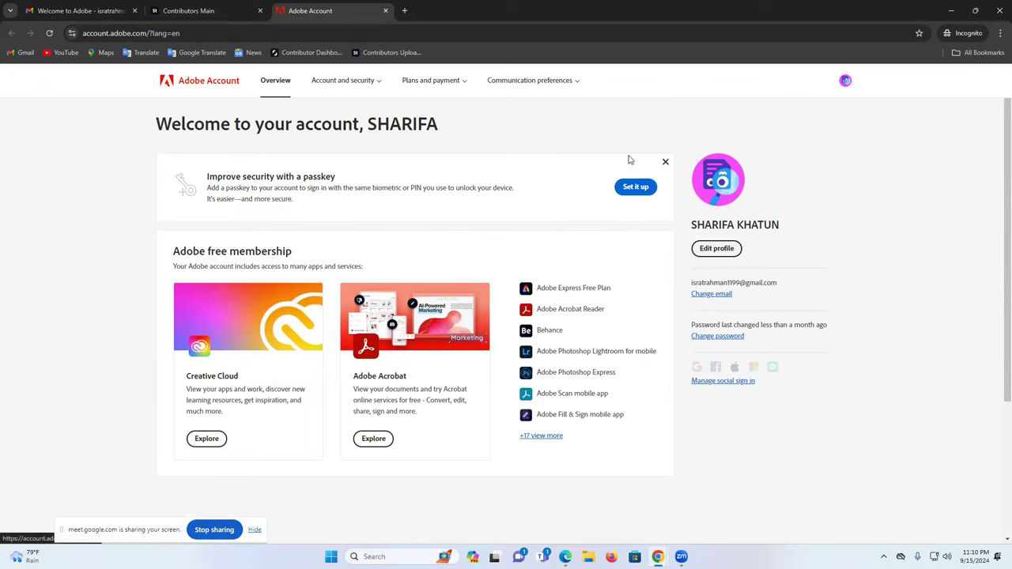
pyautogui.click(706, 252)
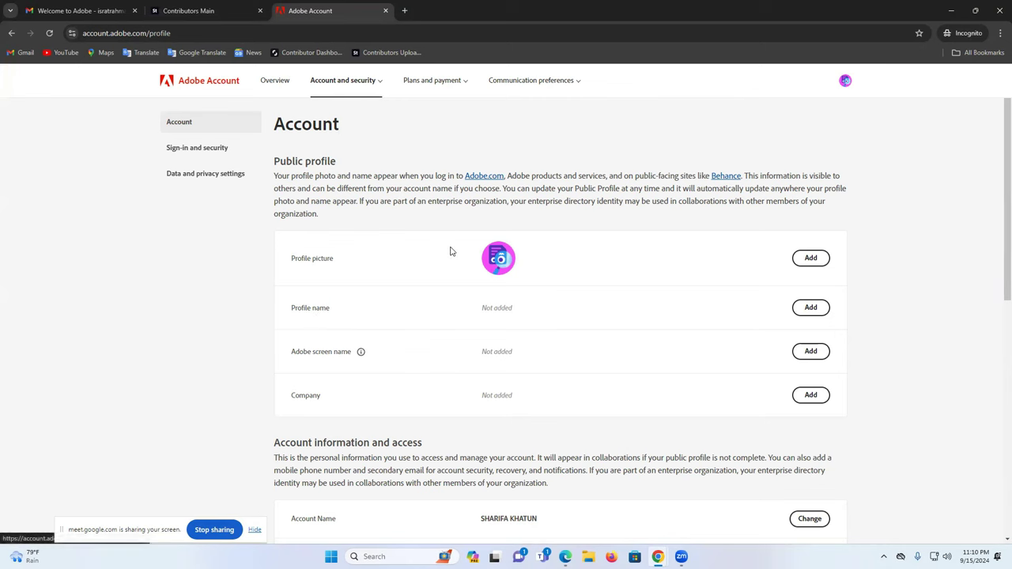
# Review the Adobe Account profile details, with profile name, screen name and company still empty.
pyautogui.scroll(-2, 510, 271)
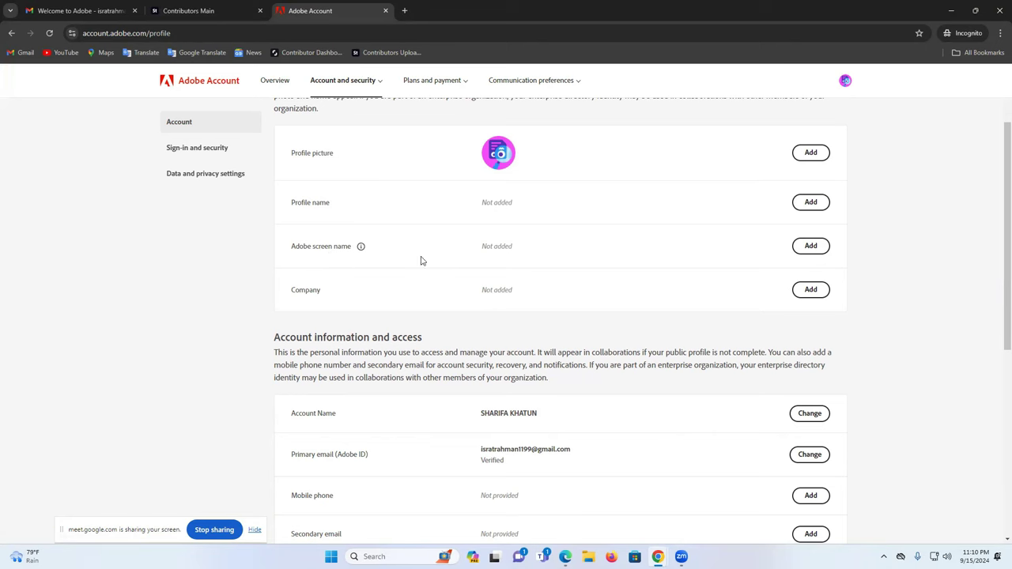
pyautogui.scroll(-2, 371, 311)
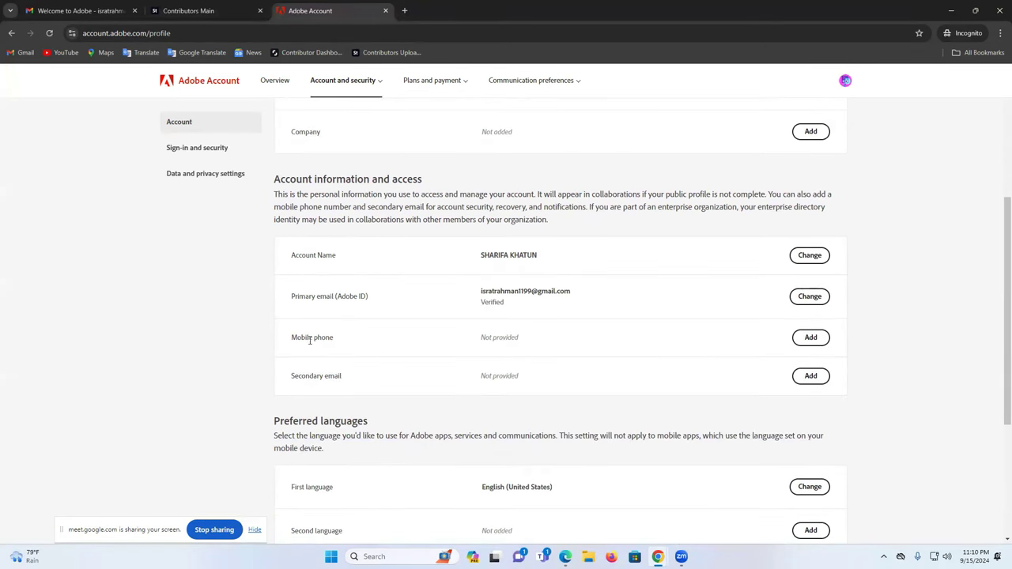
pyautogui.scroll(-1, 370, 382)
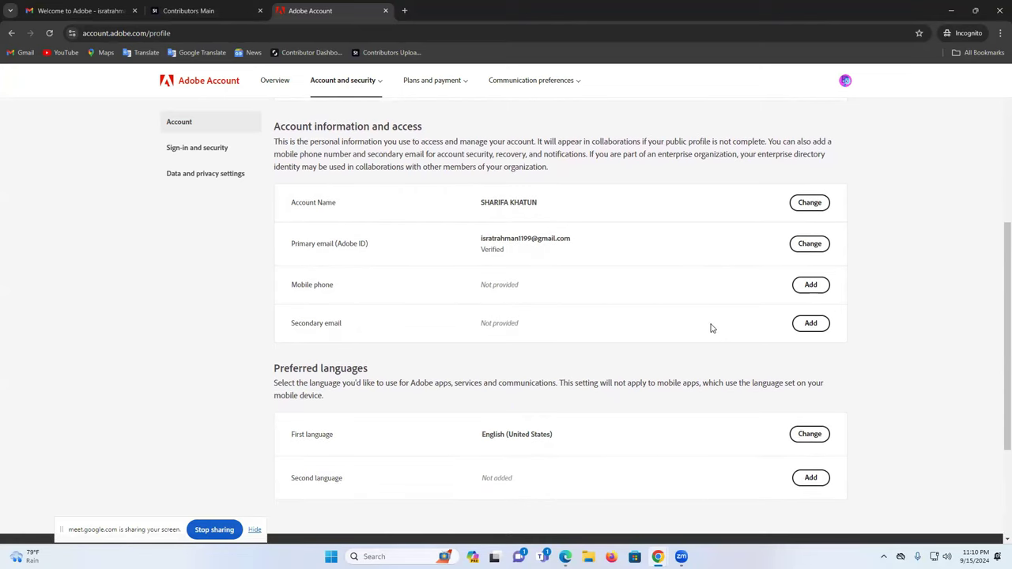
pyautogui.scroll(-1, 688, 311)
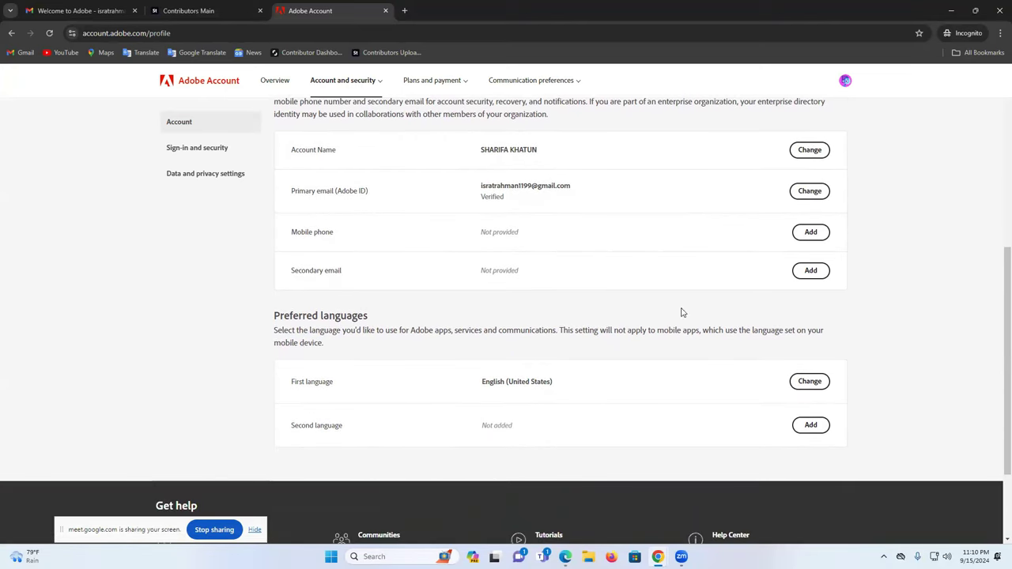
pyautogui.scroll(7, 704, 331)
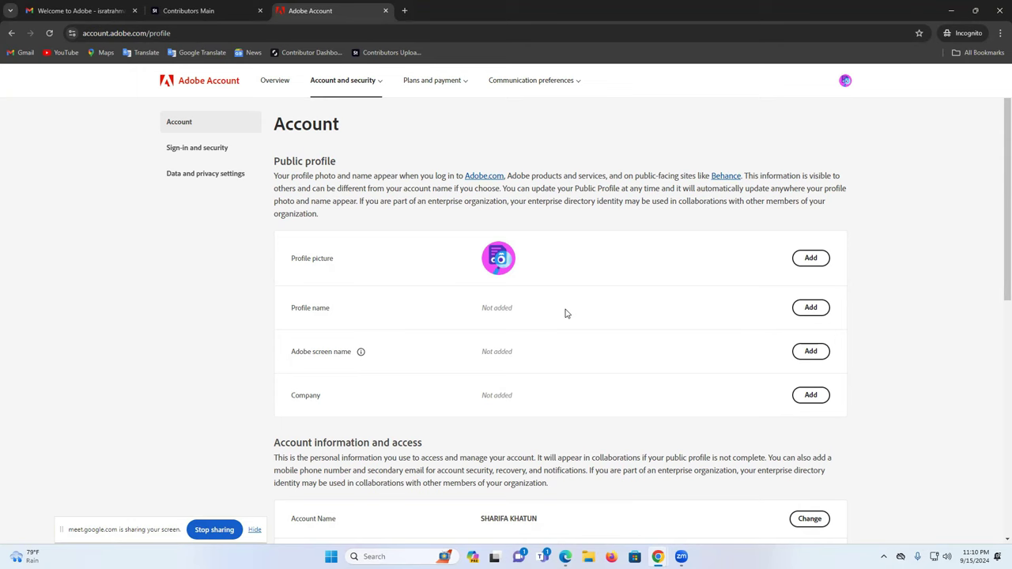
pyautogui.scroll(-1, 500, 306)
pyautogui.scroll(-5, 621, 287)
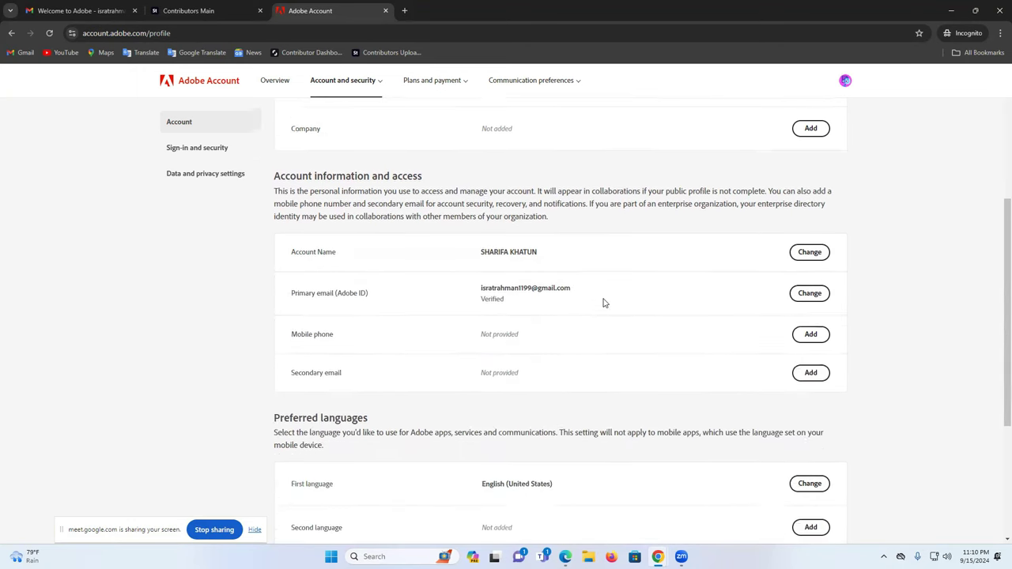
pyautogui.scroll(6, 556, 360)
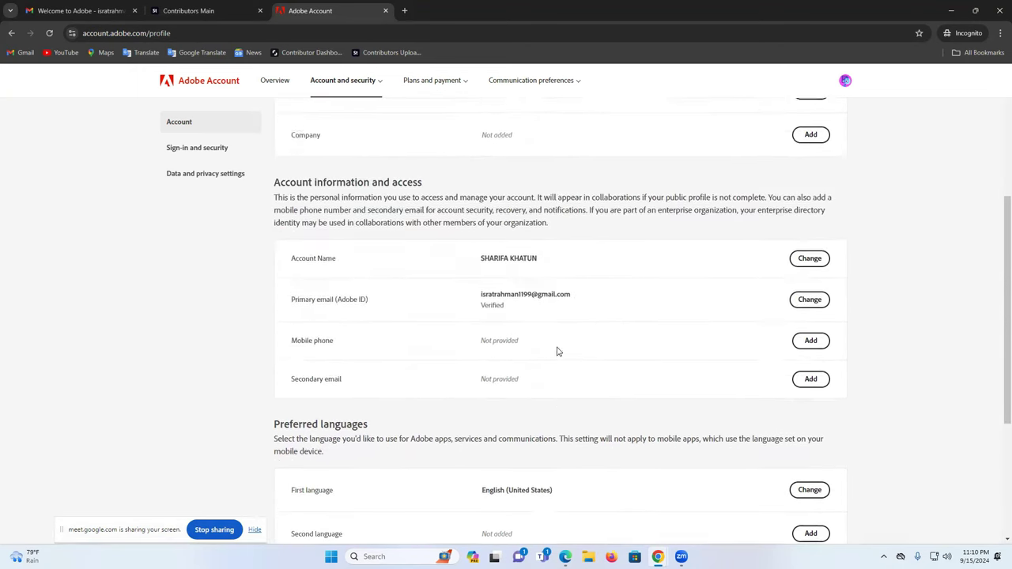
# Check the Sign-in and security settings, then return to the Adobe Stock dashboard.
pyautogui.click(230, 151)
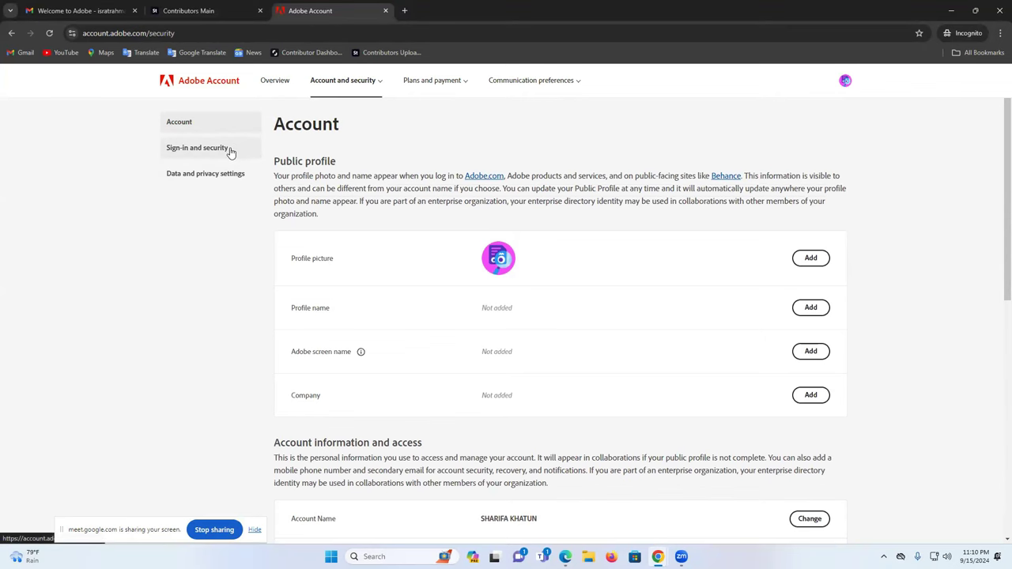
pyautogui.scroll(-6, 487, 305)
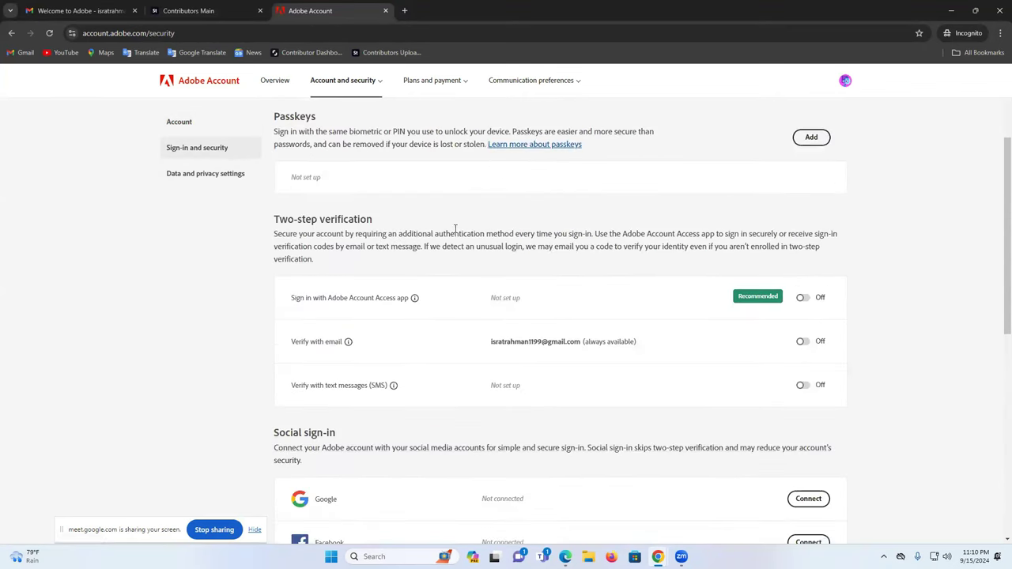
pyautogui.scroll(6, 465, 295)
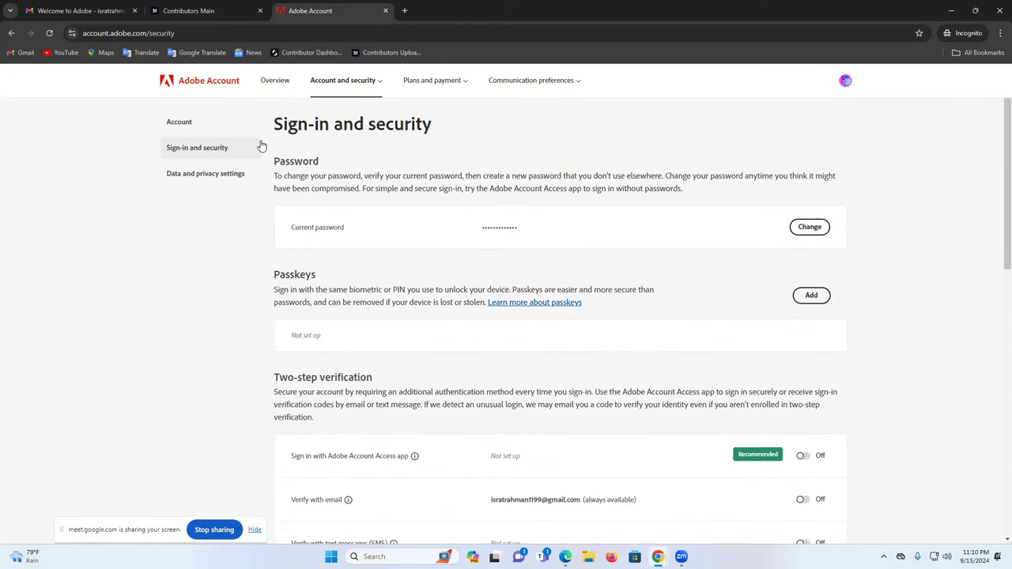
pyautogui.click(213, 11)
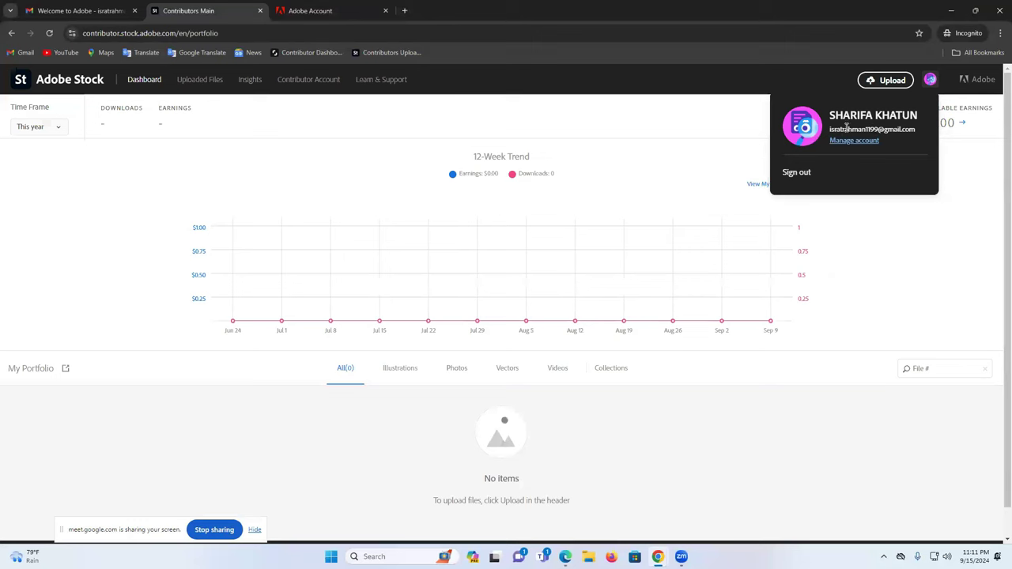
# Close the profile menu and the Adobe Account tab.
pyautogui.doubleClick(929, 80)
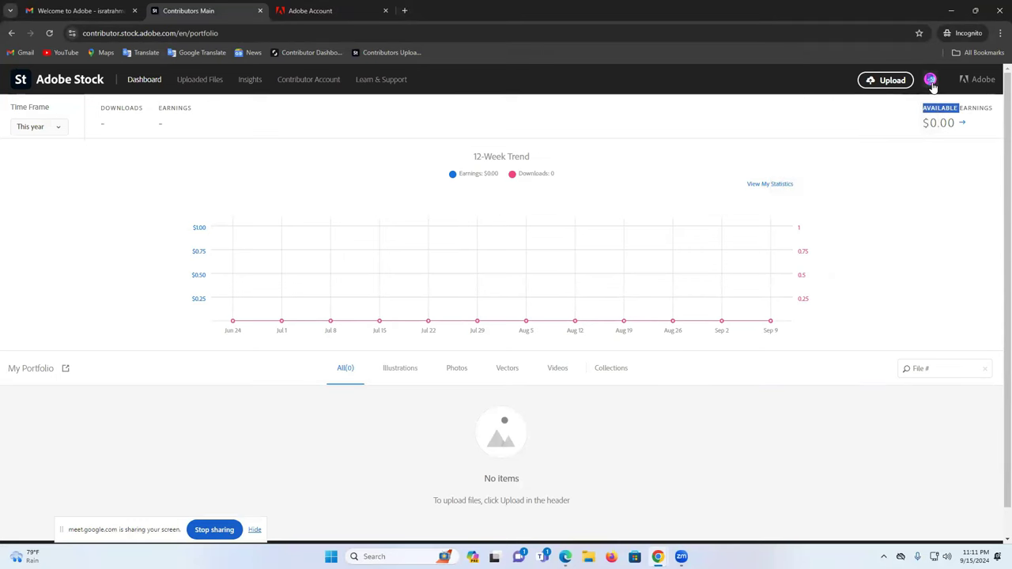
pyautogui.click(345, 6)
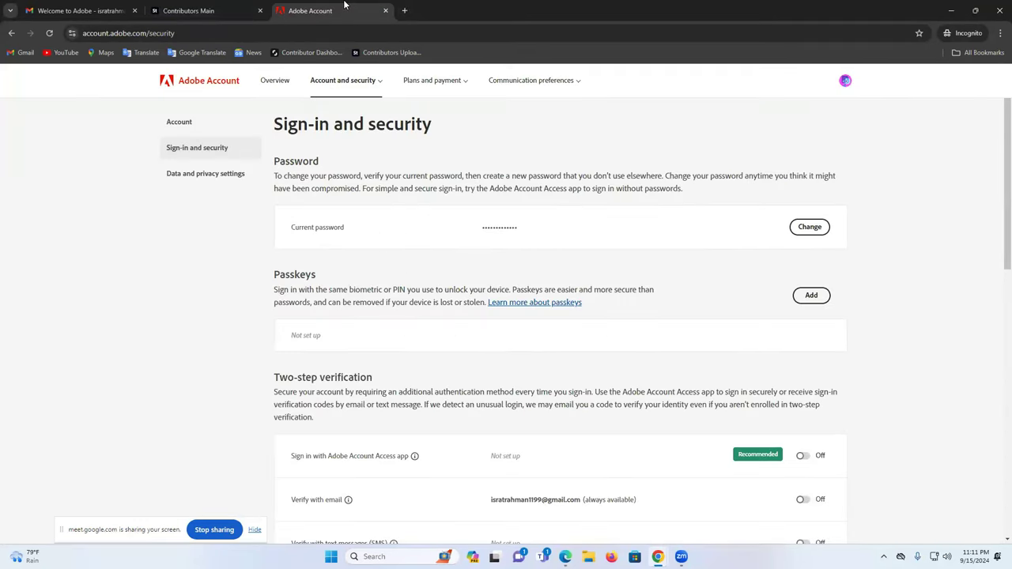
pyautogui.click(385, 12)
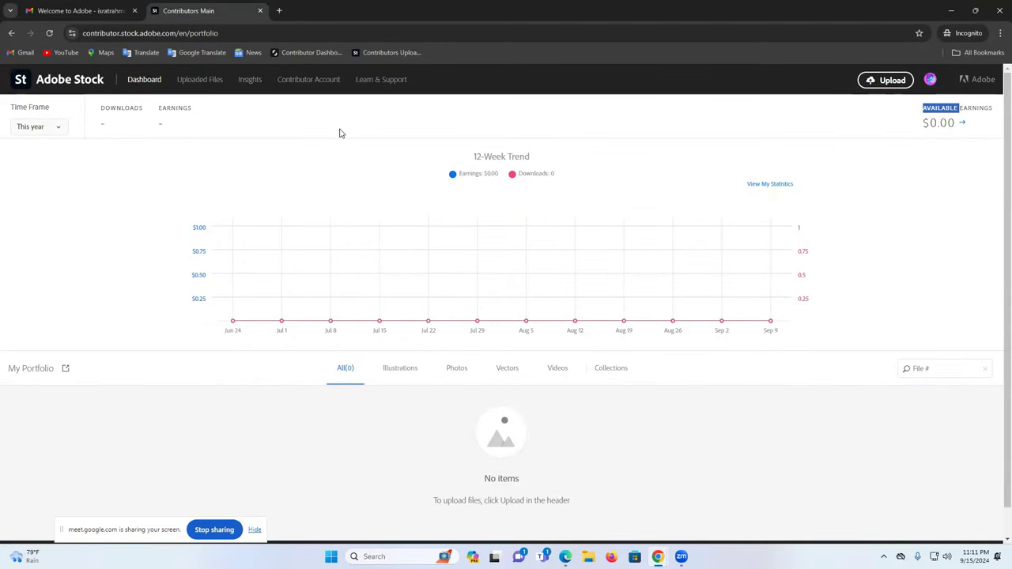
pyautogui.scroll(-1, 340, 133)
pyautogui.scroll(1, 340, 133)
# Go back from the open email to the Gmail inbox listing four messages.
pyautogui.click(70, 9)
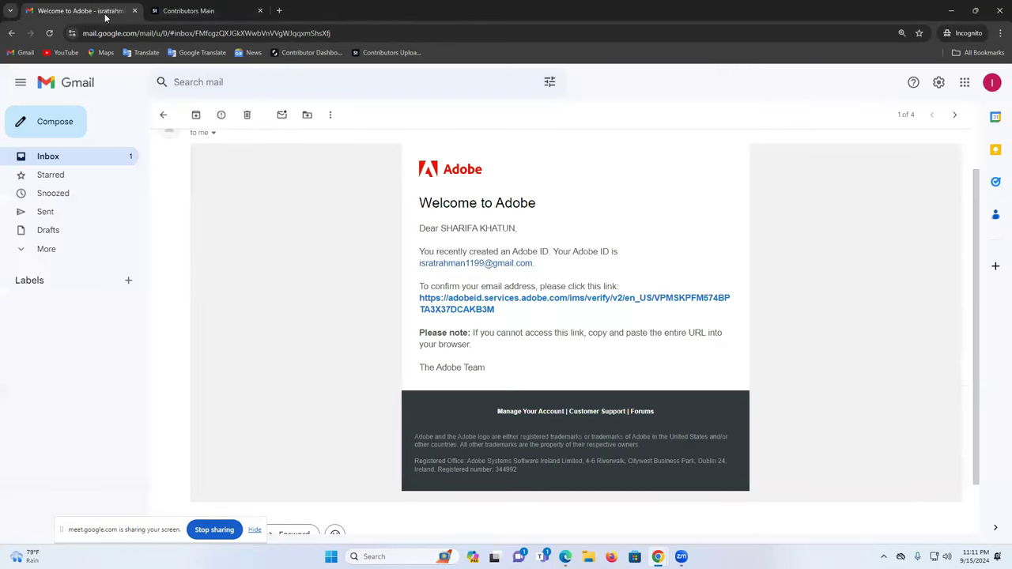
pyautogui.click(165, 116)
pyautogui.click(173, 116)
pyautogui.click(445, 116)
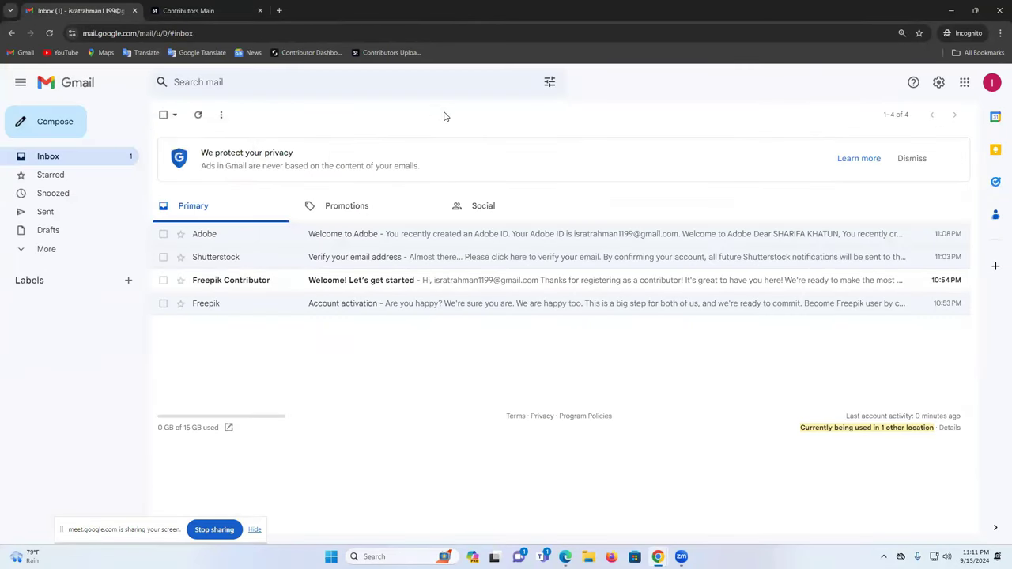